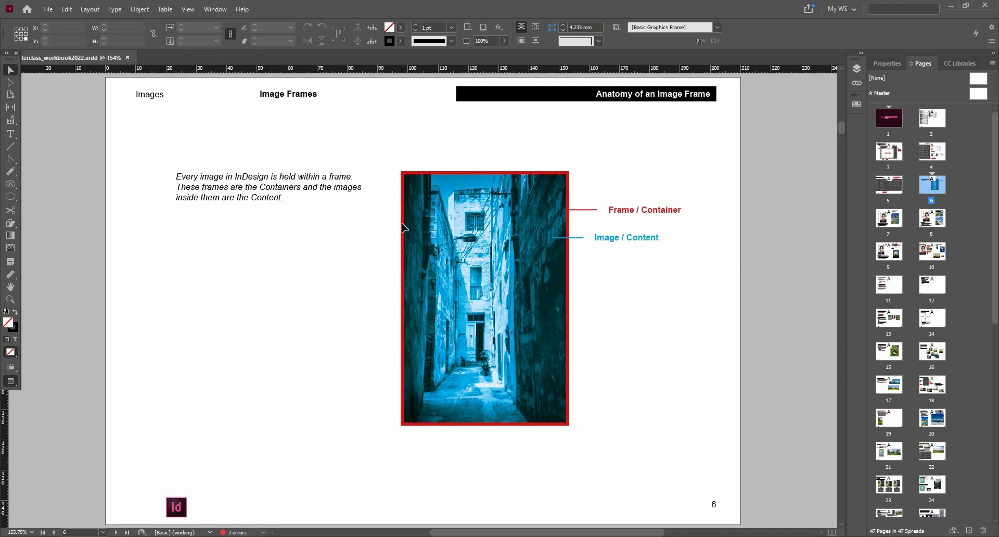
Go to page 7 and select the image of the beach huts and blue boat
{"action": "scroll", "coordinate": [444, 239], "scroll_direction": "down", "scroll_amount": 1}
{"action": "scroll", "coordinate": [444, 239], "scroll_direction": "down", "scroll_amount": 4}
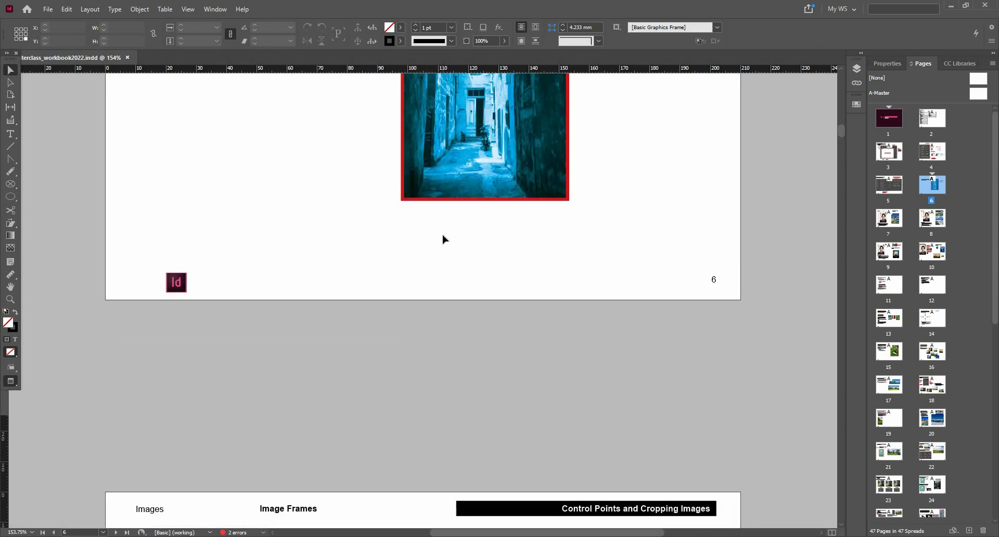
{"action": "scroll", "coordinate": [562, 291], "scroll_direction": "down", "scroll_amount": 5}
{"action": "left_click", "coordinate": [554, 295]}
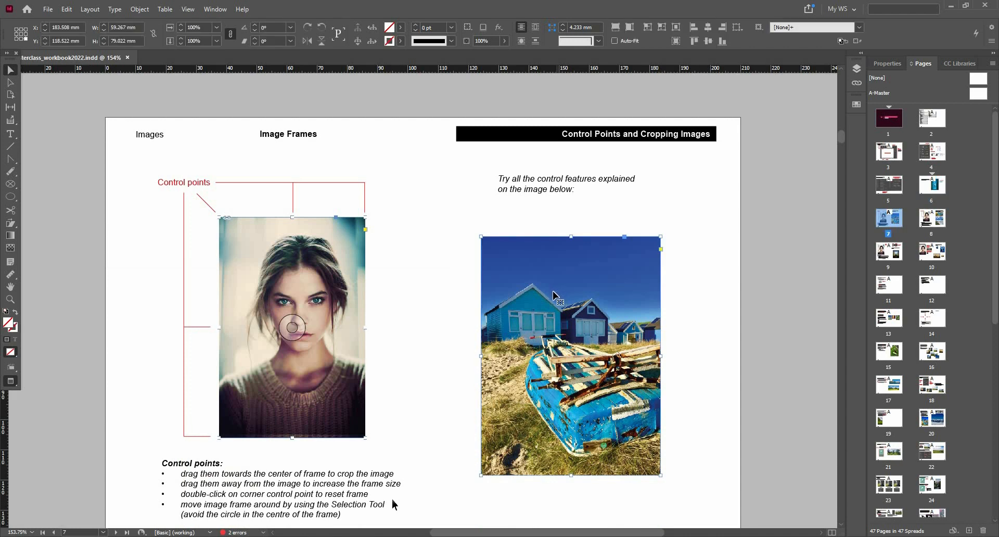
{"action": "scroll", "coordinate": [554, 295], "scroll_direction": "down", "scroll_amount": 1}
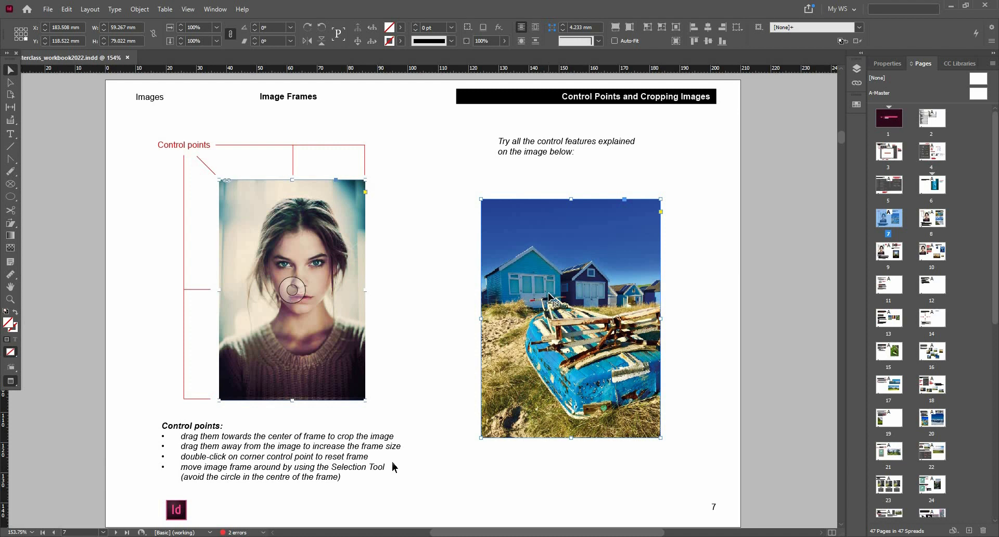
{"action": "scroll", "coordinate": [549, 297], "scroll_direction": "down", "scroll_amount": 1}
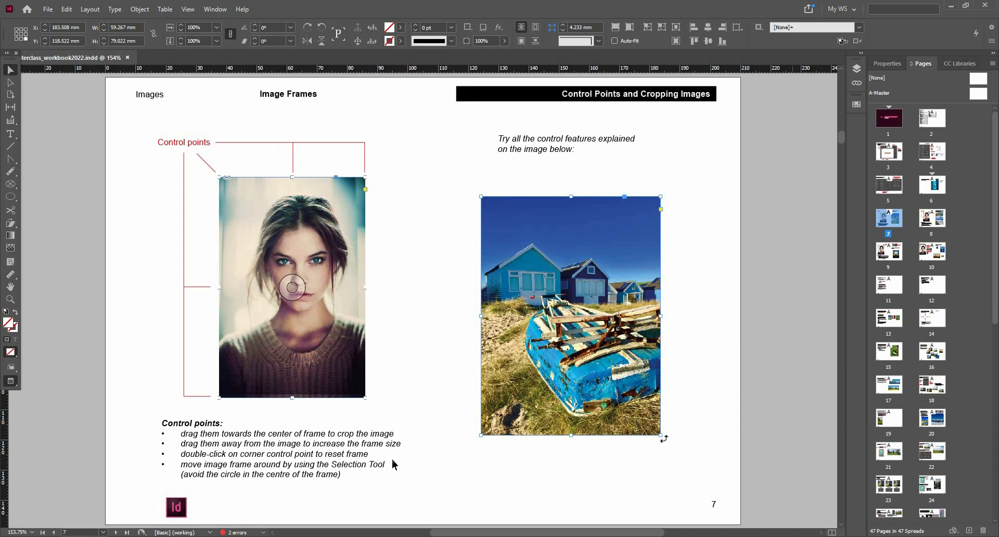
Crop the beach hut image from its lower-right corner to about 41.4 × 63.5 mm, adjusting its bottom and right edges, and reset the frame to the image
{"action": "left_click_drag", "start_coordinate": [661, 435], "coordinate": [606, 390]}
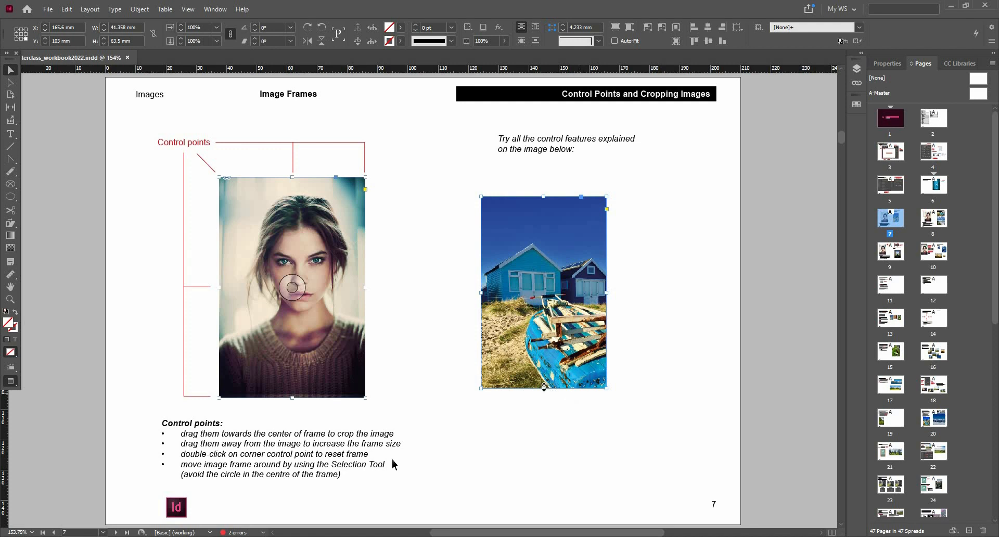
{"action": "left_click_drag", "start_coordinate": [543, 387], "coordinate": [550, 353]}
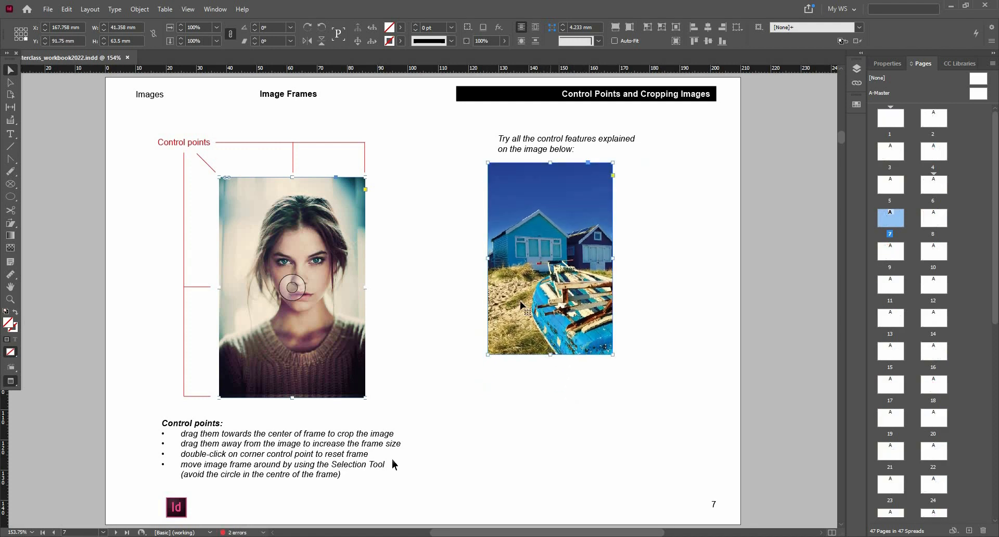
{"action": "key", "text": "ctrl+z"}
{"action": "left_click_drag", "start_coordinate": [544, 389], "coordinate": [544, 364]}
{"action": "left_click_drag", "start_coordinate": [607, 282], "coordinate": [619, 284]}
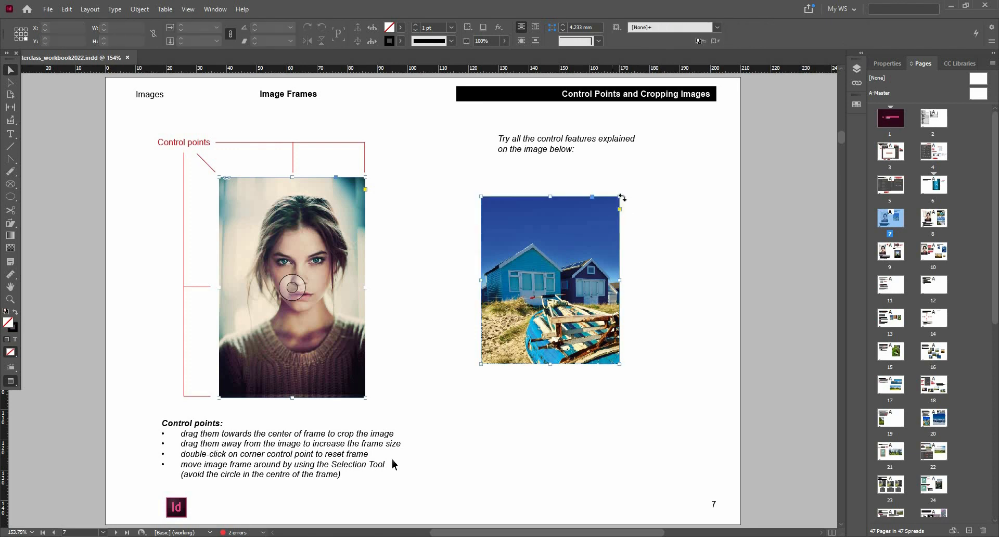
{"action": "double_click", "coordinate": [620, 197]}
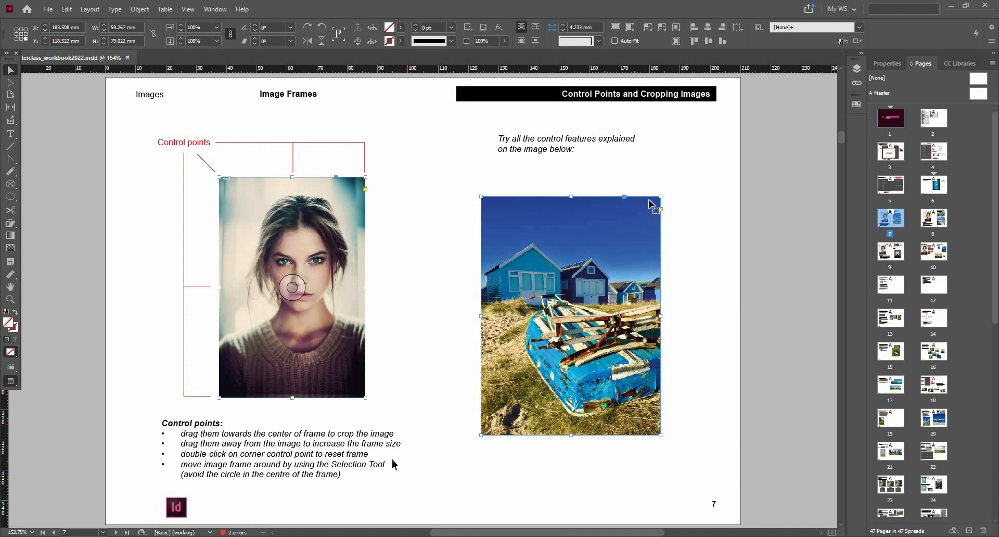
Enlarge the beach hut frame beyond the image to about 72.8 × 85.9 mm and reset it to the image size
{"action": "left_click_drag", "start_coordinate": [660, 196], "coordinate": [702, 177]}
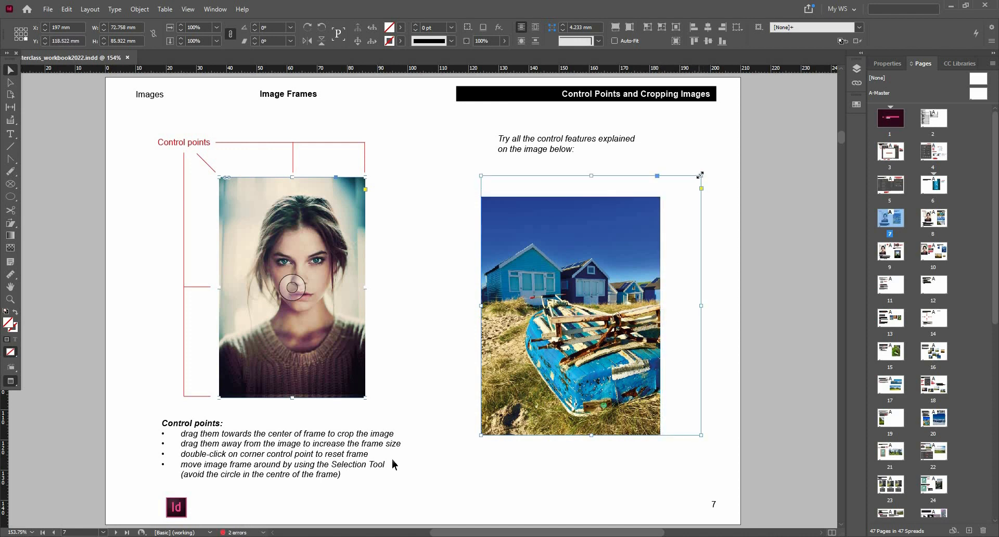
{"action": "double_click", "coordinate": [701, 177]}
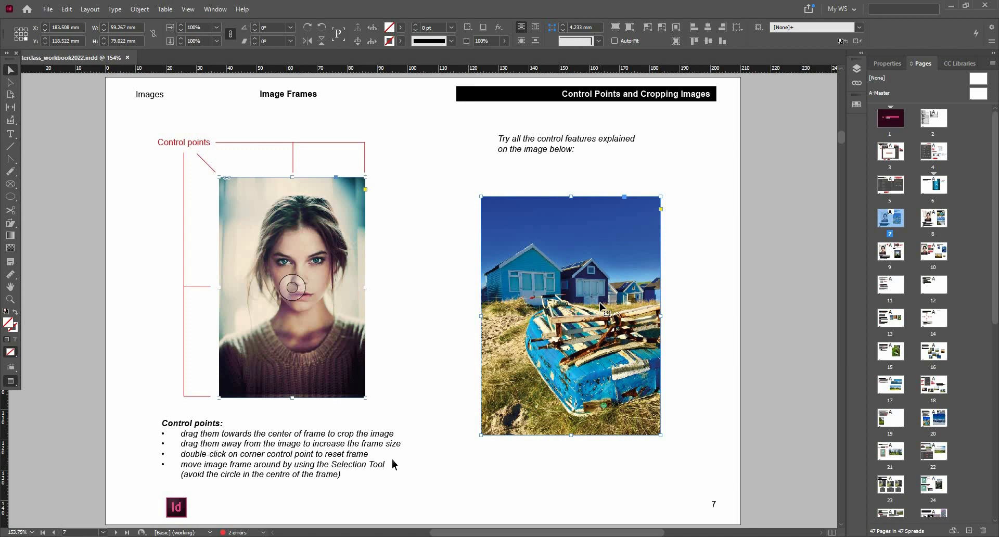
Crop the beach hut image from its bottom edge to a height of about 60.7 mm
{"action": "key", "text": "ctrl+equal"}
{"action": "key", "text": "ctrl+equal"}
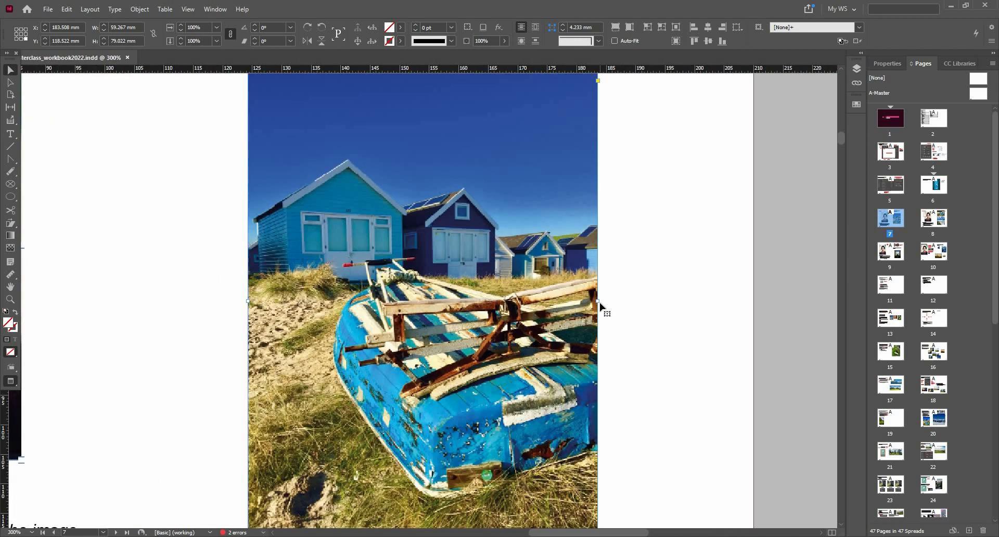
{"action": "key", "text": "ctrl+minus"}
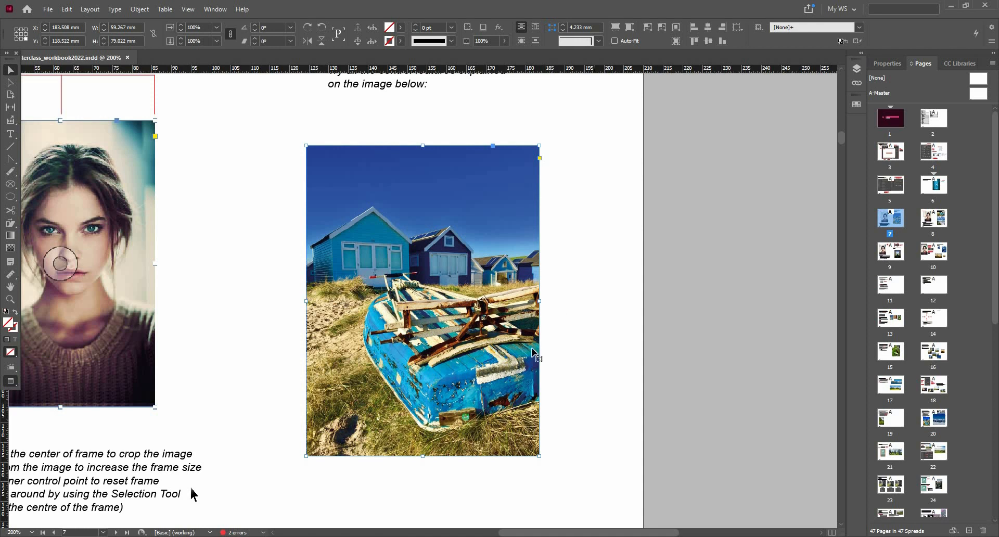
{"action": "left_click_drag", "start_coordinate": [420, 457], "coordinate": [428, 385]}
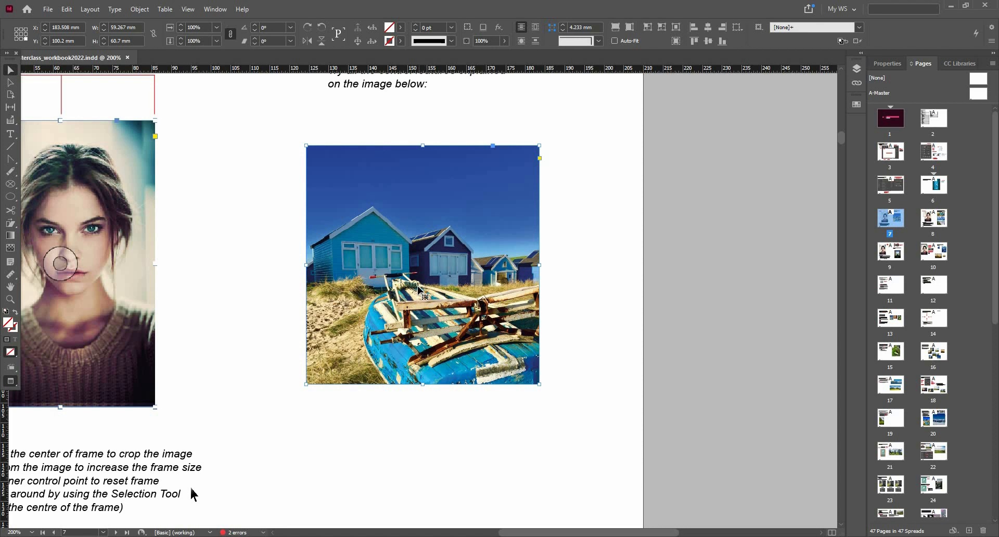
{"action": "left_click_drag", "start_coordinate": [418, 286], "coordinate": [420, 306]}
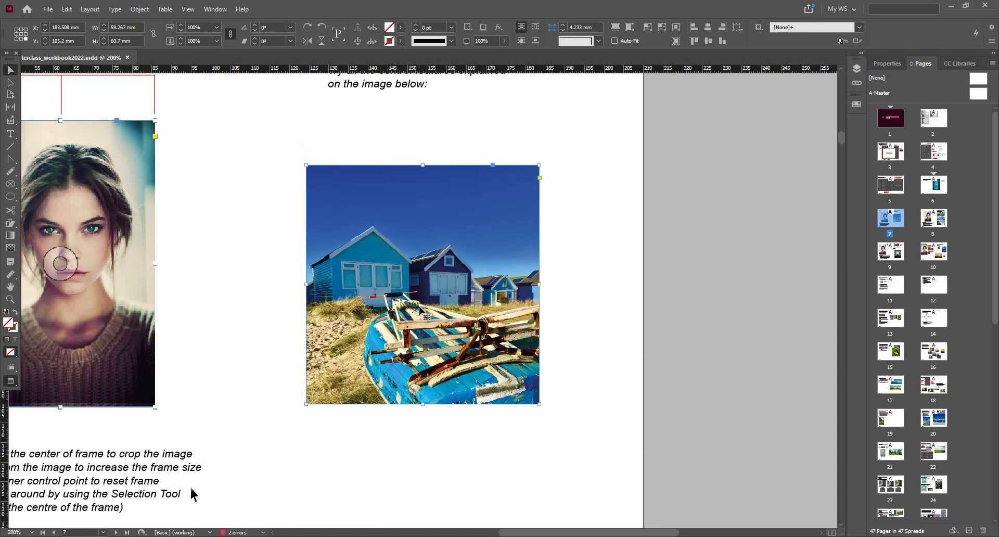
{"action": "key", "text": "ctrl+z"}
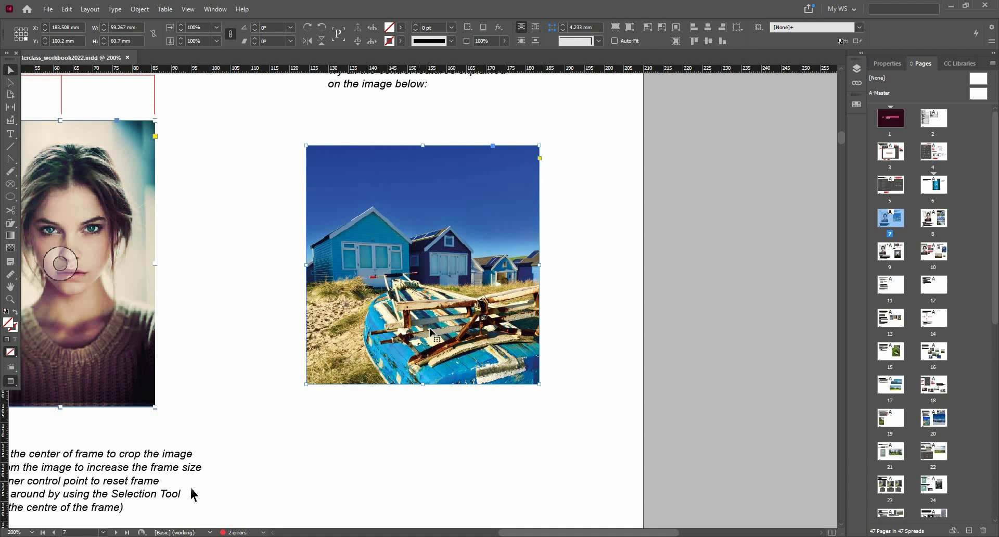
Reposition the image content about 9.5 mm upward inside its frame and switch back to frame selection
{"action": "double_click", "coordinate": [445, 299]}
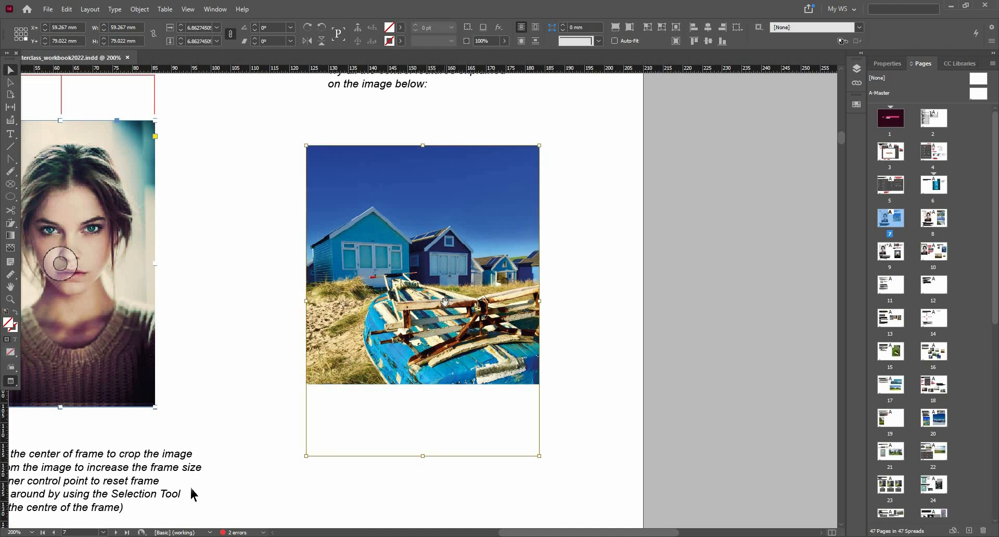
{"action": "left_click_drag", "start_coordinate": [447, 325], "coordinate": [445, 266]}
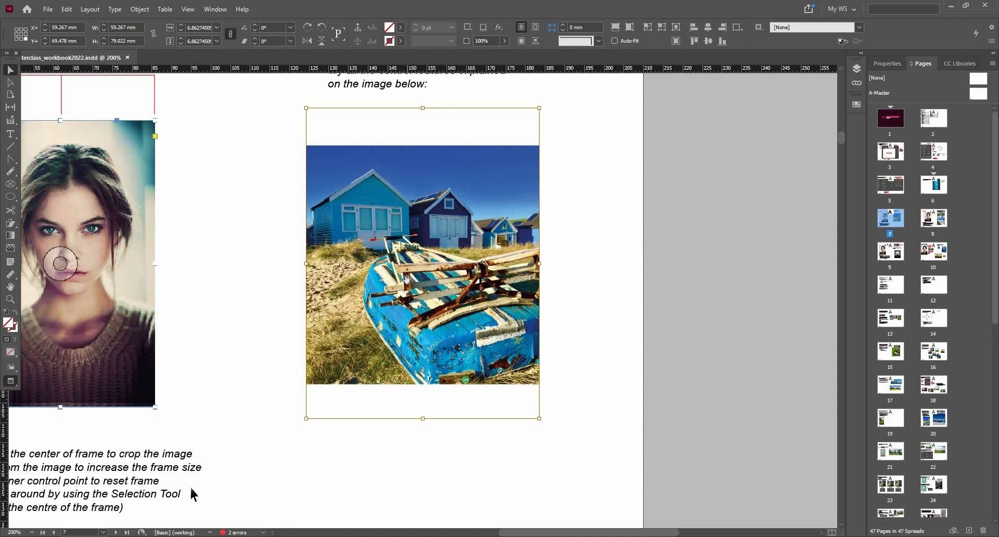
{"action": "left_click", "coordinate": [465, 249]}
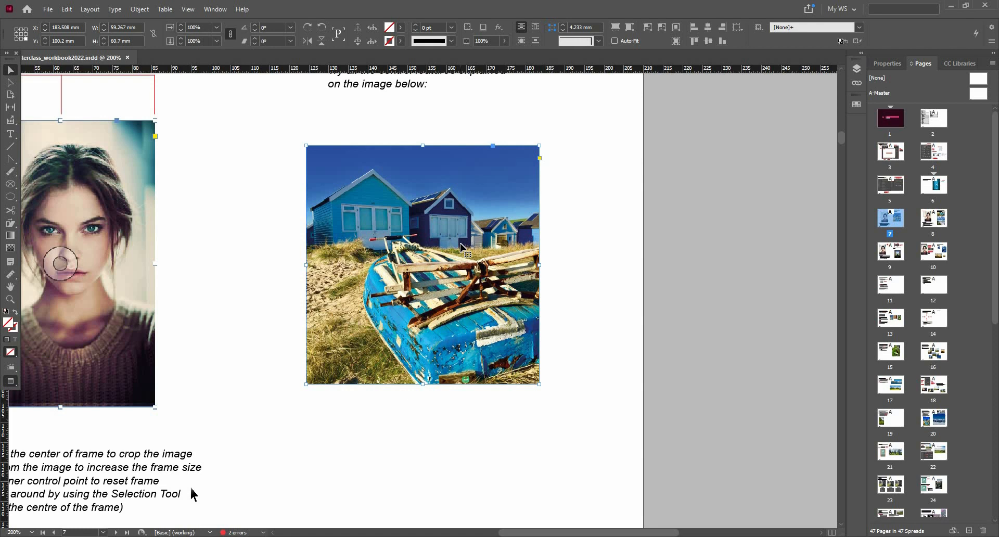
Move the beach hut frame about 7 mm down and crop its bottom edge to a height of about 52.8 mm
{"action": "left_click_drag", "start_coordinate": [461, 247], "coordinate": [461, 281]}
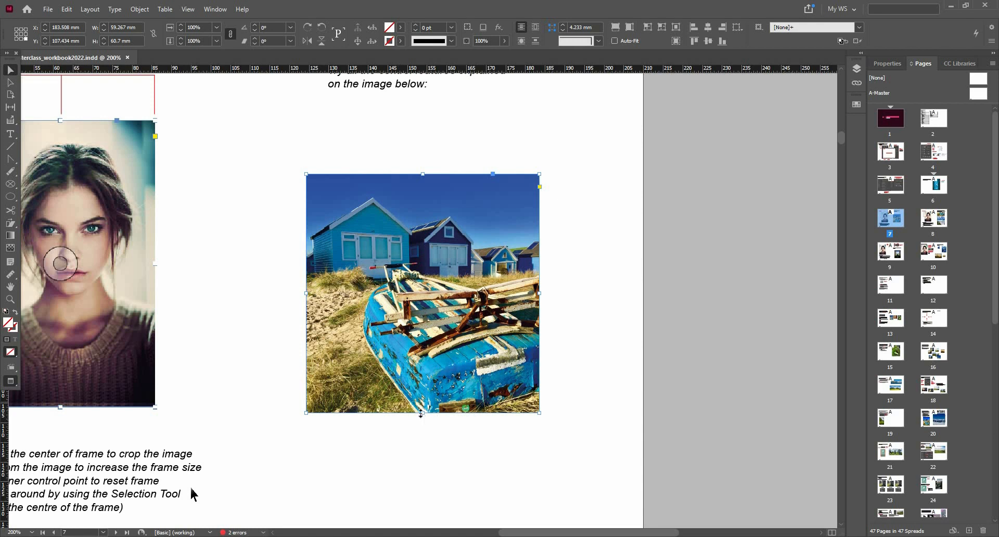
{"action": "left_click_drag", "start_coordinate": [421, 414], "coordinate": [420, 382]}
{"action": "left_click_drag", "start_coordinate": [421, 385], "coordinate": [444, 367]}
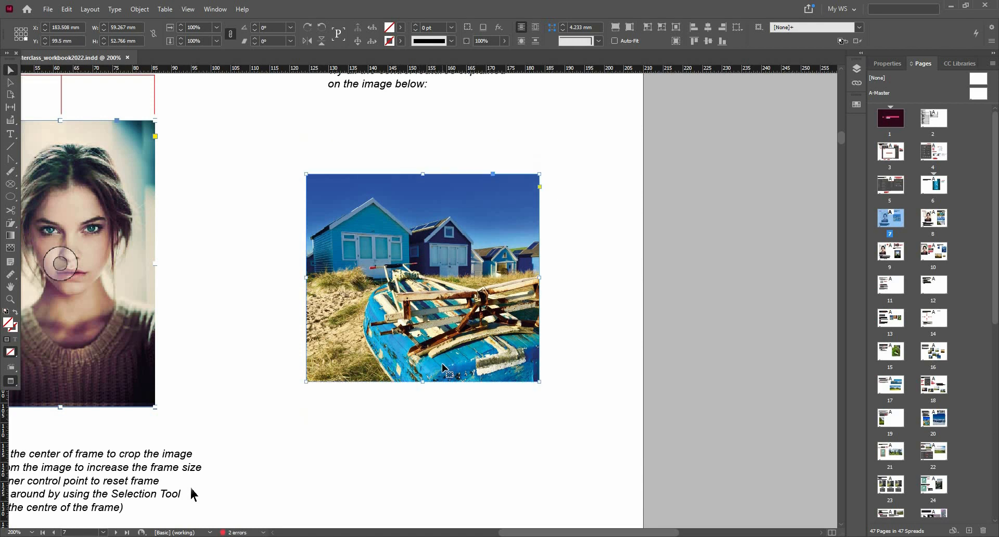
Crop the beach hut image from its upper-right corner to about 51.3 × 43.3 mm
{"action": "scroll", "coordinate": [444, 368], "scroll_direction": "down", "scroll_amount": 1}
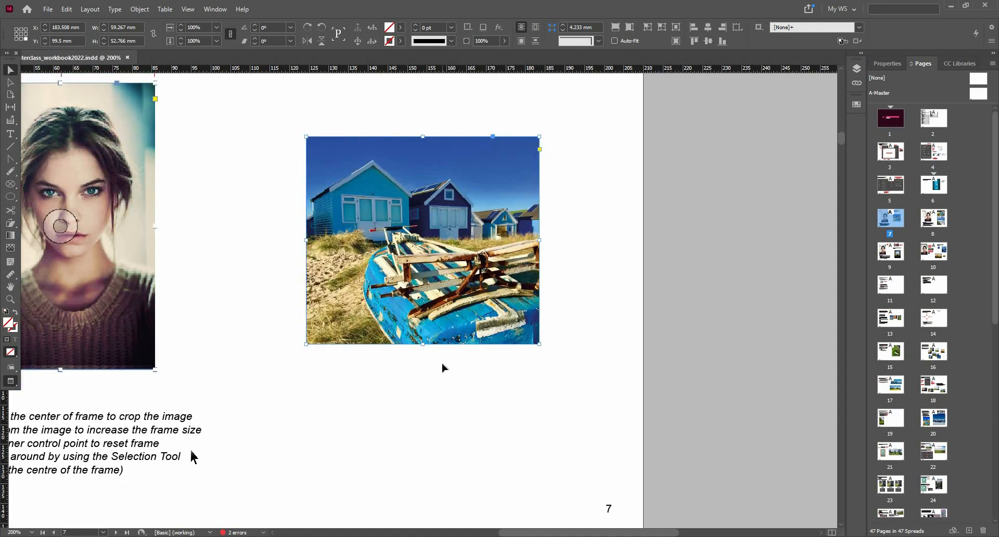
{"action": "scroll", "coordinate": [535, 372], "scroll_direction": "down", "scroll_amount": 2}
{"action": "scroll", "coordinate": [538, 373], "scroll_direction": "up", "scroll_amount": 2}
{"action": "left_click_drag", "start_coordinate": [539, 138], "coordinate": [508, 173]}
{"action": "left_click", "coordinate": [529, 156]}
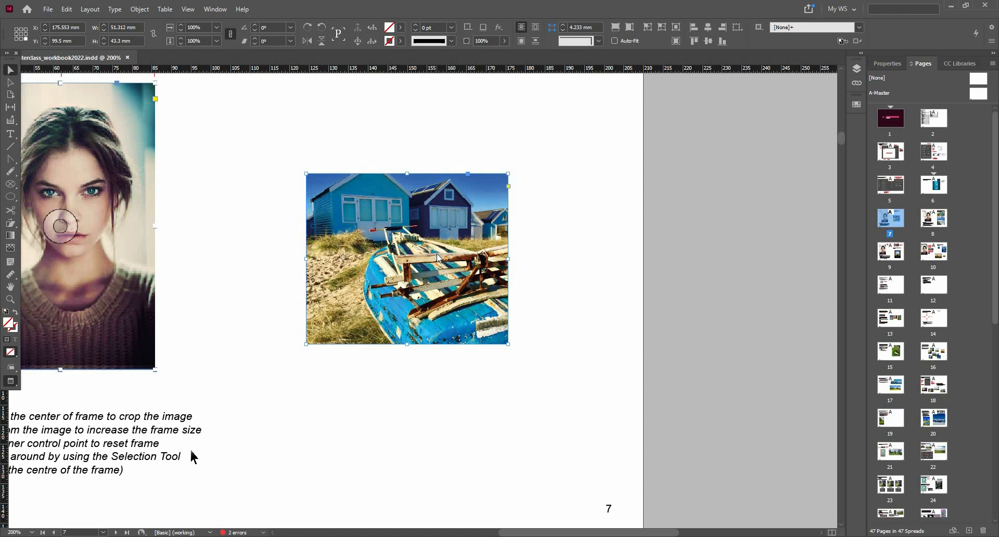
{"action": "right_click", "coordinate": [438, 257]}
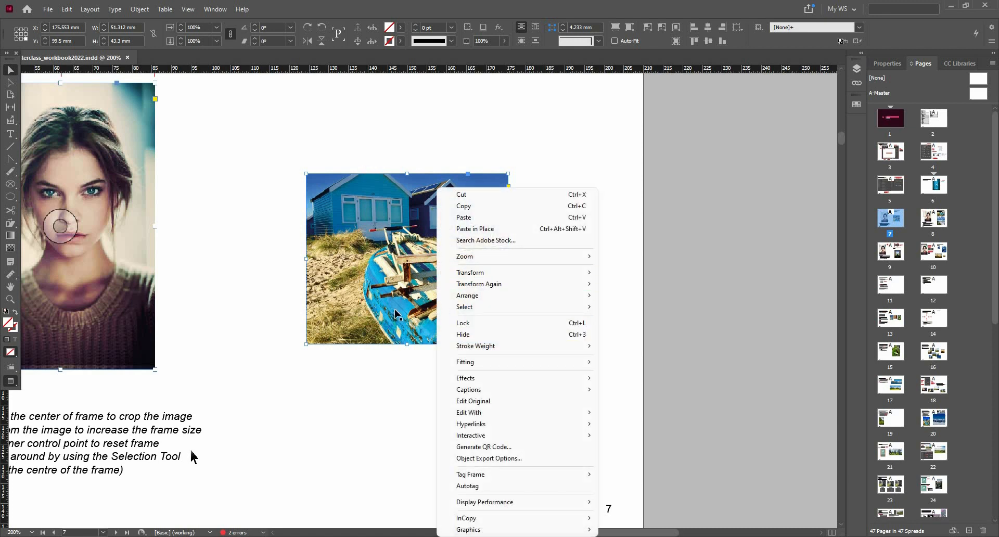
{"action": "left_click", "coordinate": [399, 350]}
{"action": "left_click", "coordinate": [405, 337]}
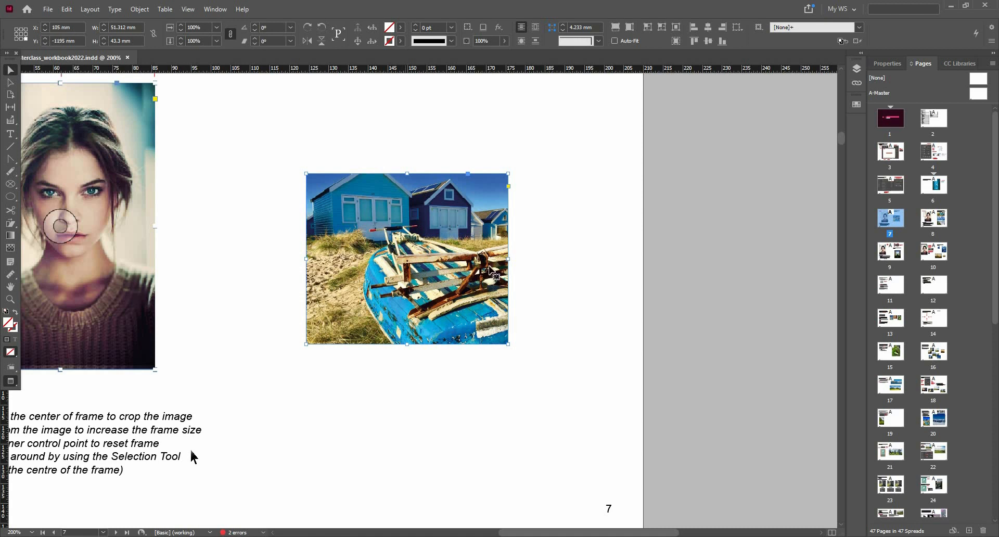
Resize the frame from its bottom and right edges to about 28.2 × 50.8 mm and apply Fill Frame Proportionally
{"action": "left_click_drag", "start_coordinate": [407, 344], "coordinate": [407, 373]}
{"action": "left_click_drag", "start_coordinate": [508, 273], "coordinate": [416, 269]}
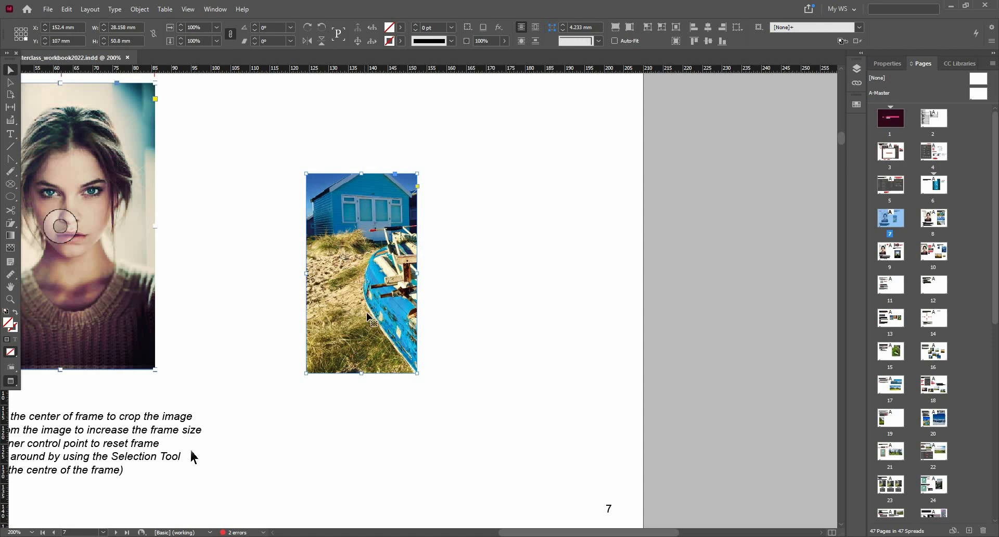
{"action": "right_click", "coordinate": [368, 271]}
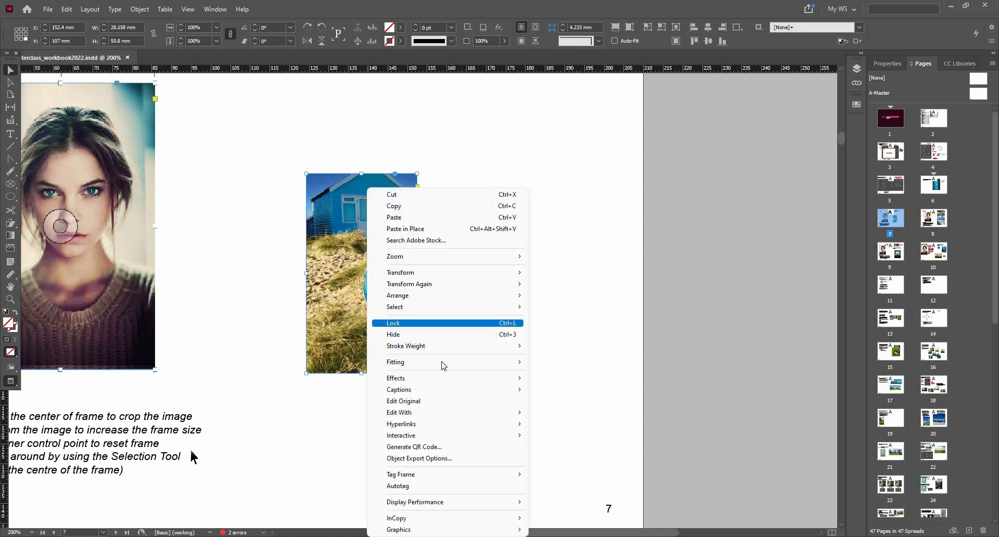
{"action": "mouse_move", "coordinate": [444, 366]}
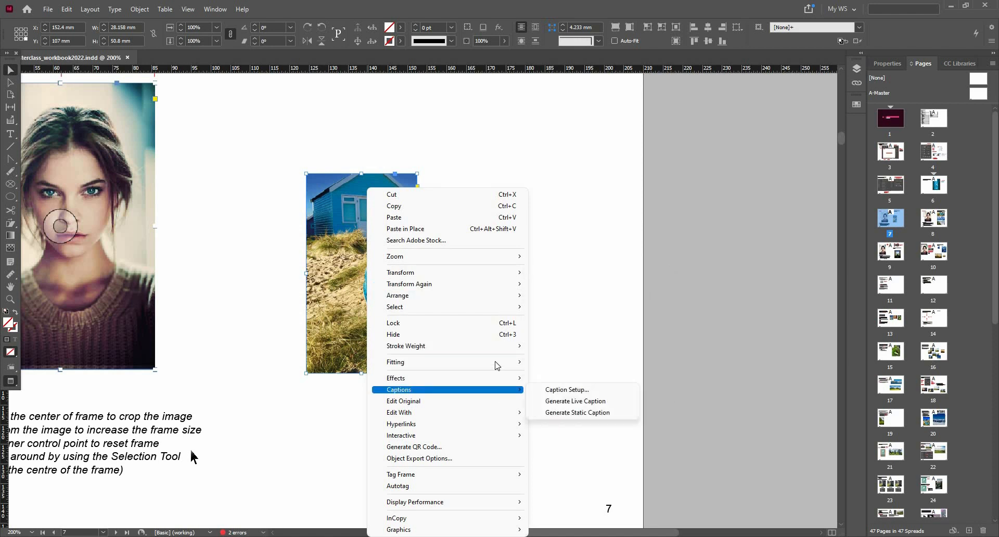
{"action": "mouse_move", "coordinate": [515, 365]}
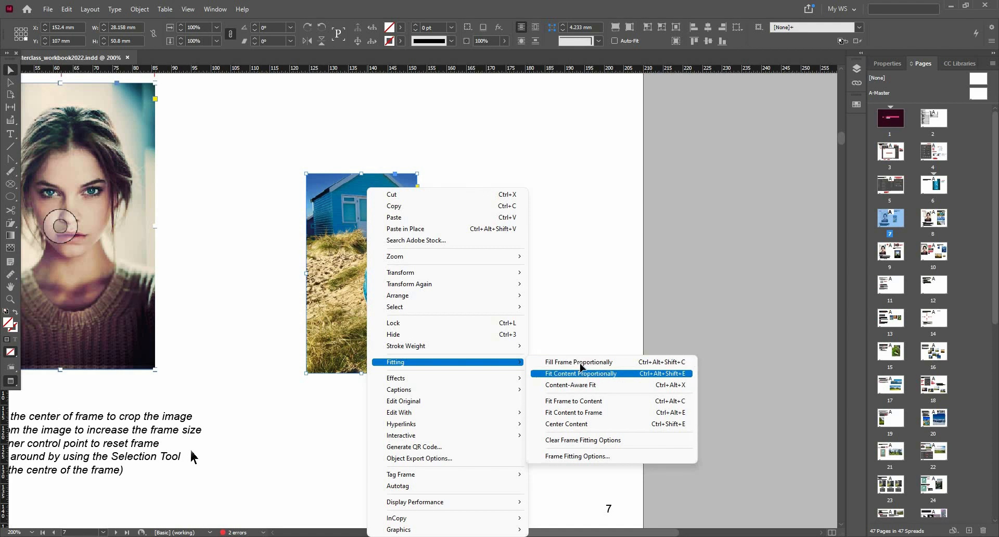
{"action": "key", "text": "Return"}
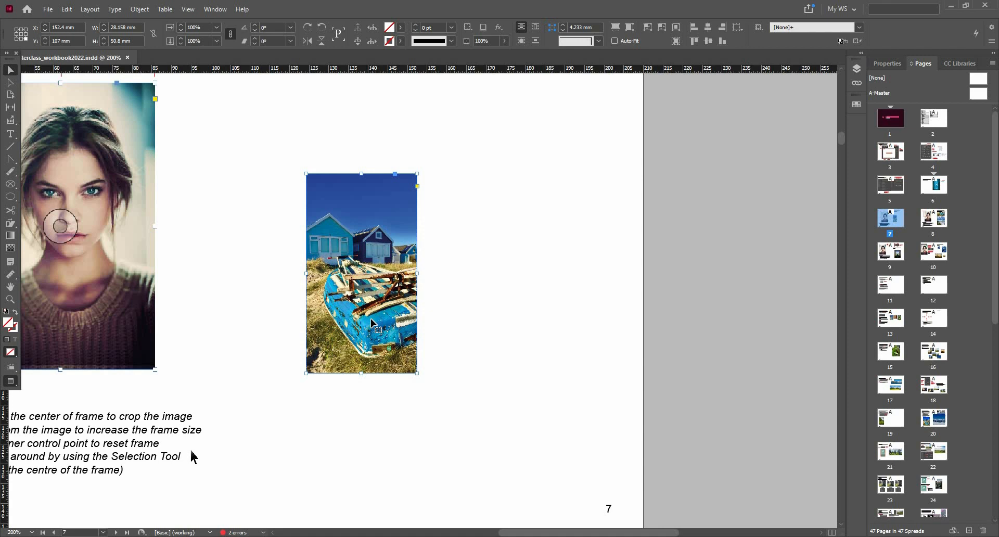
View page 6 fitted to the window and return to page 7
{"action": "double_click", "coordinate": [938, 190]}
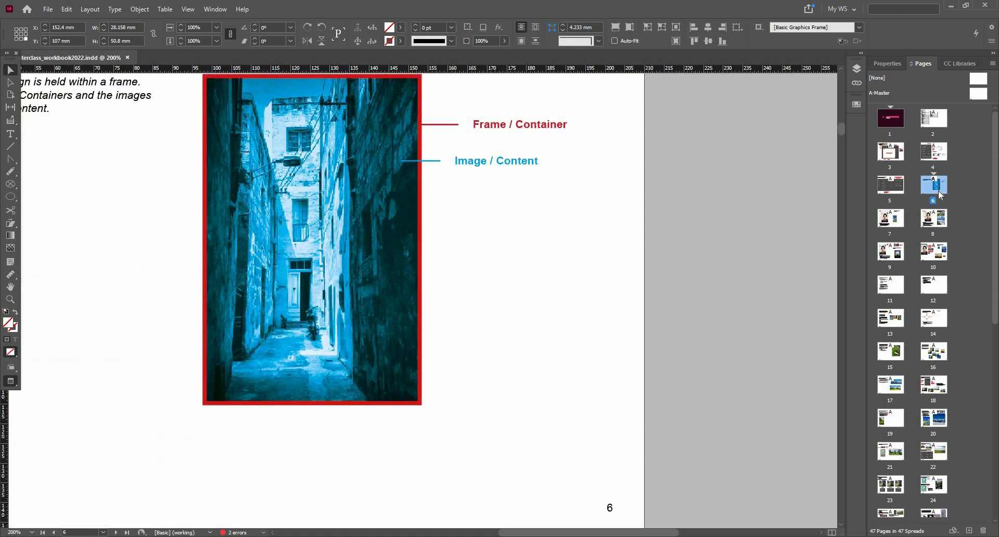
{"action": "key", "text": "ctrl+0"}
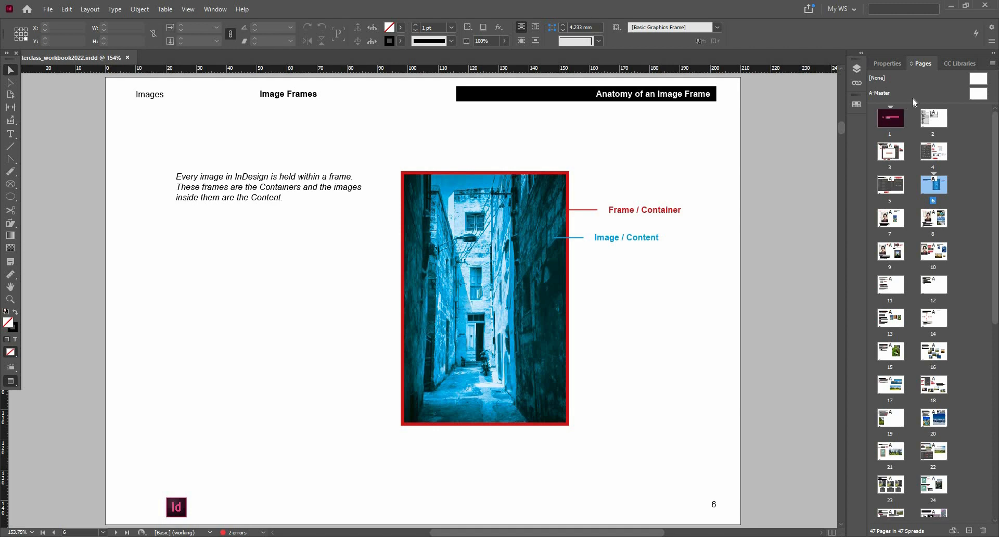
{"action": "double_click", "coordinate": [896, 227]}
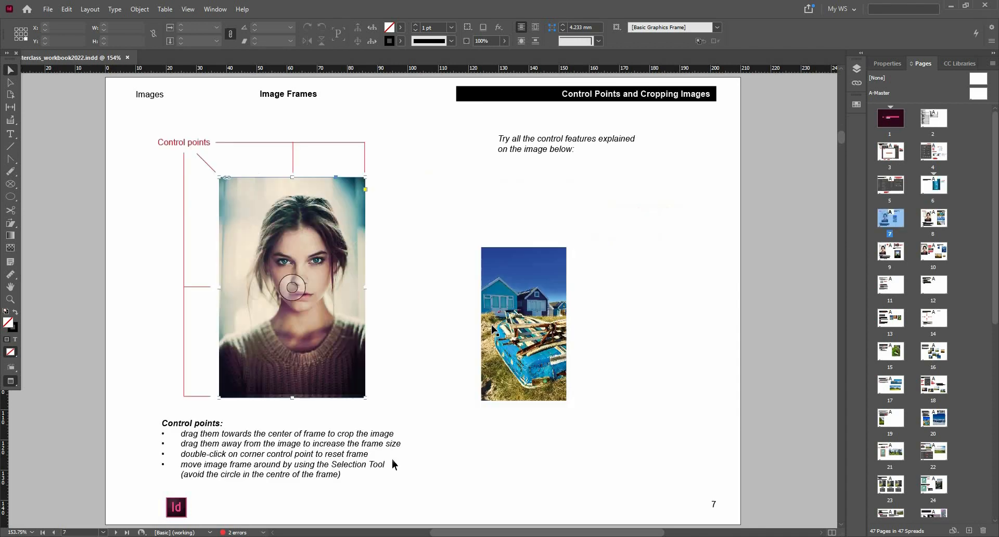
{"action": "right_click", "coordinate": [525, 324]}
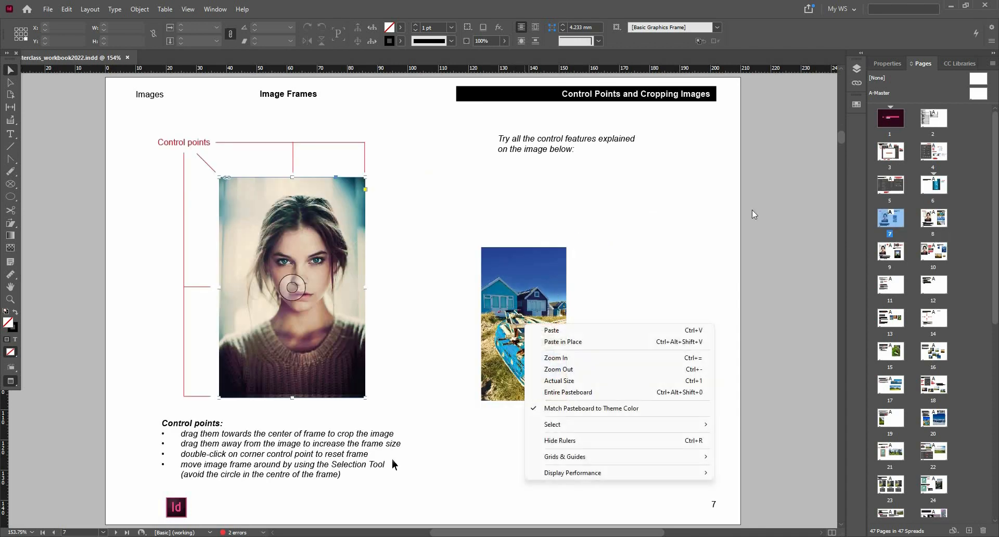
Go to page 8 and select the content of the blue boat image inside its frame
{"action": "double_click", "coordinate": [936, 226]}
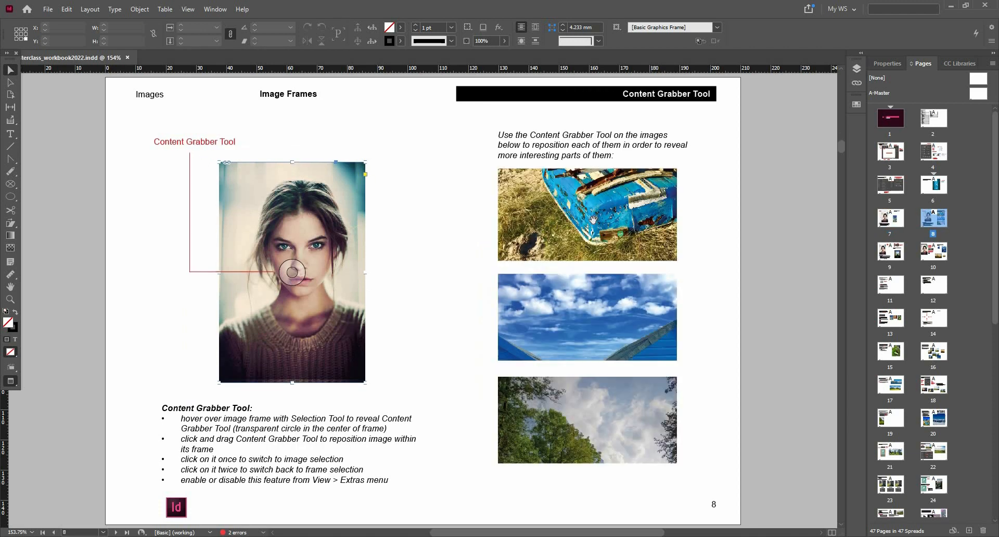
{"action": "left_click", "coordinate": [592, 235]}
{"action": "left_click", "coordinate": [604, 195]}
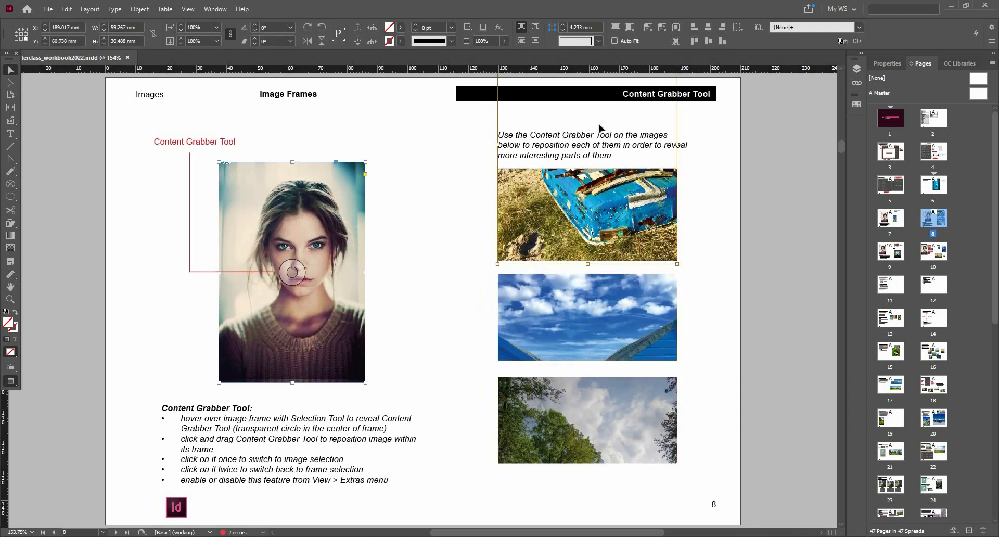
{"action": "scroll", "coordinate": [593, 136], "scroll_direction": "up", "scroll_amount": 3}
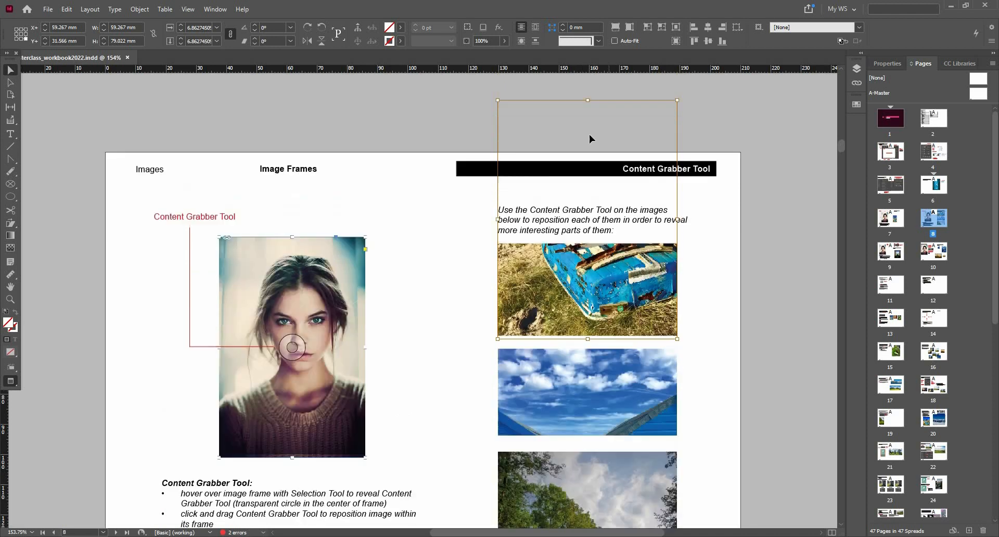
Try squashing the boat image within its frame to about 56.9 × 40.2 mm, and undo the resizing
{"action": "left_click_drag", "start_coordinate": [592, 234], "coordinate": [588, 257]}
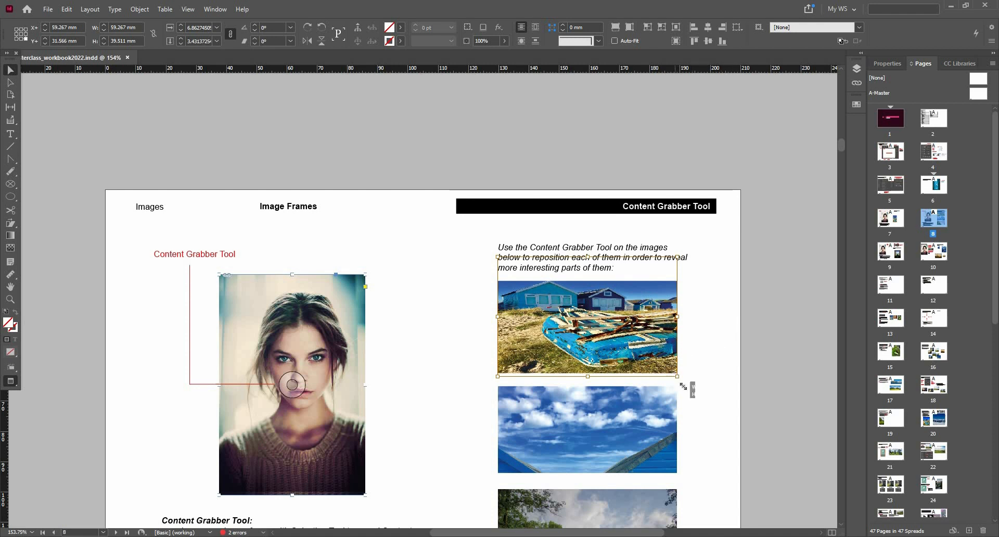
{"action": "mouse_move", "coordinate": [683, 386]}
{"action": "left_mouse_down"}
{"action": "mouse_move", "coordinate": [694, 409]}
{"action": "mouse_move", "coordinate": [670, 378]}
{"action": "left_mouse_up"}
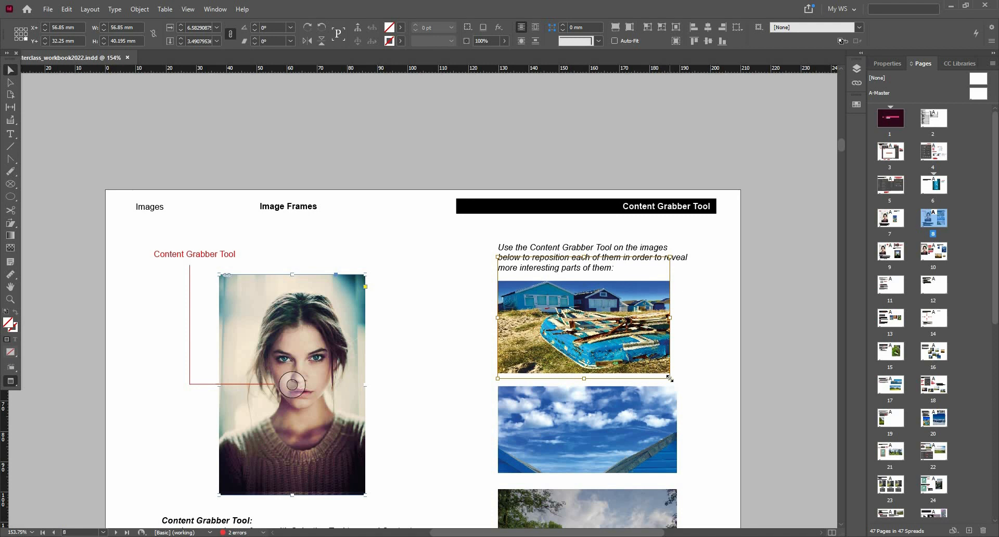
{"action": "left_click_drag", "start_coordinate": [670, 379], "coordinate": [671, 382]}
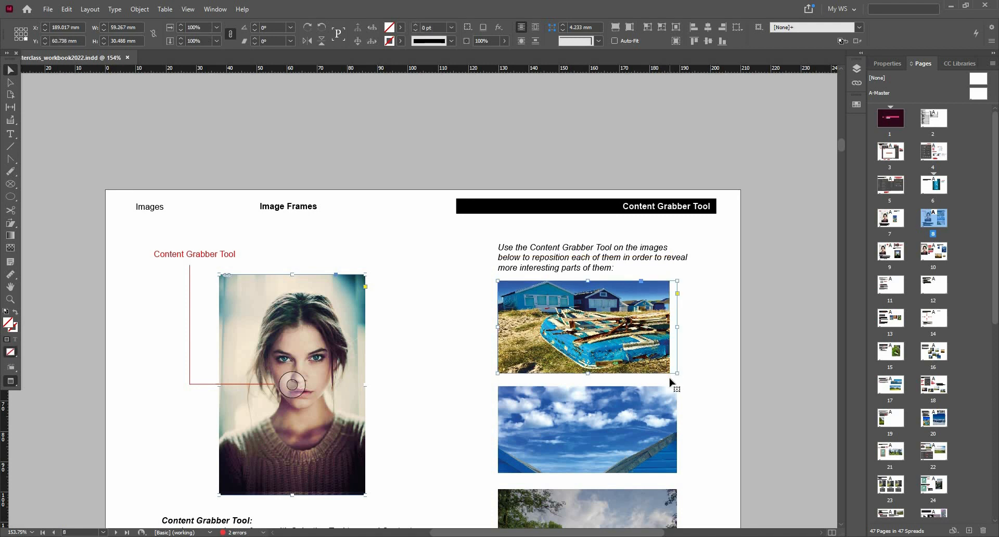
{"action": "key", "text": "ctrl+z"}
{"action": "key", "text": "ctrl+z"}
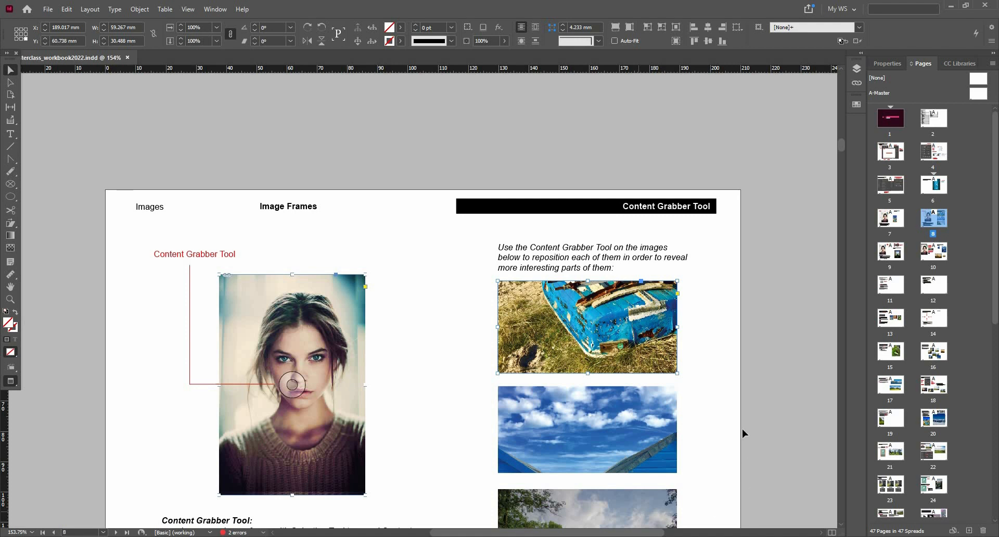
Examine the full extent of the boat image beyond its frame by selecting its content, and deselect it
{"action": "left_click", "coordinate": [733, 363]}
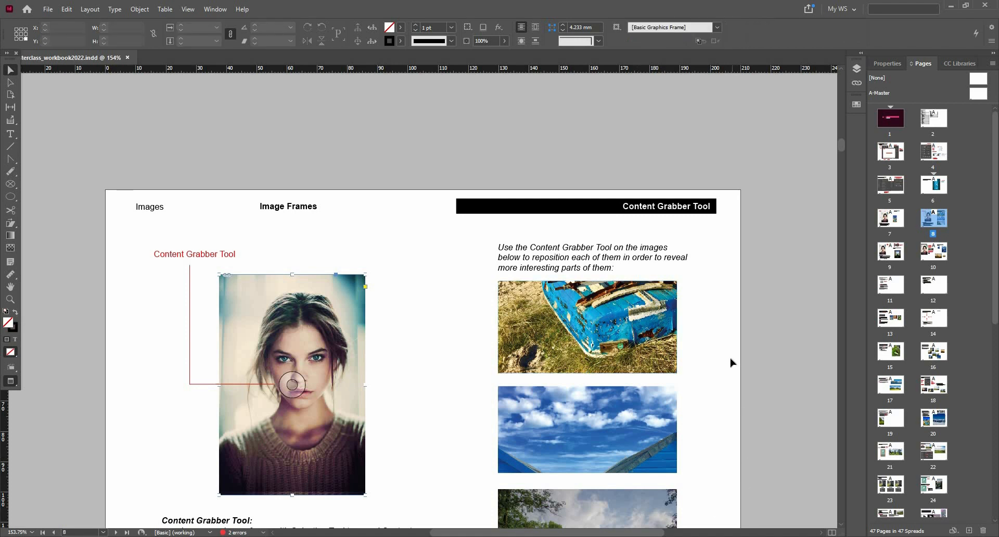
{"action": "left_click", "coordinate": [586, 328]}
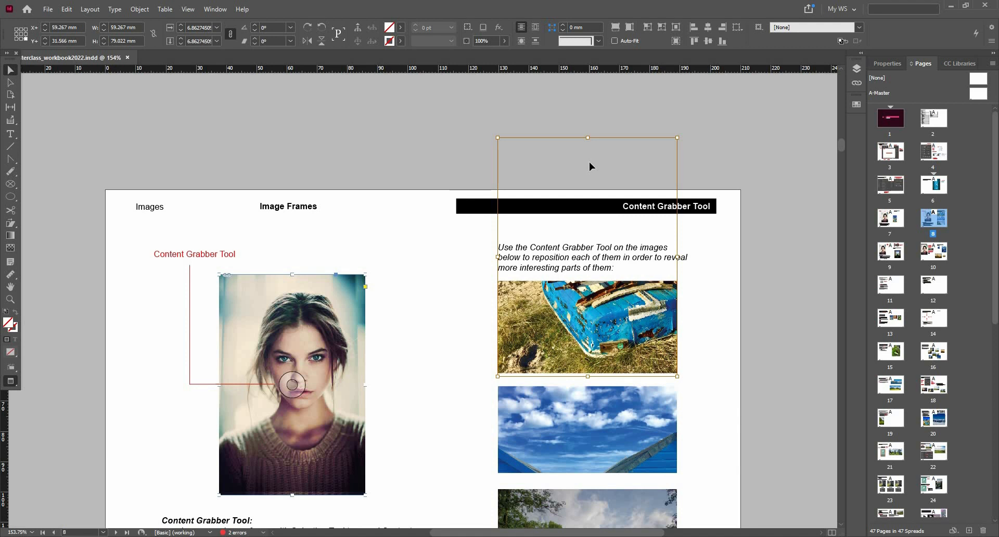
{"action": "scroll", "coordinate": [589, 162], "scroll_direction": "down", "scroll_amount": 3}
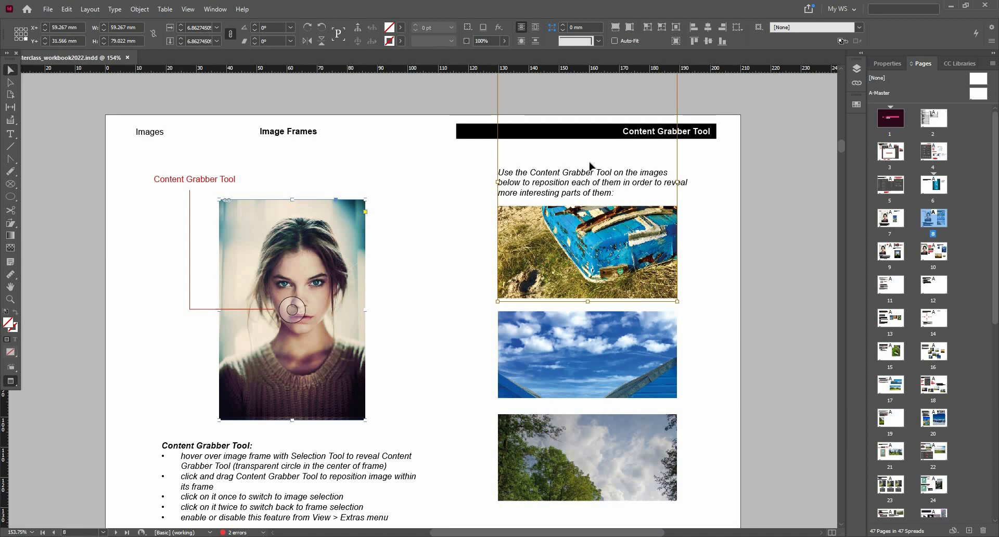
{"action": "left_click", "coordinate": [723, 257]}
{"action": "left_click", "coordinate": [618, 268]}
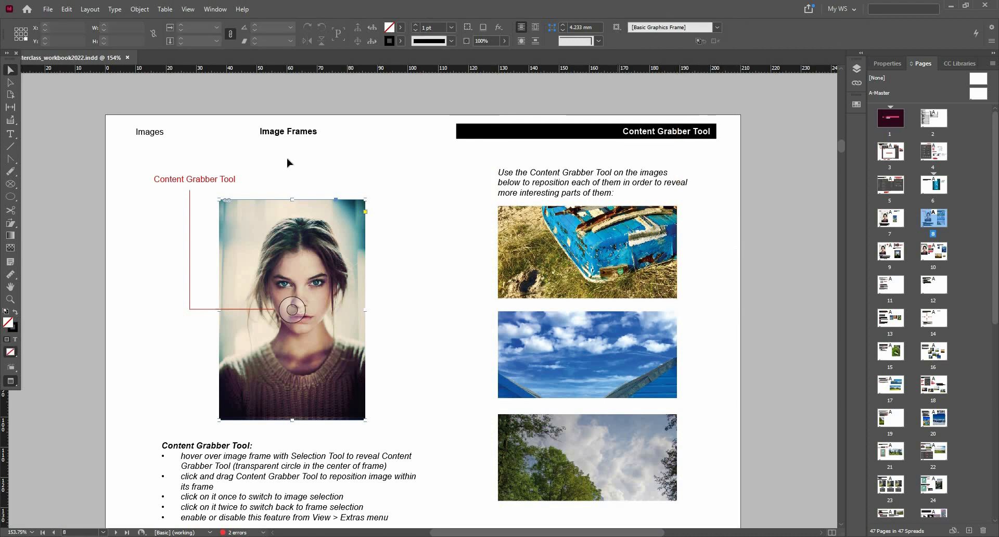
{"action": "left_click", "coordinate": [476, 268]}
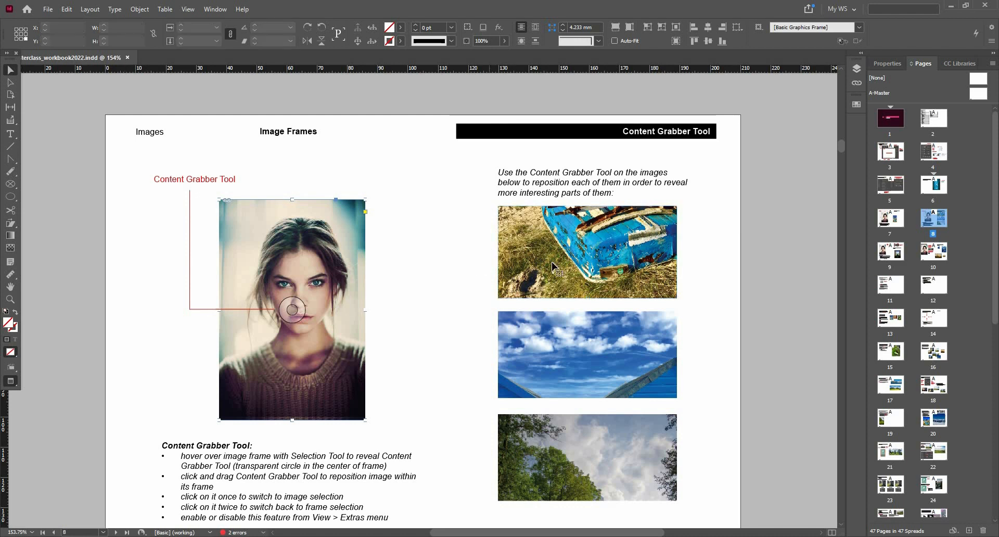
Select the boat image frame and locate the Hide Content Grabber option without applying it
{"action": "left_click", "coordinate": [536, 252]}
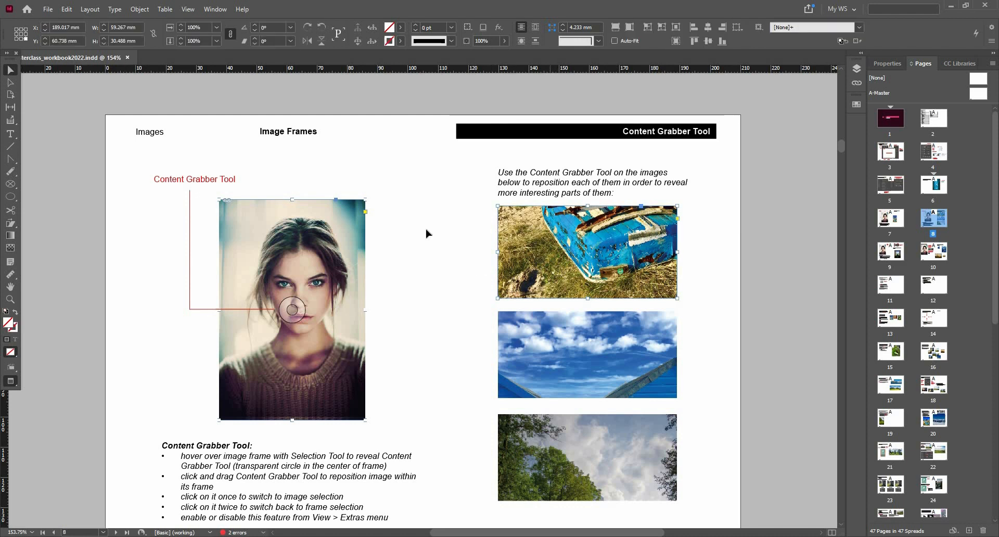
{"action": "left_click", "coordinate": [195, 9]}
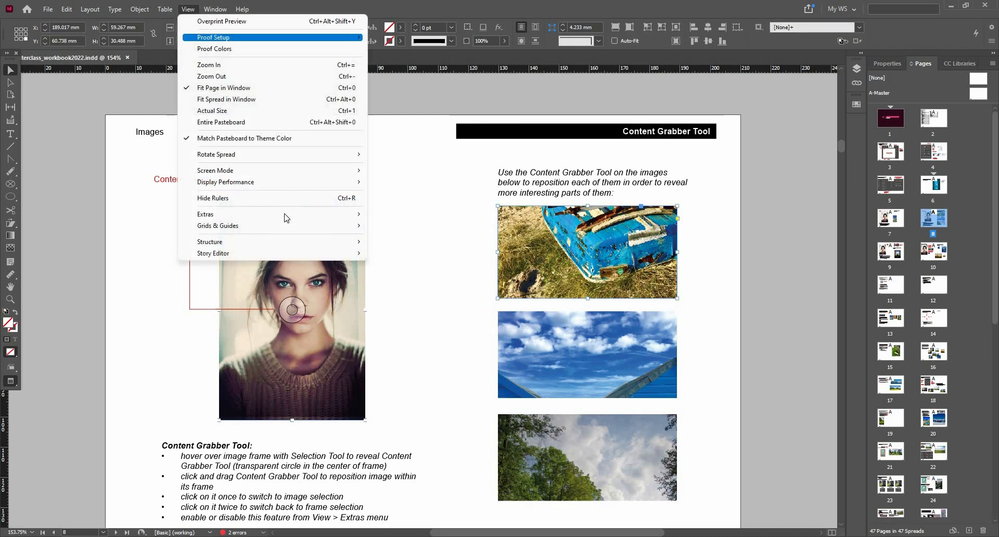
{"action": "mouse_move", "coordinate": [328, 215]}
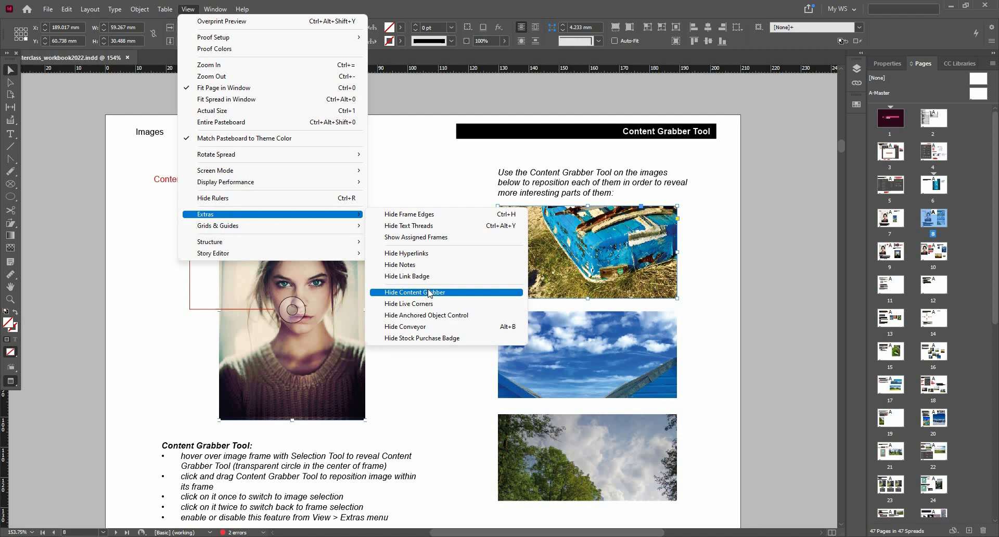
{"action": "left_click", "coordinate": [572, 353]}
Try moving the sky image down within its frame and shifting its frame upward, and undo both moves
{"action": "left_click", "coordinate": [589, 350]}
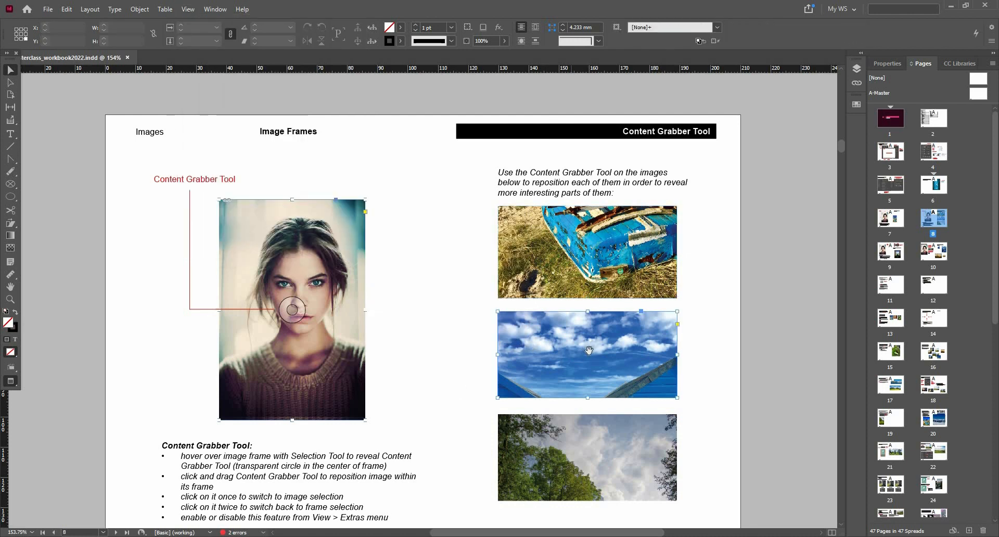
{"action": "left_click", "coordinate": [588, 350]}
{"action": "left_click_drag", "start_coordinate": [579, 363], "coordinate": [583, 409]}
{"action": "left_click_drag", "start_coordinate": [589, 363], "coordinate": [592, 345]}
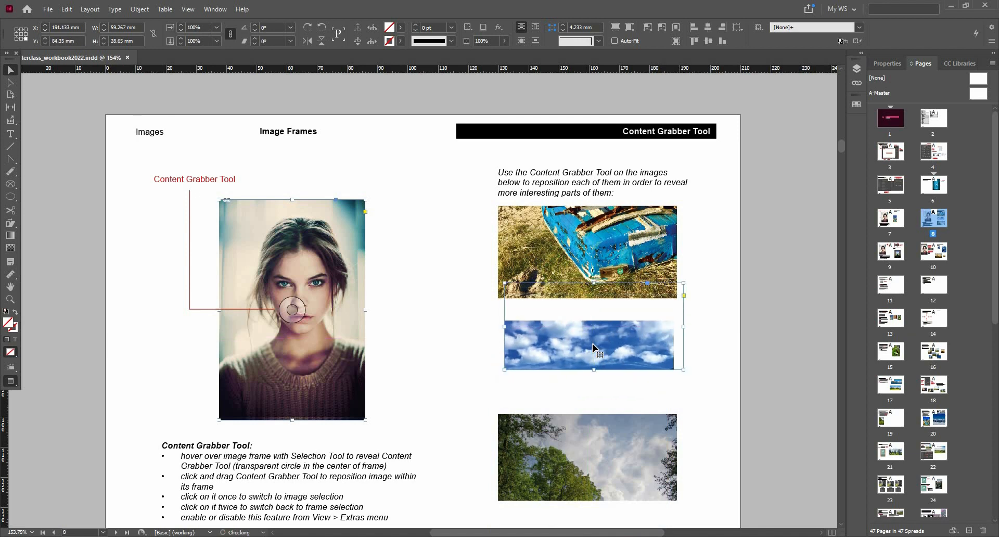
{"action": "key", "text": "ctrl+z"}
{"action": "key", "text": "ctrl+z"}
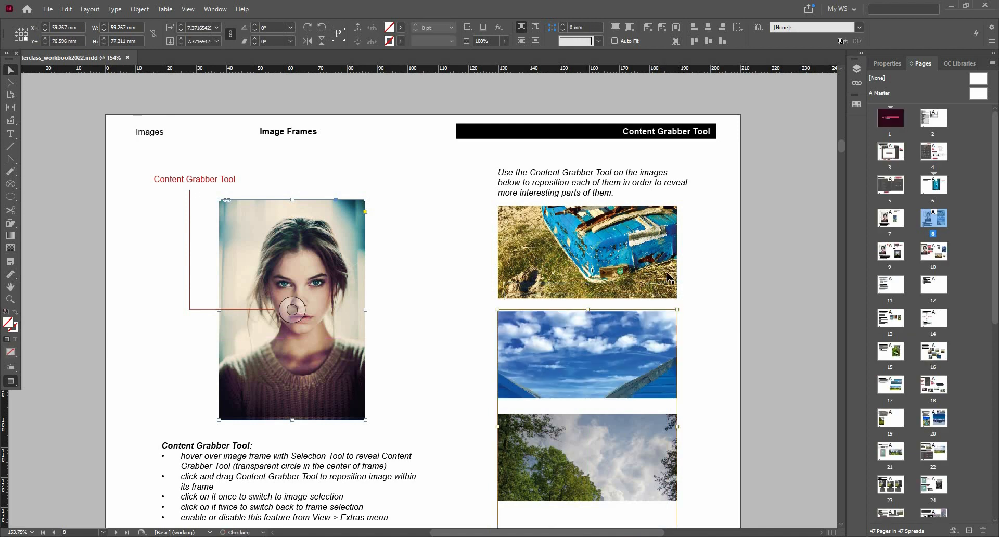
Reposition the boat image within its frame with the Content Grabber so the boat's wooden planks show
{"action": "left_click", "coordinate": [604, 251]}
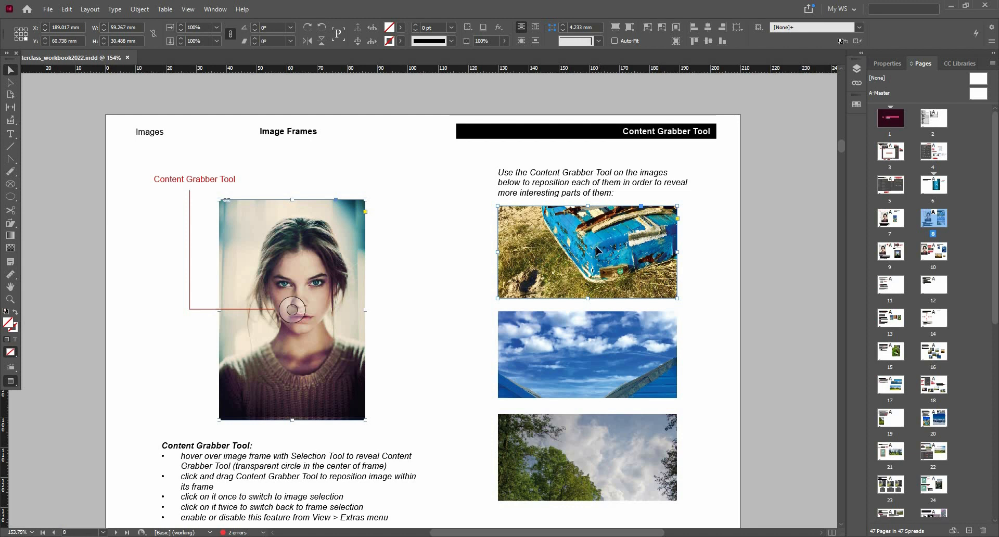
{"action": "left_click_drag", "start_coordinate": [597, 251], "coordinate": [599, 241]}
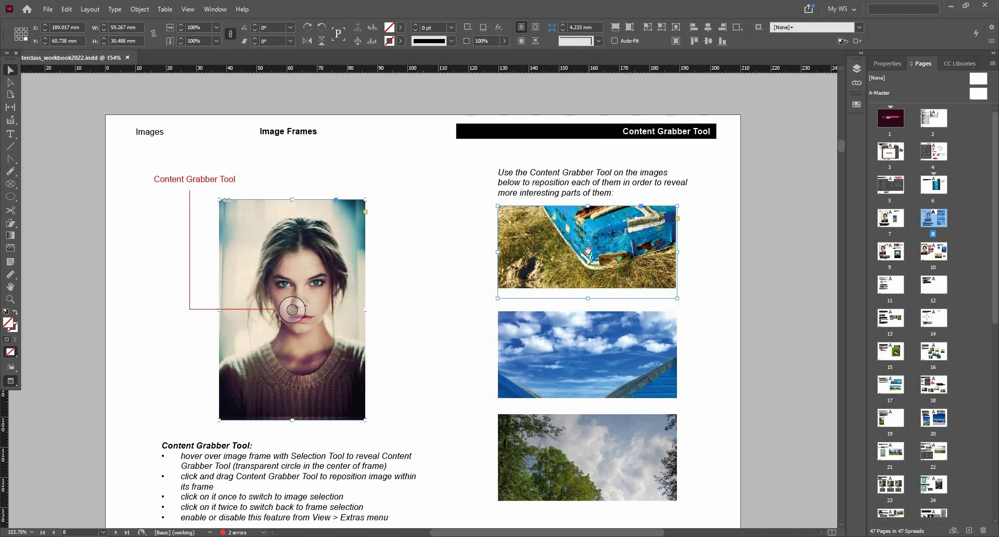
{"action": "mouse_move", "coordinate": [588, 254]}
{"action": "left_mouse_down"}
{"action": "mouse_move", "coordinate": [590, 283]}
{"action": "mouse_move", "coordinate": [588, 252]}
{"action": "mouse_move", "coordinate": [587, 272]}
{"action": "left_mouse_up"}
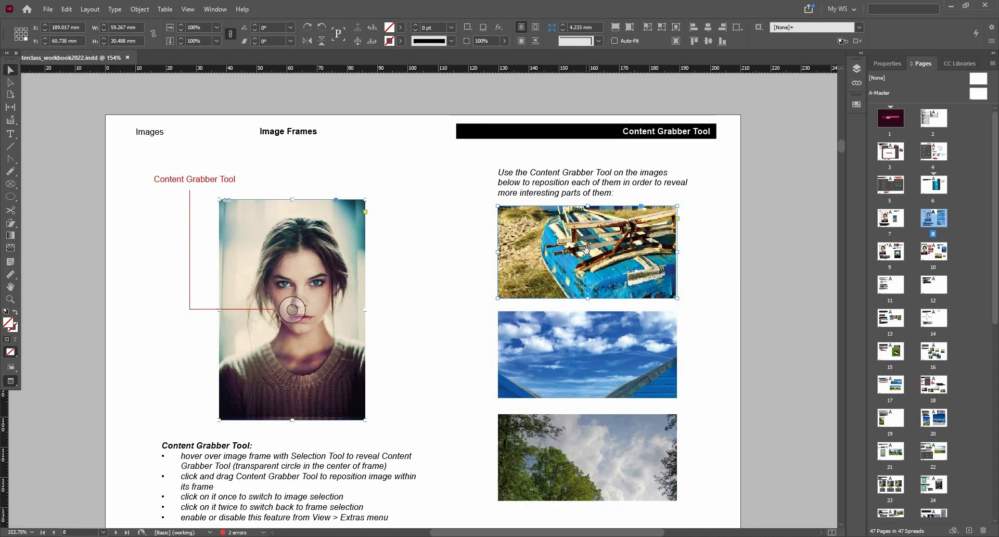
{"action": "mouse_move", "coordinate": [589, 241]}
{"action": "left_mouse_down"}
{"action": "mouse_move", "coordinate": [603, 236]}
{"action": "mouse_move", "coordinate": [575, 236]}
{"action": "left_mouse_up"}
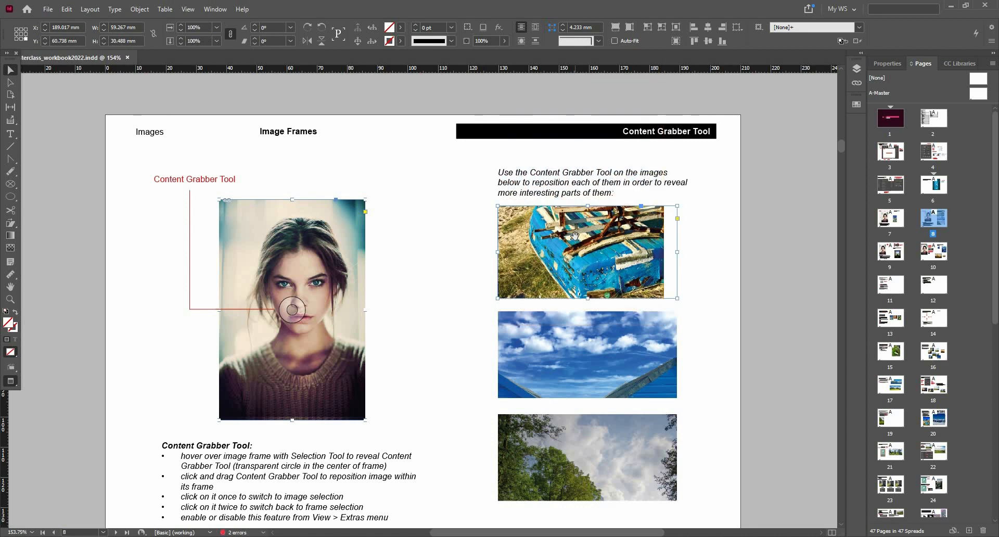
{"action": "left_click", "coordinate": [575, 235]}
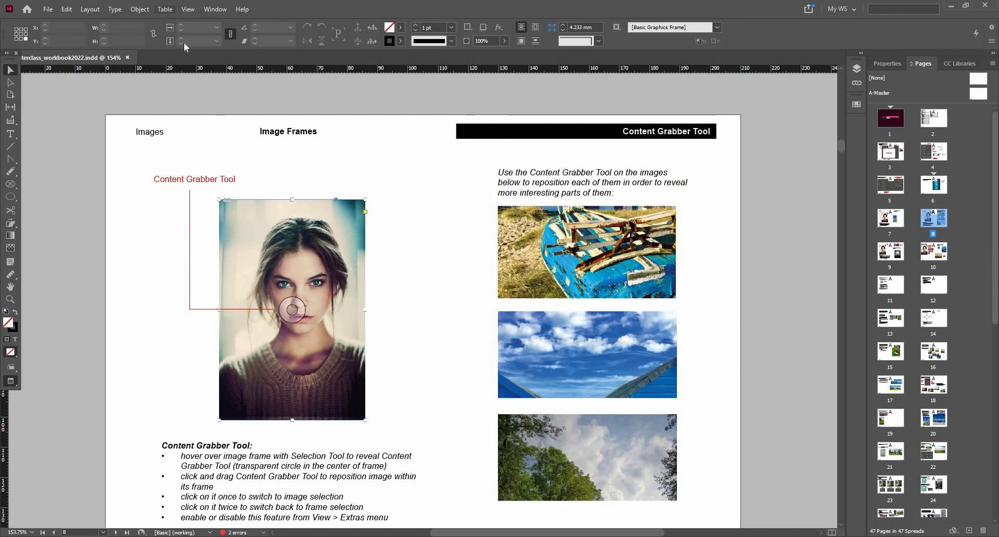
Hide the Content Grabber and check the boat and sky images by selecting their frames
{"action": "left_click", "coordinate": [188, 9]}
{"action": "mouse_move", "coordinate": [312, 215]}
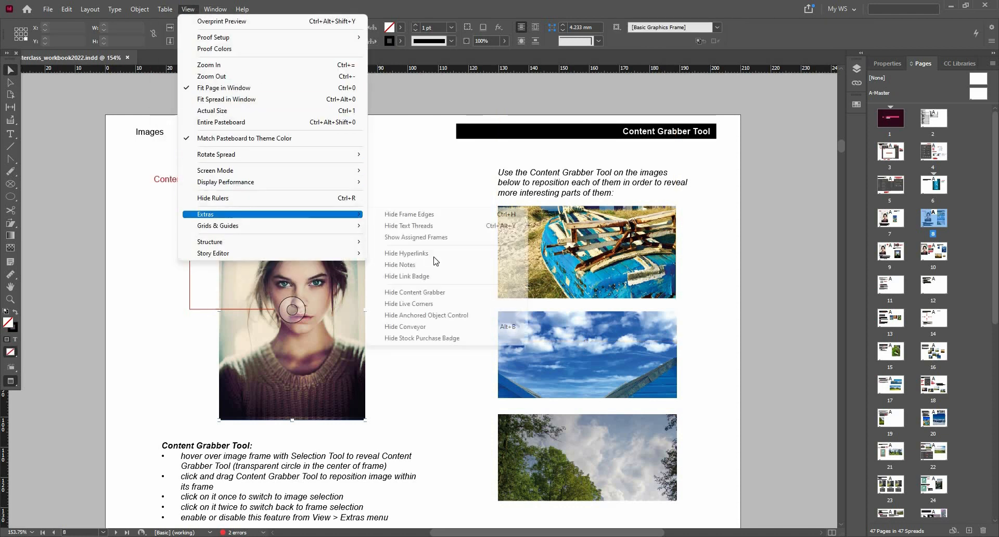
{"action": "left_click", "coordinate": [432, 292]}
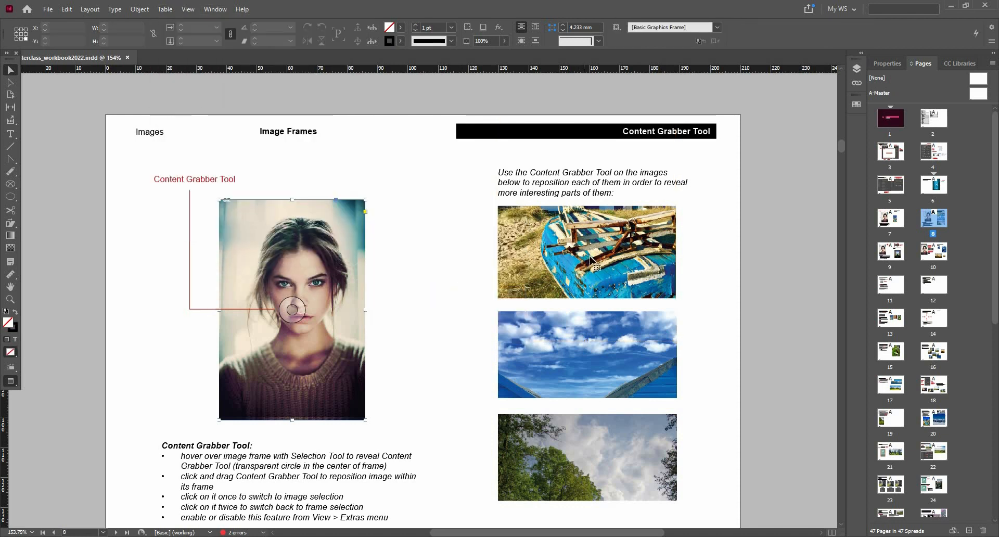
{"action": "left_click", "coordinate": [585, 253]}
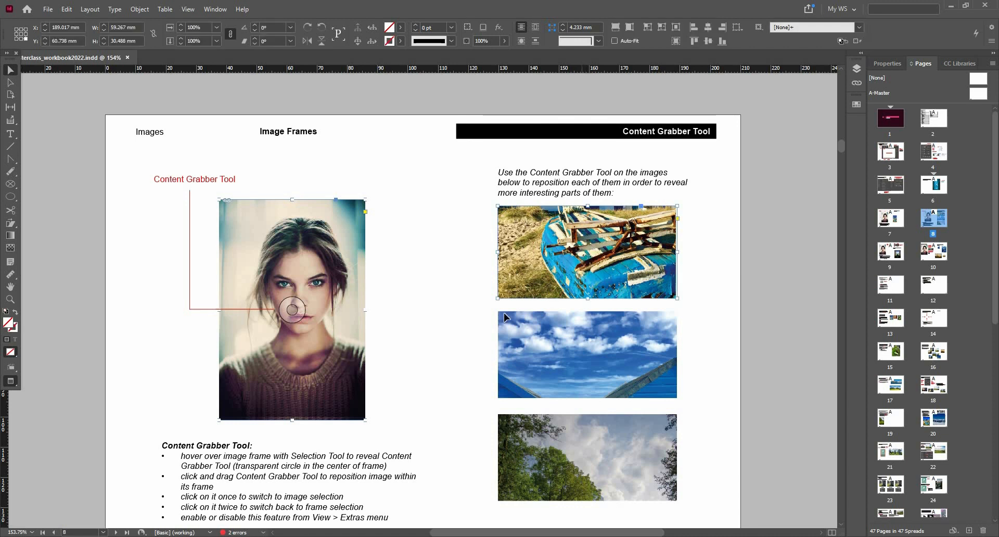
{"action": "left_click", "coordinate": [572, 341]}
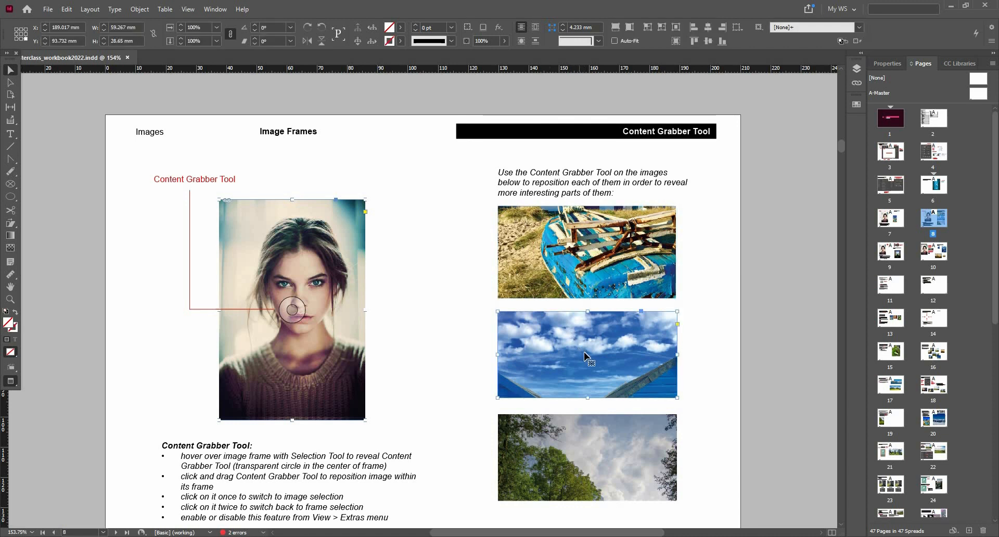
Show the Content Grabber on image frames again
{"action": "left_click", "coordinate": [188, 9]}
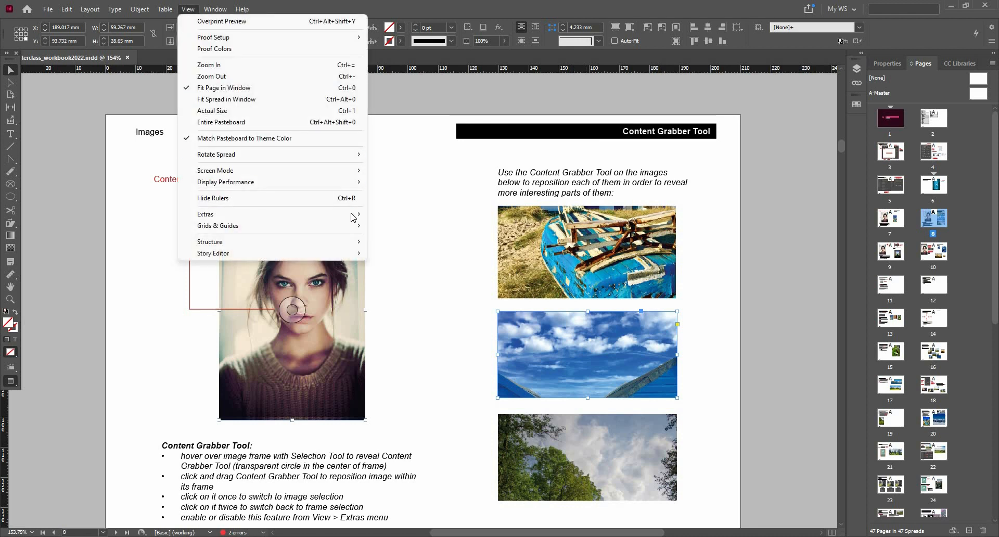
{"action": "mouse_move", "coordinate": [354, 217]}
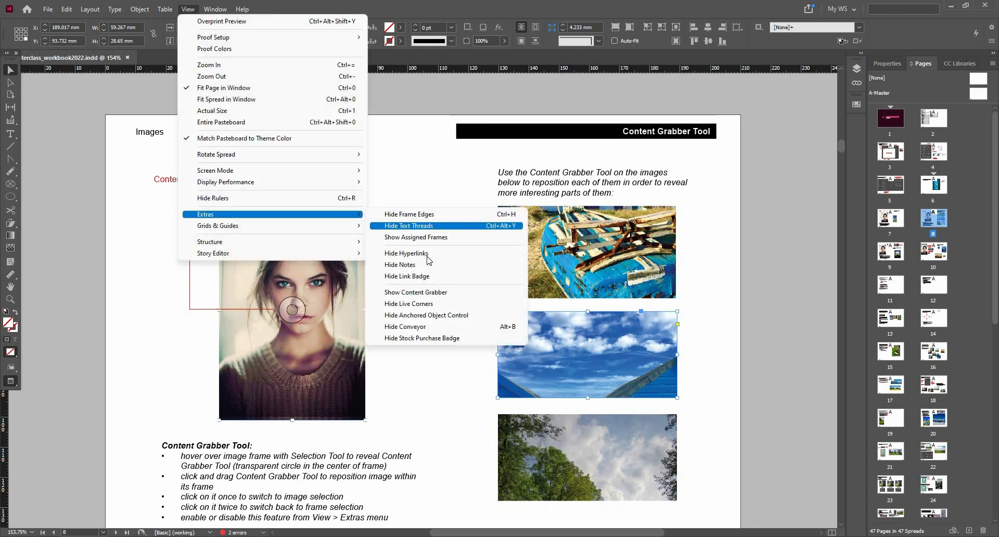
{"action": "left_click", "coordinate": [427, 292]}
Rotate the boat image frame about 11.5° clockwise from its corner
{"action": "left_click", "coordinate": [583, 254]}
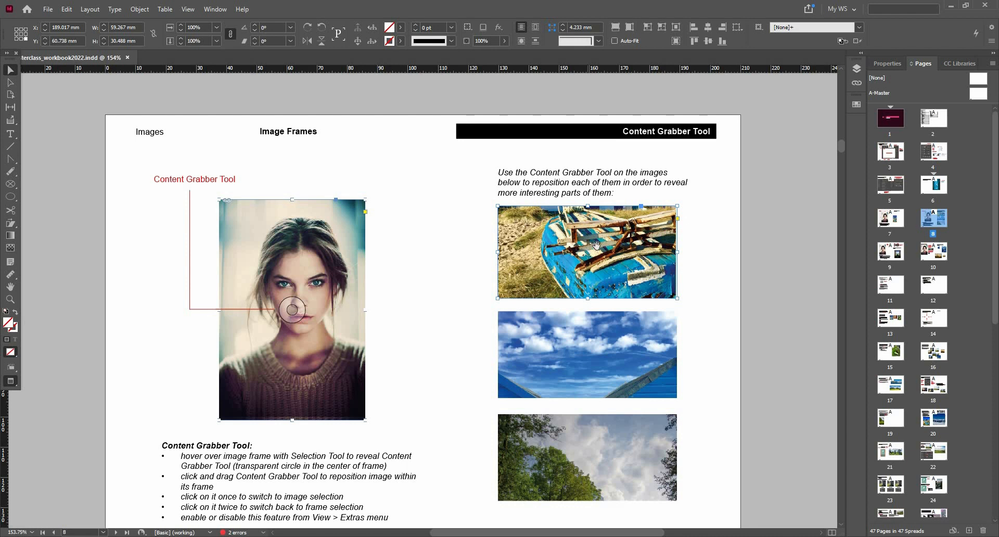
{"action": "left_click_drag", "start_coordinate": [681, 201], "coordinate": [691, 232]}
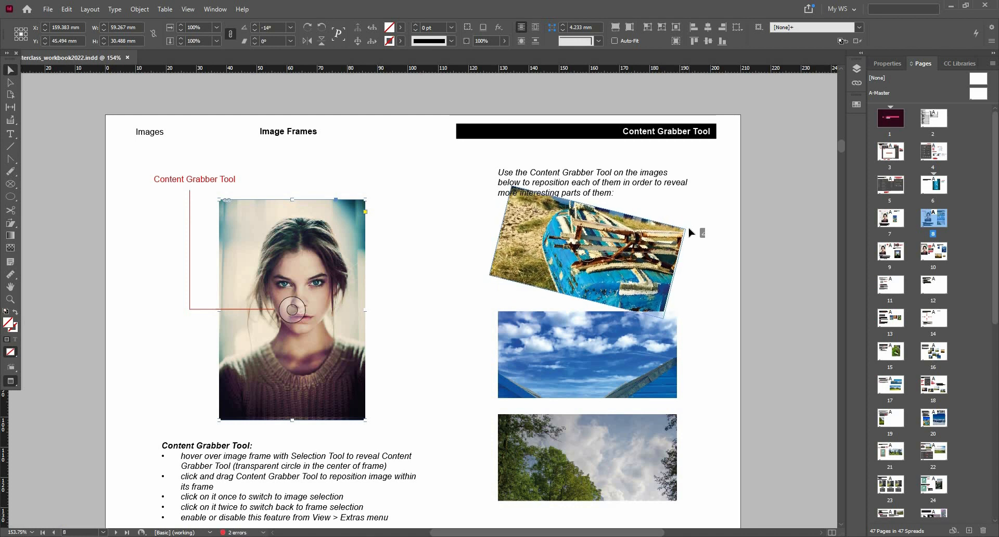
{"action": "left_click_drag", "start_coordinate": [691, 232], "coordinate": [692, 235]}
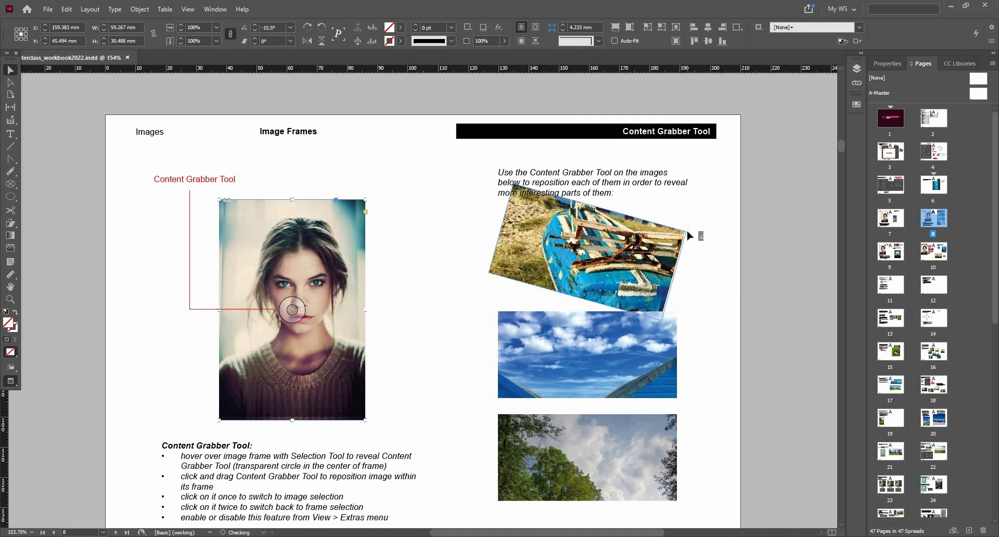
{"action": "left_click_drag", "start_coordinate": [692, 270], "coordinate": [703, 330]}
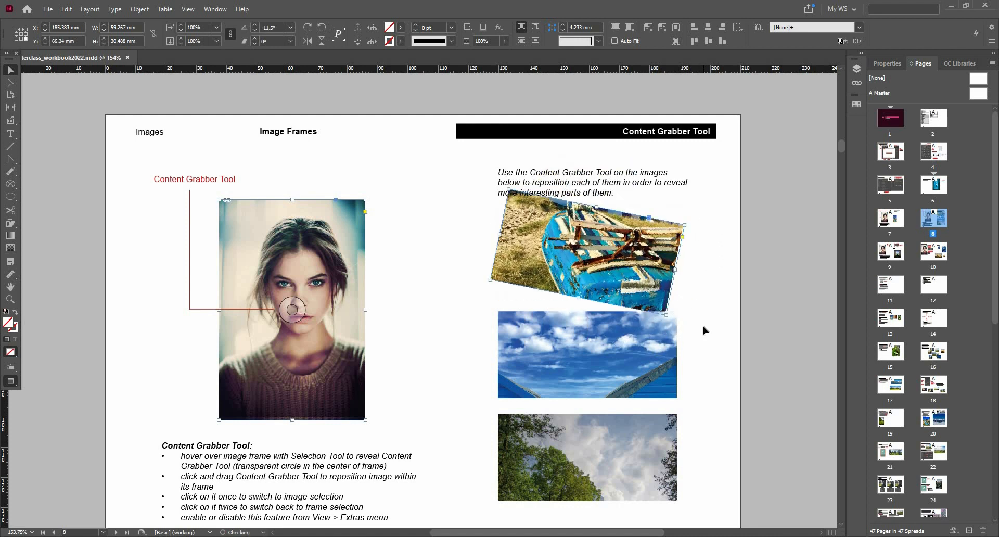
Go to page 9 and select the photo of the person in the stone window opening
{"action": "scroll", "coordinate": [702, 330], "scroll_direction": "down", "scroll_amount": 5}
{"action": "scroll", "coordinate": [703, 331], "scroll_direction": "down", "scroll_amount": 6}
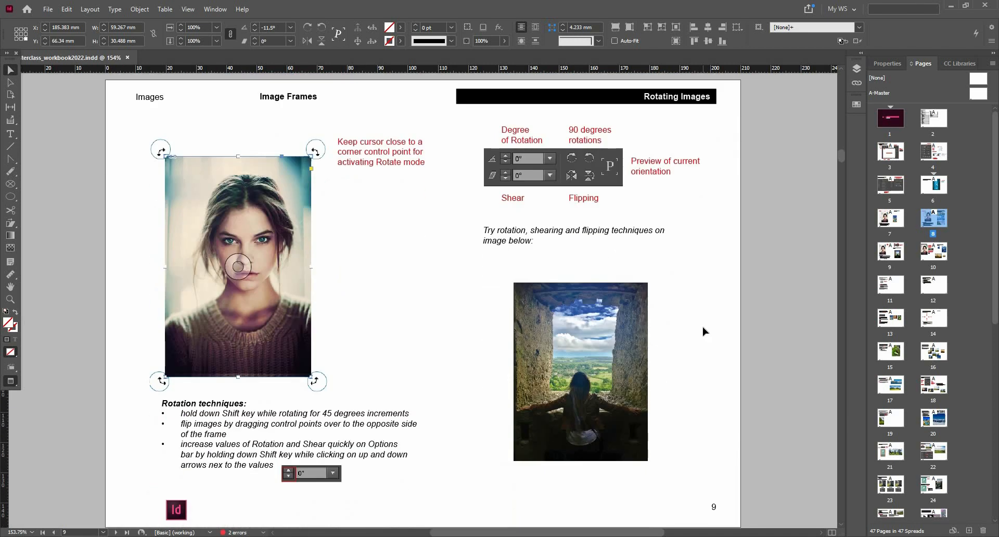
{"action": "scroll", "coordinate": [702, 331], "scroll_direction": "up", "scroll_amount": 1}
{"action": "left_click", "coordinate": [582, 336]}
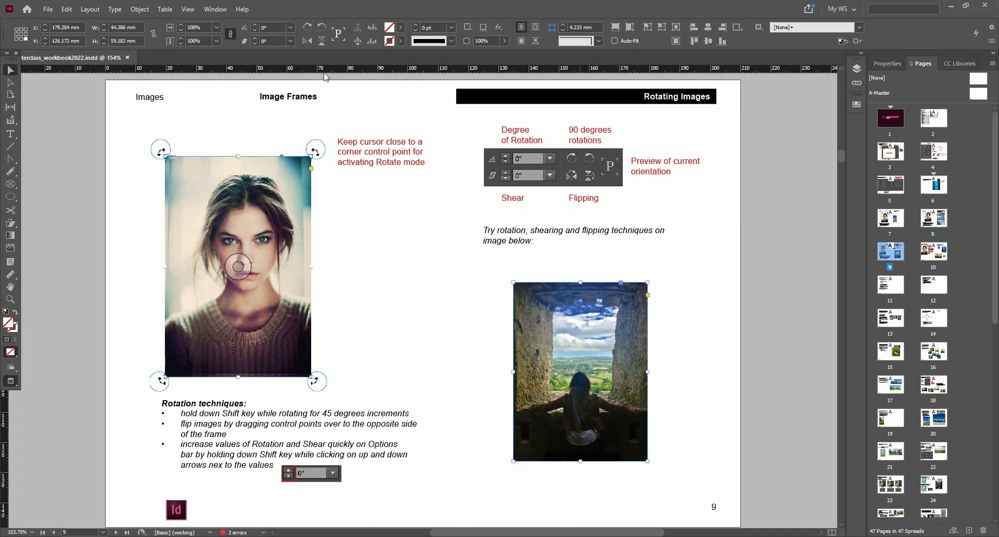
Rotate the window photo 90° clockwise and counter-clockwise about its lower-right reference point, ending back upright
{"action": "left_click", "coordinate": [313, 31]}
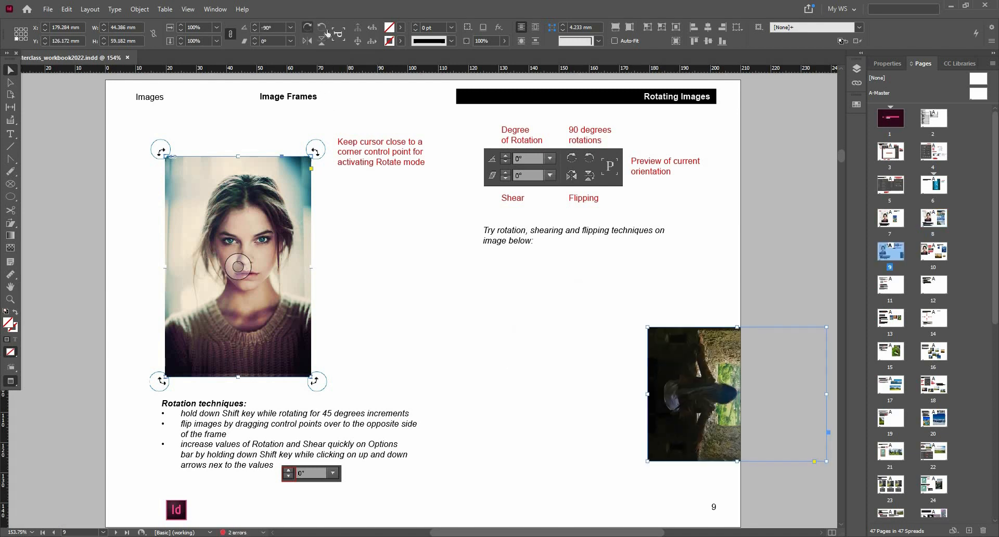
{"action": "left_click", "coordinate": [315, 31]}
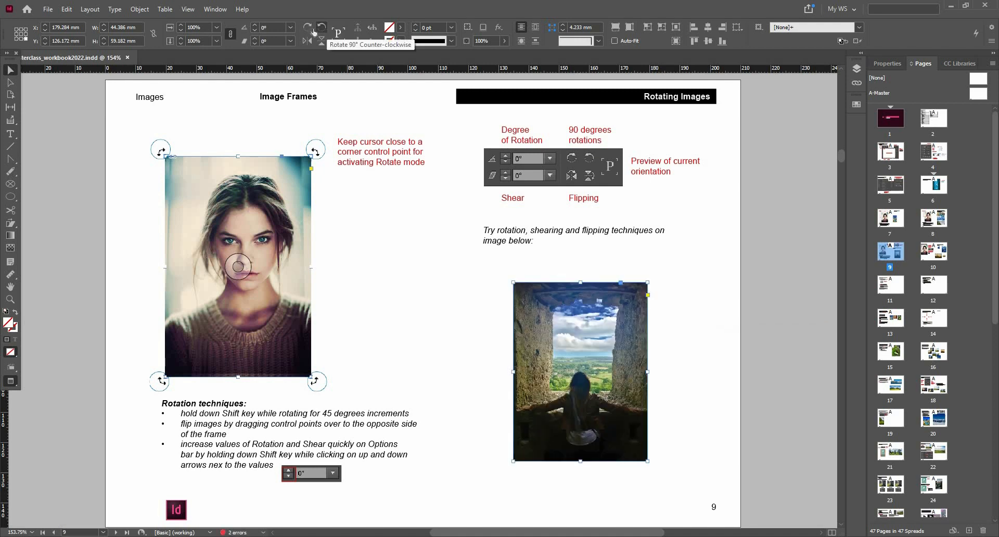
{"action": "left_click", "coordinate": [314, 31]}
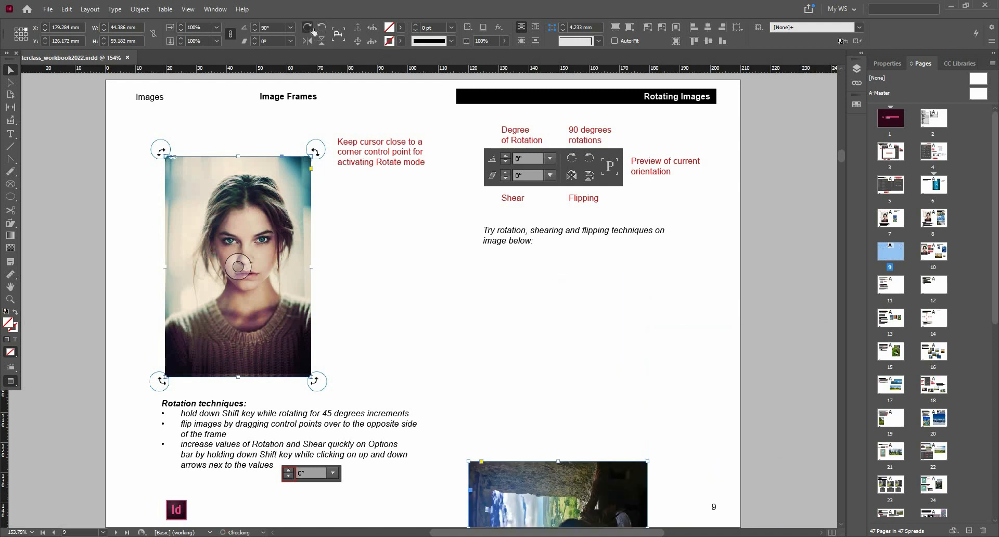
{"action": "left_click", "coordinate": [313, 32]}
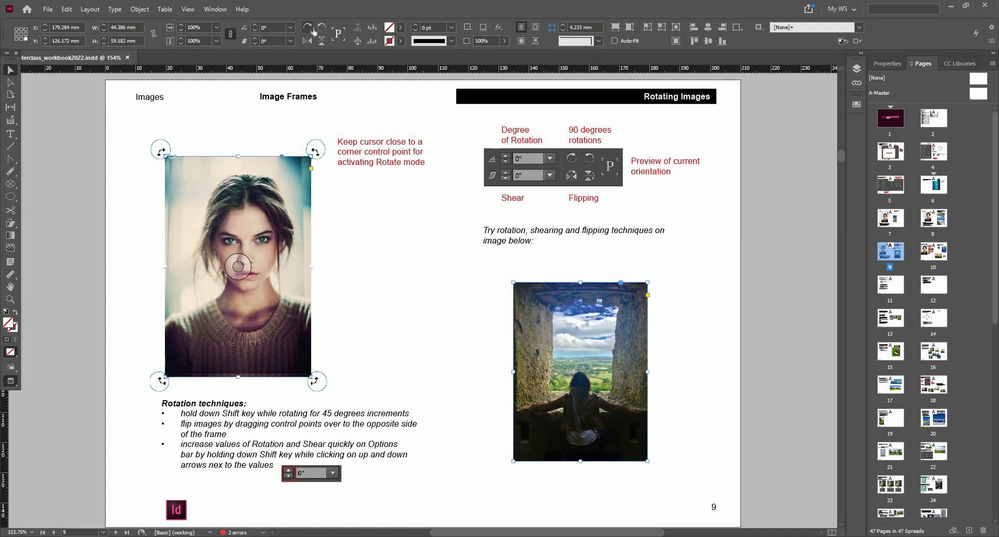
{"action": "left_click", "coordinate": [326, 32]}
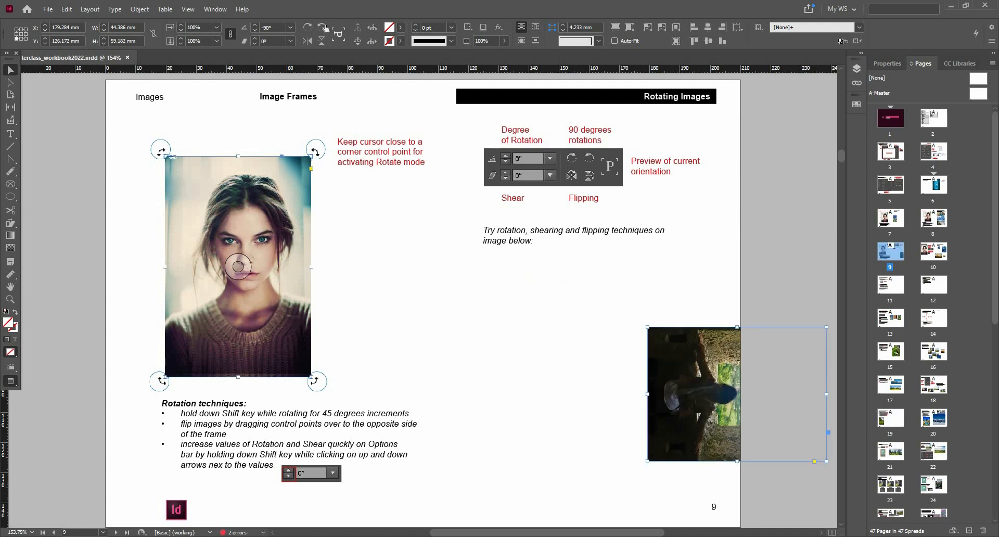
{"action": "left_click", "coordinate": [322, 27]}
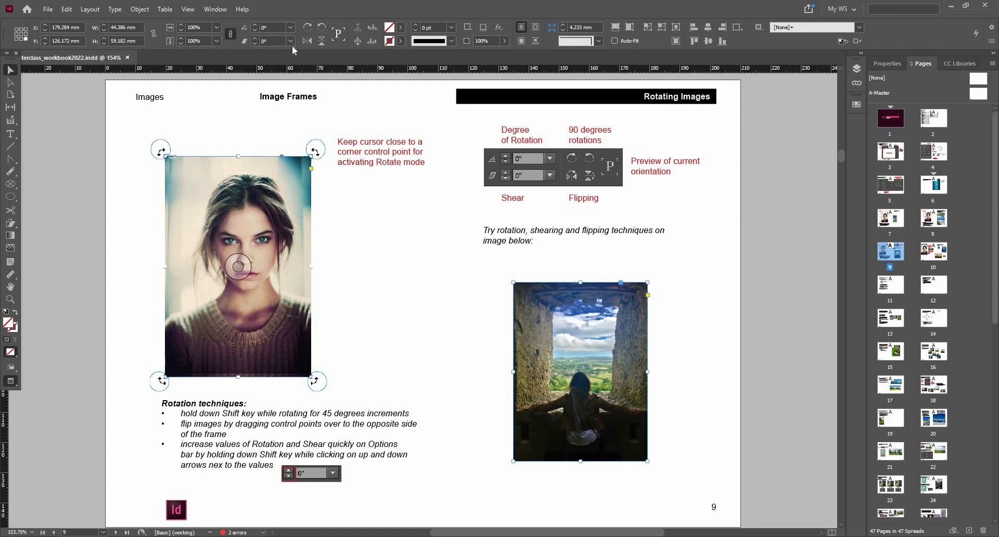
Set the window photo's reference point to its centre and rotate it through a full turn in 90° clockwise increments
{"action": "left_click", "coordinate": [22, 34]}
{"action": "left_click", "coordinate": [308, 28]}
{"action": "left_click", "coordinate": [308, 28]}
{"action": "left_click", "coordinate": [308, 28]}
{"action": "left_click", "coordinate": [308, 28]}
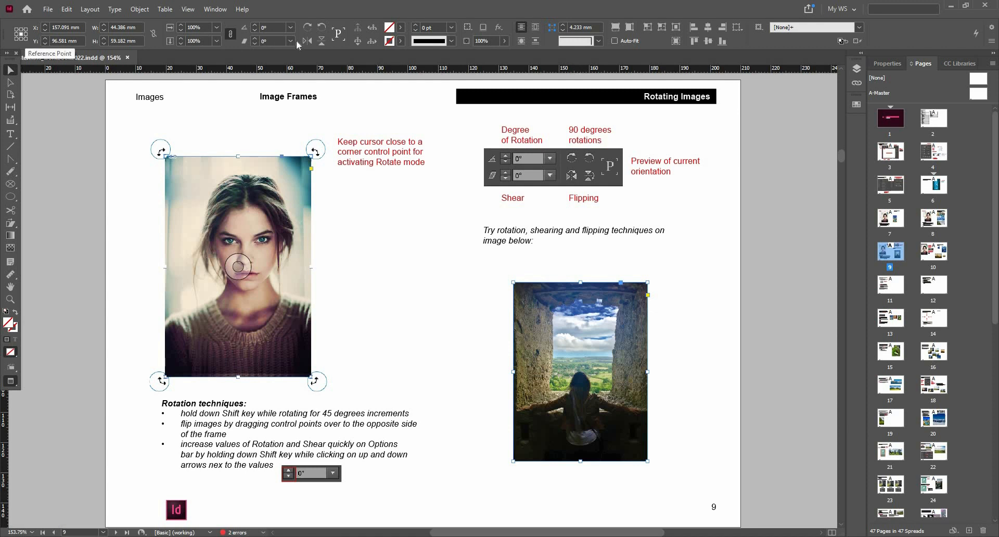
Rotate the window photo 90° clockwise and back about its lower-right corner, and return the reference point to the centre
{"action": "left_click", "coordinate": [21, 33]}
{"action": "left_click", "coordinate": [307, 27]}
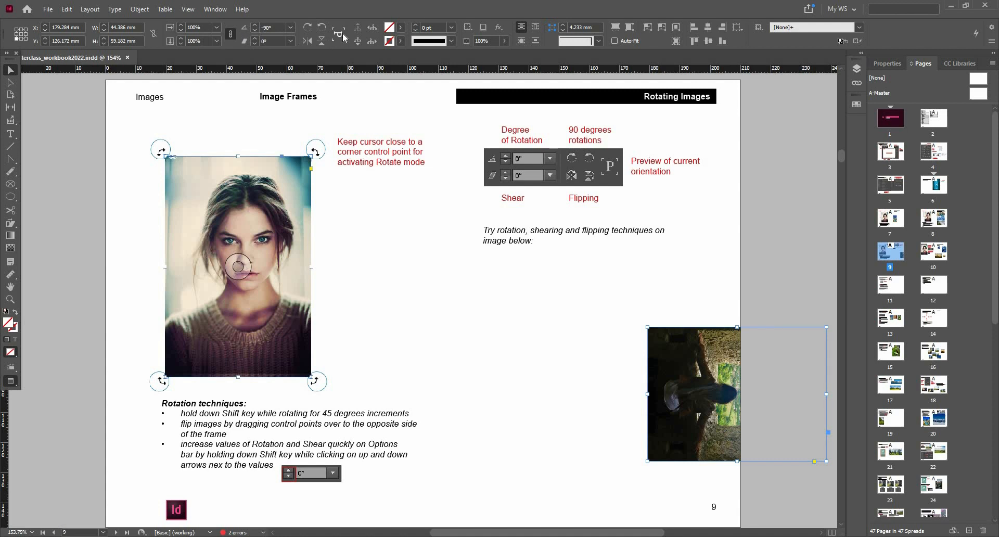
{"action": "left_click", "coordinate": [321, 28]}
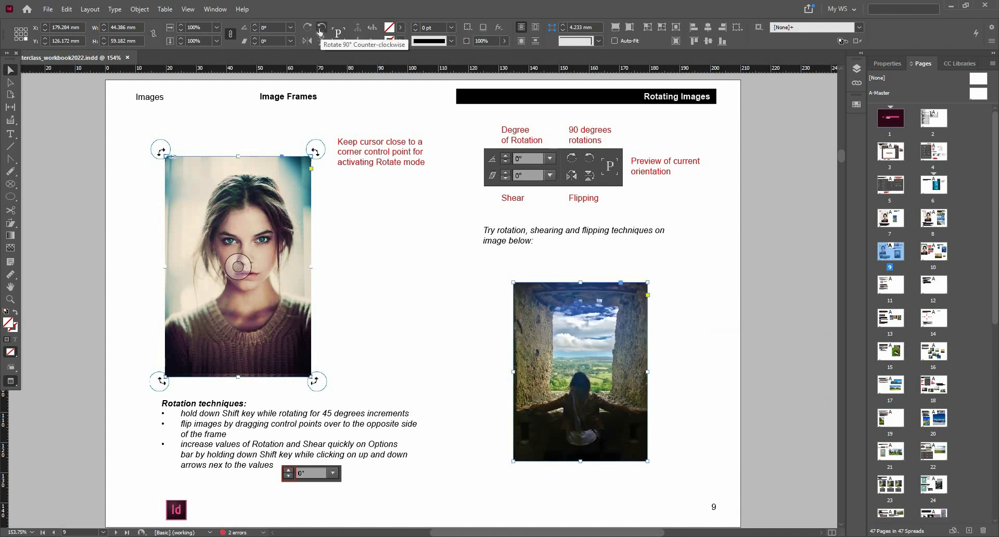
{"action": "left_click", "coordinate": [16, 30]}
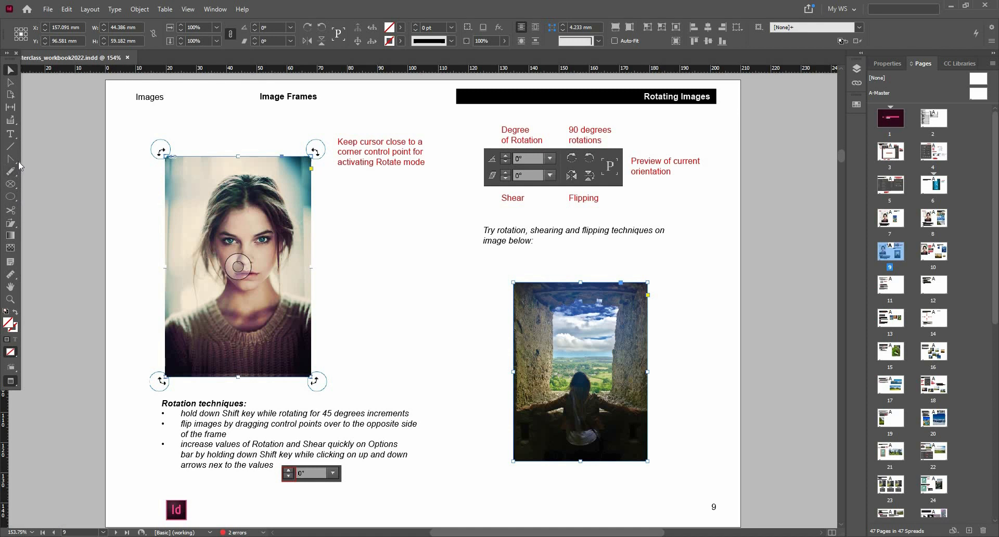
Try rotating the window photo freely with the Rotate Tool and return to the Selection Tool
{"action": "key", "text": "r"}
{"action": "right_click", "coordinate": [11, 227]}
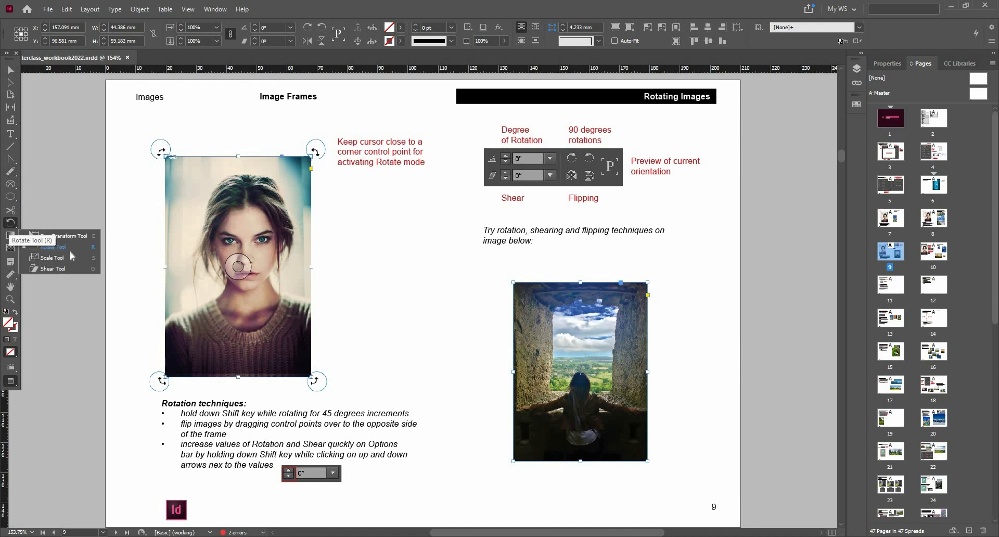
{"action": "left_click", "coordinate": [70, 247]}
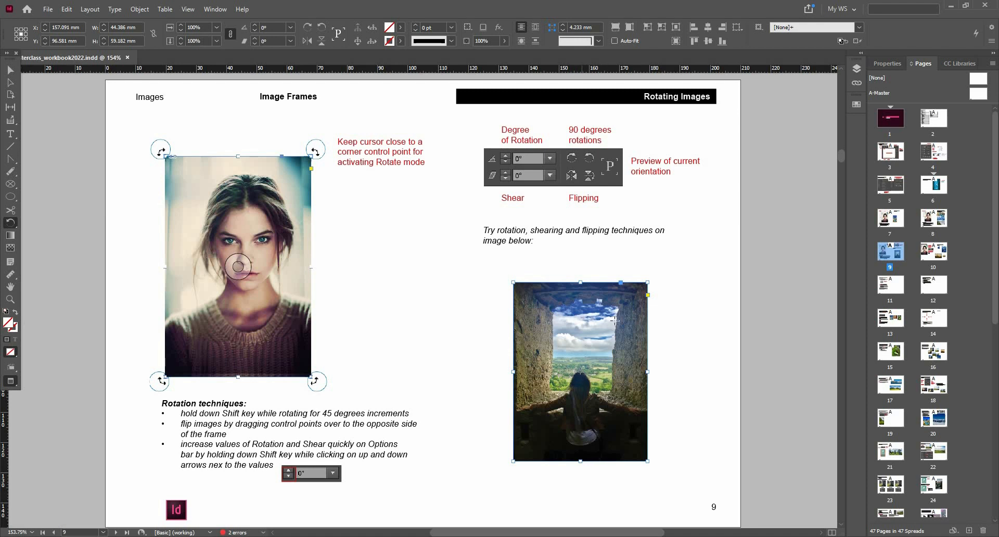
{"action": "left_click_drag", "start_coordinate": [613, 354], "coordinate": [553, 358]}
{"action": "left_click_drag", "start_coordinate": [576, 345], "coordinate": [590, 349]}
{"action": "left_click_drag", "start_coordinate": [625, 378], "coordinate": [582, 362]}
{"action": "left_click", "coordinate": [10, 71]}
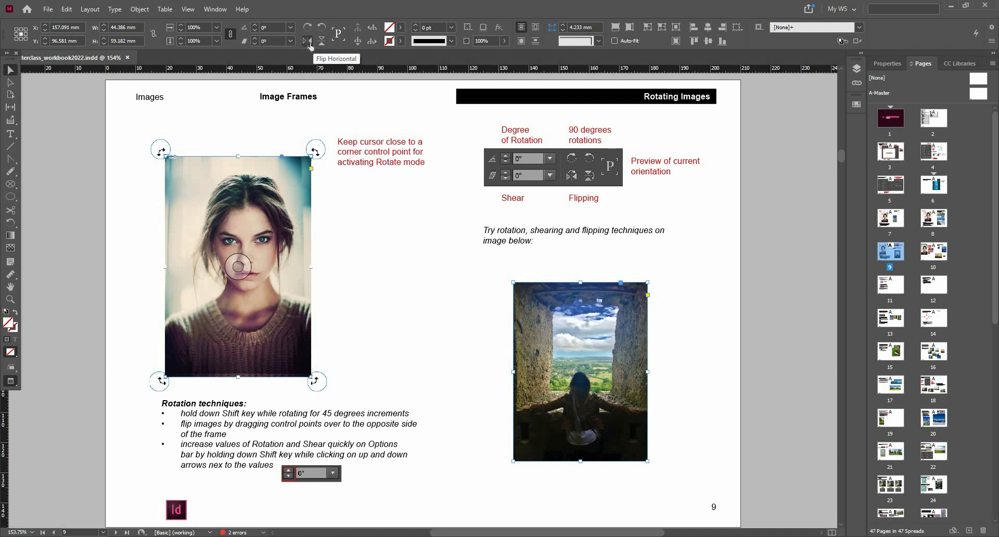
Flip the window photo horizontally and vertically, reversing each flip to restore its orientation
{"action": "left_click", "coordinate": [308, 41]}
{"action": "left_click", "coordinate": [308, 42]}
{"action": "left_click", "coordinate": [322, 43]}
{"action": "left_click", "coordinate": [322, 44]}
{"action": "left_click", "coordinate": [307, 42]}
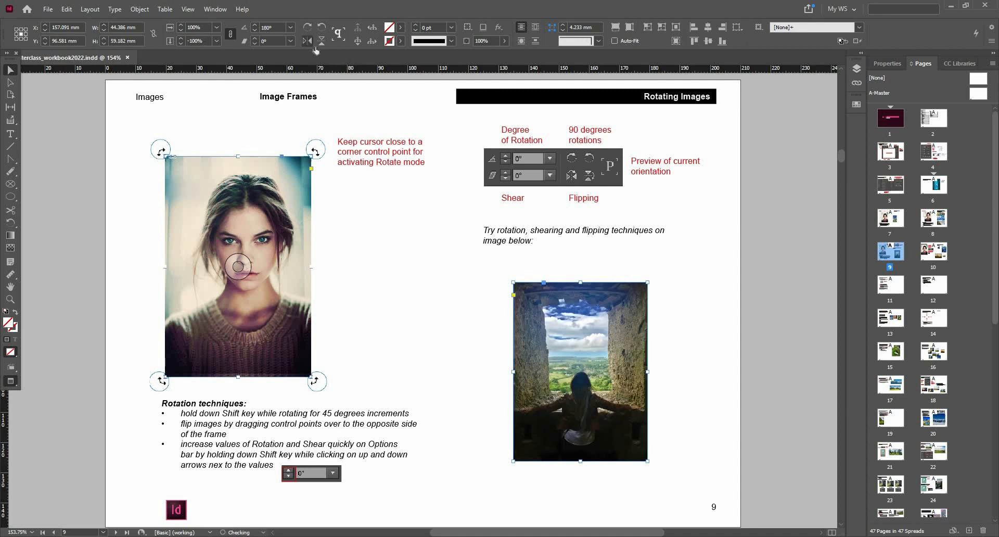
{"action": "left_click", "coordinate": [308, 42]}
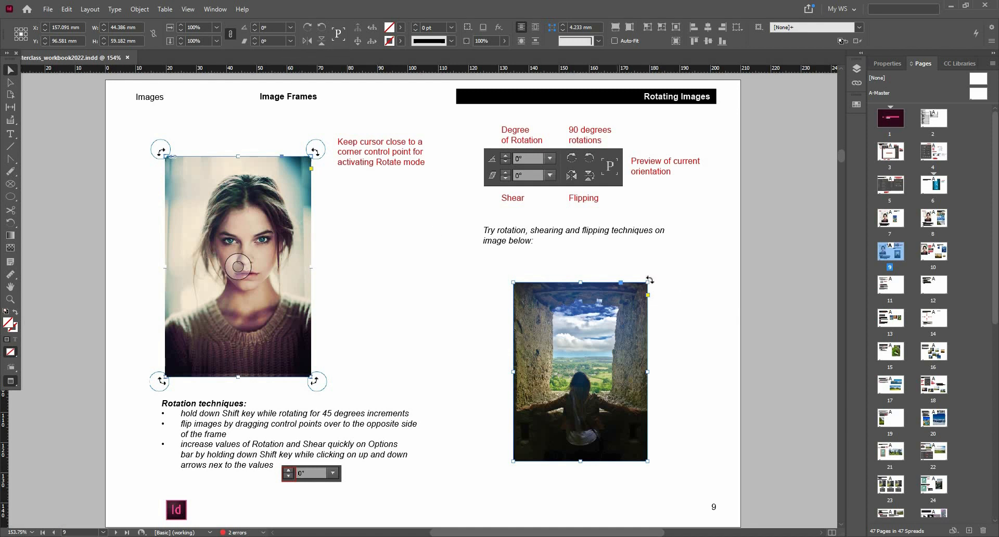
Rotate the window photo about 11.5° clockwise from its corner and reset its rotation angle to 0°
{"action": "left_click_drag", "start_coordinate": [651, 279], "coordinate": [668, 299]}
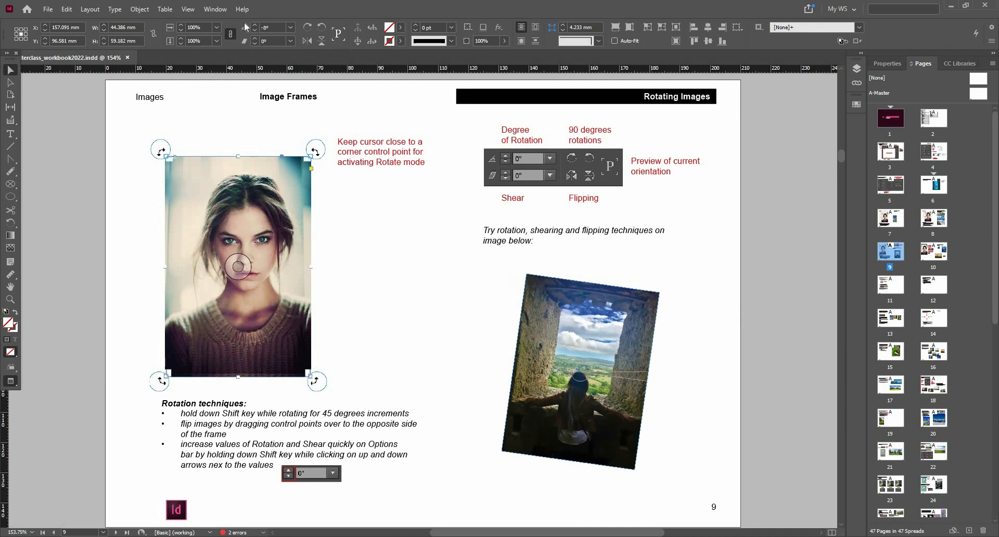
{"action": "double_click", "coordinate": [275, 27]}
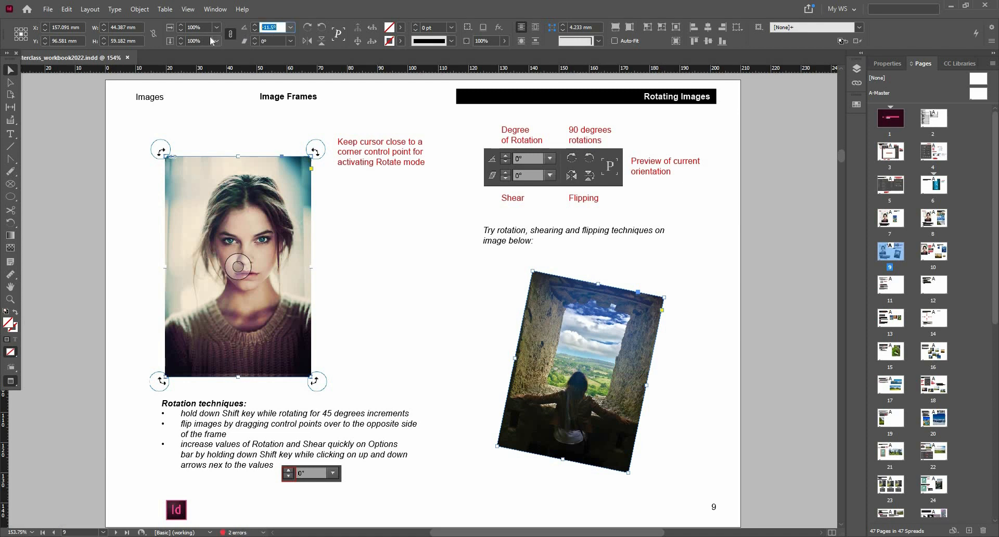
{"action": "type", "text": "0"}
{"action": "key", "text": "Return"}
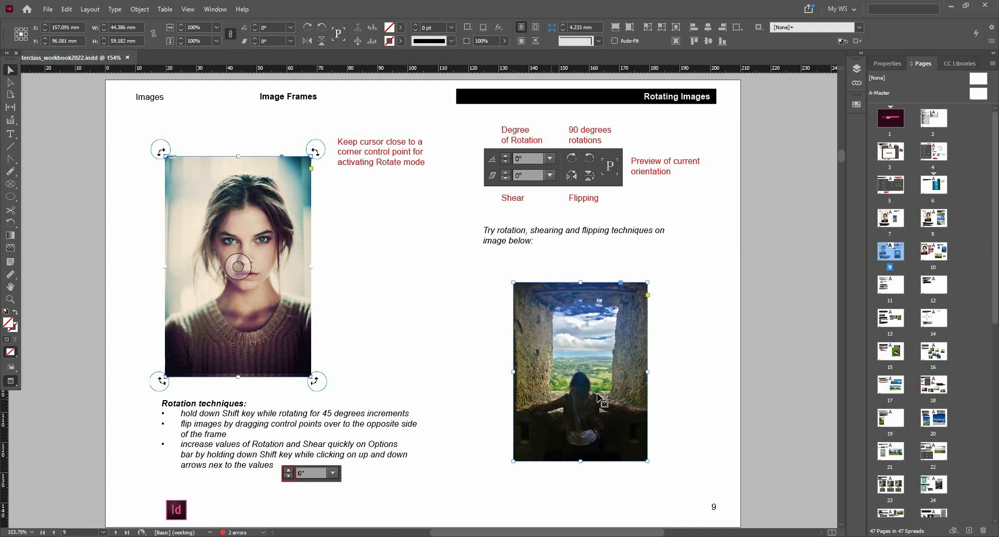
Select the larger horse photo on page 10, try reducing only its frame to about 43 × 29 mm, and undo that
{"action": "scroll", "coordinate": [653, 322], "scroll_direction": "down", "scroll_amount": 3}
{"action": "scroll", "coordinate": [653, 323], "scroll_direction": "down", "scroll_amount": 15}
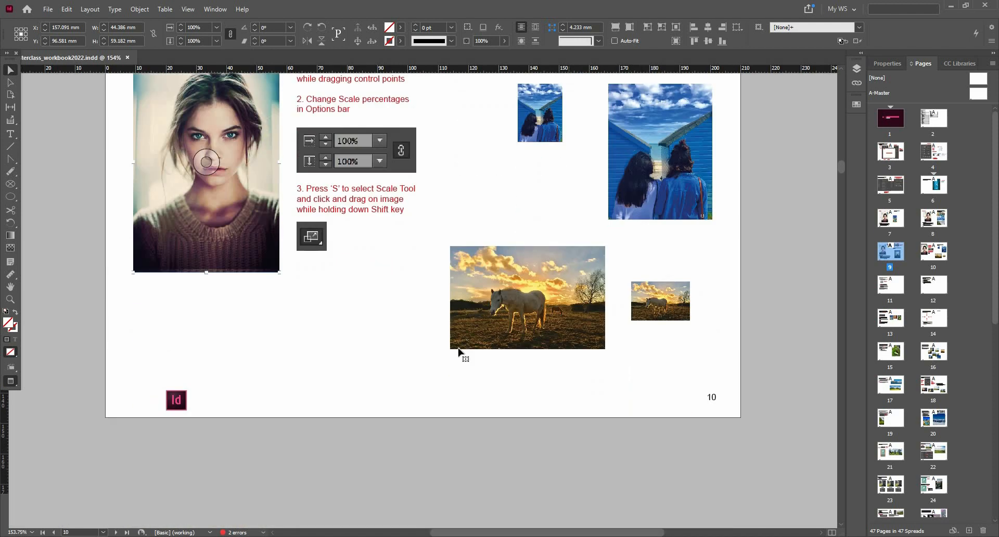
{"action": "left_click", "coordinate": [455, 347]}
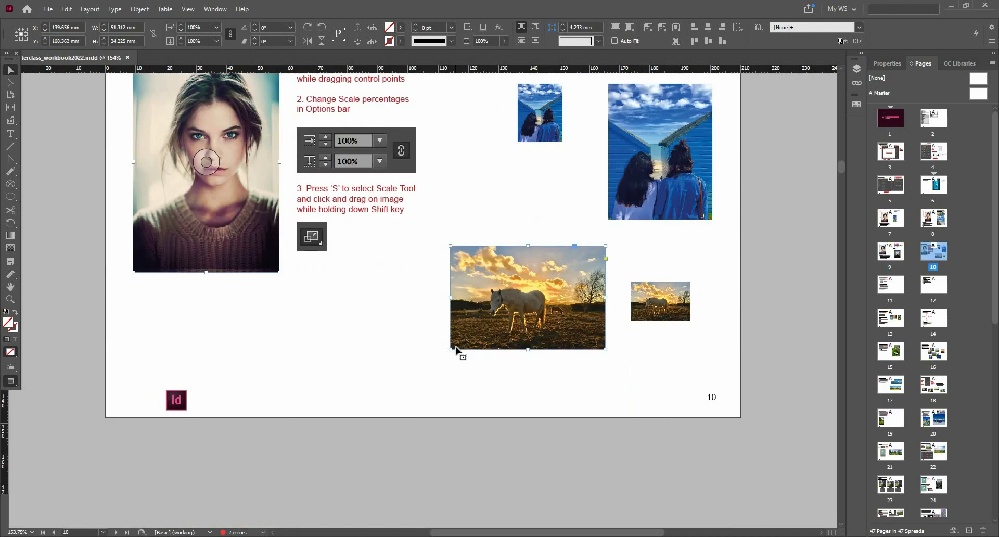
{"action": "left_click_drag", "start_coordinate": [450, 349], "coordinate": [474, 332]}
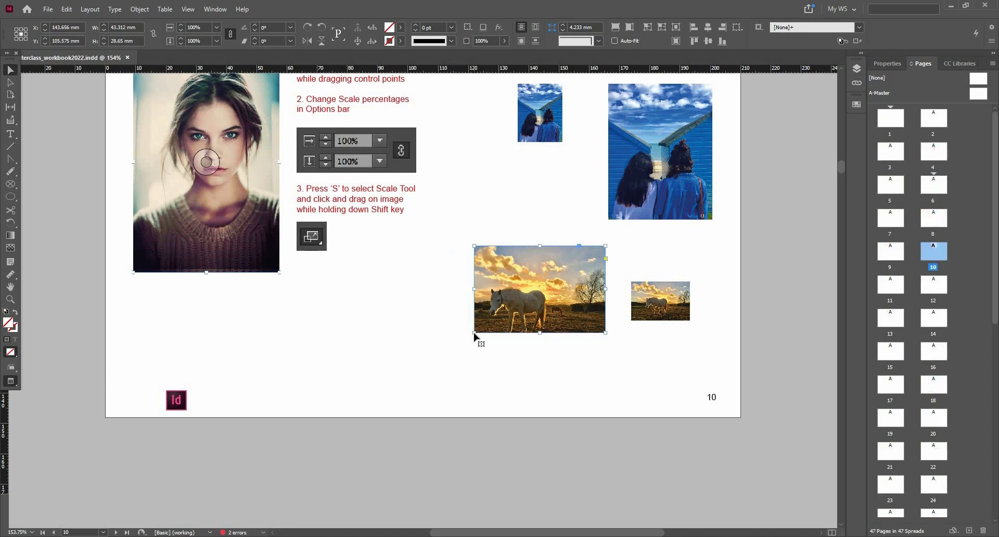
{"action": "key", "text": "ctrl+z"}
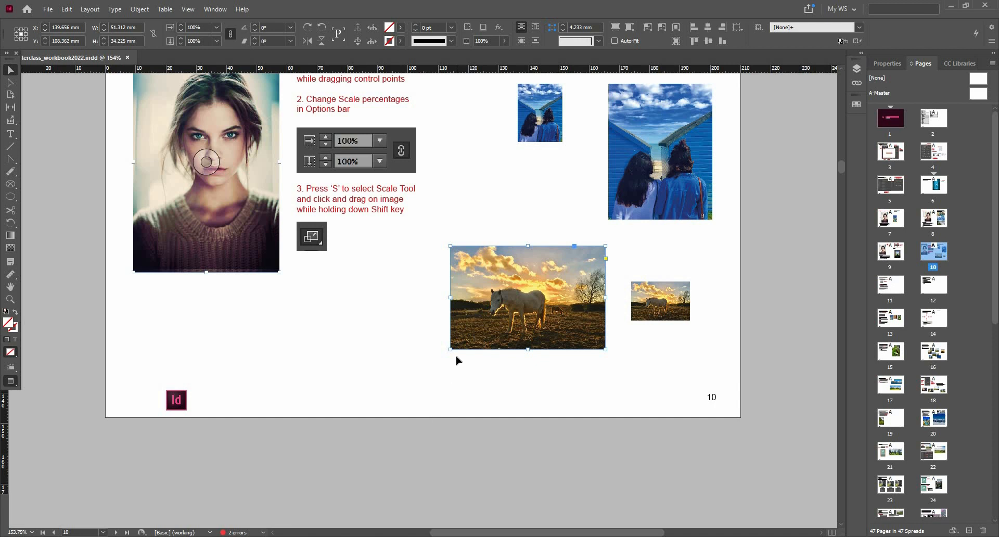
Scale the larger horse photo together with its frame proportionally to about 19.5 × 13 mm and place it beside the small copy
{"action": "left_click_drag", "start_coordinate": [450, 350], "coordinate": [515, 290]}
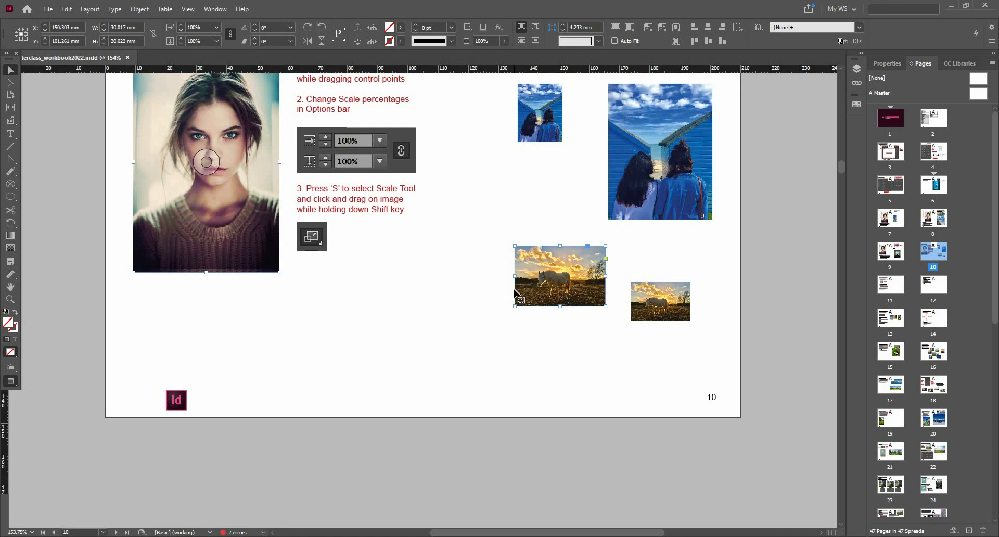
{"action": "left_click_drag", "start_coordinate": [563, 284], "coordinate": [537, 312]}
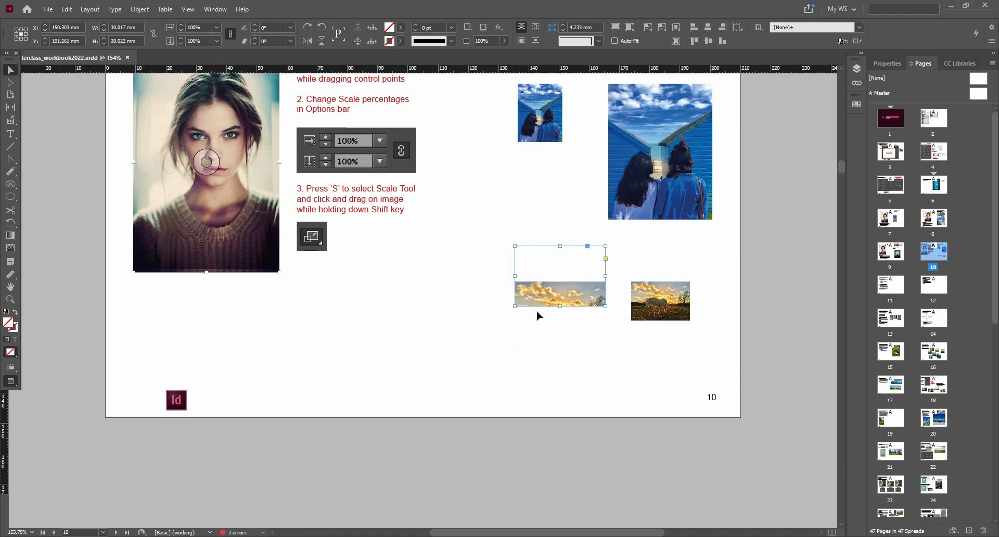
{"action": "key", "text": "ctrl+z"}
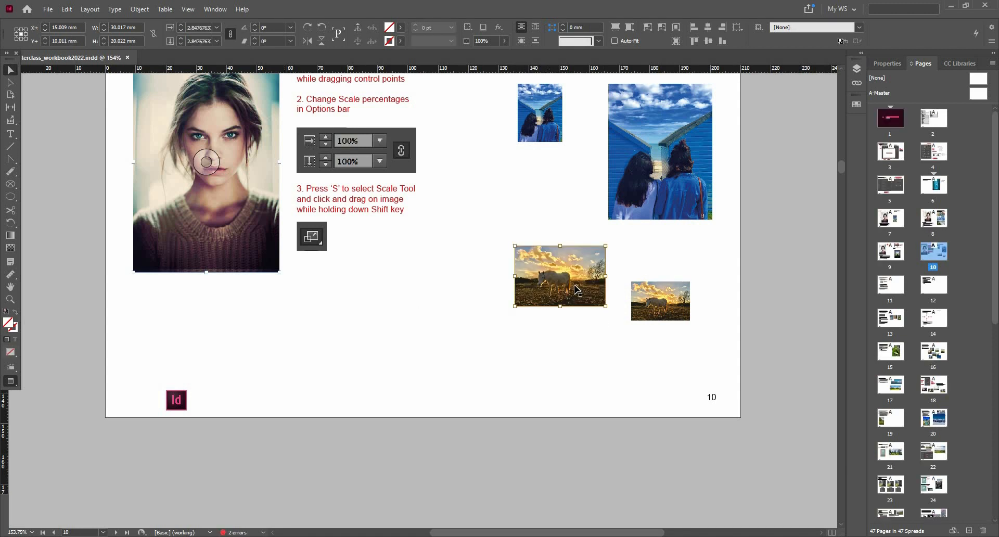
{"action": "left_click_drag", "start_coordinate": [577, 290], "coordinate": [562, 327]}
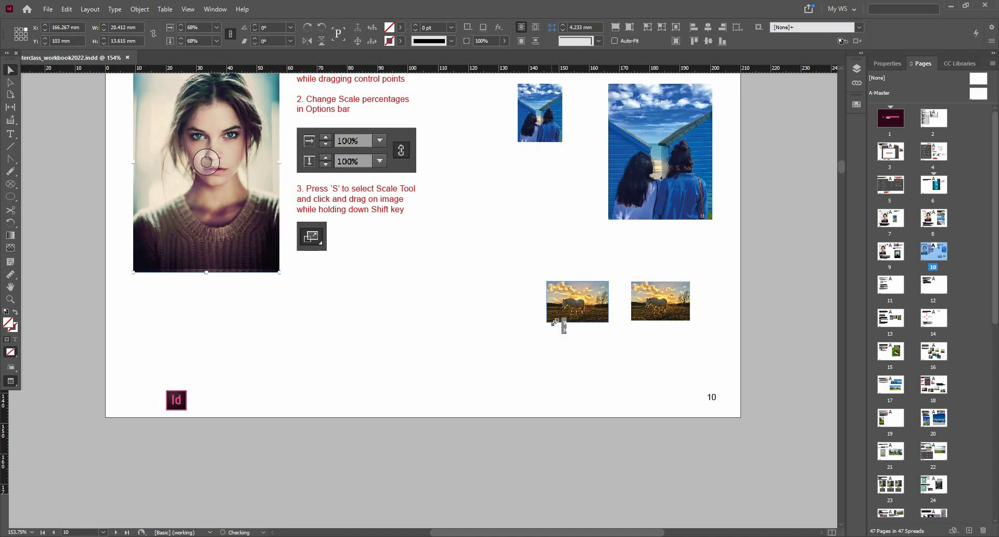
{"action": "left_click", "coordinate": [601, 296]}
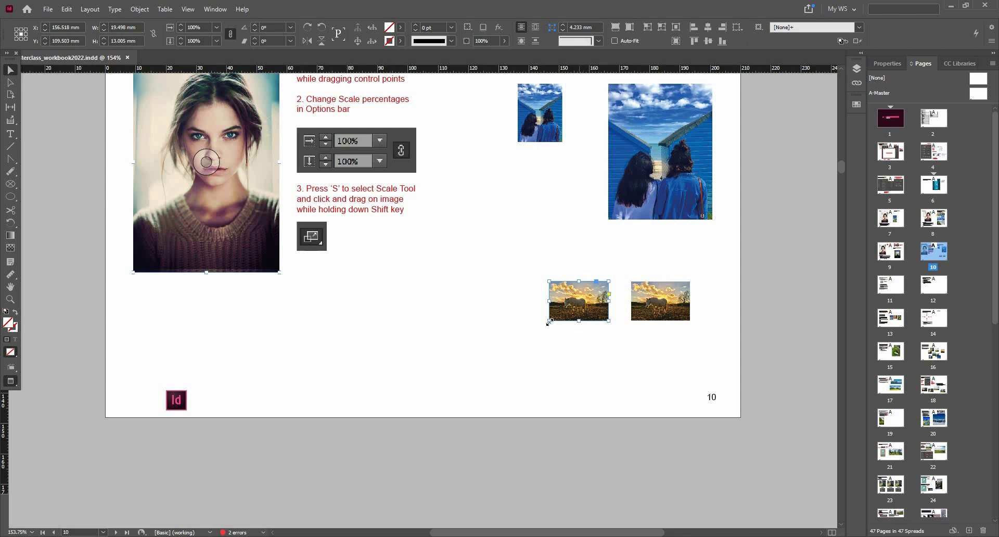
Stretch the scaled horse photo and its frame non-proportionally to about 46.5 × 19.3 mm
{"action": "left_click_drag", "start_coordinate": [548, 321], "coordinate": [488, 388]}
{"action": "key", "text": "ctrl+z"}
{"action": "left_click_drag", "start_coordinate": [550, 321], "coordinate": [467, 340]}
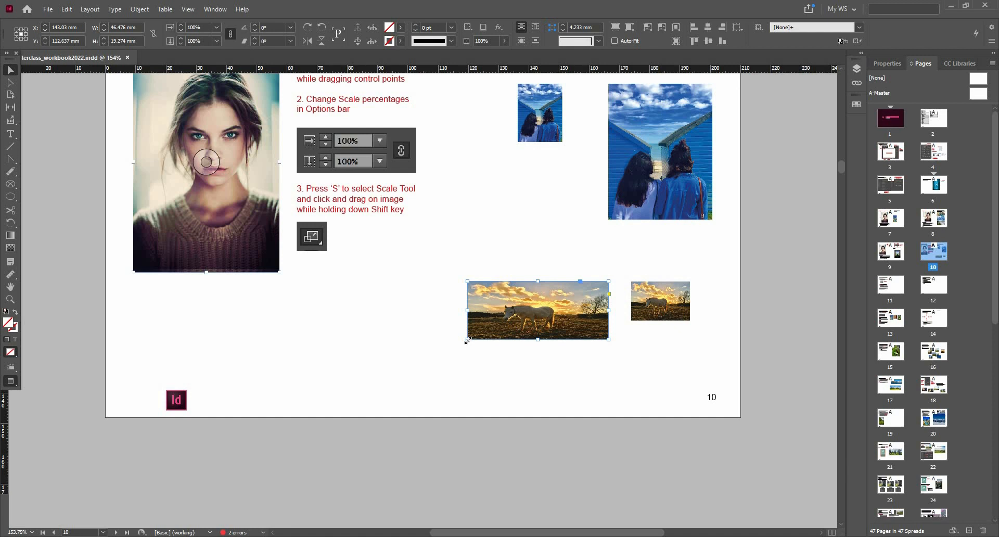
Show the link information and compare the effective PPI of the stretched horse photo with the small photo of two women
{"action": "left_click", "coordinate": [857, 83]}
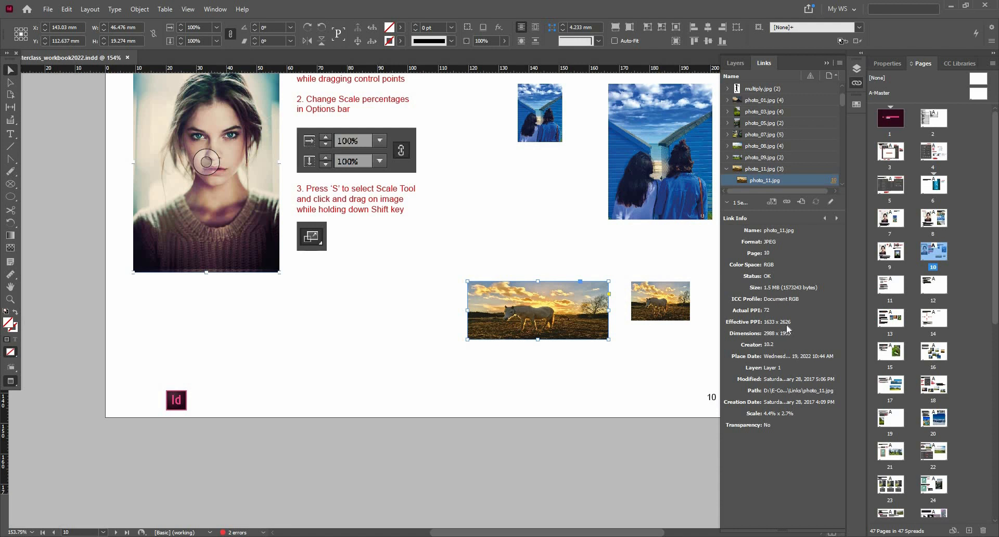
{"action": "left_click", "coordinate": [639, 206]}
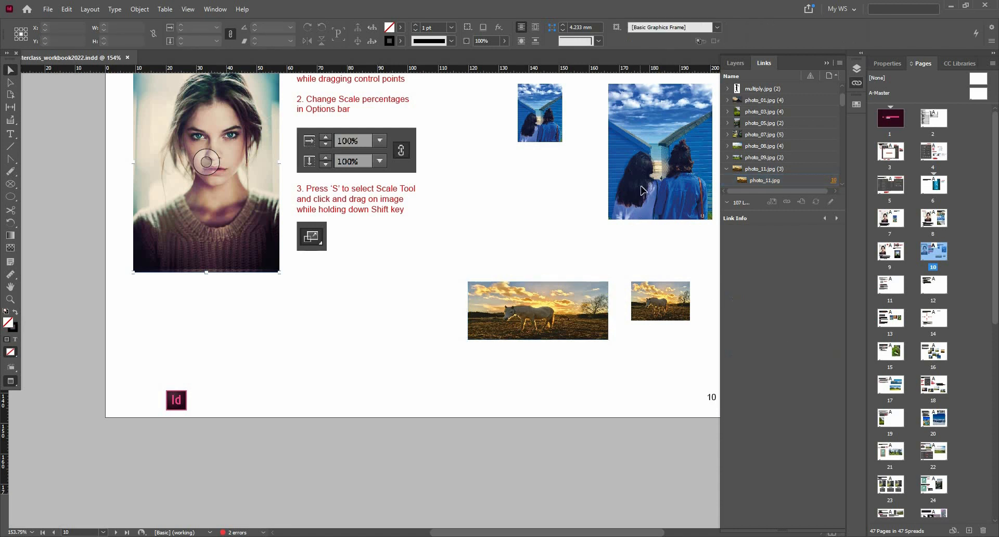
{"action": "left_click", "coordinate": [531, 114]}
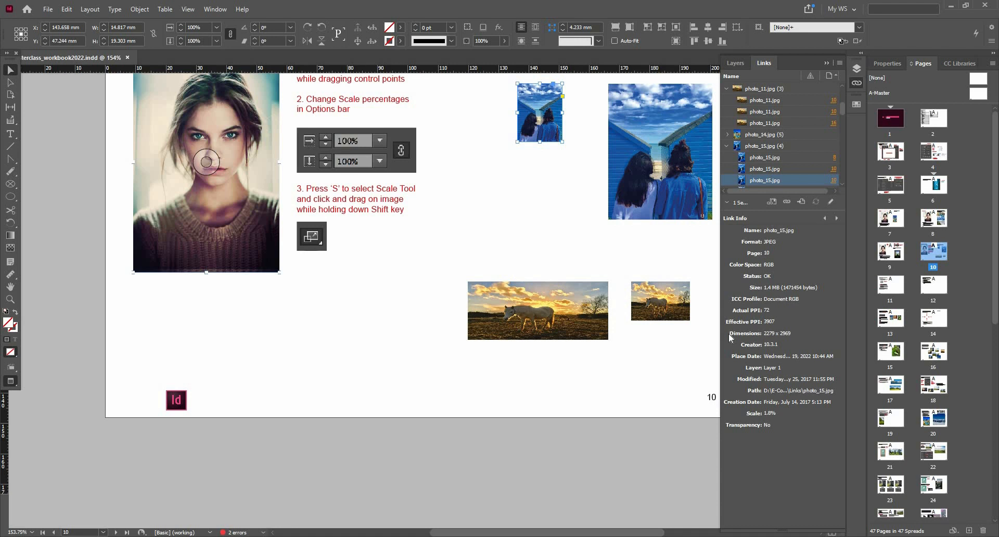
{"action": "left_click", "coordinate": [542, 334]}
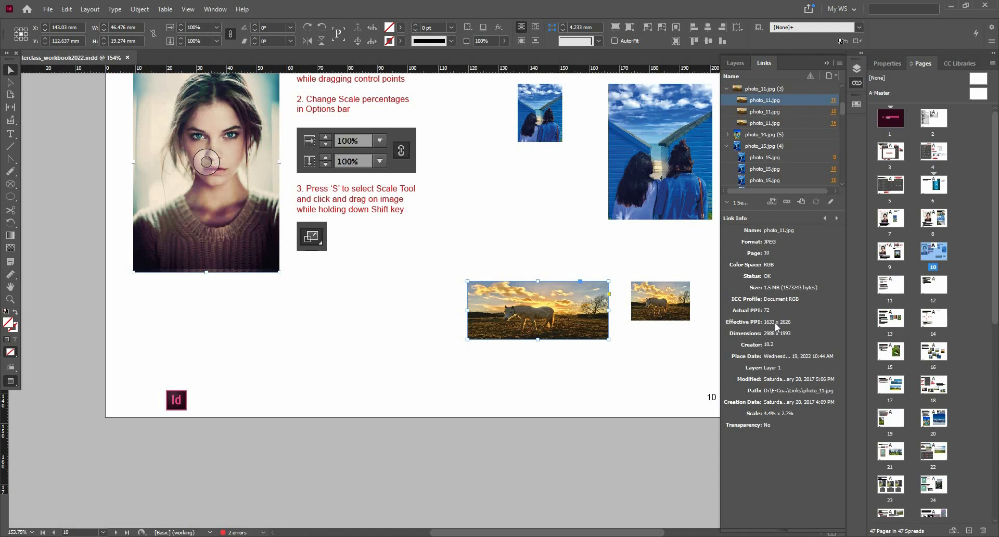
Fit the stretched horse photo with Fill Frame Proportionally
{"action": "right_click", "coordinate": [571, 318]}
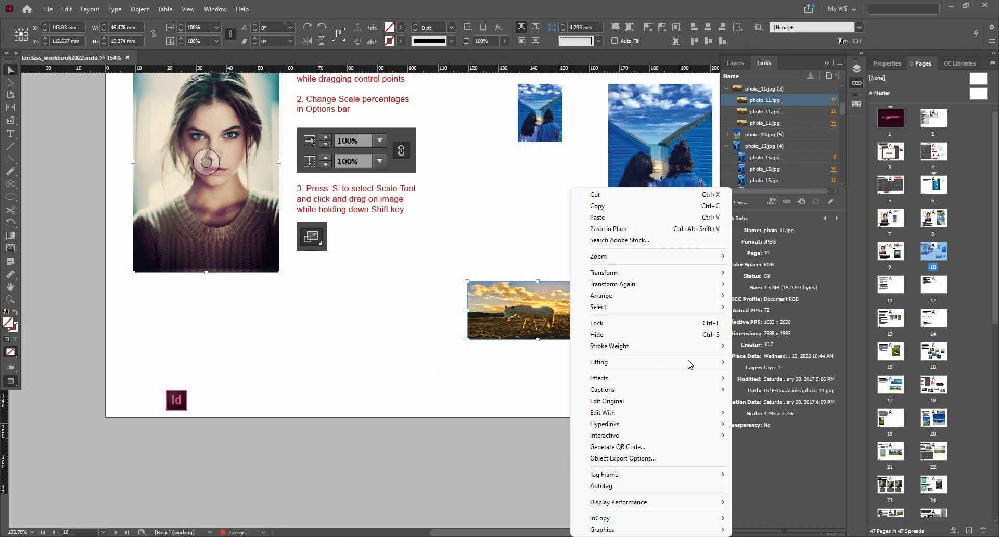
{"action": "mouse_move", "coordinate": [686, 362]}
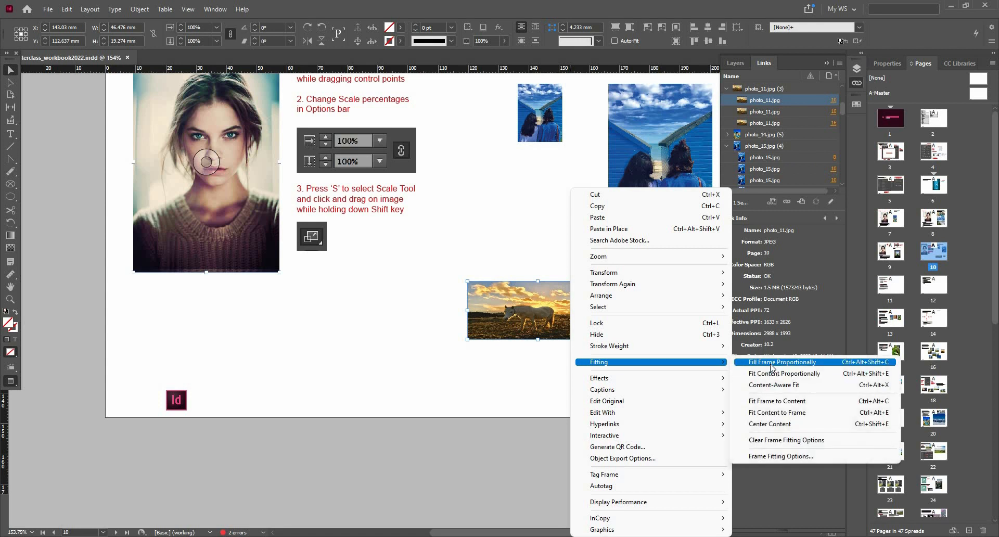
{"action": "left_click", "coordinate": [771, 367]}
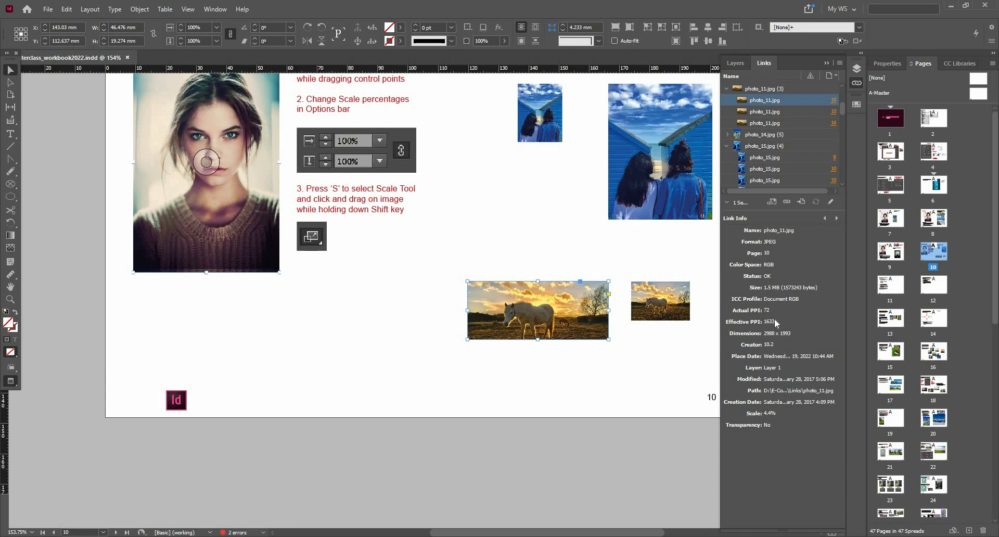
Fit the frame to the stretched horse photo's content and scale both proportionally to match the small copy's size
{"action": "double_click", "coordinate": [609, 339]}
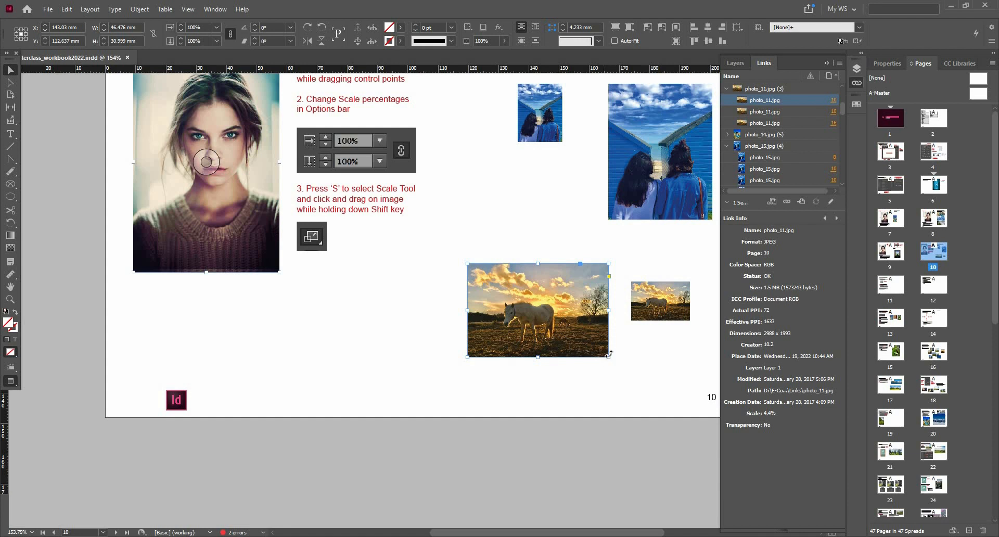
{"action": "left_click_drag", "start_coordinate": [609, 354], "coordinate": [595, 316]}
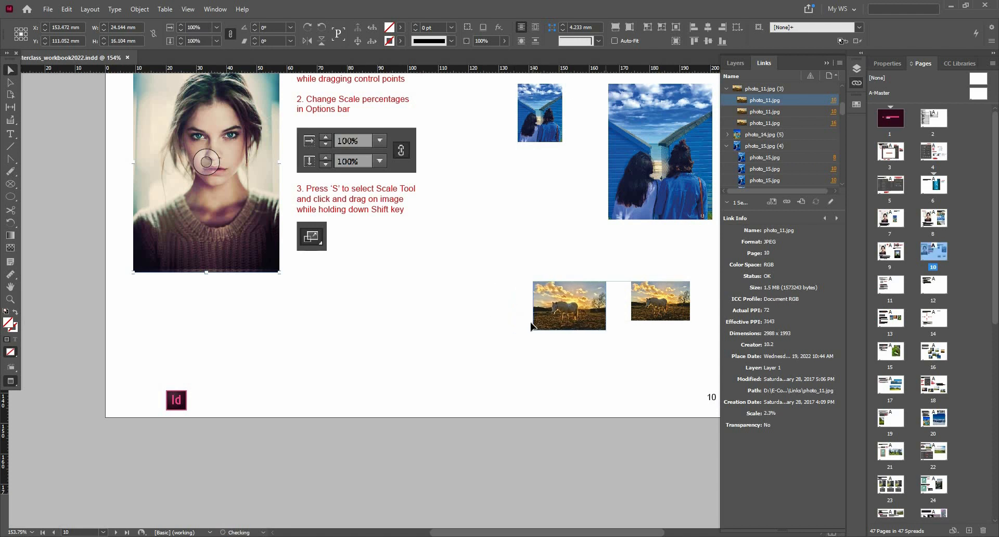
{"action": "left_click_drag", "start_coordinate": [533, 330], "coordinate": [549, 321]}
{"action": "left_click", "coordinate": [561, 349]}
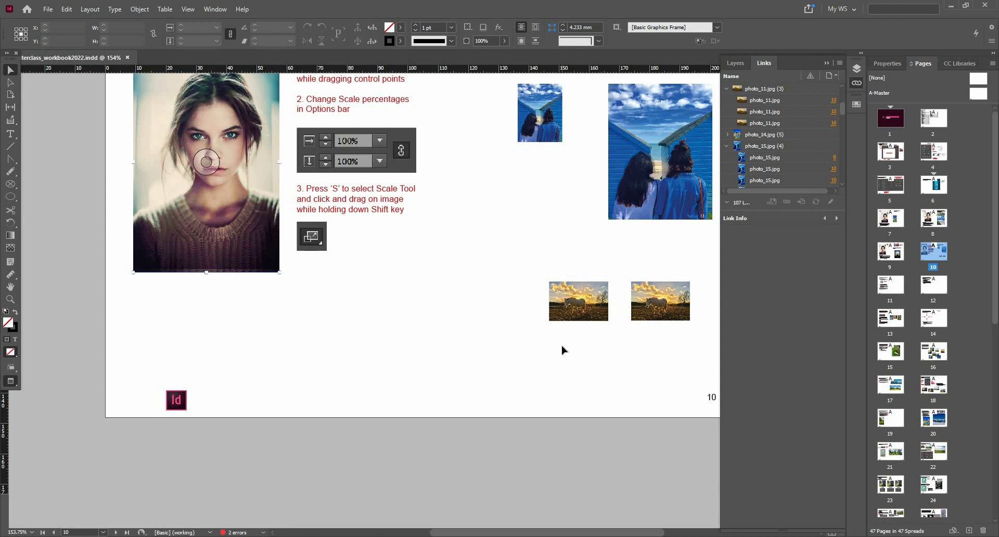
Go to page 11 and load photo_01 from the workbook's Links folder for placing
{"action": "scroll", "coordinate": [561, 350], "scroll_direction": "up", "scroll_amount": 3}
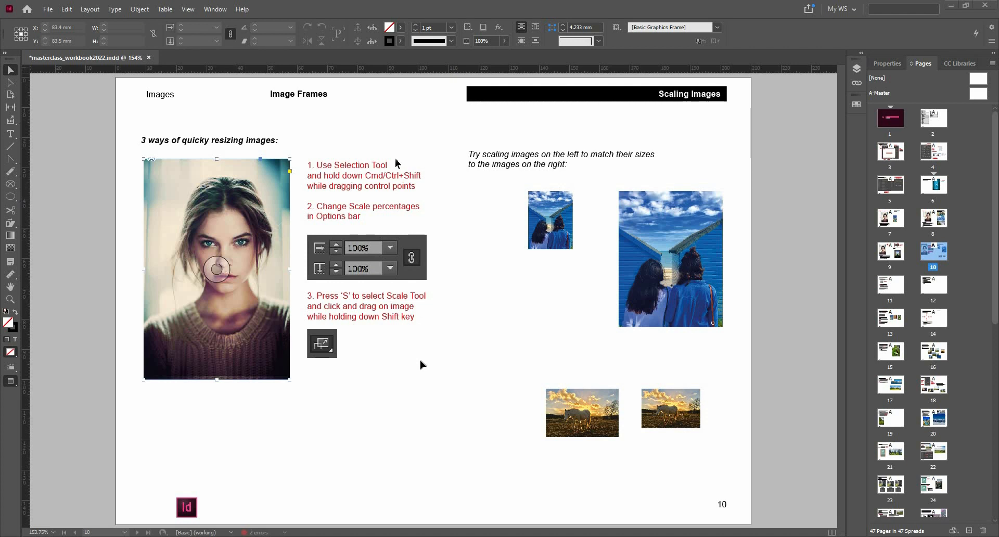
{"action": "scroll", "coordinate": [421, 364], "scroll_direction": "down", "scroll_amount": 10}
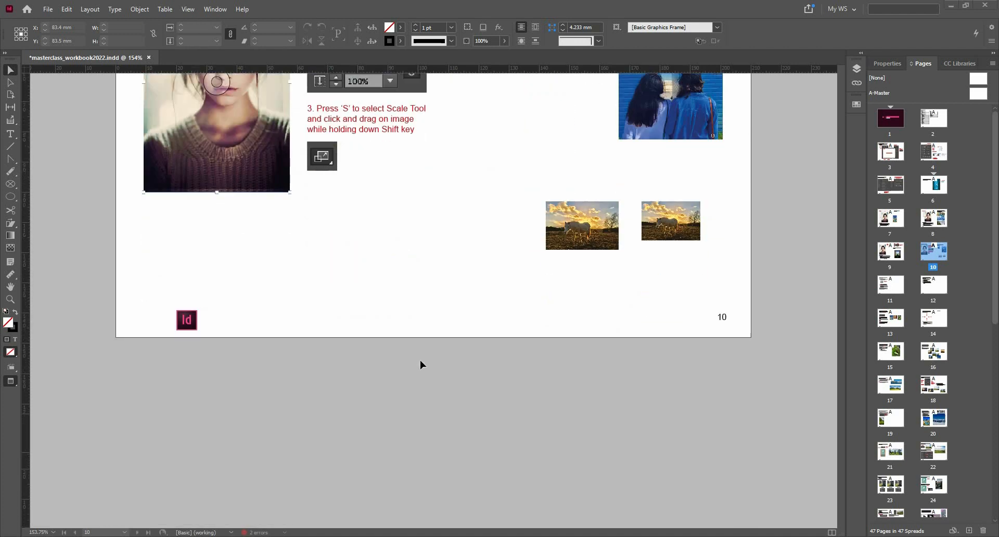
{"action": "scroll", "coordinate": [421, 364], "scroll_direction": "down", "scroll_amount": 5}
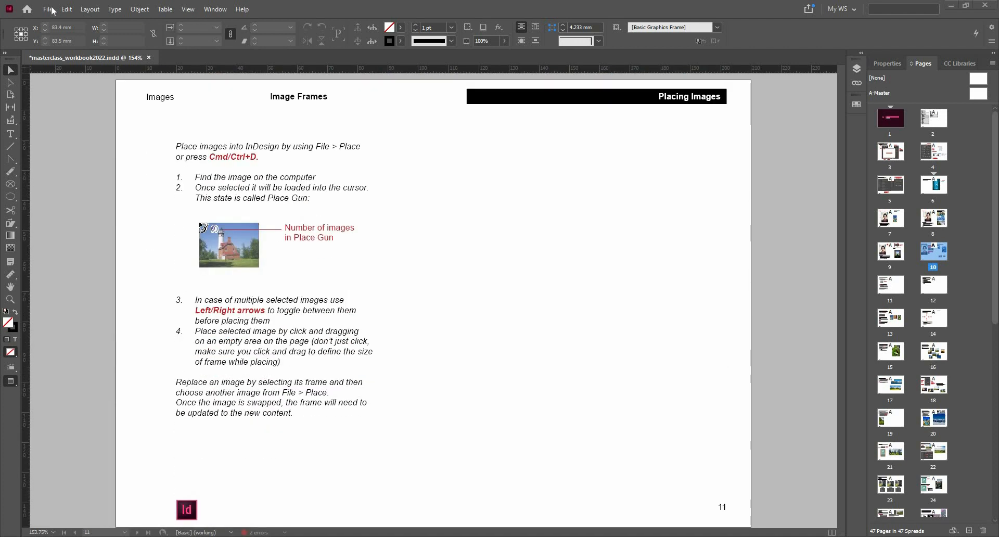
{"action": "key", "text": "alt+f"}
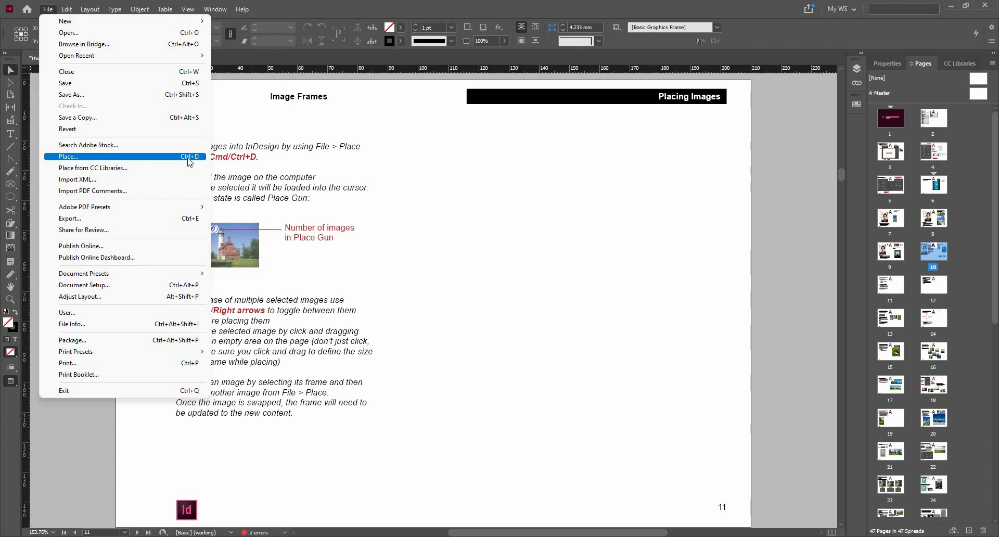
{"action": "left_click", "coordinate": [190, 162]}
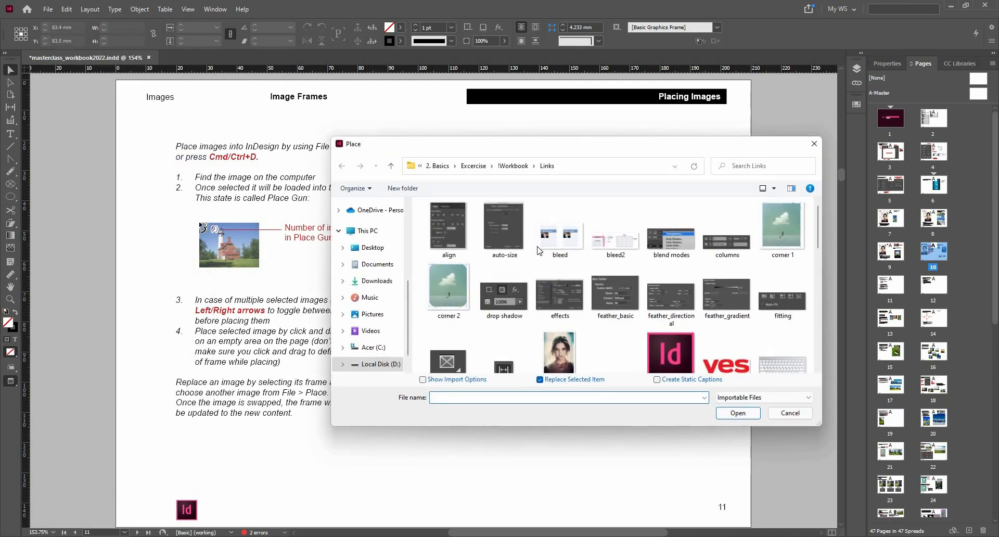
{"action": "scroll", "coordinate": [539, 251], "scroll_direction": "down", "scroll_amount": 4}
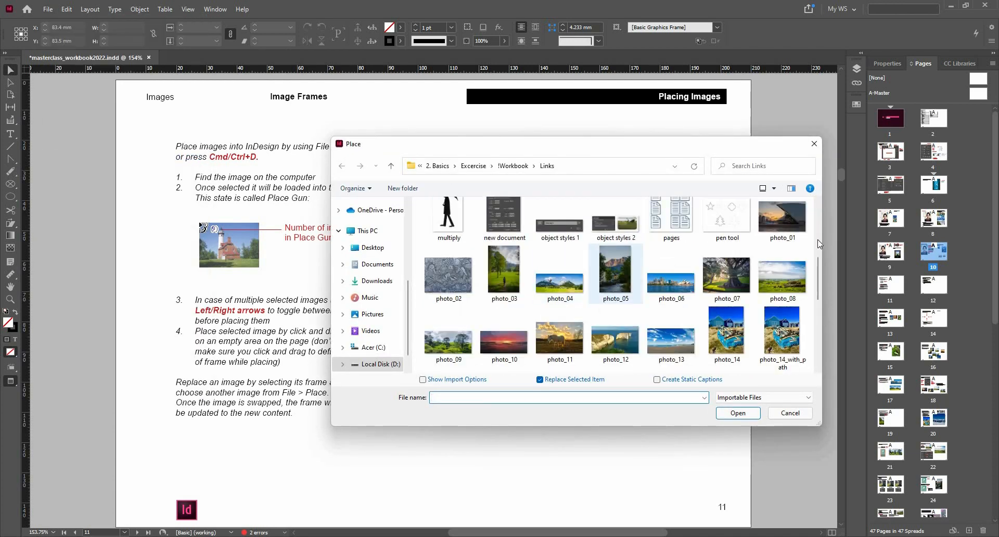
{"action": "left_click", "coordinate": [797, 233]}
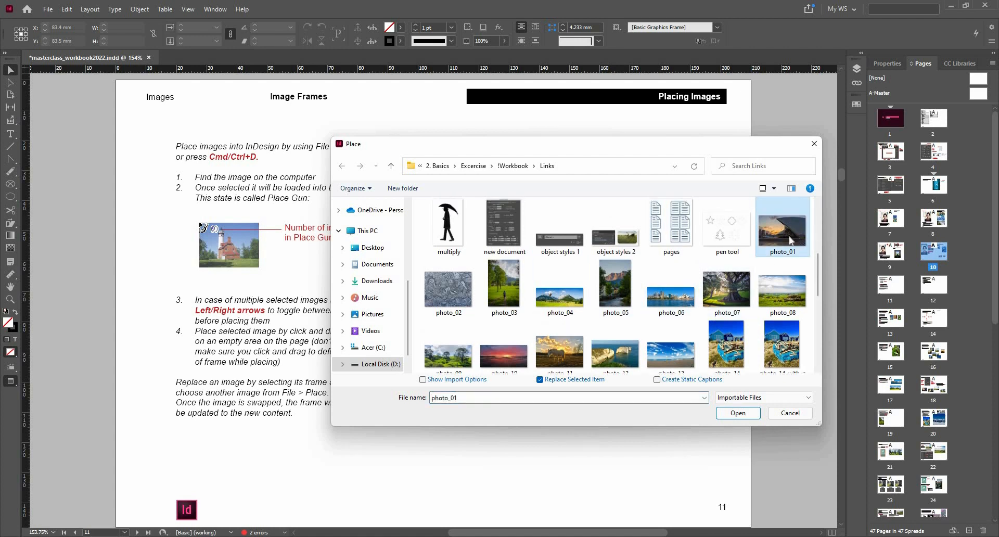
{"action": "left_click", "coordinate": [736, 412]}
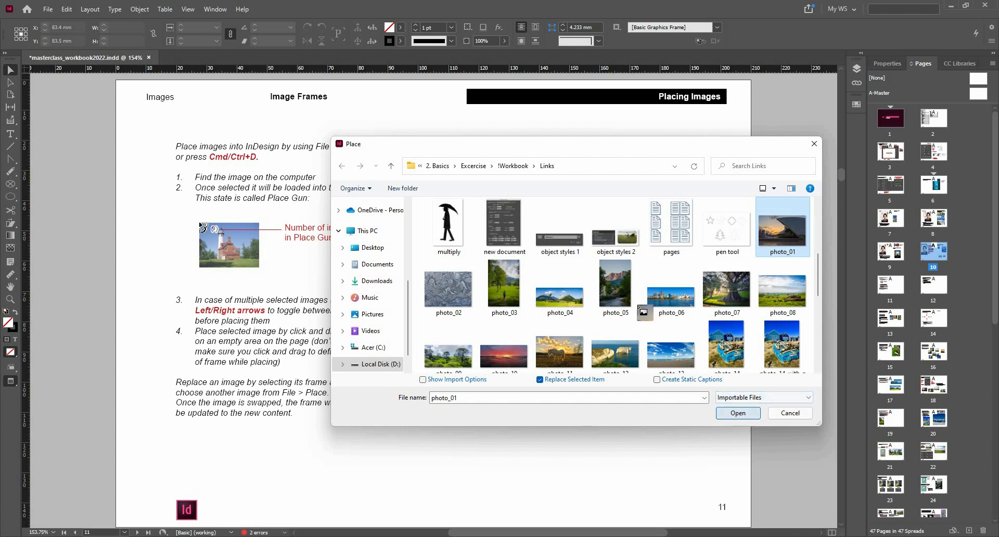
Place photo_01 in the empty area beside the text on page 11 and scale it proportionally to about 109 × 70 mm
{"action": "scroll", "coordinate": [605, 311], "scroll_direction": "down", "scroll_amount": 2}
{"action": "scroll", "coordinate": [605, 310], "scroll_direction": "down", "scroll_amount": 1}
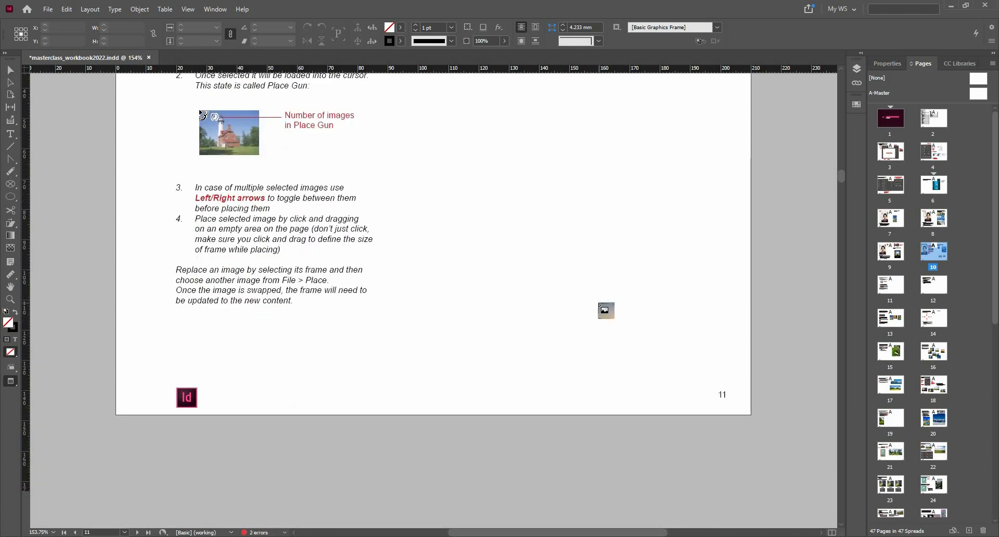
{"action": "scroll", "coordinate": [605, 310], "scroll_direction": "up", "scroll_amount": 3}
{"action": "scroll", "coordinate": [605, 311], "scroll_direction": "up", "scroll_amount": 2}
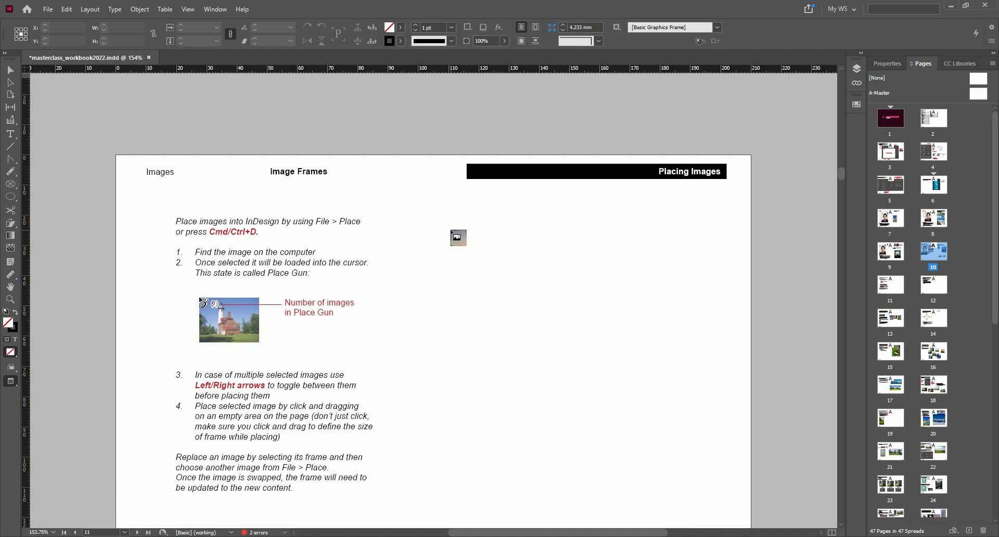
{"action": "key", "text": "Escape"}
{"action": "left_click", "coordinate": [442, 236]}
{"action": "scroll", "coordinate": [448, 230], "scroll_direction": "down", "scroll_amount": 3}
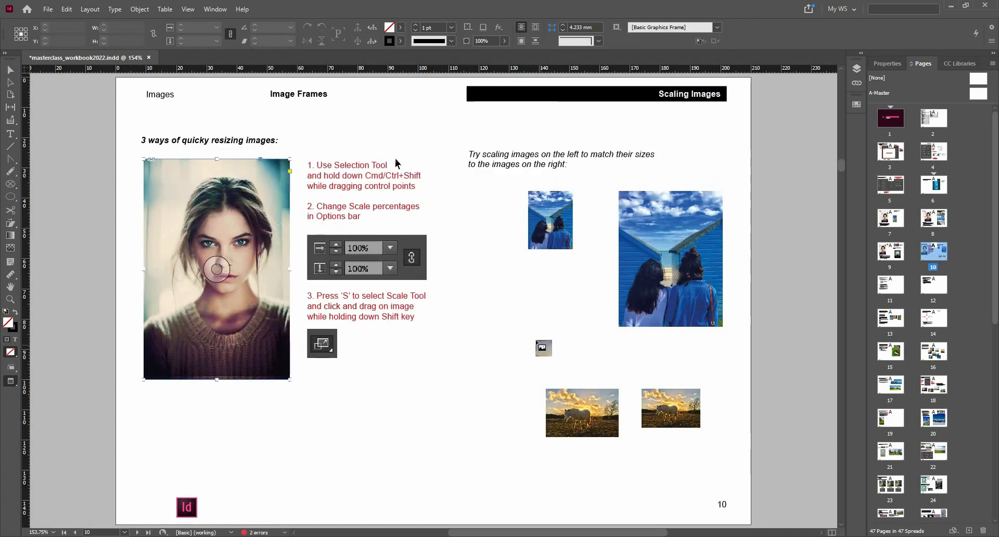
{"action": "scroll", "coordinate": [395, 158], "scroll_direction": "down", "scroll_amount": 15}
{"action": "scroll", "coordinate": [537, 342], "scroll_direction": "up", "scroll_amount": 2}
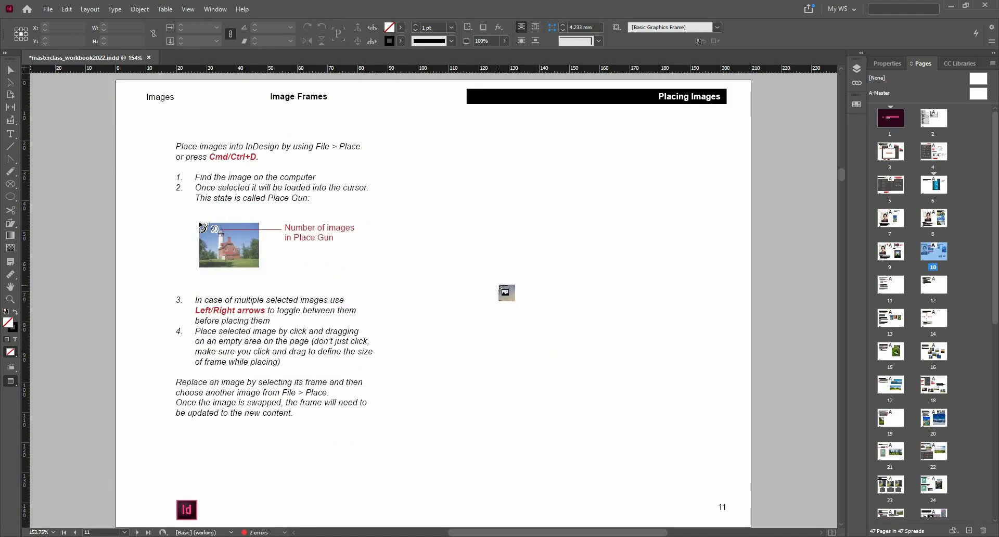
{"action": "scroll", "coordinate": [500, 286], "scroll_direction": "down", "scroll_amount": 2}
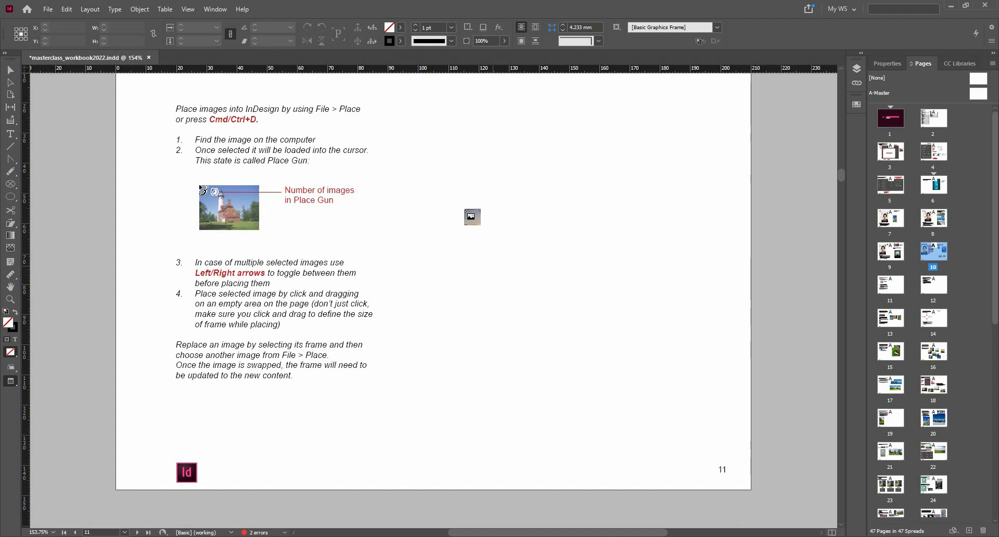
{"action": "key", "text": "Escape"}
{"action": "left_click_drag", "start_coordinate": [625, 303], "coordinate": [726, 412]}
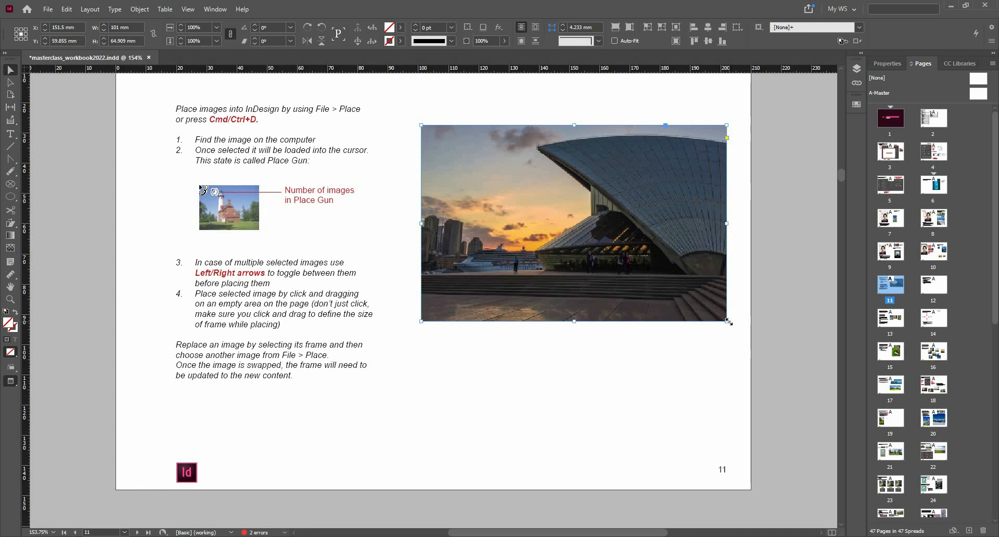
{"action": "left_click_drag", "start_coordinate": [729, 322], "coordinate": [727, 344]}
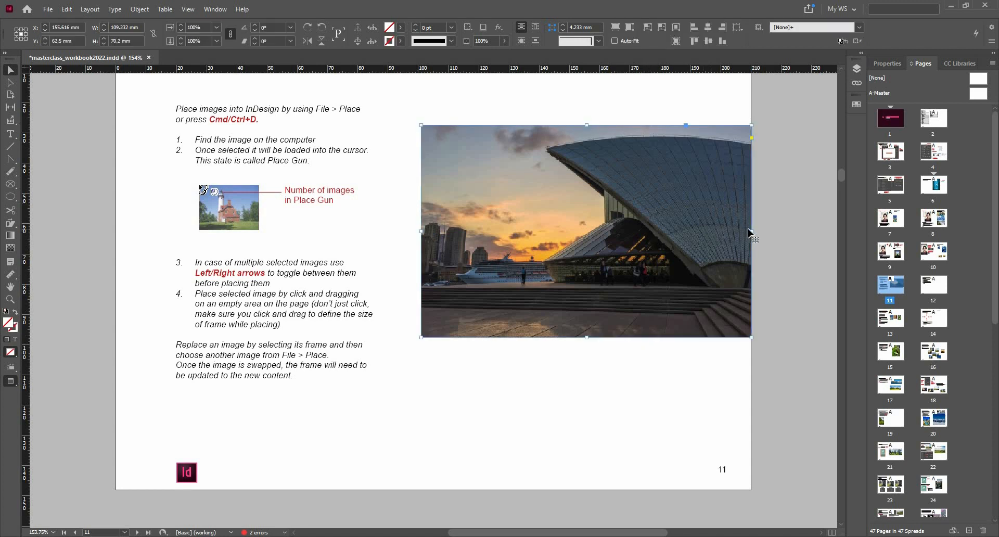
Crop the placed photo's frame to about 89 mm wide and delete the photo
{"action": "left_click_drag", "start_coordinate": [751, 337], "coordinate": [689, 356]}
{"action": "key", "text": "ctrl+z"}
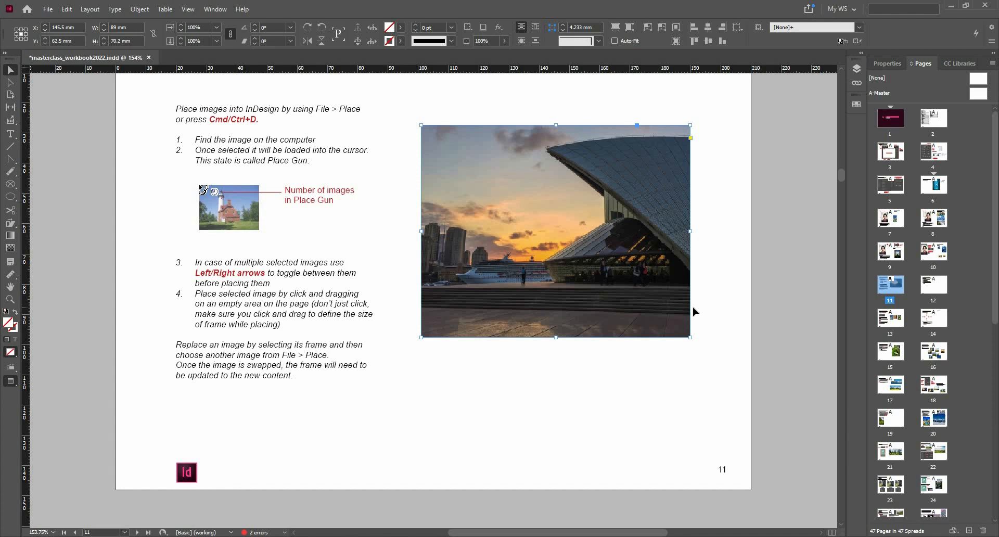
{"action": "double_click", "coordinate": [662, 261]}
{"action": "key", "text": "Delete"}
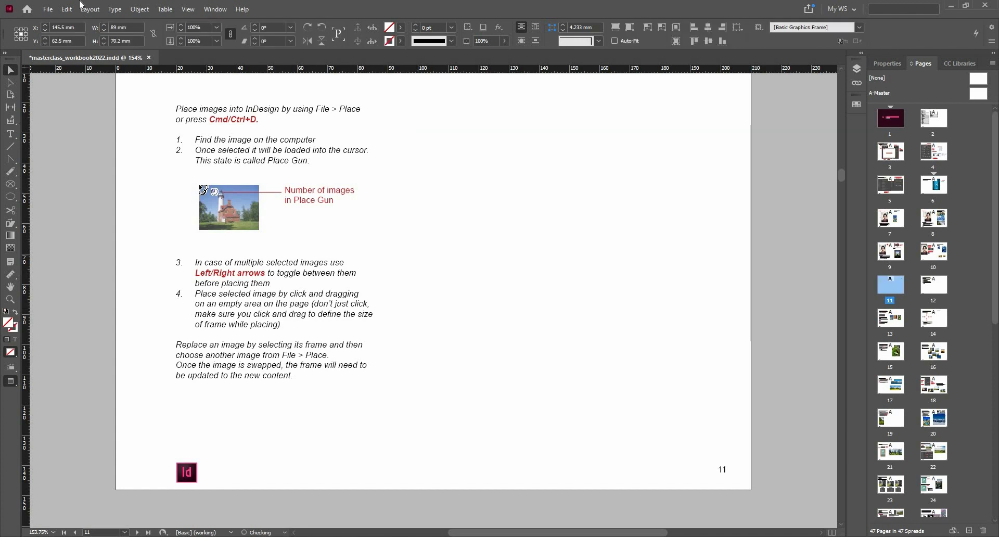
Browse the Links folder for an image to place, cancel, and undo the photo's deletion and cropping
{"action": "left_click", "coordinate": [46, 8]}
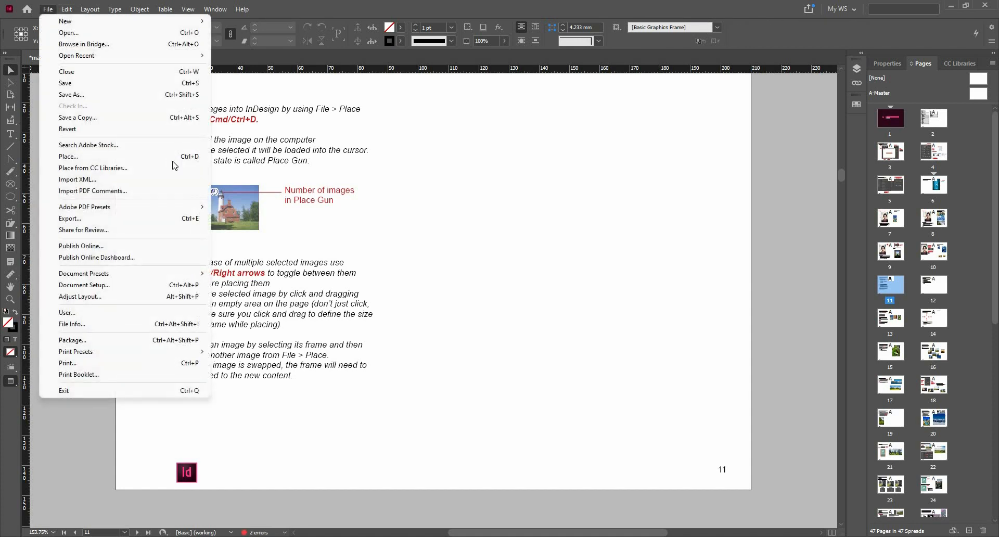
{"action": "left_click", "coordinate": [78, 156]}
{"action": "scroll", "coordinate": [630, 318], "scroll_direction": "down", "scroll_amount": 5}
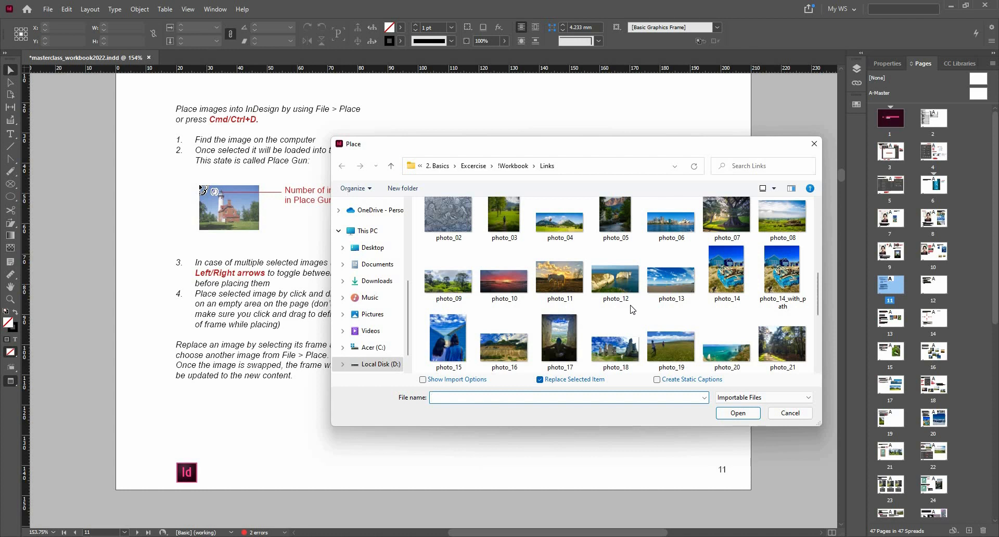
{"action": "left_click", "coordinate": [806, 414]}
{"action": "key", "text": "ctrl+z"}
{"action": "key", "text": "ctrl+z"}
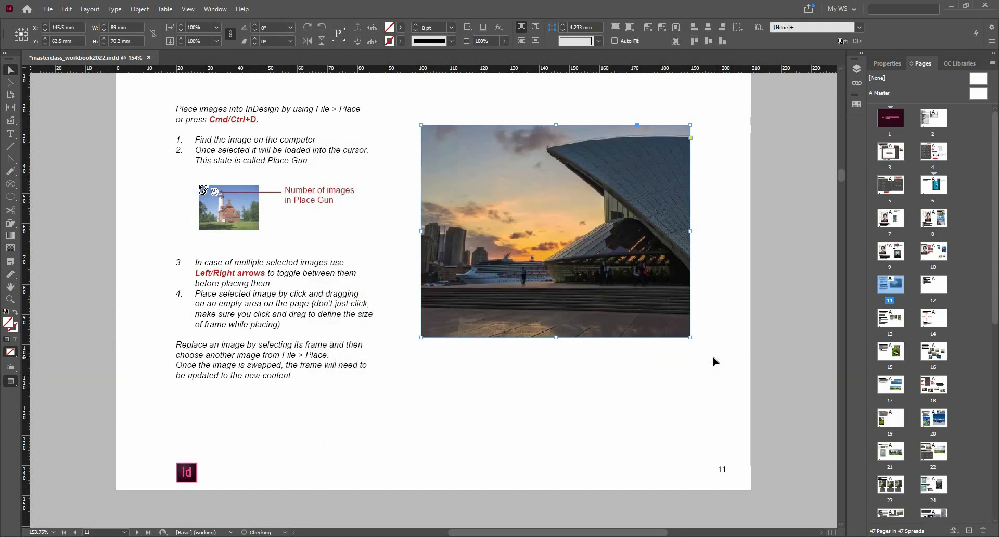
Replace the selected opera house photo in its frame by placing photo_13, and deselect the frame
{"action": "left_click", "coordinate": [46, 10]}
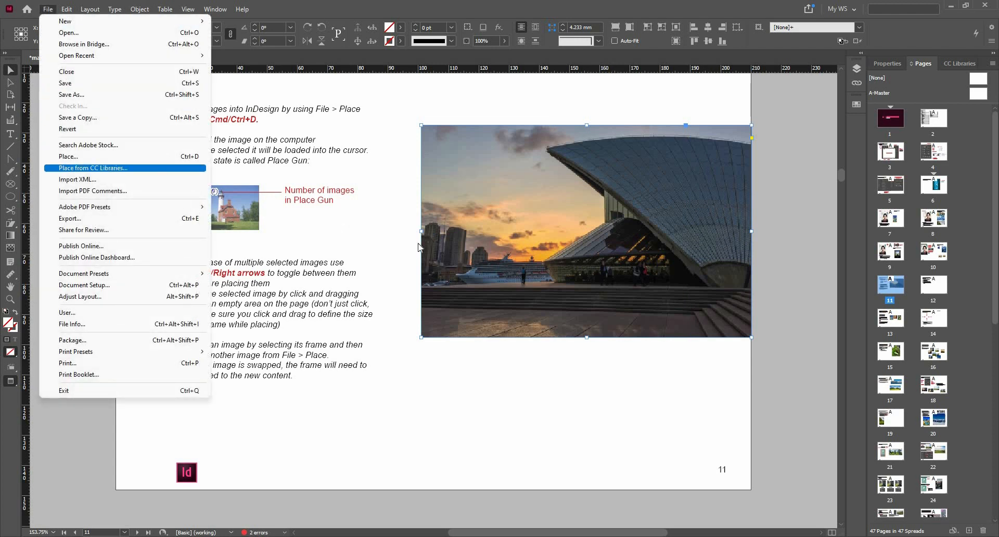
{"action": "left_click", "coordinate": [164, 157]}
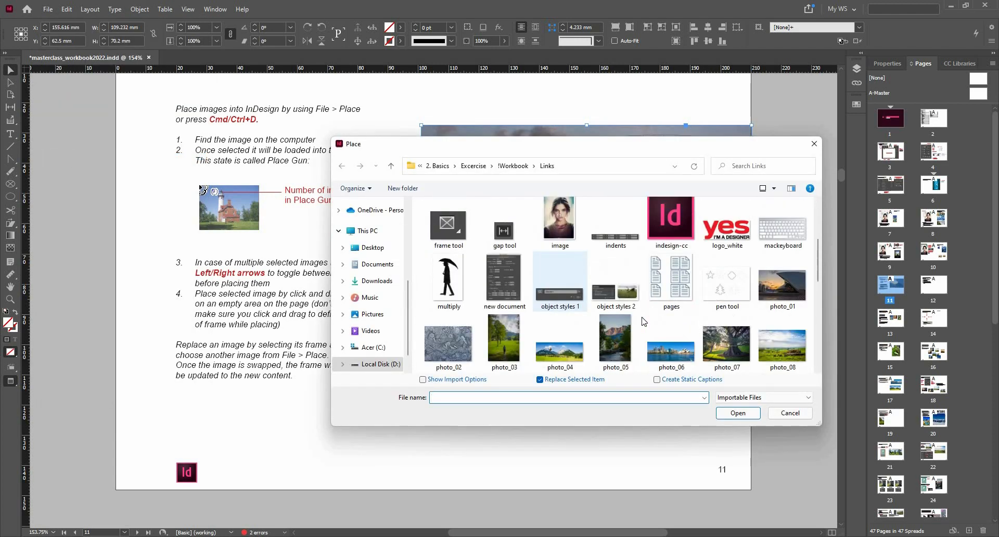
{"action": "scroll", "coordinate": [644, 322], "scroll_direction": "down", "scroll_amount": 3}
{"action": "left_click", "coordinate": [671, 281]}
{"action": "left_click", "coordinate": [738, 413]}
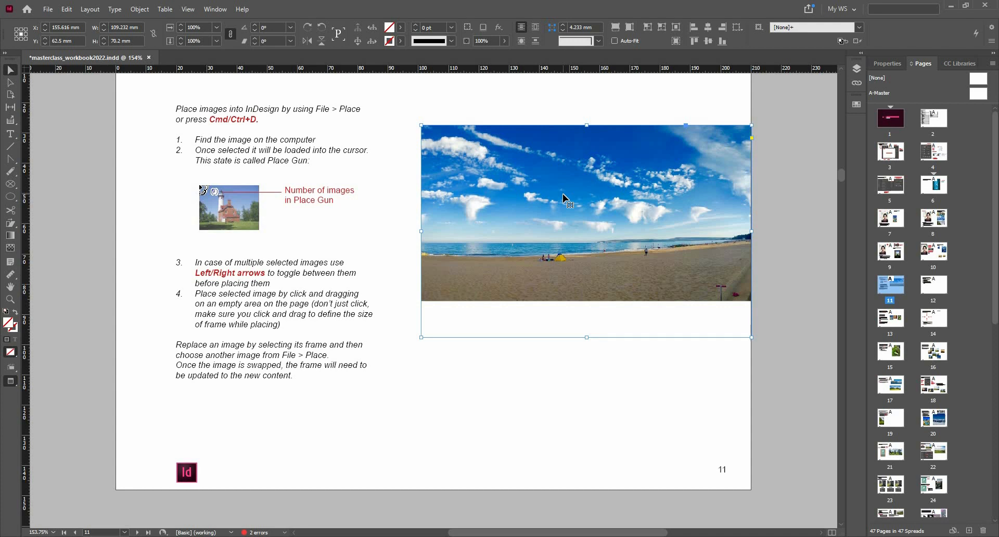
{"action": "left_click", "coordinate": [588, 378]}
{"action": "scroll", "coordinate": [588, 378], "scroll_direction": "down", "scroll_amount": 1}
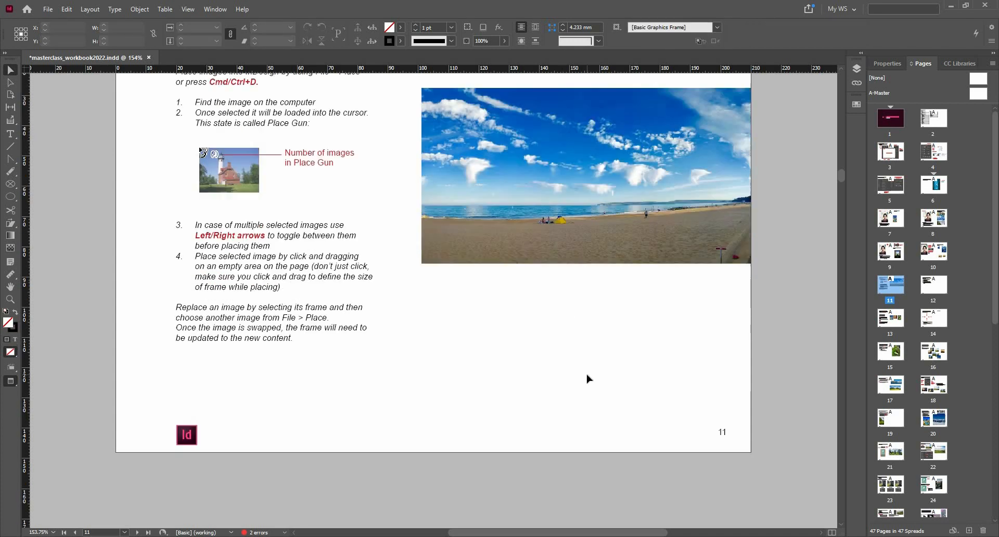
{"action": "scroll", "coordinate": [588, 378], "scroll_direction": "up", "scroll_amount": 1}
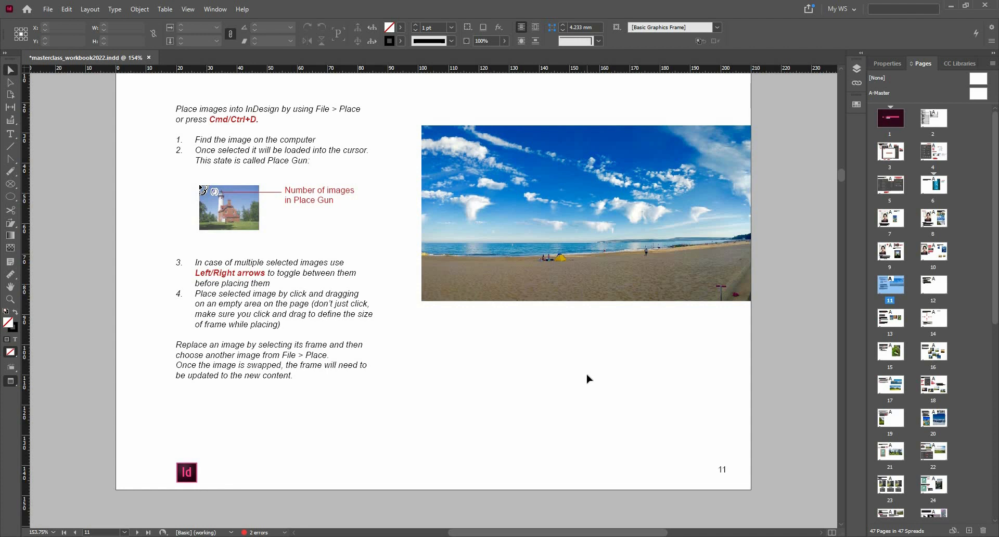
{"action": "scroll", "coordinate": [588, 378], "scroll_direction": "down", "scroll_amount": 1}
{"action": "scroll", "coordinate": [588, 378], "scroll_direction": "up", "scroll_amount": 2}
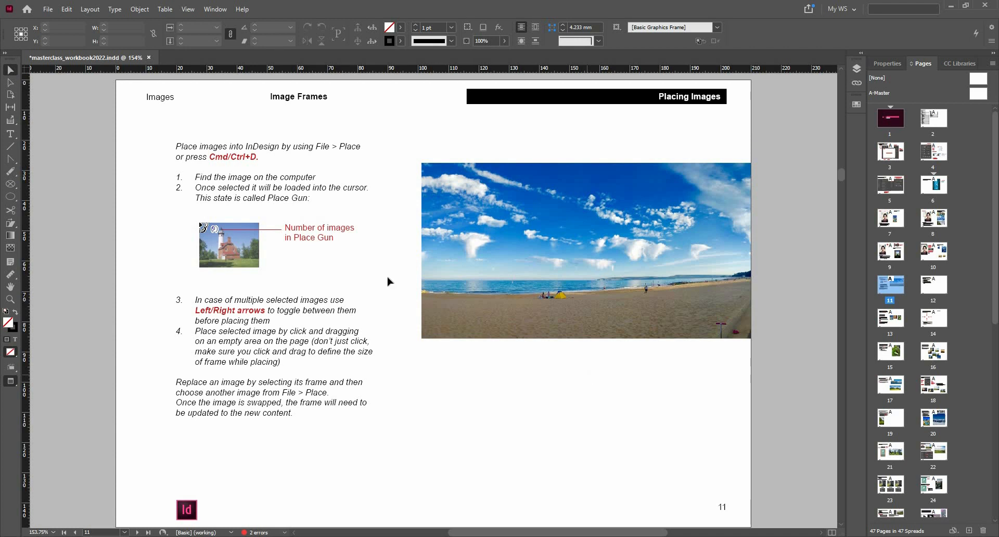
Draw a 43 × 43 mm square with the Rectangle Frame tool below the beach photo and move its centre to about X 139.3, Y 113.5 mm
{"action": "left_click", "coordinate": [16, 189]}
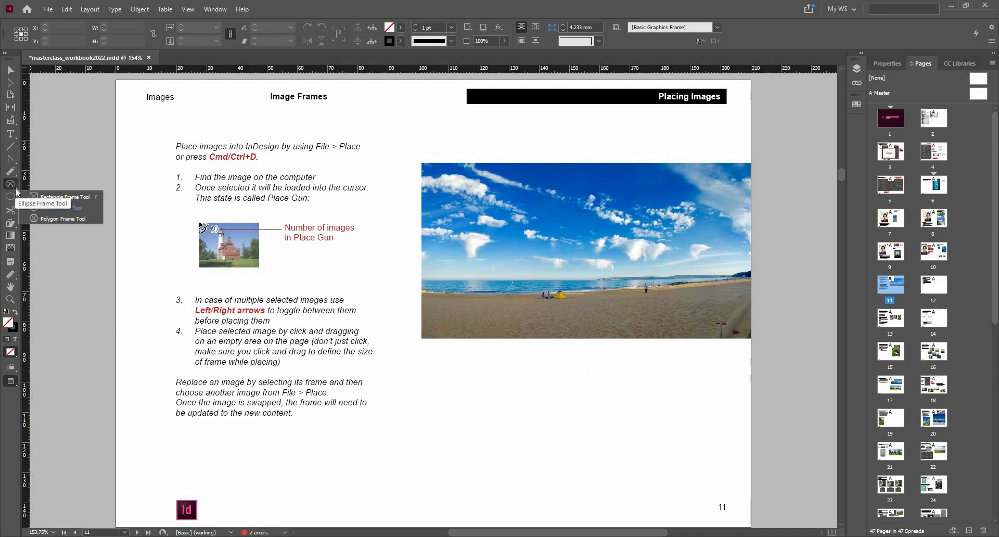
{"action": "left_click", "coordinate": [16, 190]}
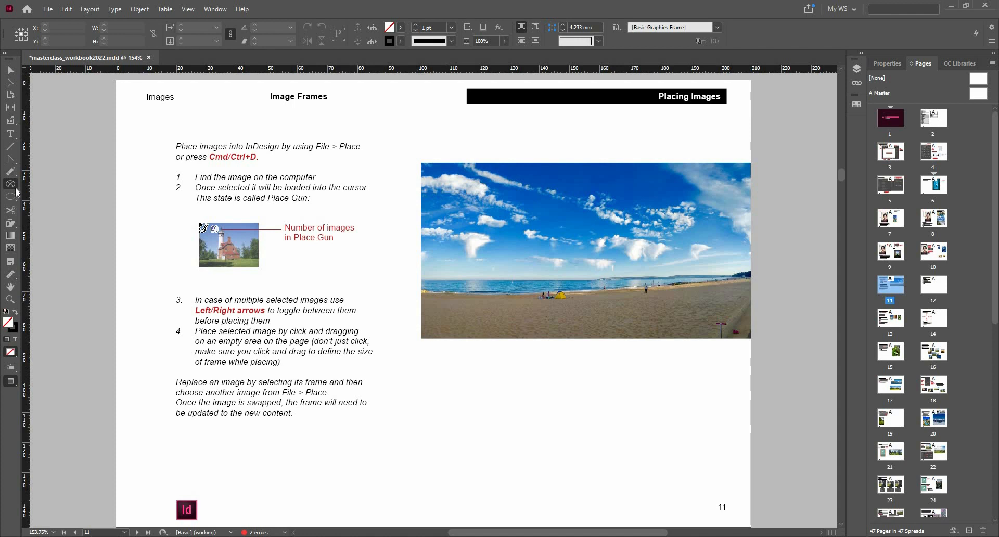
{"action": "left_click", "coordinate": [16, 190]}
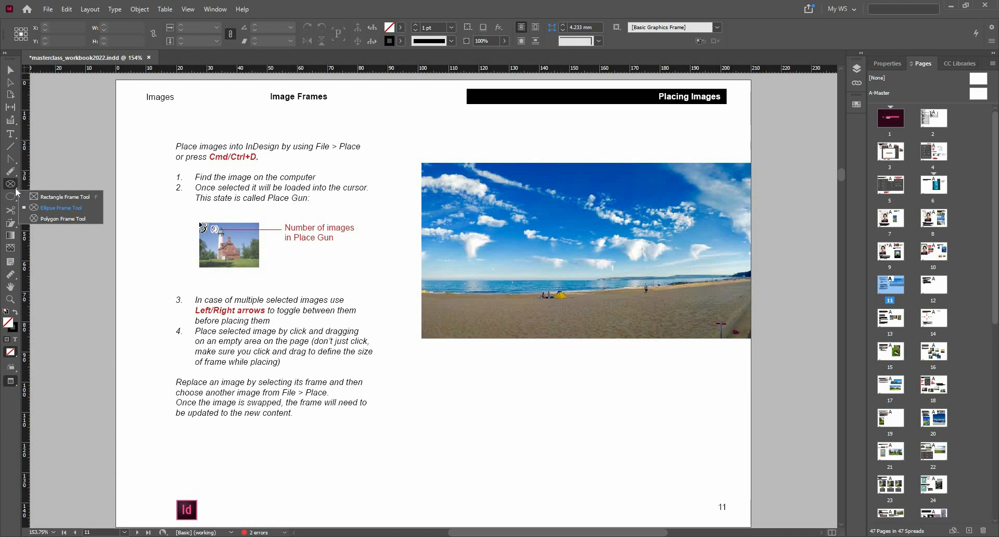
{"action": "left_click", "coordinate": [48, 196]}
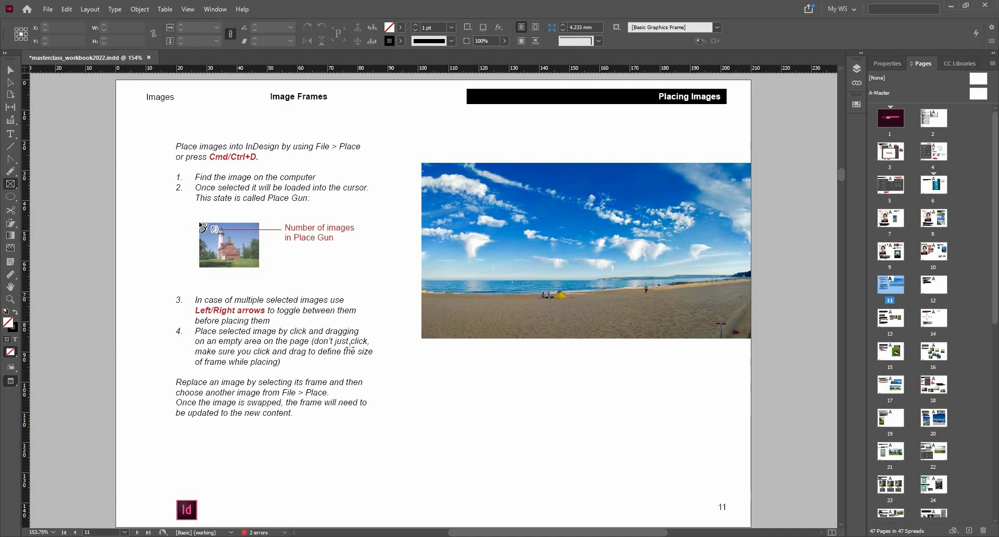
{"action": "left_click_drag", "start_coordinate": [433, 364], "coordinate": [510, 440]}
{"action": "mouse_move", "coordinate": [574, 481]}
{"action": "left_mouse_down"}
{"action": "mouse_move", "coordinate": [531, 437]}
{"action": "mouse_move", "coordinate": [606, 472]}
{"action": "mouse_move", "coordinate": [587, 455]}
{"action": "mouse_move", "coordinate": [610, 494]}
{"action": "left_mouse_up"}
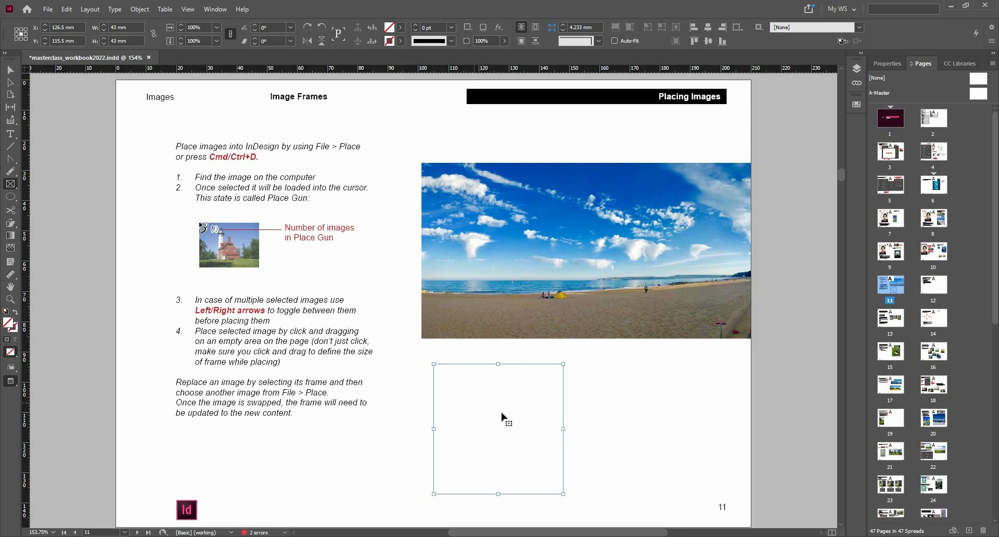
{"action": "key", "text": "v"}
{"action": "left_click_drag", "start_coordinate": [501, 414], "coordinate": [564, 428]}
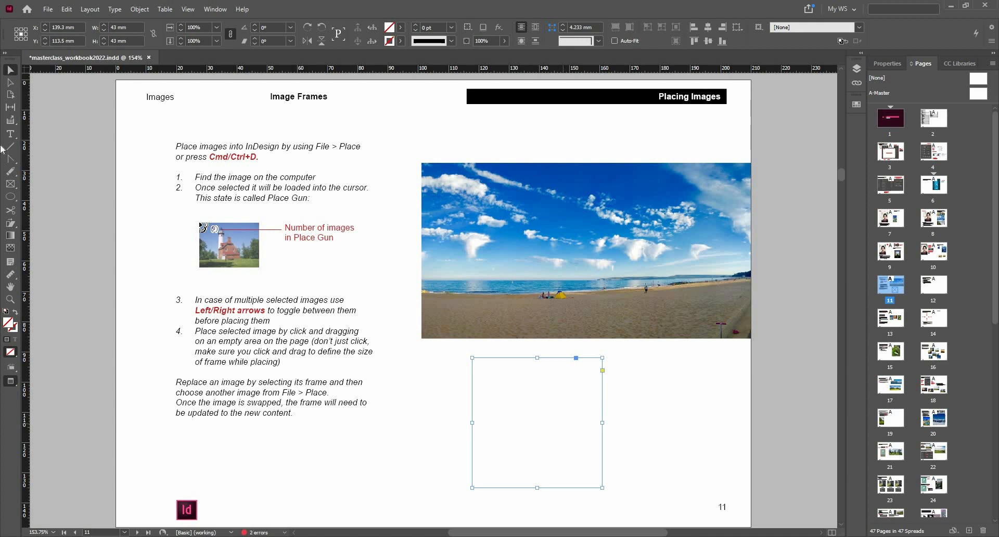
Delete the selected empty frame and draw a square placeholder frame about 45.9 mm wide below the beach photo's left part
{"action": "key", "text": "Delete"}
{"action": "key", "text": "f"}
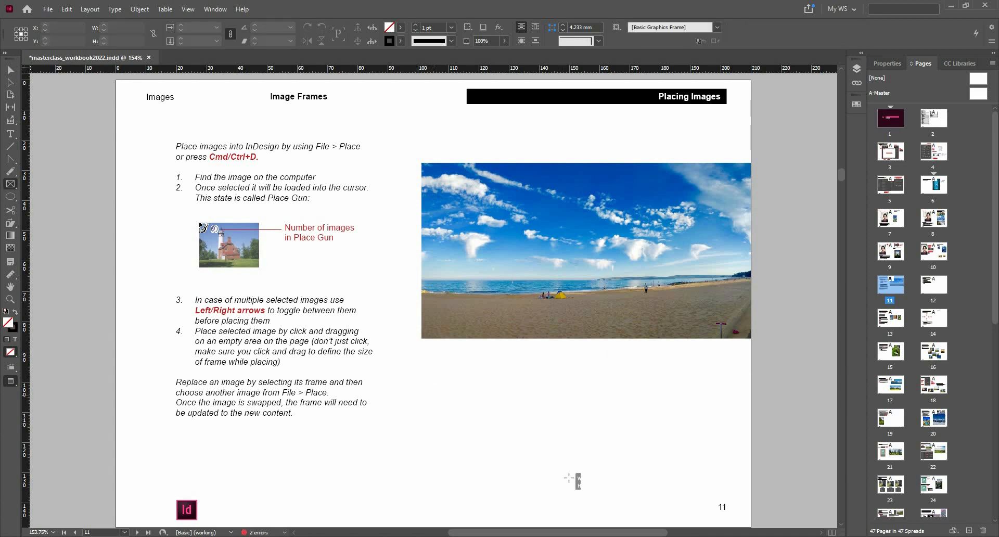
{"action": "mouse_move", "coordinate": [424, 366]}
{"action": "left_mouse_down"}
{"action": "mouse_move", "coordinate": [493, 423]}
{"action": "mouse_move", "coordinate": [562, 504]}
{"action": "left_mouse_up"}
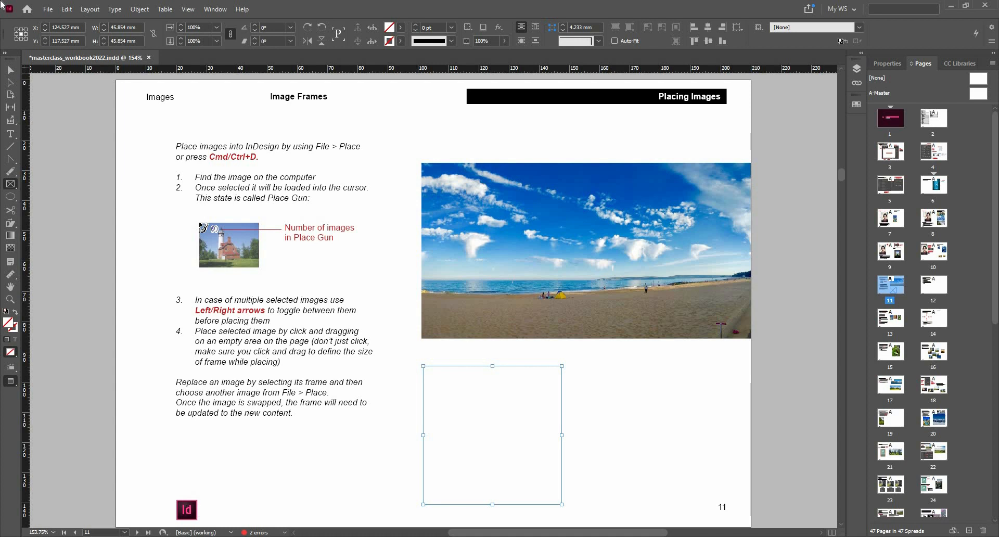
Place photo_02 from the Links folder into the selected square frame
{"action": "left_click", "coordinate": [47, 8]}
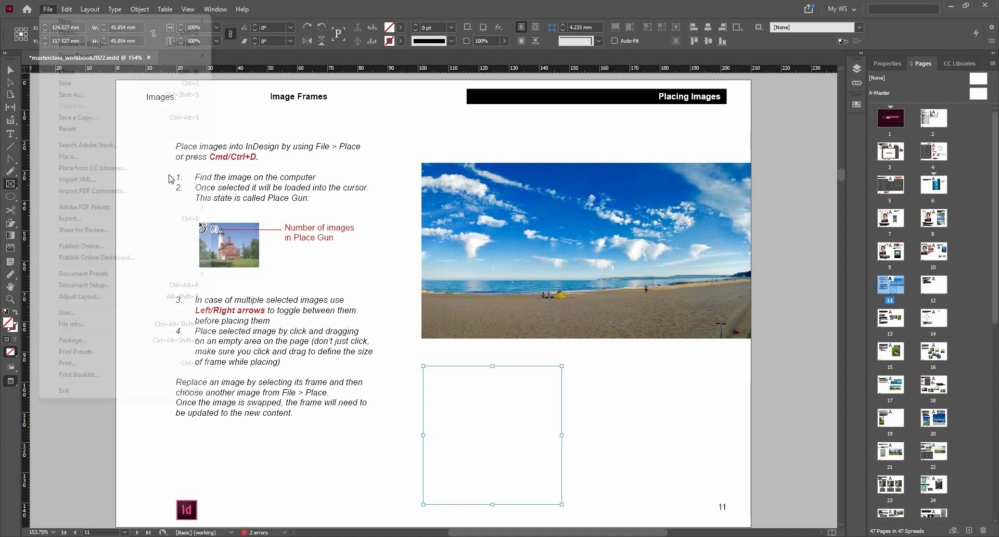
{"action": "left_click", "coordinate": [163, 157]}
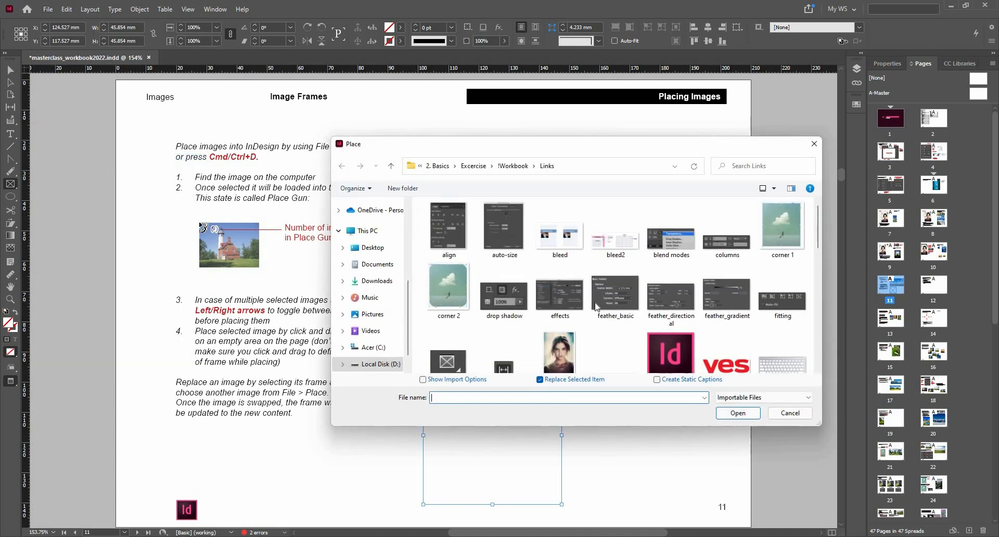
{"action": "scroll", "coordinate": [606, 328], "scroll_direction": "down", "scroll_amount": 1}
{"action": "scroll", "coordinate": [606, 328], "scroll_direction": "down", "scroll_amount": 2}
{"action": "left_click", "coordinate": [439, 278]}
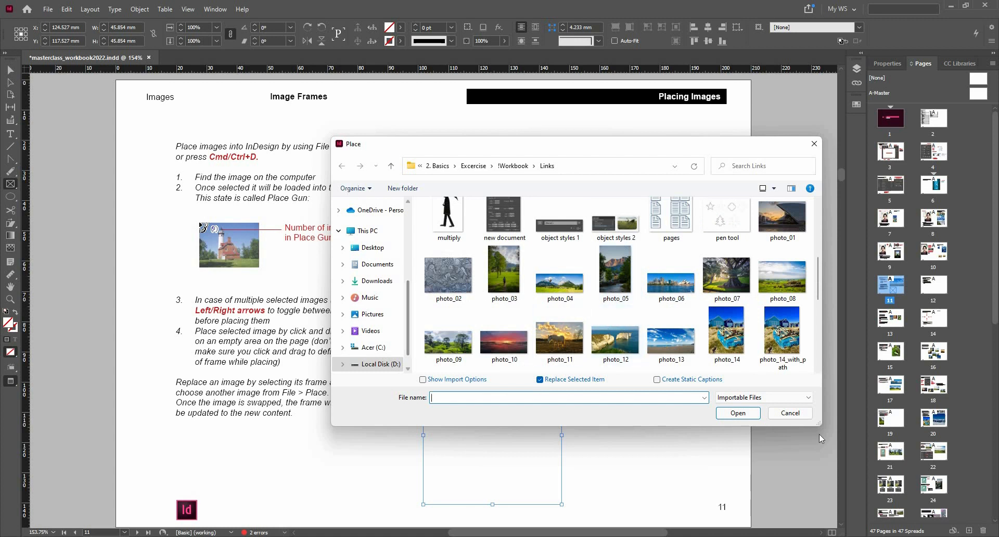
{"action": "left_click", "coordinate": [742, 414]}
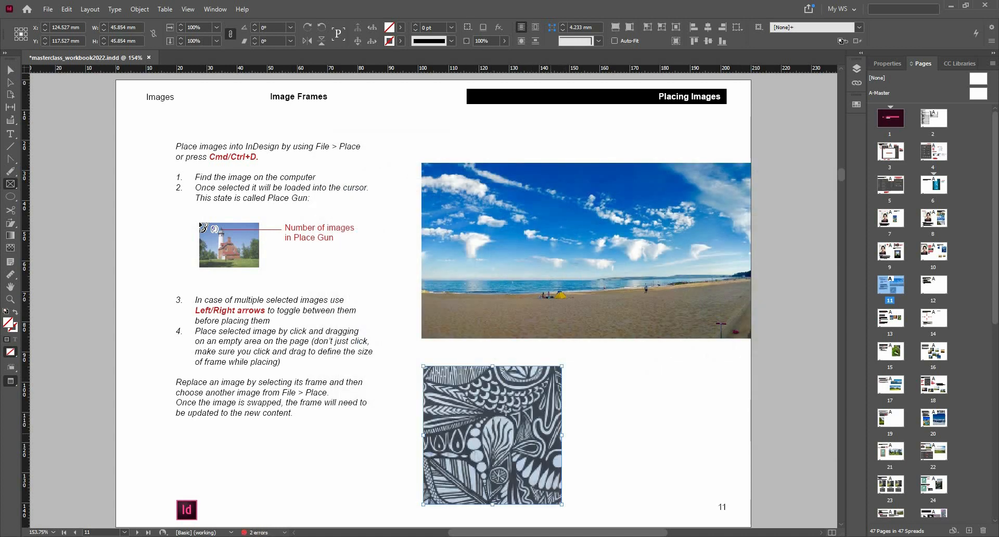
{"action": "scroll", "coordinate": [508, 413], "scroll_direction": "down", "scroll_amount": 2}
{"action": "scroll", "coordinate": [508, 412], "scroll_direction": "up", "scroll_amount": 2}
Apply a Fitting option to scale the pattern image down so that it fills its square frame, and select the frame
{"action": "key", "text": "v"}
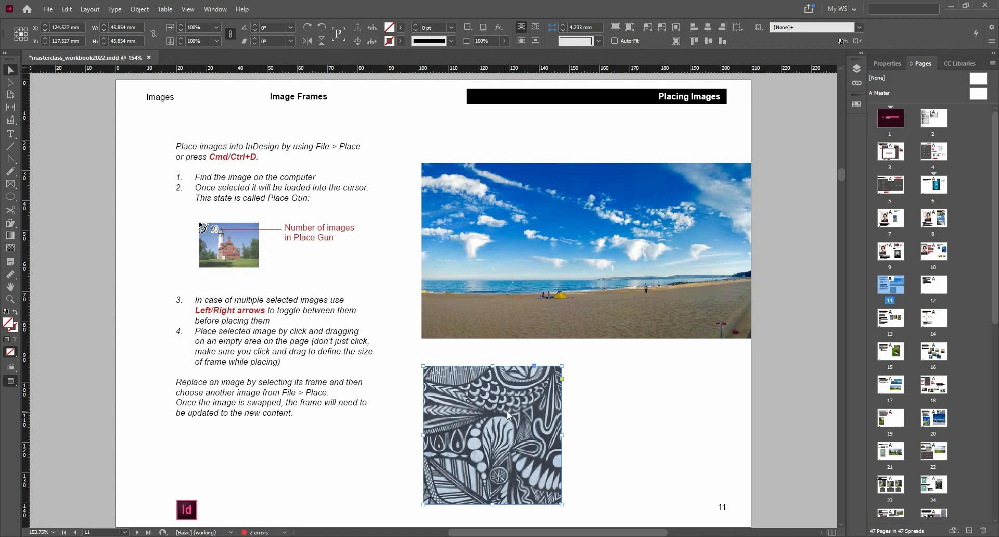
{"action": "right_click", "coordinate": [508, 414]}
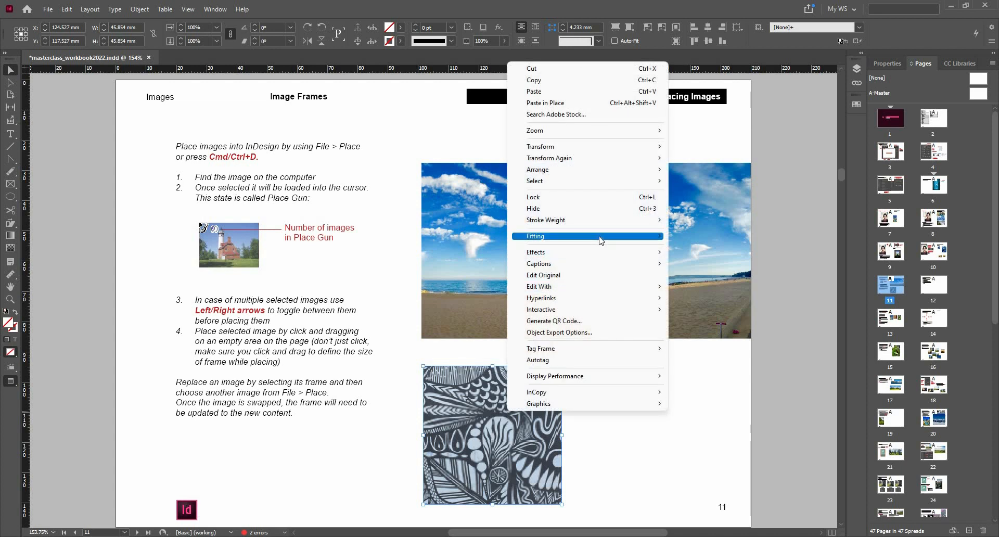
{"action": "mouse_move", "coordinate": [601, 240]}
{"action": "left_click", "coordinate": [638, 419]}
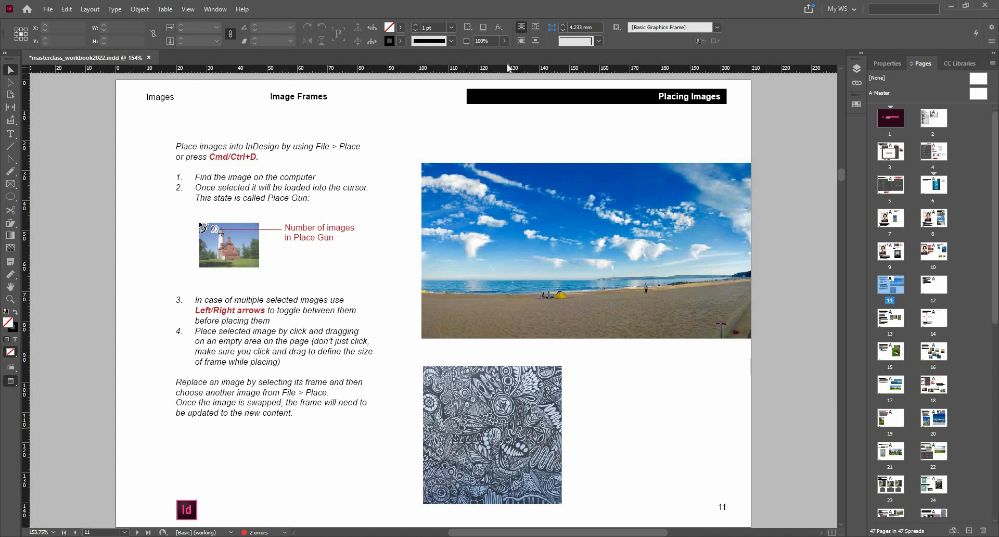
{"action": "left_click", "coordinate": [531, 440]}
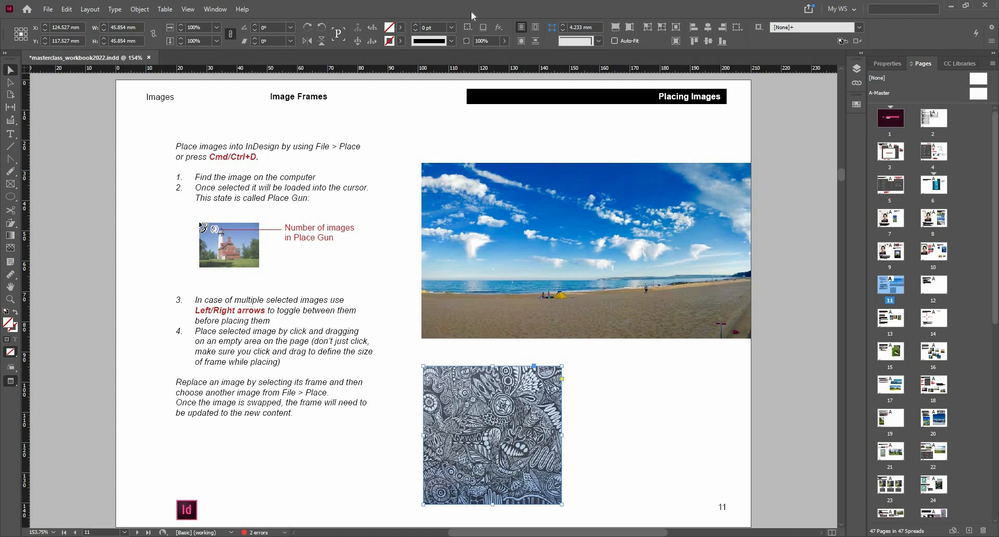
Create a 25 × 25 mm empty rectangle frame beside the pattern image, below the beach photo
{"action": "left_click", "coordinate": [11, 196]}
{"action": "key", "text": "f"}
{"action": "left_click", "coordinate": [604, 364]}
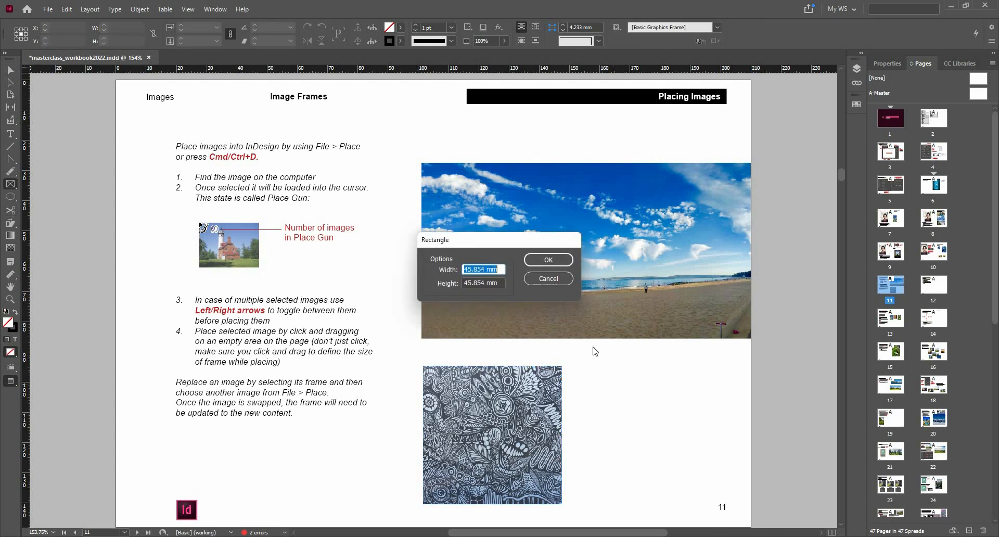
{"action": "type", "text": "25"}
{"action": "key", "text": "Tab"}
{"action": "type", "text": "25"}
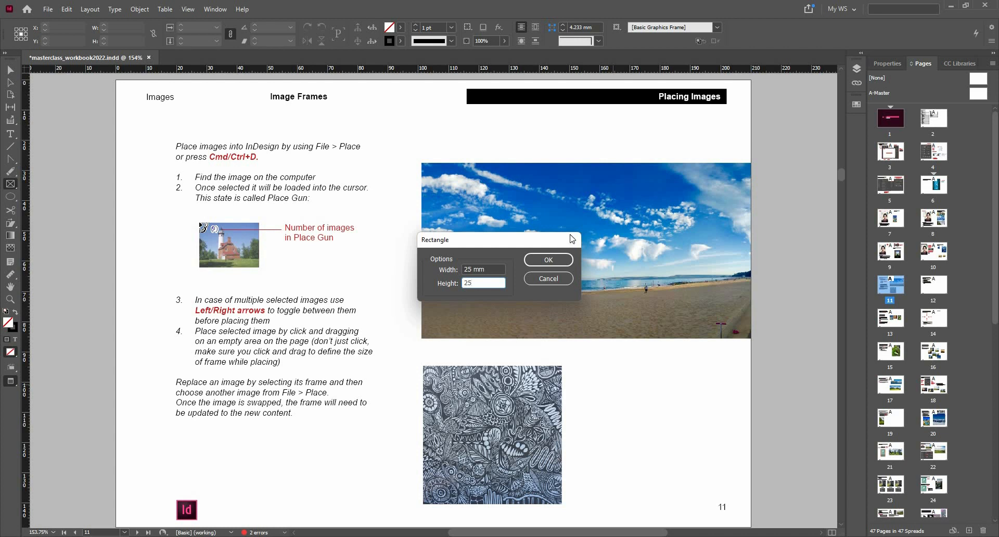
{"action": "left_click", "coordinate": [553, 262]}
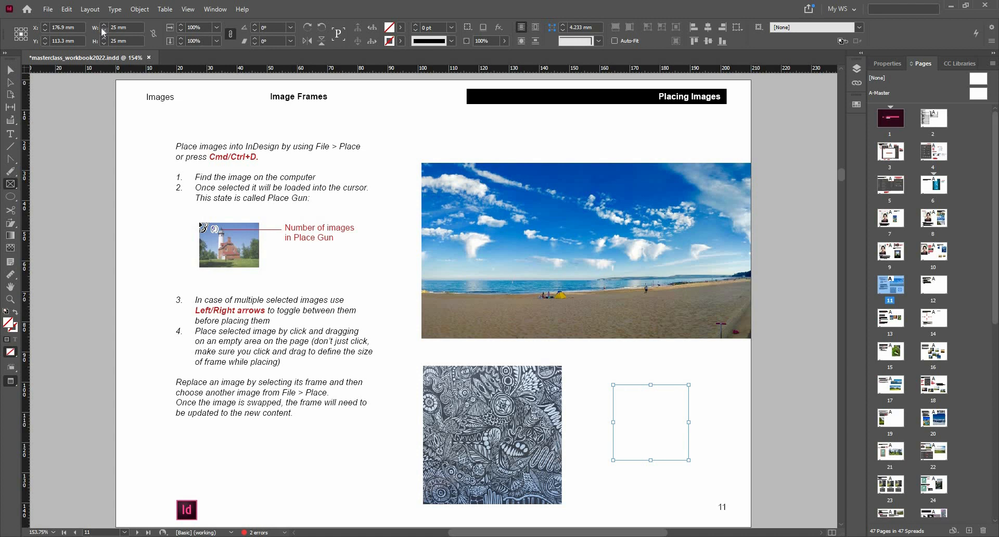
Turn on Auto-Fit for the 25 mm frame and place photo_20 from the Links folder into it
{"action": "left_click", "coordinate": [16, 69]}
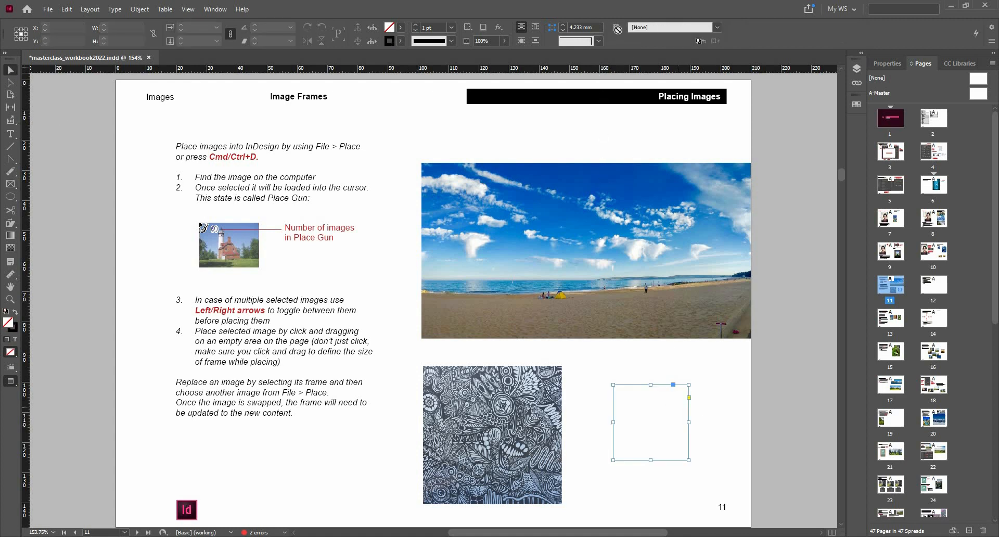
{"action": "left_click", "coordinate": [616, 42]}
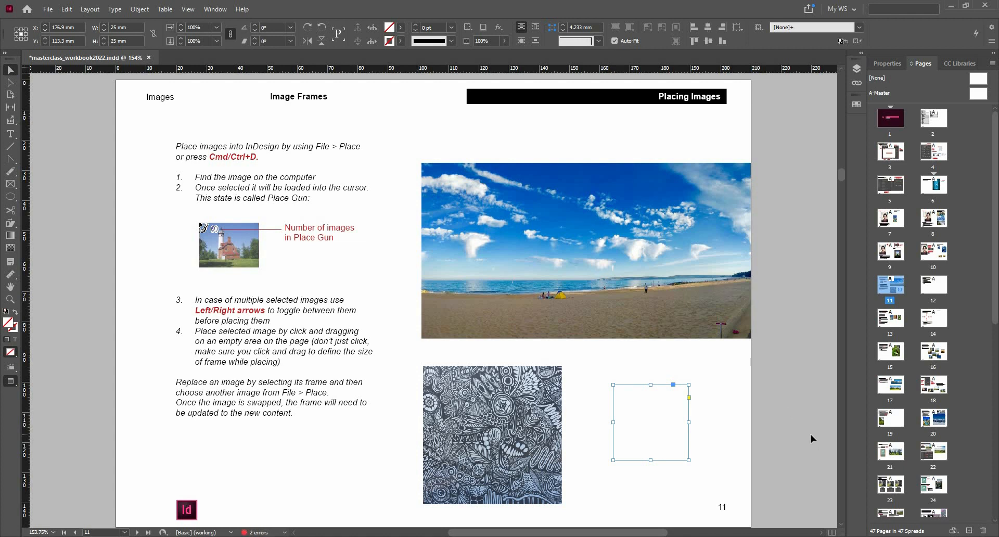
{"action": "left_click", "coordinate": [47, 9]}
{"action": "left_click", "coordinate": [115, 157]}
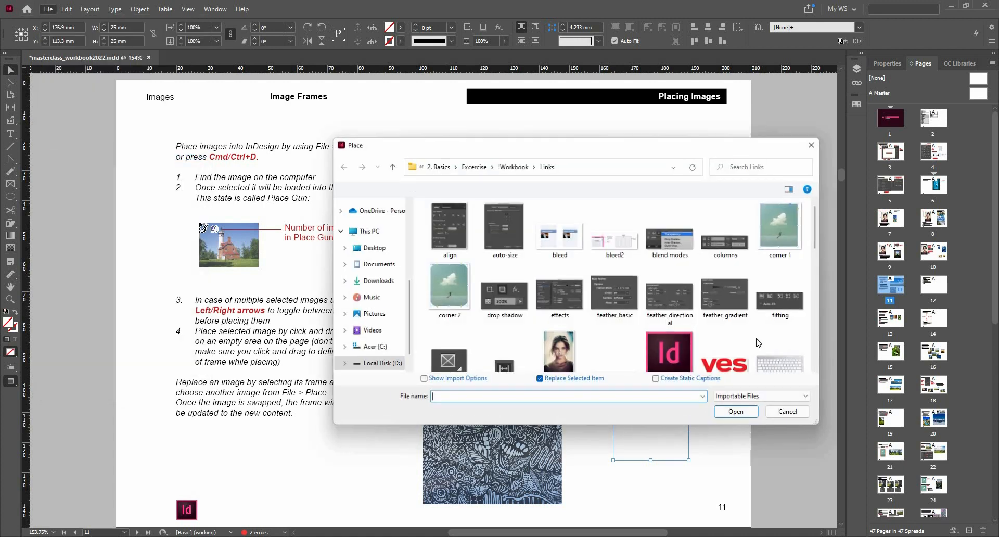
{"action": "scroll", "coordinate": [758, 343], "scroll_direction": "down", "scroll_amount": 5}
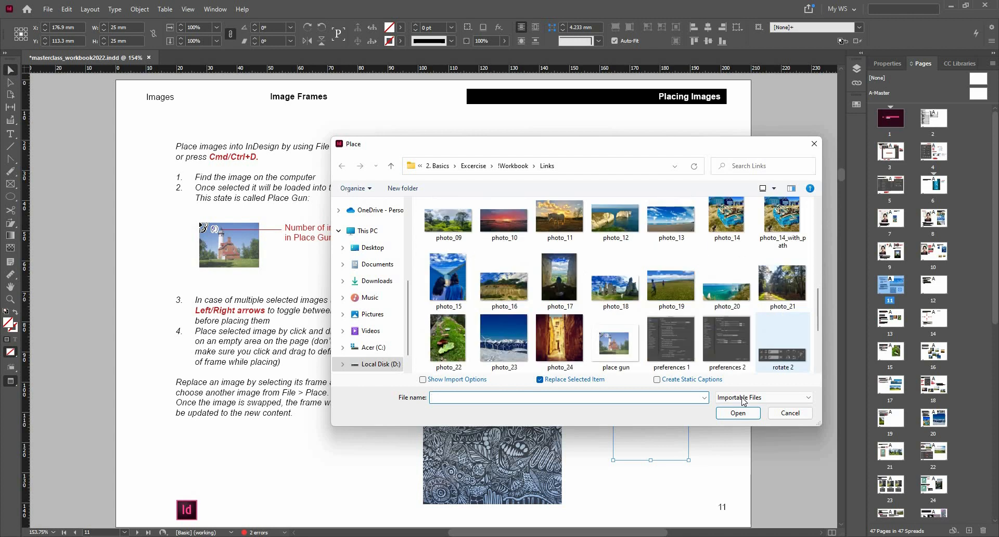
{"action": "left_click", "coordinate": [727, 281]}
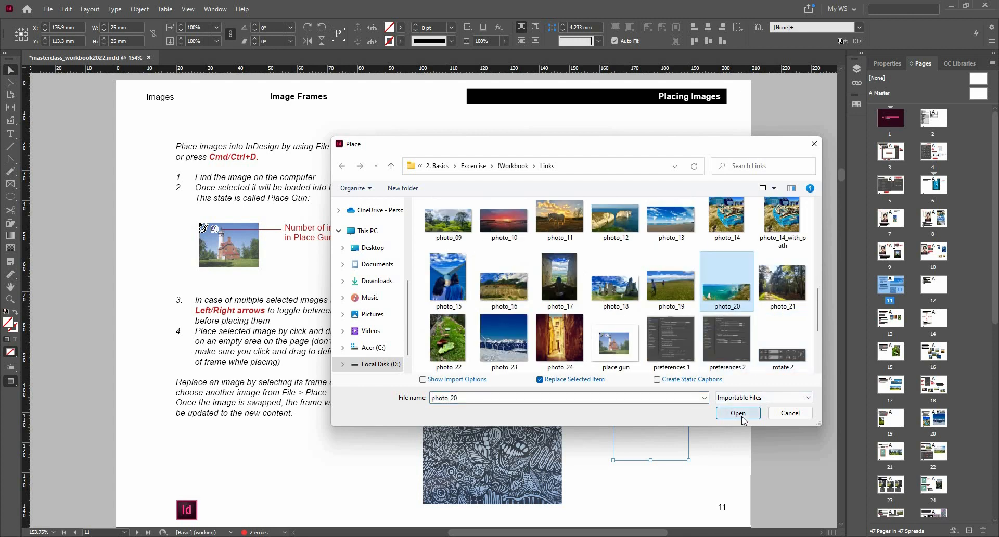
{"action": "left_click", "coordinate": [743, 416]}
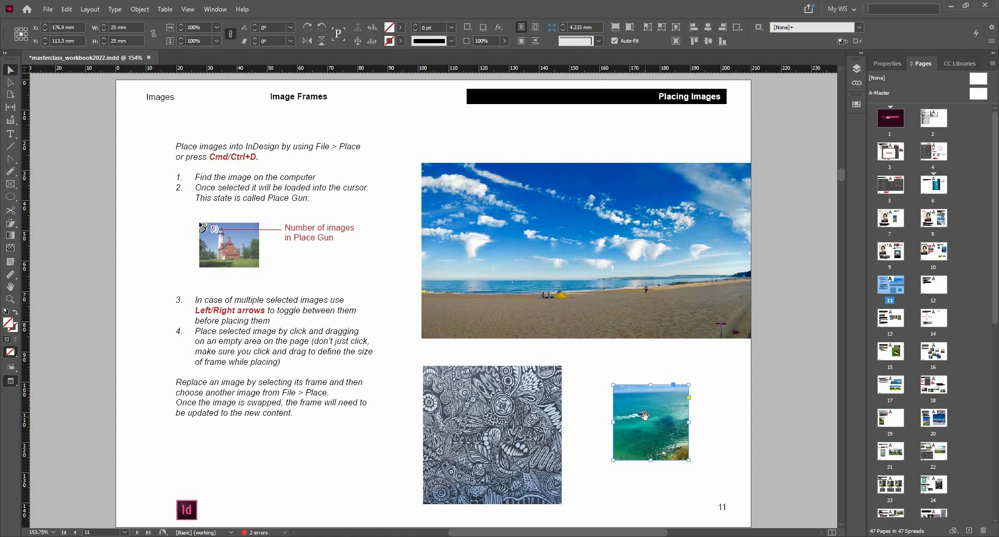
Go to page 12 and load photo_03, photo_05 and photo_17 together from the Links folder for placing
{"action": "scroll", "coordinate": [644, 415], "scroll_direction": "down", "scroll_amount": 10}
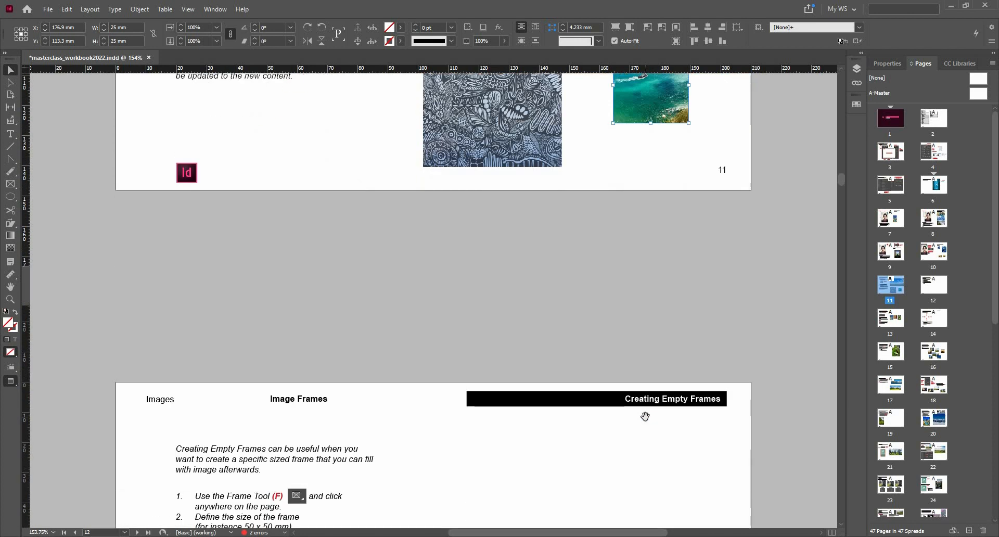
{"action": "scroll", "coordinate": [645, 416], "scroll_direction": "down", "scroll_amount": 5}
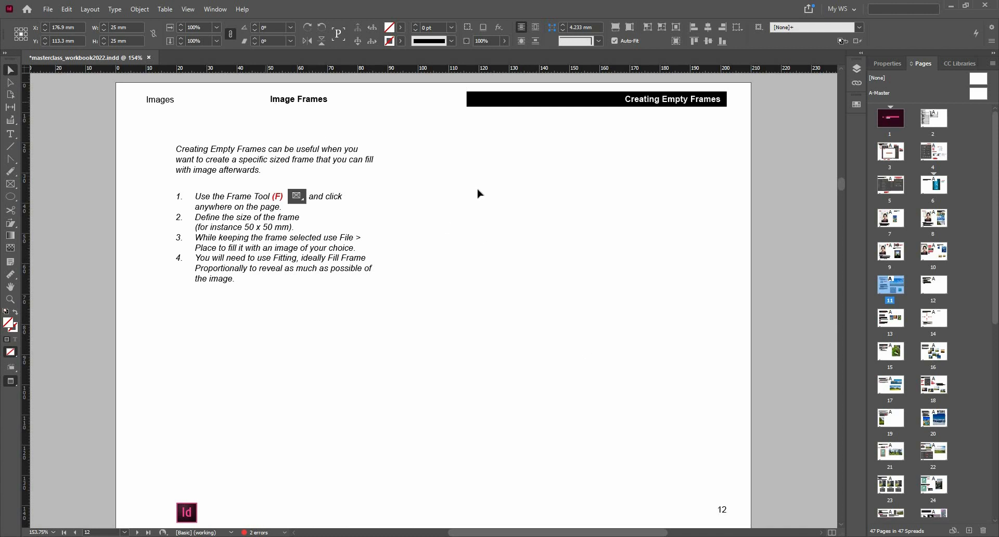
{"action": "left_click", "coordinate": [47, 9]}
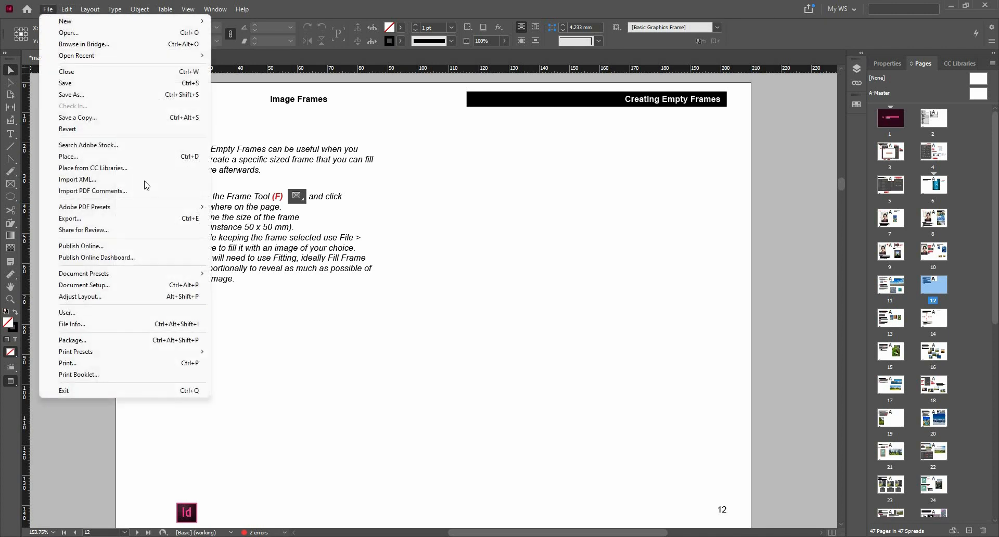
{"action": "left_click", "coordinate": [139, 157]}
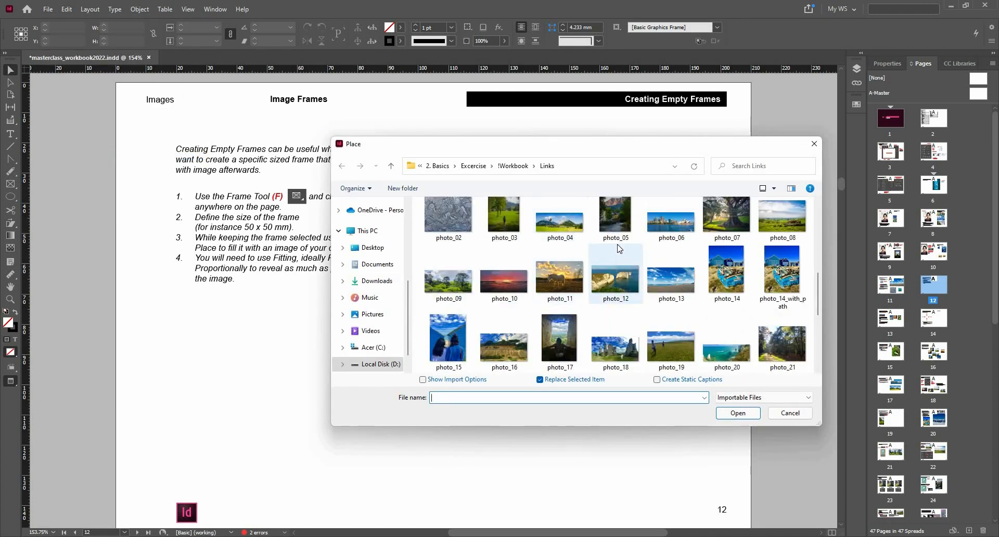
{"action": "scroll", "coordinate": [617, 250], "scroll_direction": "down", "scroll_amount": 1}
{"action": "left_click", "coordinate": [618, 244]}
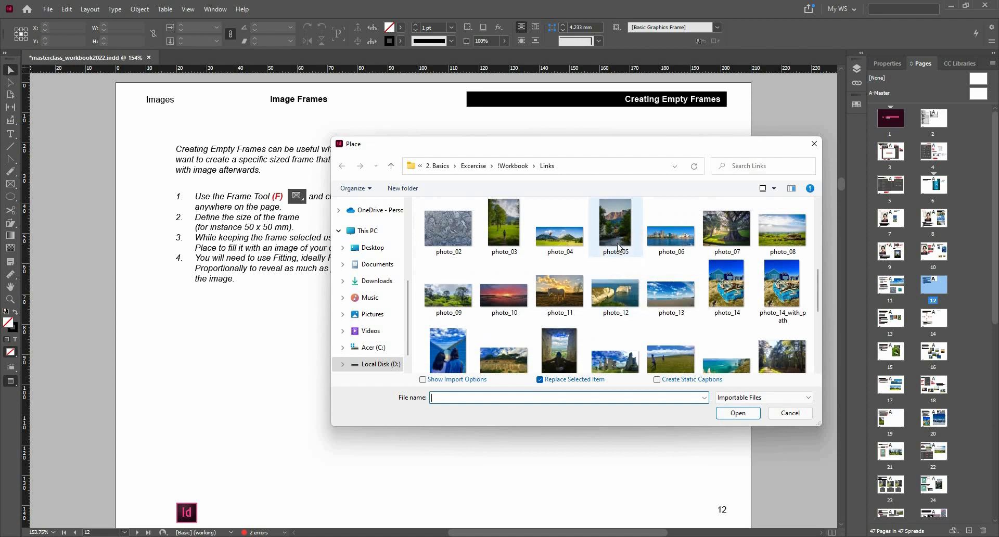
{"action": "left_click", "coordinate": [518, 245], "text": "ctrl"}
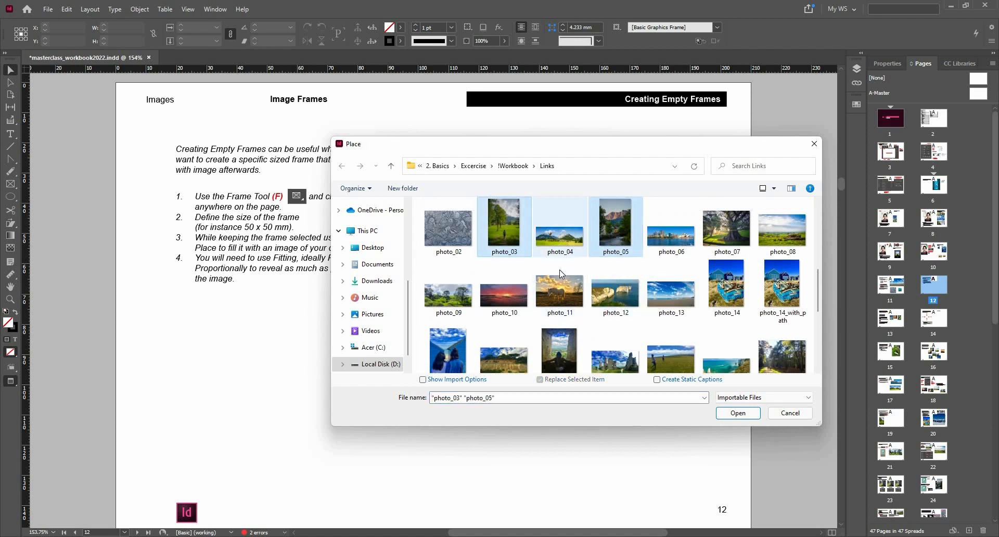
{"action": "scroll", "coordinate": [562, 275], "scroll_direction": "down", "scroll_amount": 1}
{"action": "left_click", "coordinate": [559, 341], "text": "ctrl"}
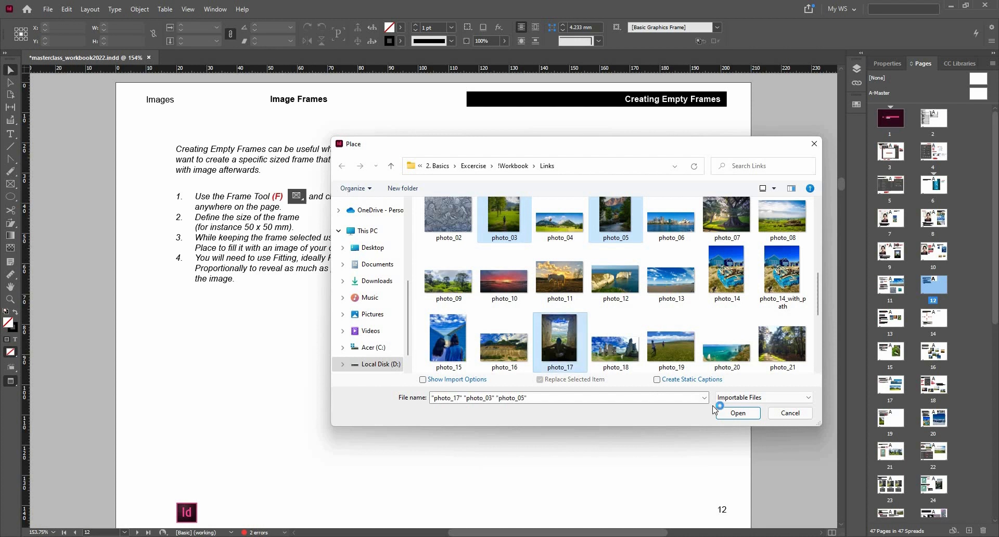
{"action": "left_click", "coordinate": [723, 413]}
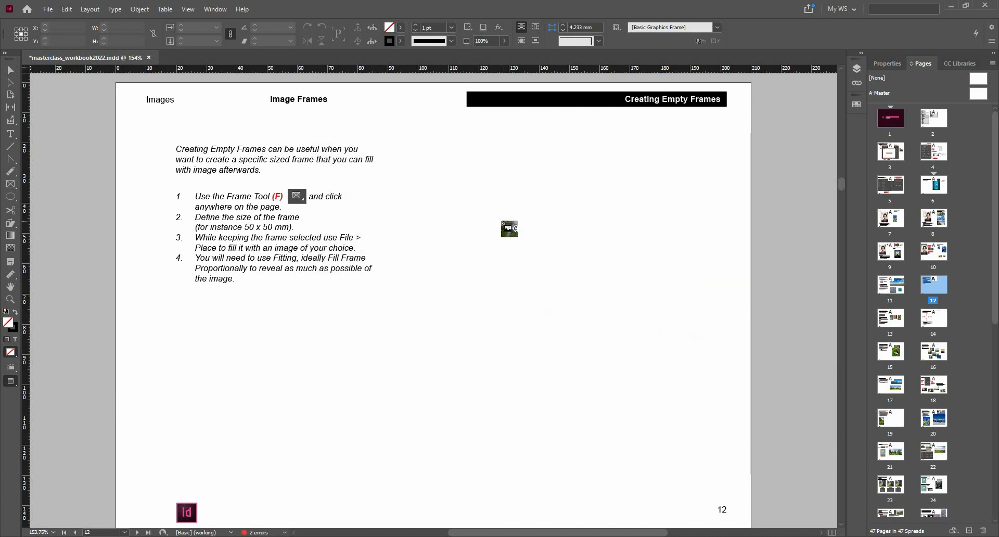
Place the three loaded photos one by one, two side by side next to the instructions and the third below them
{"action": "left_click_drag", "start_coordinate": [440, 164], "coordinate": [713, 458]}
{"action": "key", "text": "ctrl+z"}
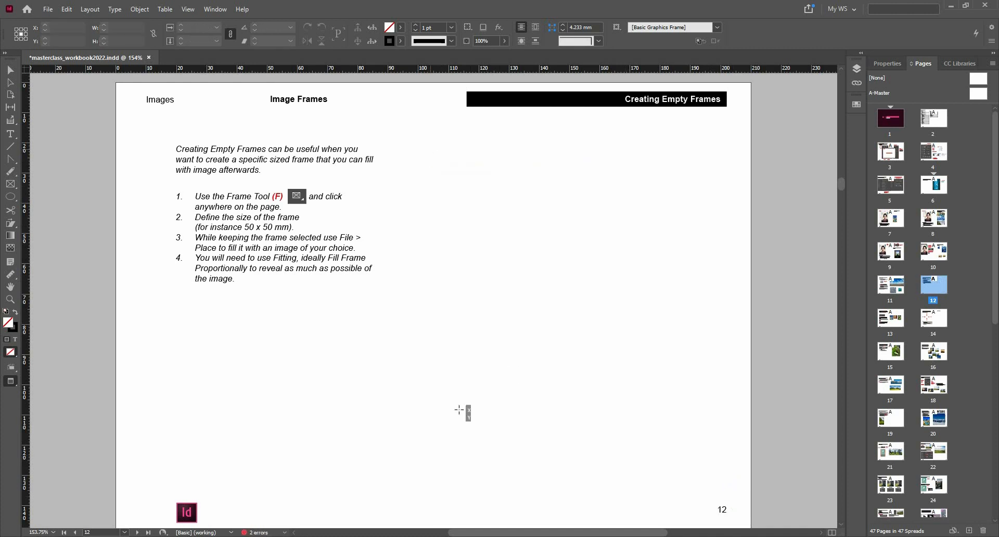
{"action": "left_click_drag", "start_coordinate": [451, 364], "coordinate": [451, 363]}
{"action": "left_click_drag", "start_coordinate": [587, 143], "coordinate": [683, 365]}
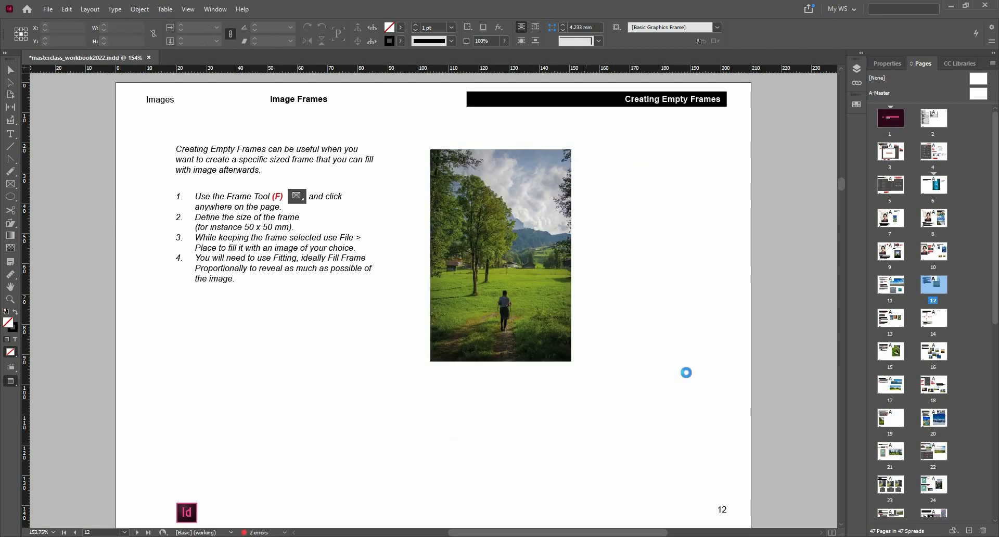
{"action": "left_click_drag", "start_coordinate": [536, 384], "coordinate": [695, 504]}
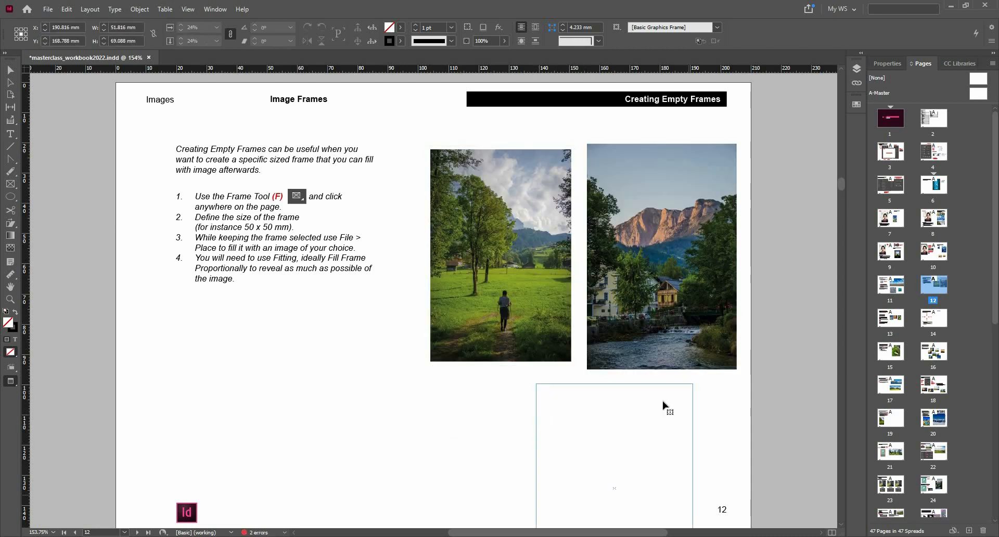
{"action": "left_click", "coordinate": [651, 383]}
{"action": "scroll", "coordinate": [650, 383], "scroll_direction": "down", "scroll_amount": 2}
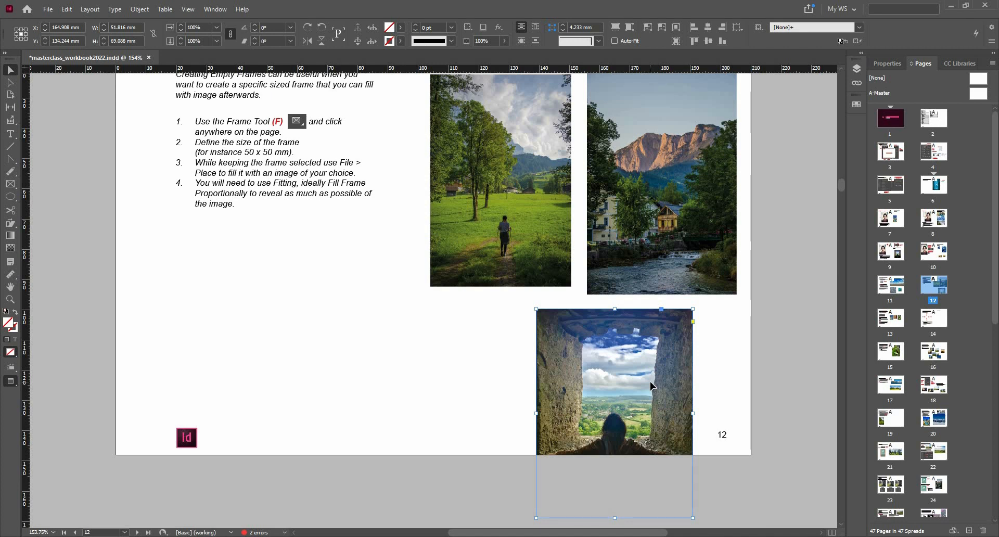
Undo the individual placement of the three photos so they are loaded for placing again
{"action": "key", "text": "ctrl+z"}
{"action": "key", "text": "ctrl+z"}
{"action": "key", "text": "ctrl+z"}
{"action": "scroll", "coordinate": [484, 229], "scroll_direction": "up", "scroll_amount": 2}
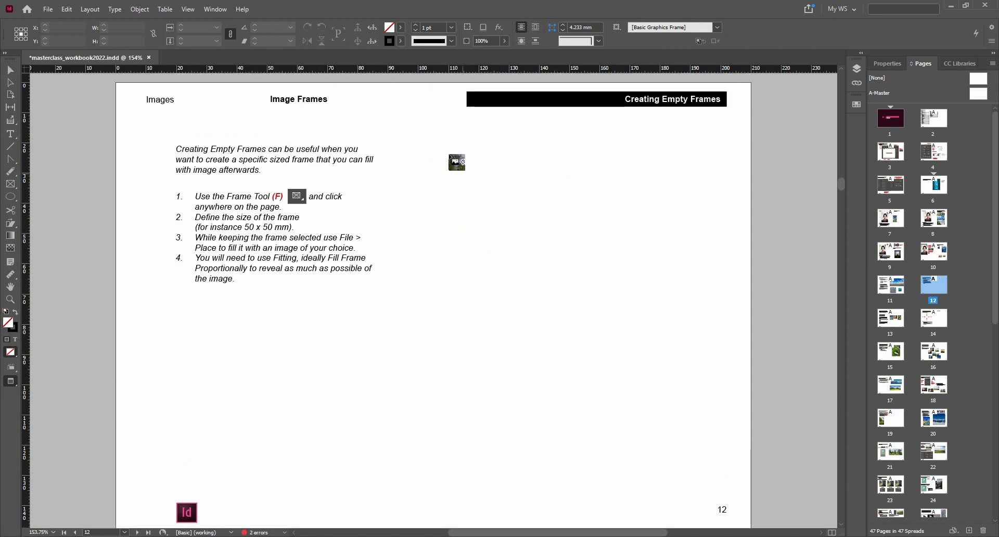
Place the three loaded photos at once as a single row of three columns, about 77.6 × 117.9 mm overall, beside the instructions
{"action": "scroll", "coordinate": [462, 167], "scroll_direction": "up", "scroll_amount": 2}
{"action": "scroll", "coordinate": [461, 167], "scroll_direction": "left", "scroll_amount": 2}
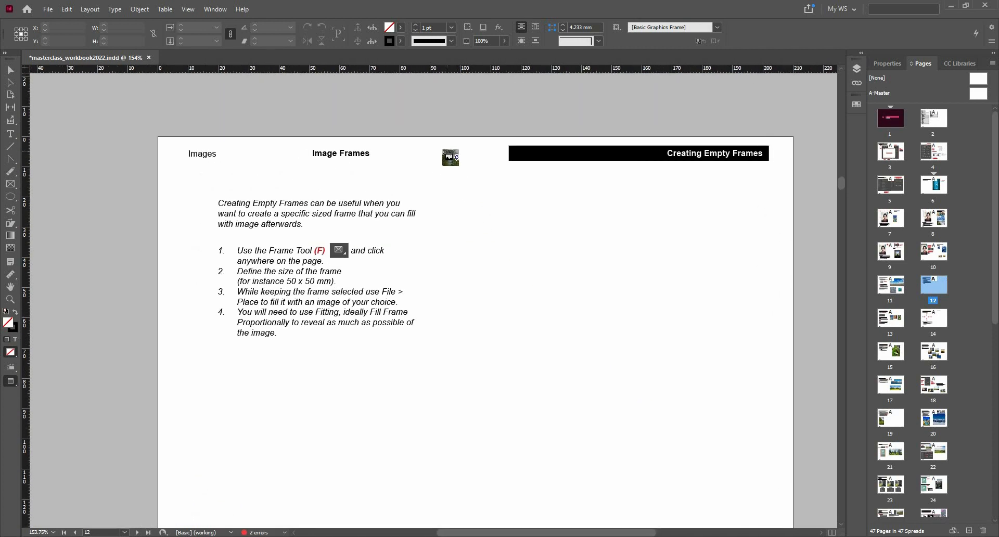
{"action": "scroll", "coordinate": [450, 157], "scroll_direction": "down", "scroll_amount": 2}
{"action": "scroll", "coordinate": [450, 157], "scroll_direction": "right", "scroll_amount": 2}
{"action": "left_click_drag", "start_coordinate": [430, 143], "coordinate": [665, 499]}
{"action": "key", "text": "Up"}
{"action": "key", "text": "Up"}
{"action": "key", "text": "Down"}
{"action": "key", "text": "Down"}
{"action": "key", "text": "Down"}
{"action": "key", "text": "Right"}
{"action": "key", "text": "Right"}
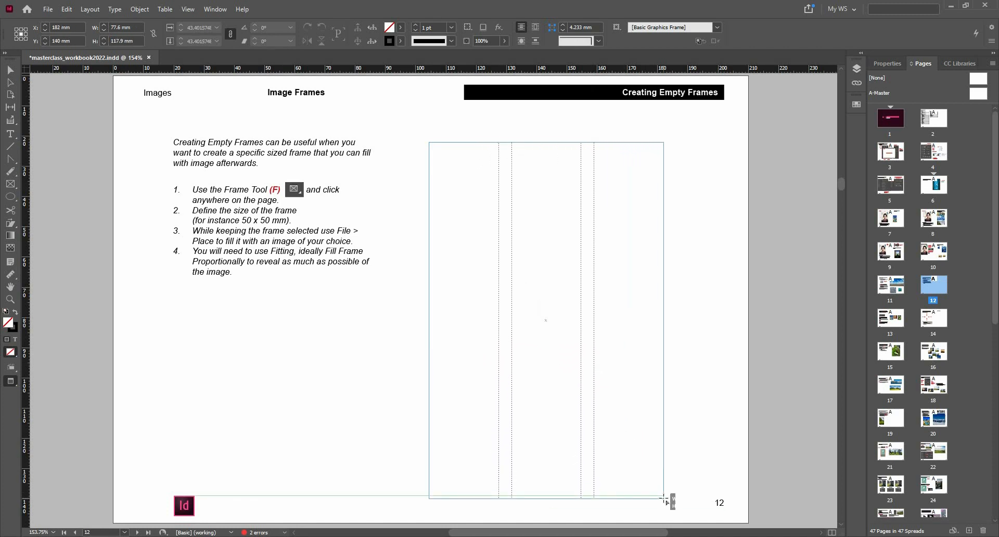
{"action": "left_click_drag", "start_coordinate": [665, 500], "coordinate": [664, 498]}
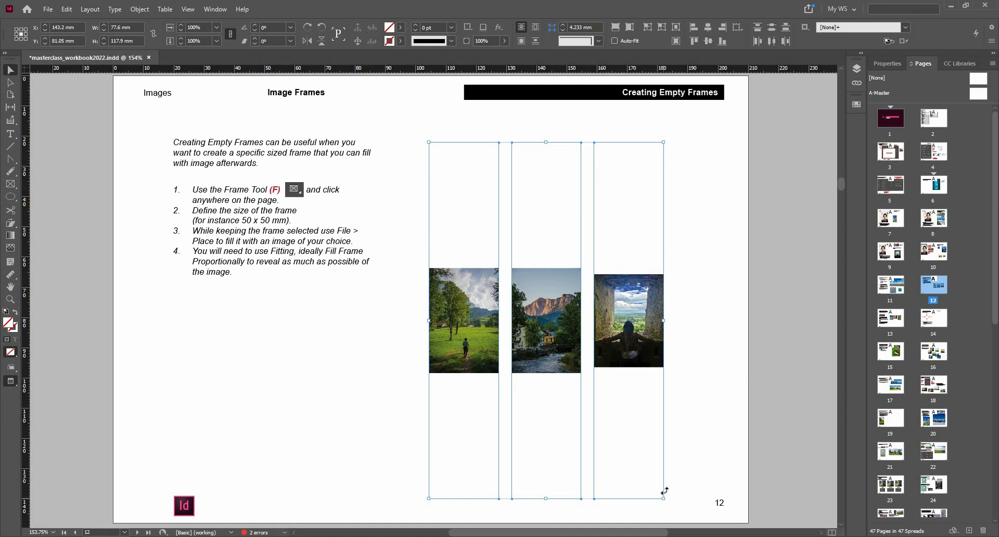
Turn on Auto-Fit for the three photo frames beside the instructions and fill each frame proportionally with its image
{"action": "left_click", "coordinate": [625, 41]}
{"action": "left_click", "coordinate": [693, 220]}
{"action": "left_click", "coordinate": [643, 289]}
{"action": "left_click", "coordinate": [615, 40]}
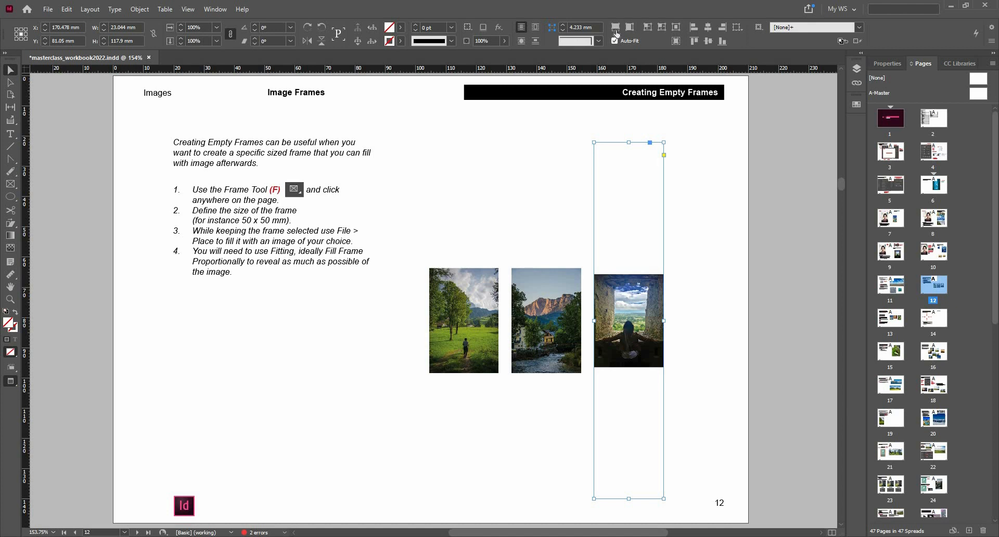
{"action": "left_click_drag", "start_coordinate": [570, 194], "coordinate": [498, 269]}
{"action": "key", "text": "ctrl+z"}
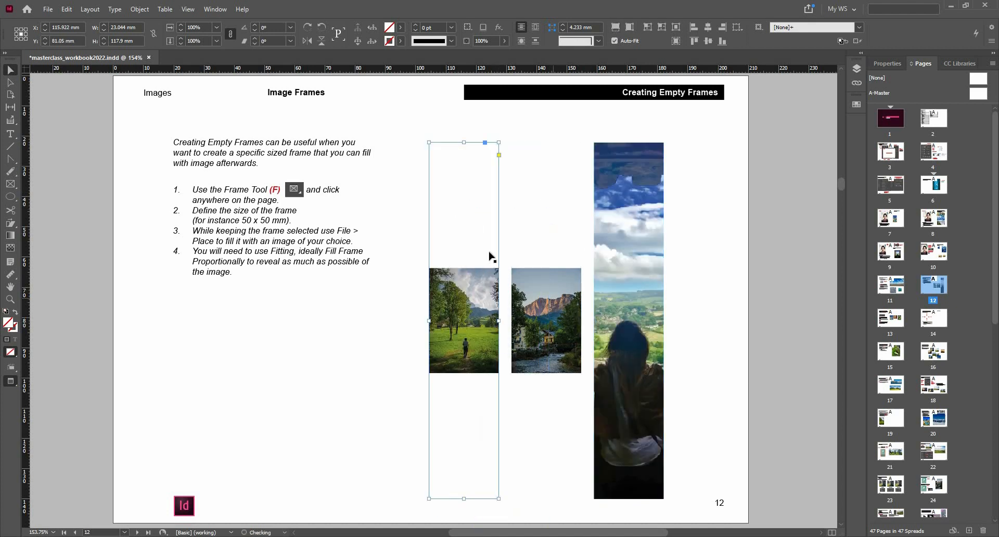
{"action": "left_click", "coordinate": [534, 294]}
{"action": "left_click", "coordinate": [464, 318], "text": "shift"}
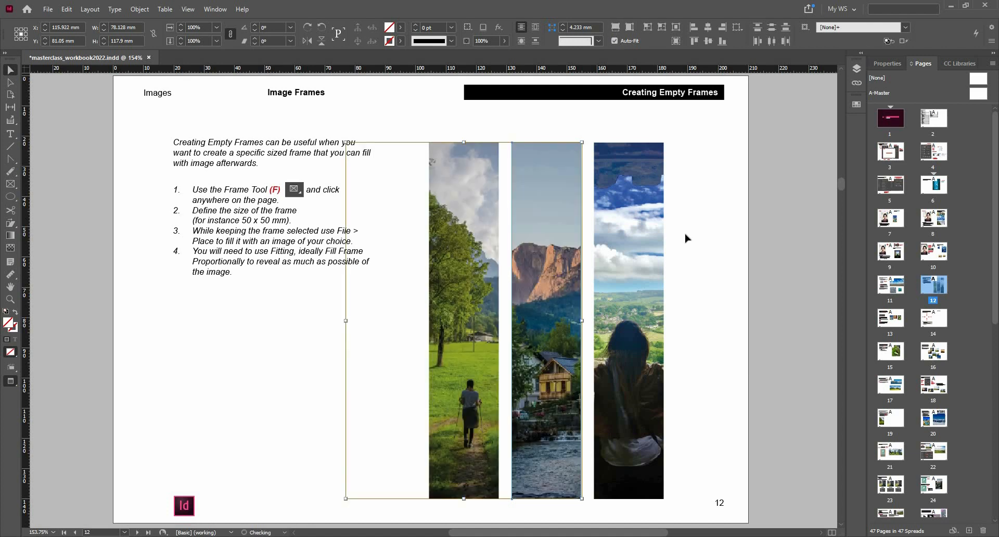
{"action": "left_click", "coordinate": [685, 234]}
Try shortening the third photo's frame from its upper edge, to 100.3 mm without Auto-Fit and 84.9 mm with it, undoing both
{"action": "left_click", "coordinate": [645, 241]}
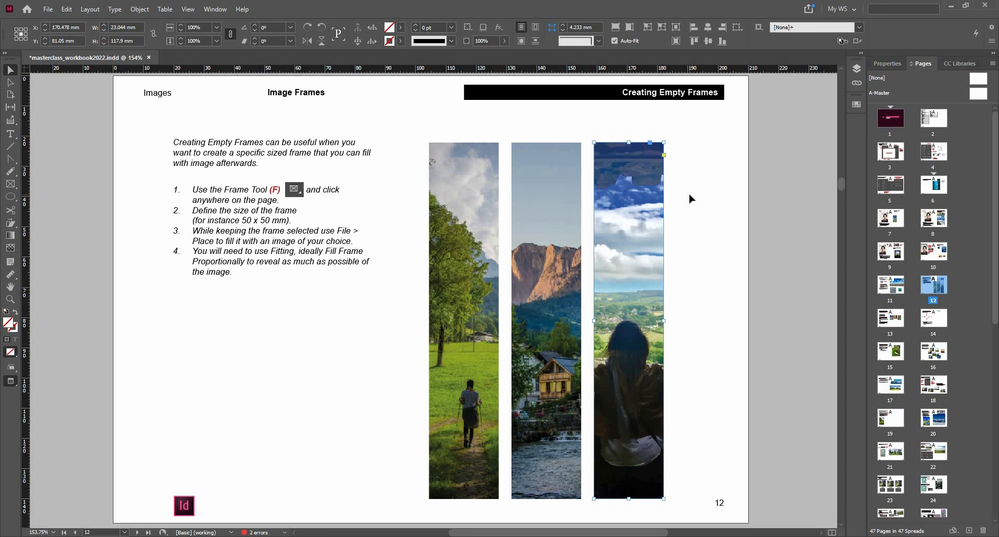
{"action": "left_click", "coordinate": [624, 41]}
{"action": "left_click_drag", "start_coordinate": [628, 142], "coordinate": [630, 197]}
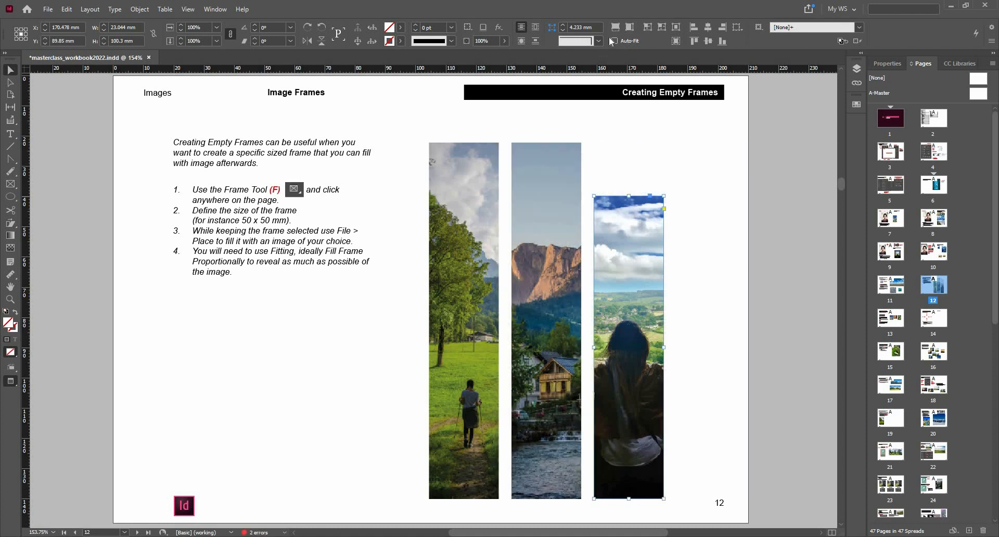
{"action": "key", "text": "ctrl+z"}
{"action": "key", "text": "ctrl+z"}
{"action": "left_click_drag", "start_coordinate": [629, 143], "coordinate": [666, 336]}
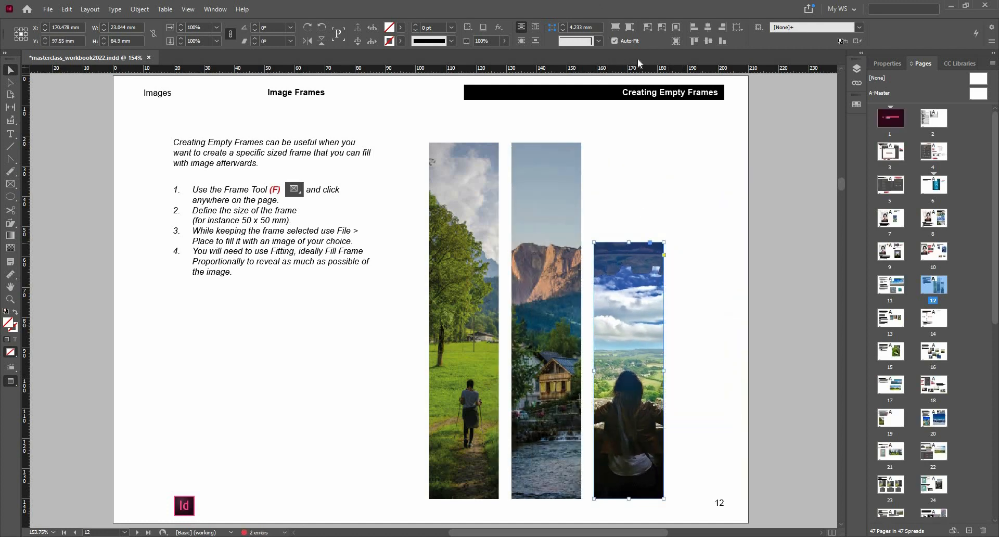
{"action": "key", "text": "ctrl+z"}
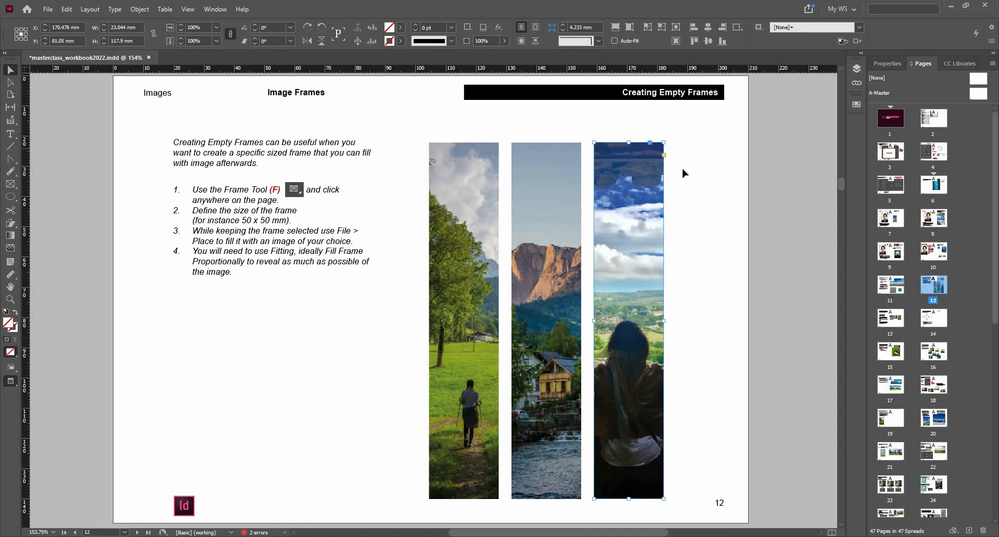
Shift the gap between the first and second photos about 7 mm towards the instructions with the Gap Tool
{"action": "left_click_drag", "start_coordinate": [642, 126], "coordinate": [434, 304]}
{"action": "key", "text": "u"}
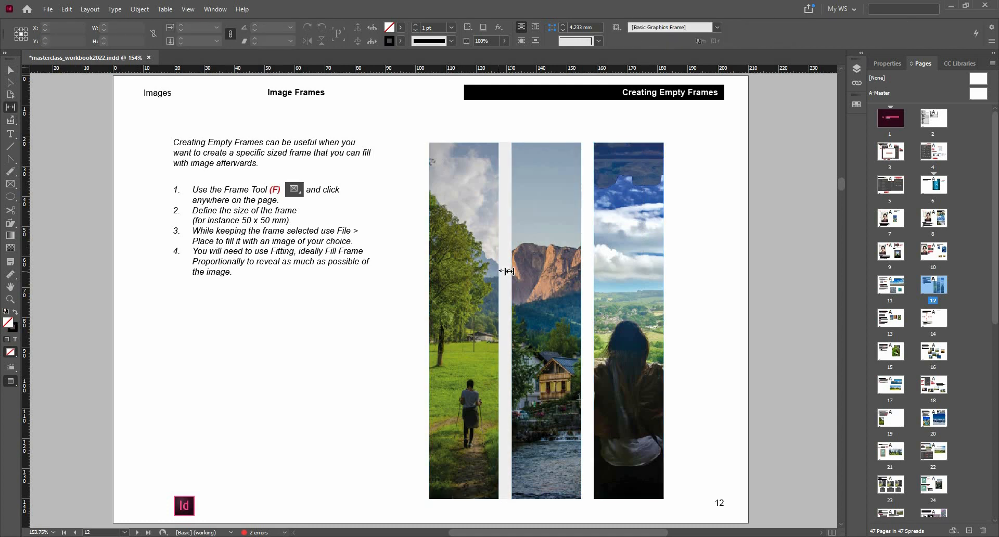
{"action": "mouse_move", "coordinate": [507, 271]}
{"action": "left_mouse_down"}
{"action": "mouse_move", "coordinate": [534, 271]}
{"action": "mouse_move", "coordinate": [489, 276]}
{"action": "left_mouse_up"}
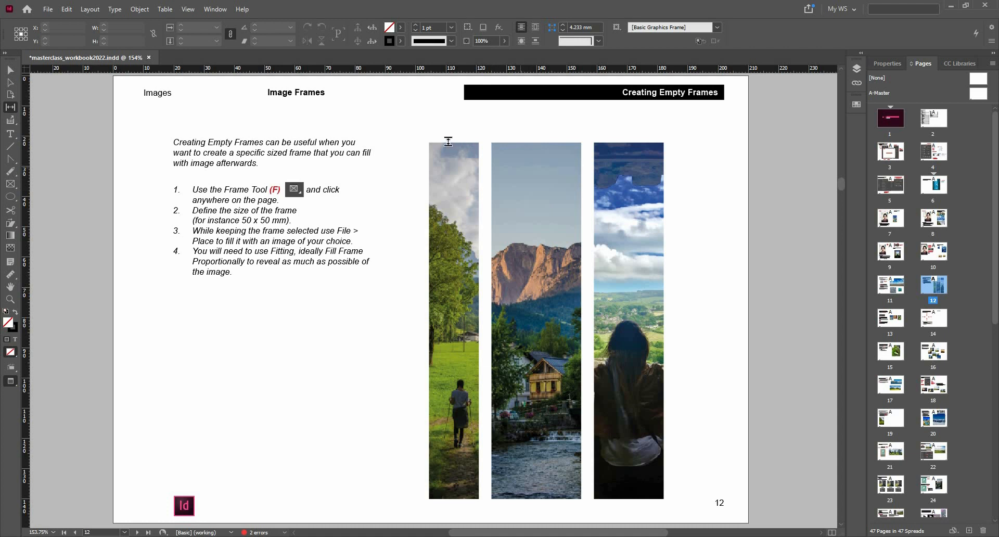
Try lowering the upper edge of the first photo with the Gap Tool, and undo the height changes
{"action": "left_click_drag", "start_coordinate": [449, 146], "coordinate": [452, 194]}
{"action": "left_click_drag", "start_coordinate": [448, 154], "coordinate": [443, 118]}
{"action": "key", "text": "ctrl+z"}
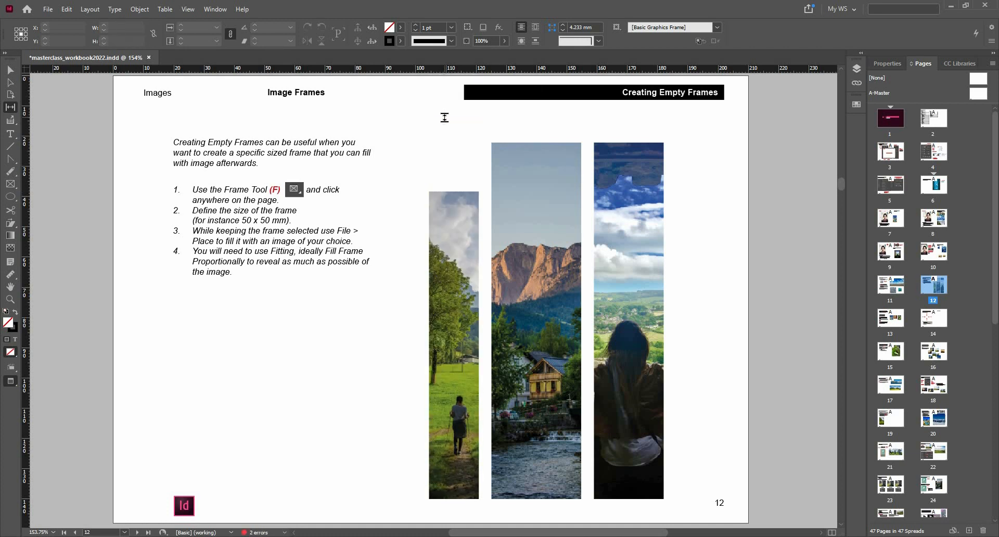
{"action": "key", "text": "ctrl+z"}
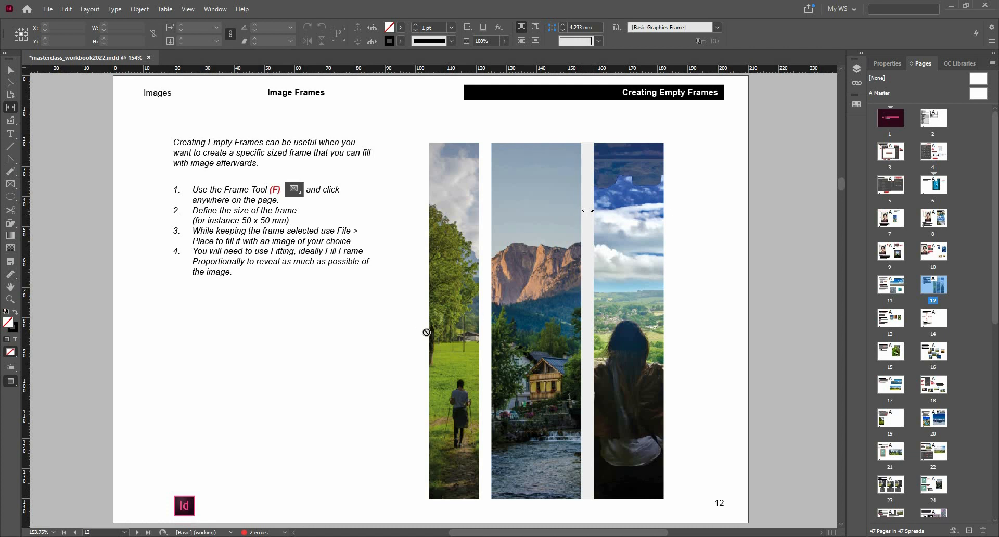
Extend the outer edges of the row with the Gap Tool, widening the first photo about 6 mm and the third about 3 mm
{"action": "left_click_drag", "start_coordinate": [394, 331], "coordinate": [375, 331]}
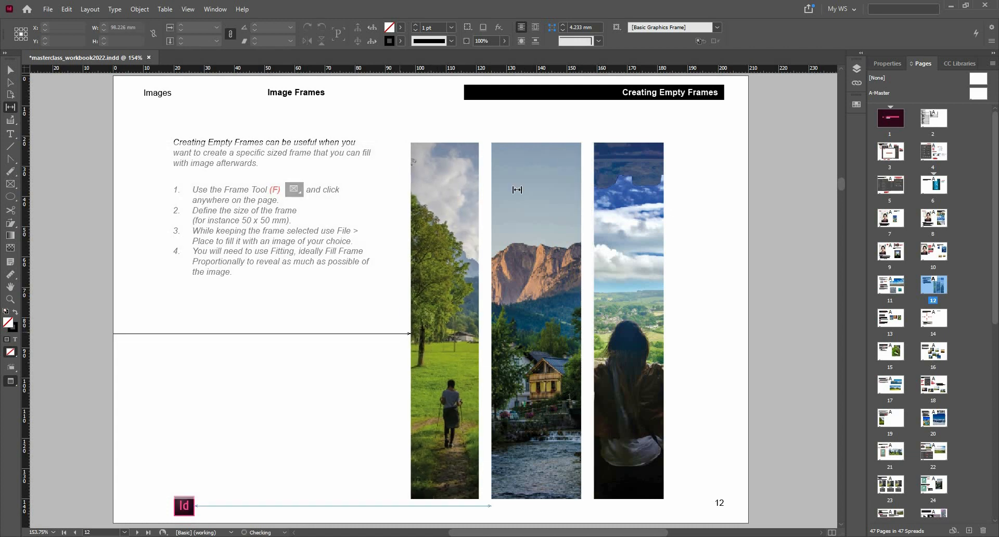
{"action": "left_click_drag", "start_coordinate": [690, 226], "coordinate": [699, 227]}
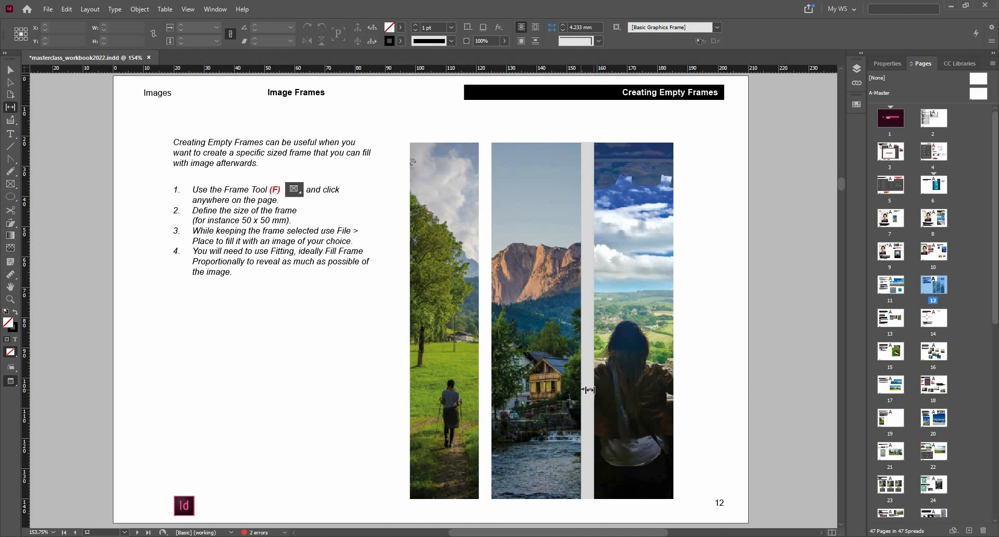
Go to the Frame Fitting and Gap Tool exercise on page 13 and inspect the middle and first image frames
{"action": "scroll", "coordinate": [588, 389], "scroll_direction": "down", "scroll_amount": 14}
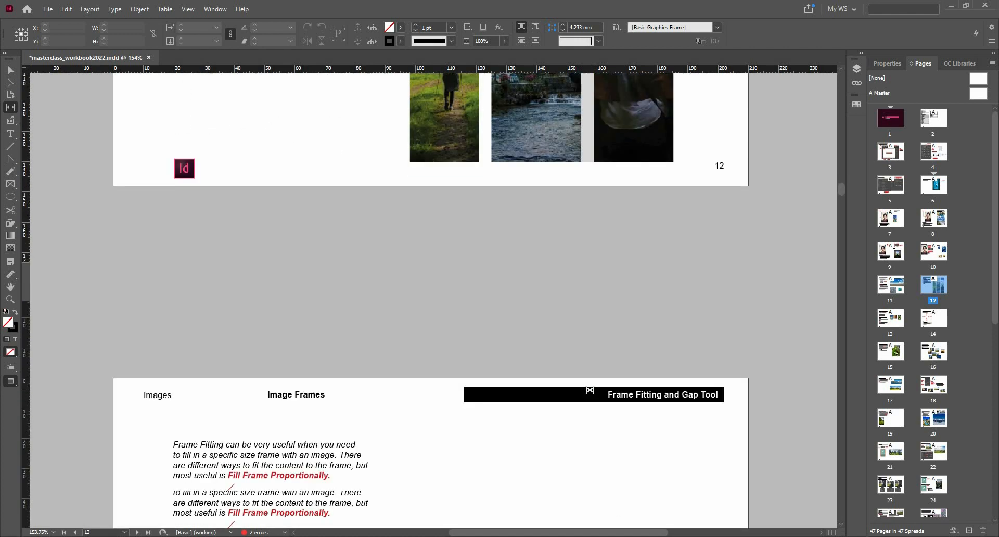
{"action": "scroll", "coordinate": [588, 389], "scroll_direction": "down", "scroll_amount": 4}
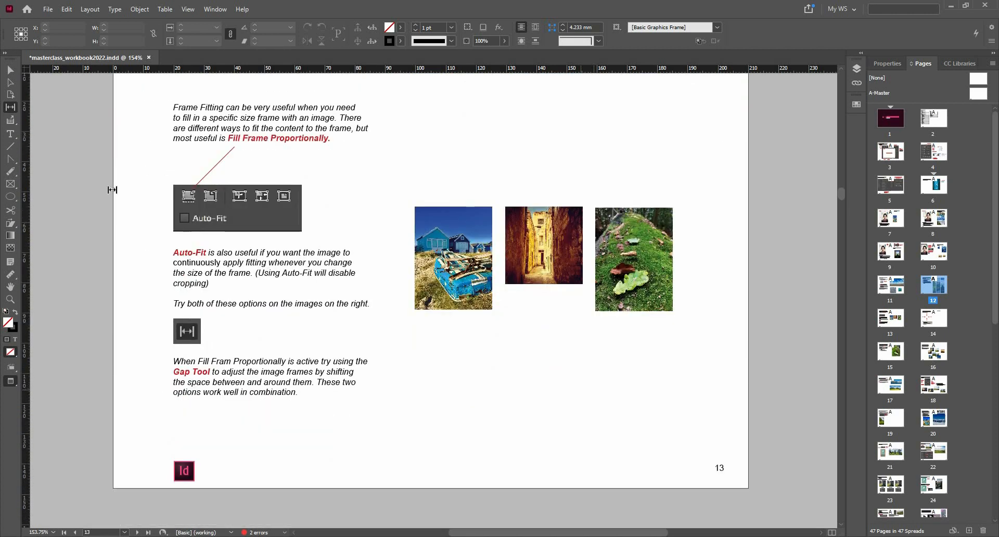
{"action": "left_click", "coordinate": [10, 72]}
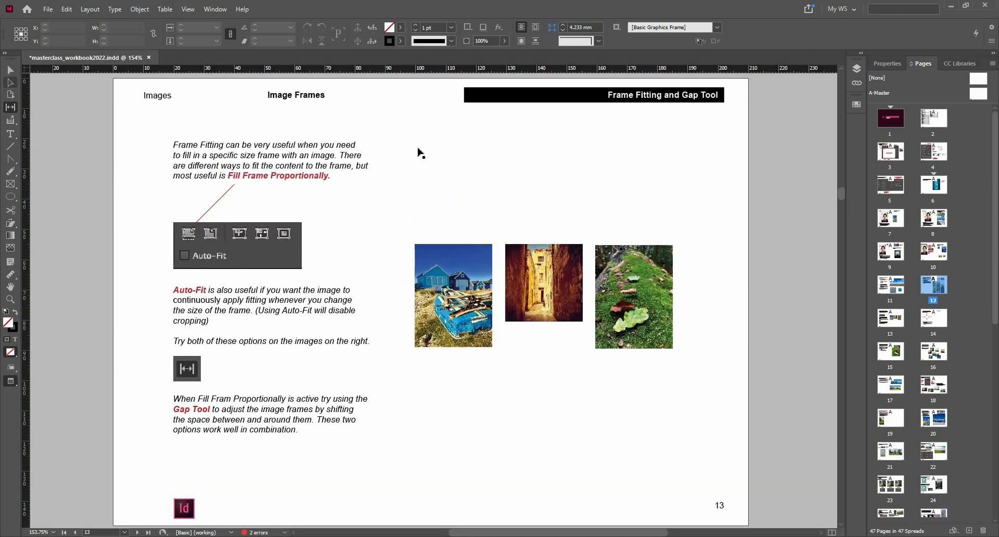
{"action": "left_click", "coordinate": [511, 193]}
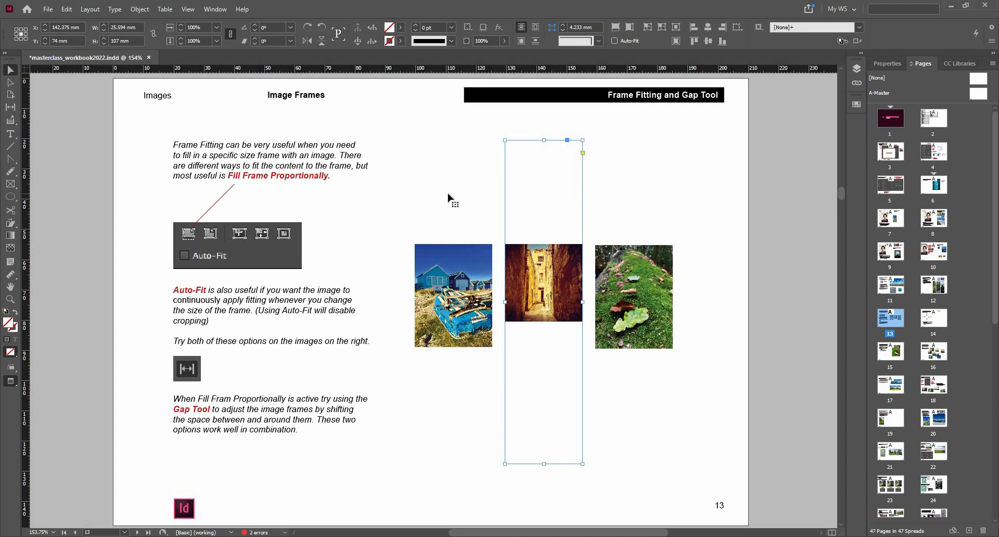
{"action": "left_click", "coordinate": [448, 197]}
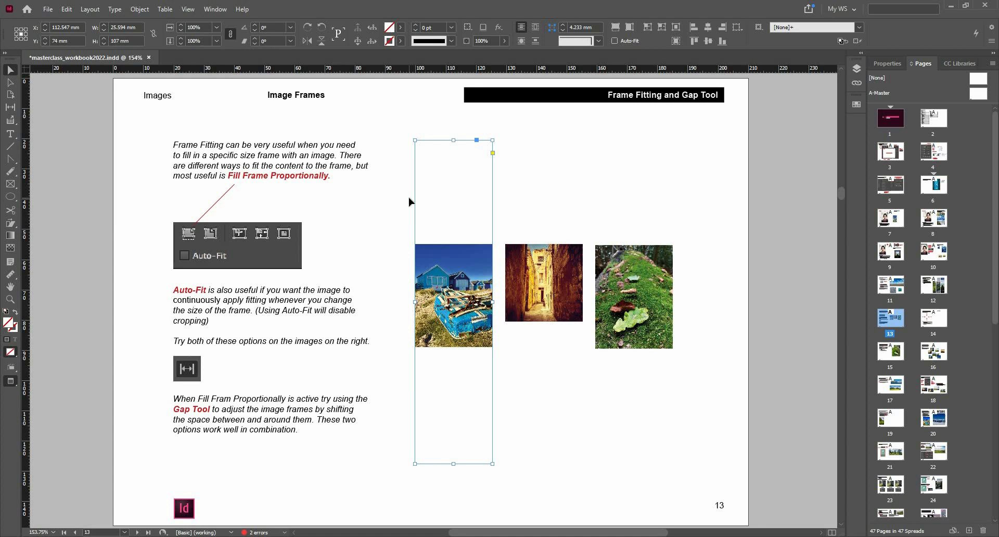
Go to the Gridify exercise on page 14 and load photo_01 through photo_09 from the Links folder for placing
{"action": "scroll", "coordinate": [409, 202], "scroll_direction": "down", "scroll_amount": 10}
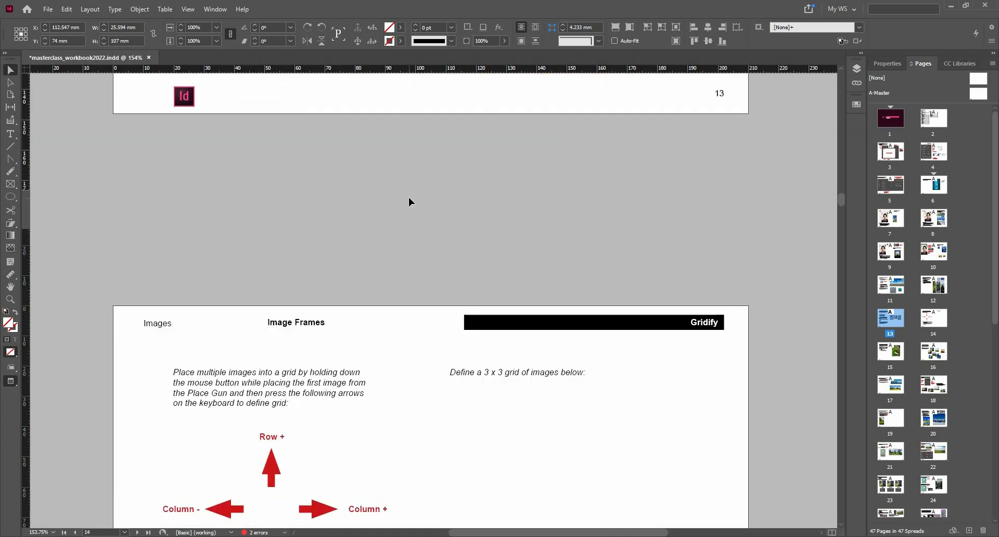
{"action": "scroll", "coordinate": [408, 200], "scroll_direction": "down", "scroll_amount": 1}
{"action": "scroll", "coordinate": [353, 156], "scroll_direction": "up", "scroll_amount": 1}
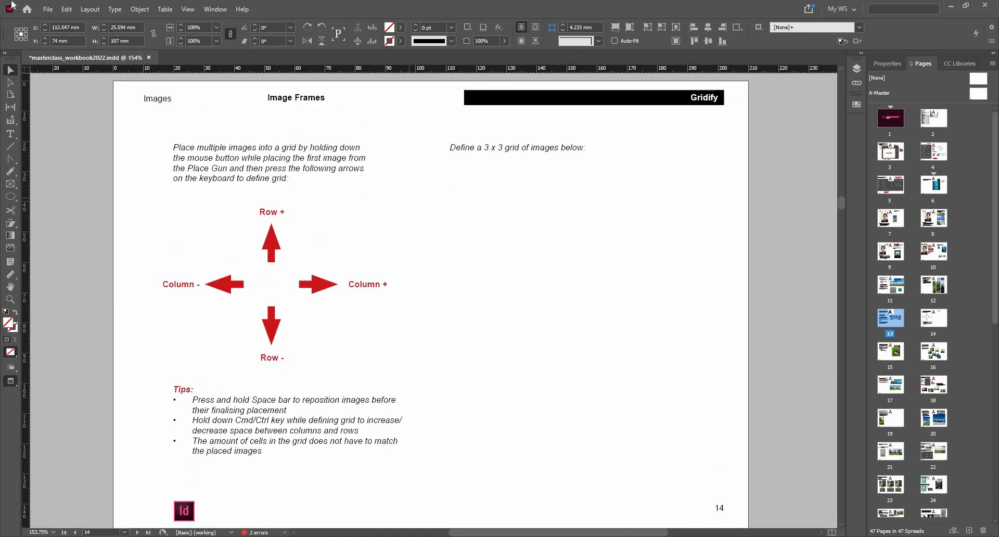
{"action": "left_click", "coordinate": [47, 9]}
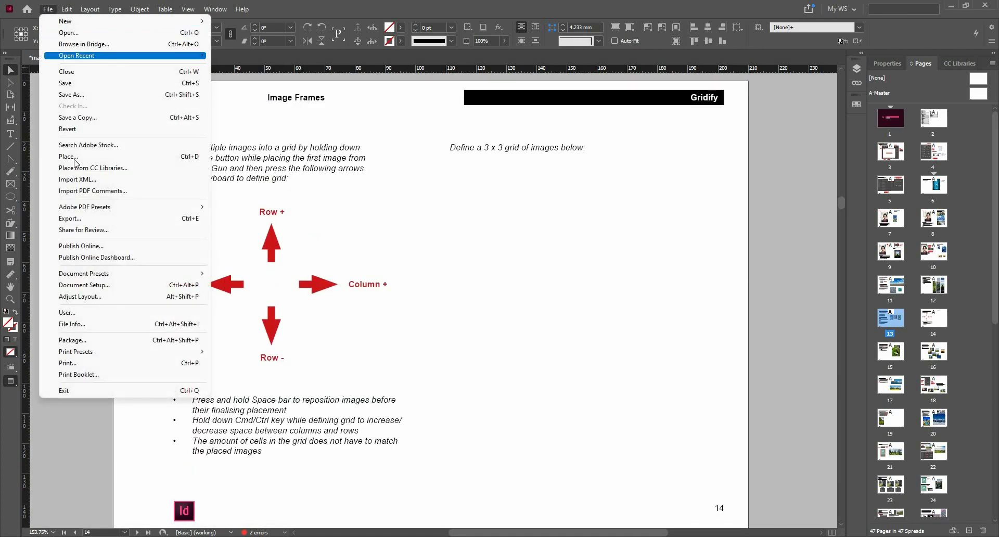
{"action": "left_click", "coordinate": [73, 156]}
{"action": "scroll", "coordinate": [640, 301], "scroll_direction": "down", "scroll_amount": 5}
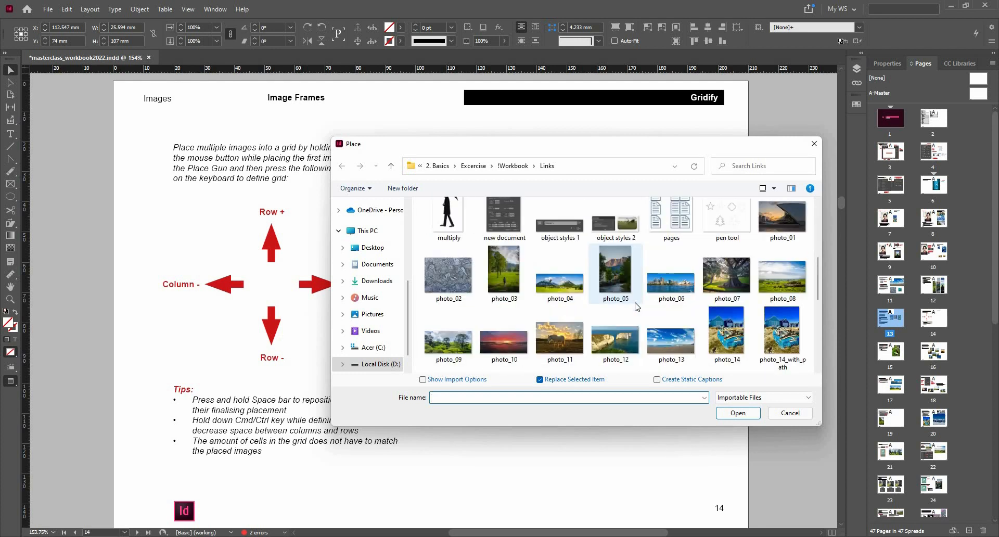
{"action": "scroll", "coordinate": [723, 267], "scroll_direction": "up", "scroll_amount": 3}
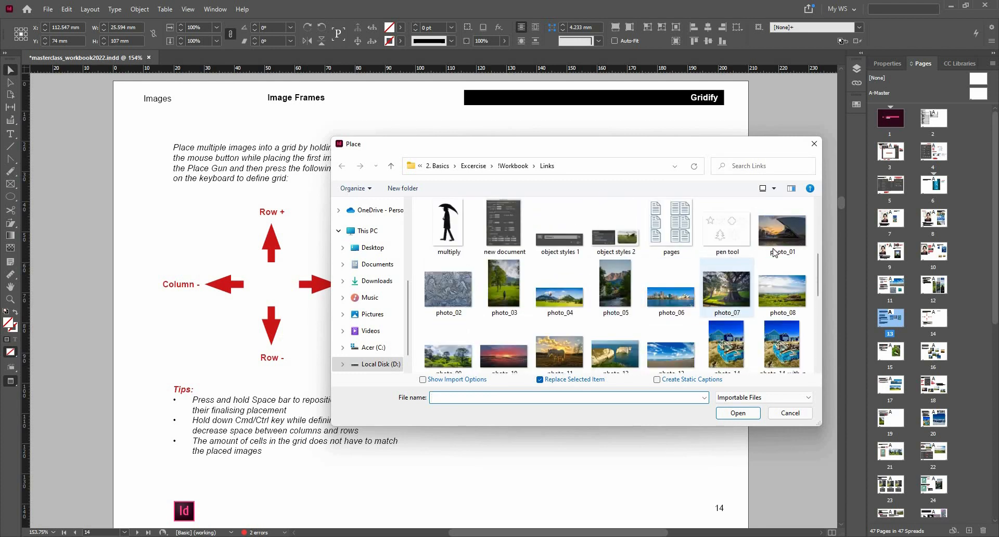
{"action": "left_click", "coordinate": [783, 229]}
{"action": "scroll", "coordinate": [678, 318], "scroll_direction": "down", "scroll_amount": 1}
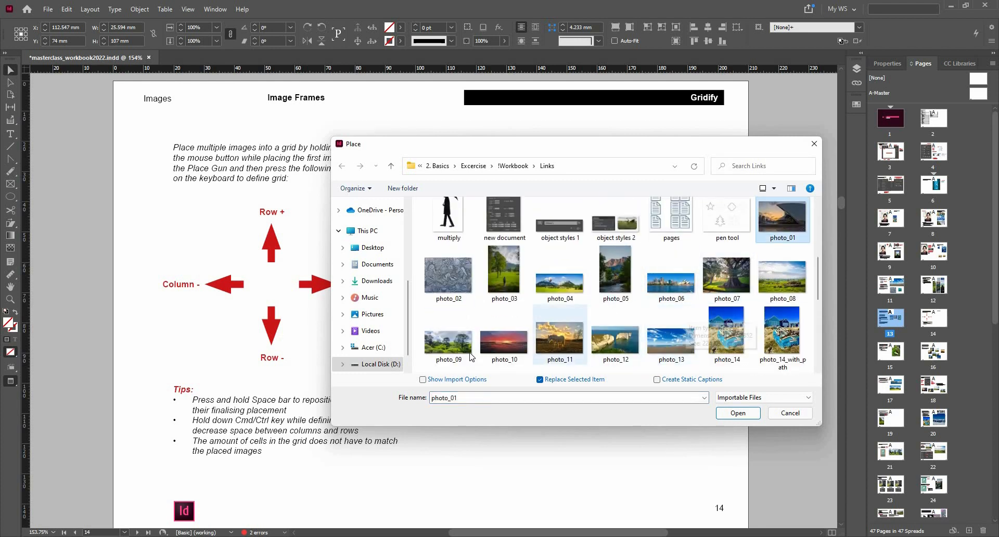
{"action": "left_click", "coordinate": [471, 356], "text": "shift"}
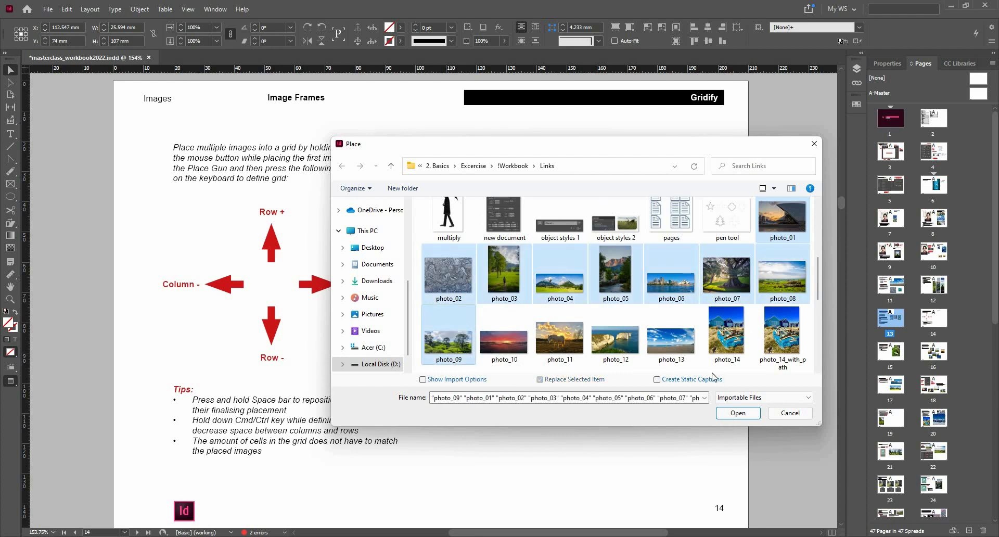
{"action": "left_click", "coordinate": [748, 414]}
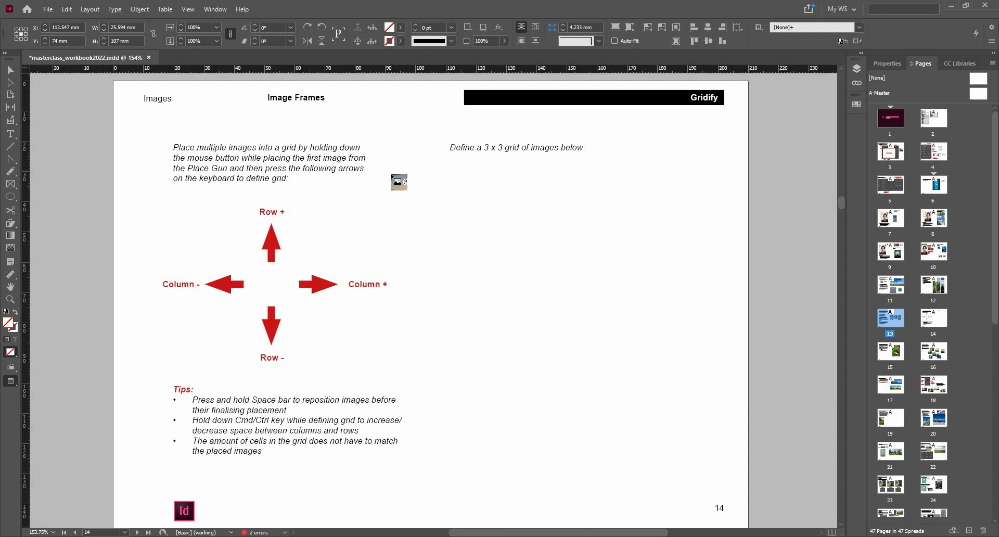
Try placing the first three loaded photos one by one at full size on page 14, and undo the placements
{"action": "left_click", "coordinate": [417, 192]}
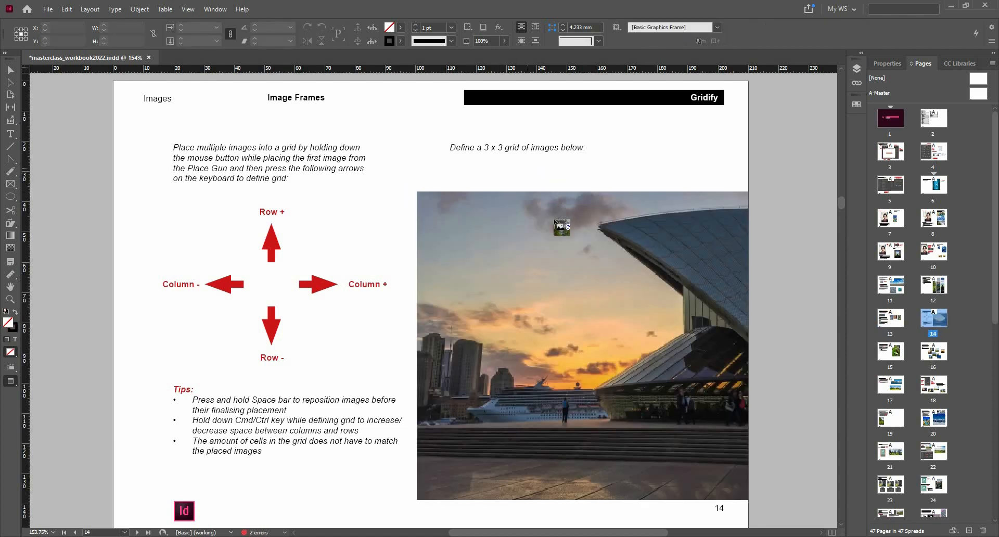
{"action": "left_click", "coordinate": [559, 209]}
{"action": "left_click", "coordinate": [481, 236]}
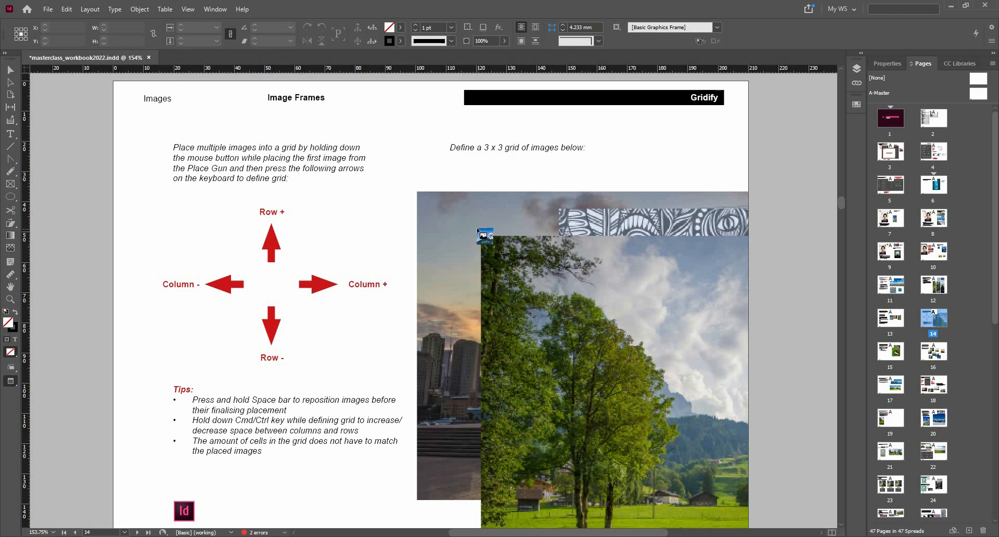
{"action": "key", "text": "ctrl+z"}
{"action": "key", "text": "ctrl+z"}
{"action": "key", "text": "ctrl+z"}
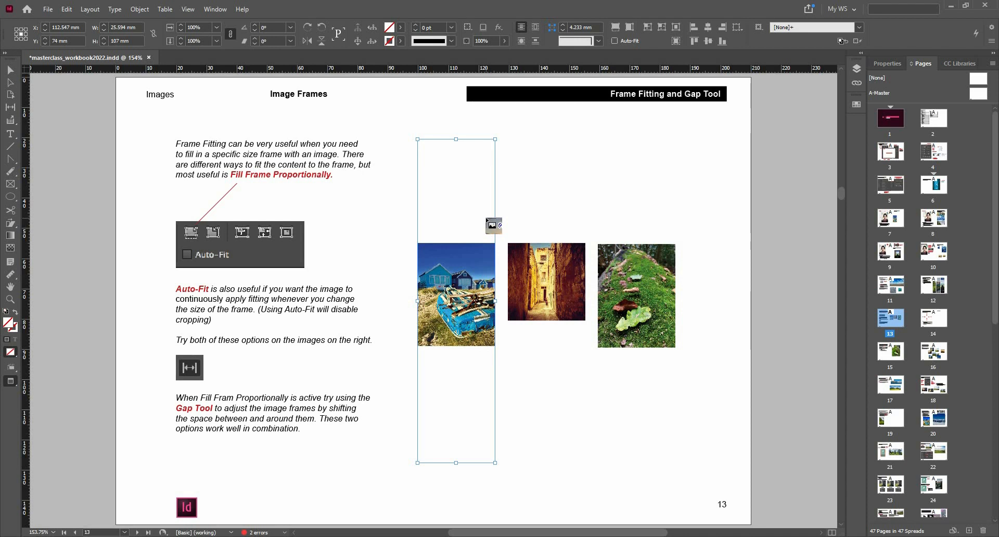
Place the nine loaded photos on page 14 as a 3 × 3 grid about 86 mm wide and 86 mm high
{"action": "scroll", "coordinate": [489, 223], "scroll_direction": "down", "scroll_amount": 2}
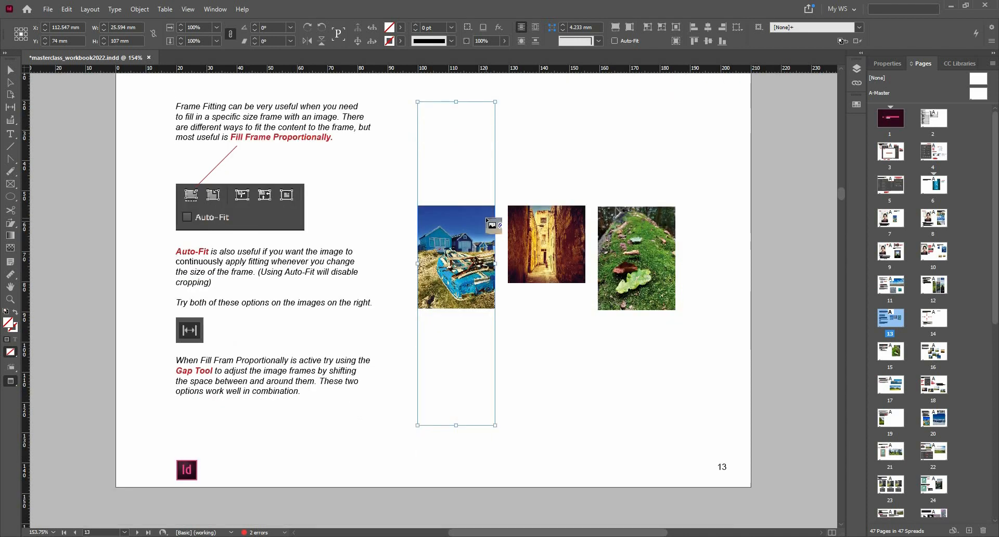
{"action": "scroll", "coordinate": [492, 224], "scroll_direction": "down", "scroll_amount": 3}
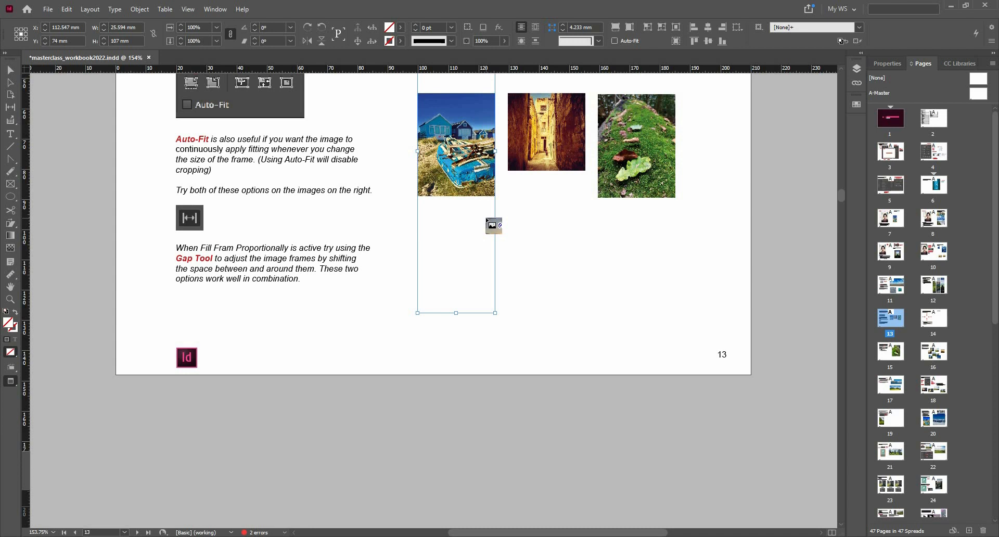
{"action": "scroll", "coordinate": [493, 225], "scroll_direction": "up", "scroll_amount": 4}
{"action": "scroll", "coordinate": [491, 225], "scroll_direction": "down", "scroll_amount": 4}
{"action": "scroll", "coordinate": [492, 225], "scroll_direction": "down", "scroll_amount": 13}
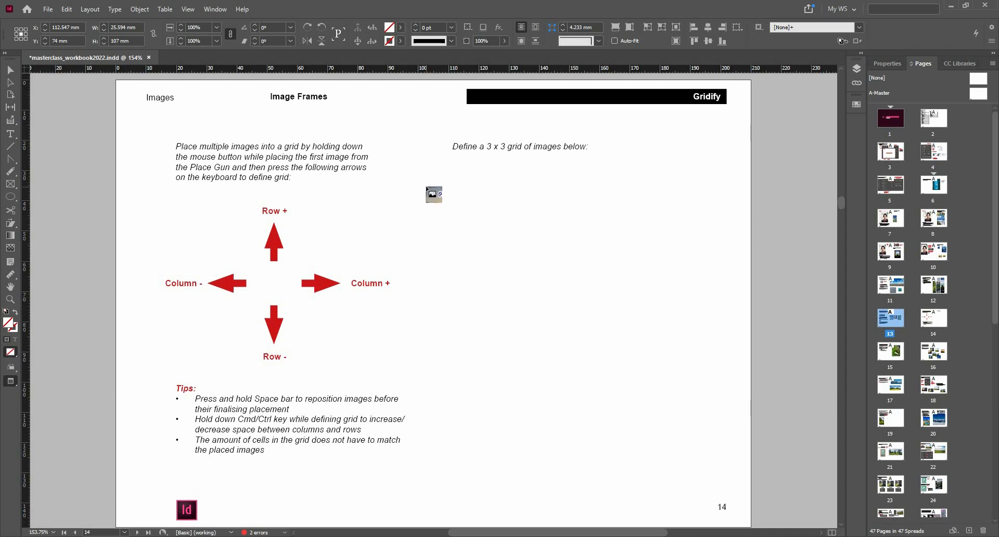
{"action": "left_click_drag", "start_coordinate": [428, 172], "coordinate": [561, 356]}
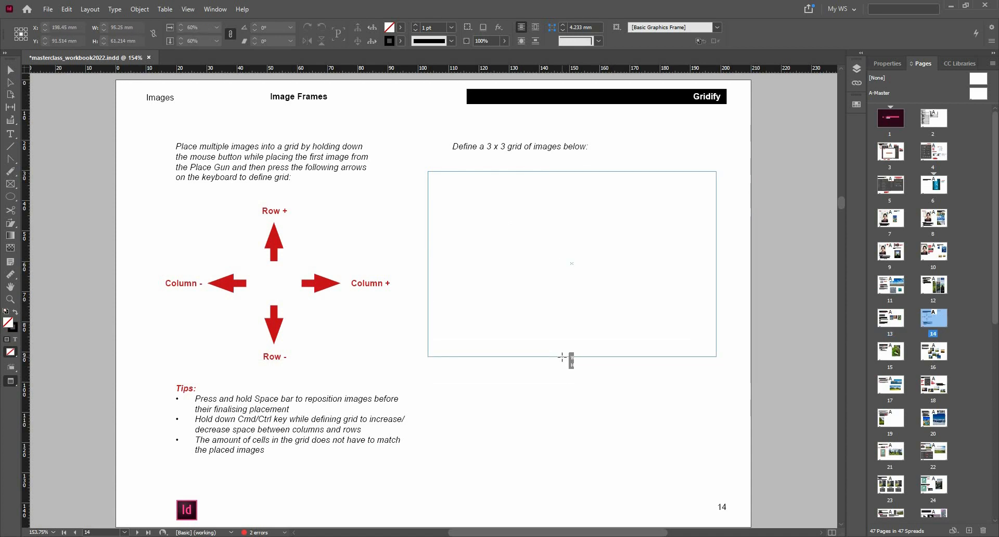
{"action": "left_click_drag", "start_coordinate": [561, 357], "coordinate": [562, 357]}
{"action": "key", "text": "Up"}
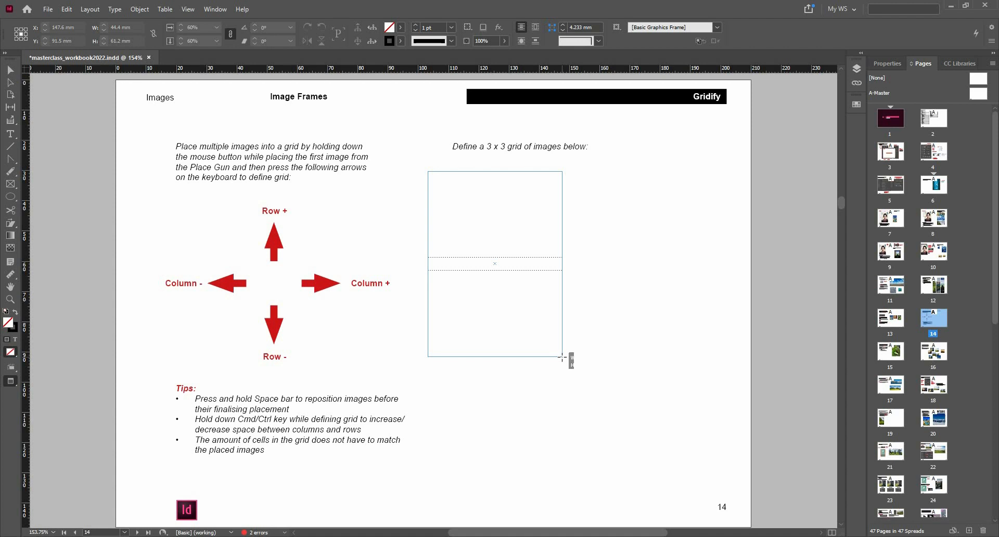
{"action": "key", "text": "Up"}
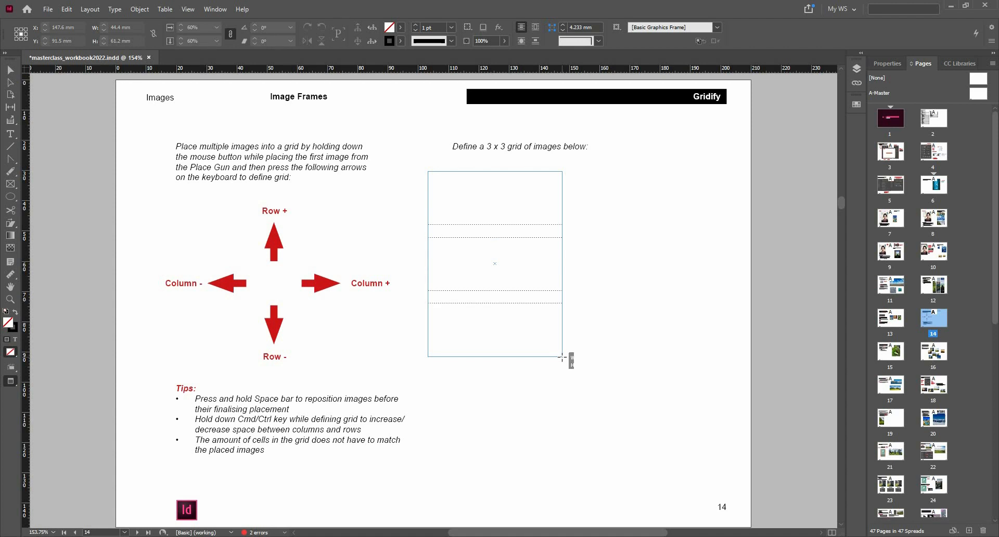
{"action": "key", "text": "Right"}
{"action": "left_click_drag", "start_coordinate": [562, 356], "coordinate": [685, 433]}
{"action": "key", "text": "Right"}
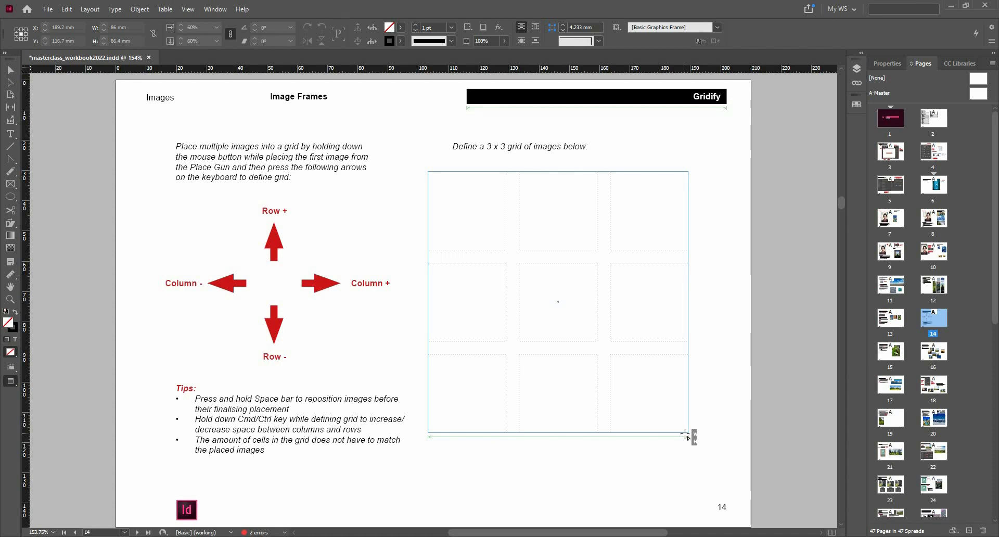
{"action": "left_click_drag", "start_coordinate": [686, 434], "coordinate": [685, 434]}
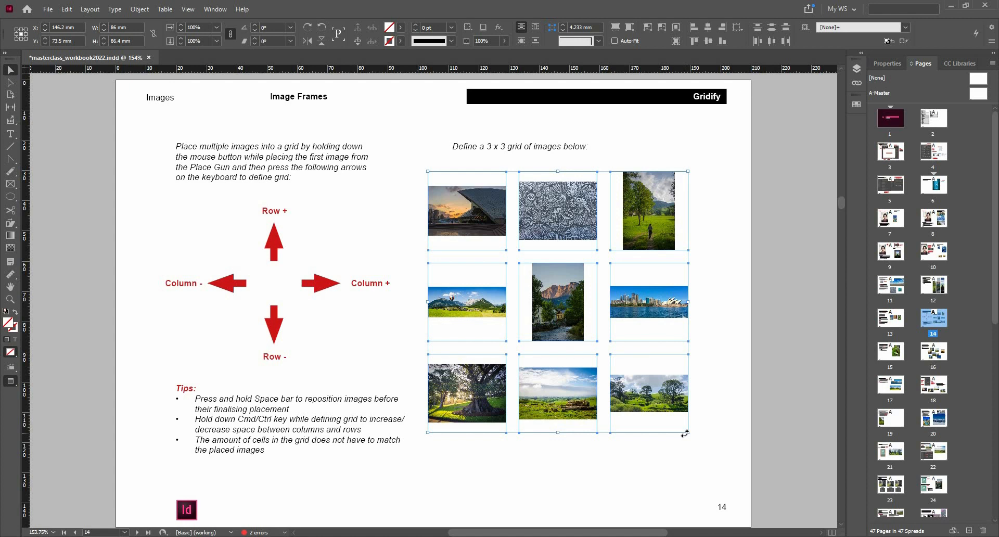
Fill all nine grid frames proportionally with their photos and clear the selection
{"action": "left_click", "coordinate": [615, 29]}
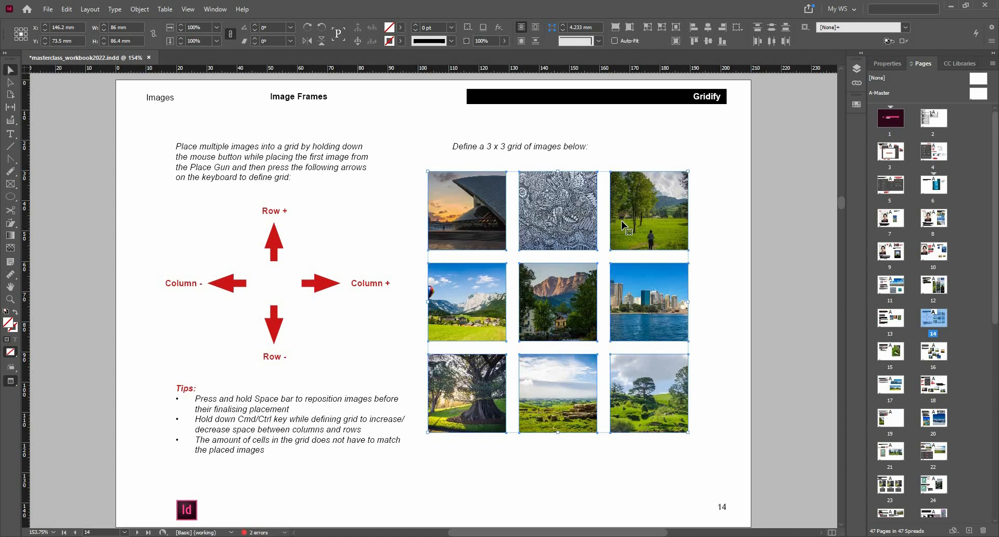
{"action": "key", "text": "ctrl+shift+a"}
Try repositioning the pattern photo inside its frame in the middle of the grid's first row
{"action": "left_click", "coordinate": [575, 218]}
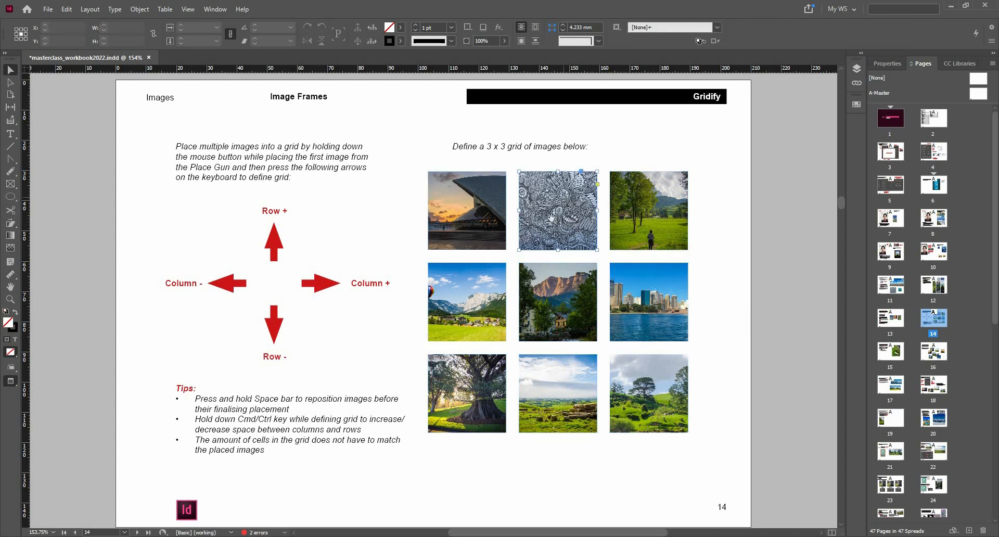
{"action": "scroll", "coordinate": [557, 229], "scroll_direction": "up", "scroll_amount": 1}
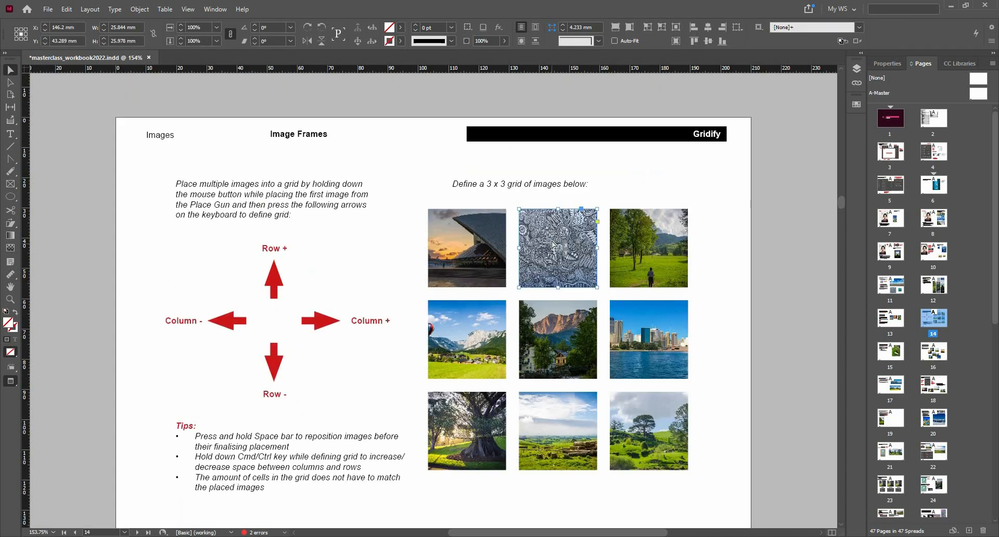
{"action": "left_click_drag", "start_coordinate": [574, 258], "coordinate": [599, 250]}
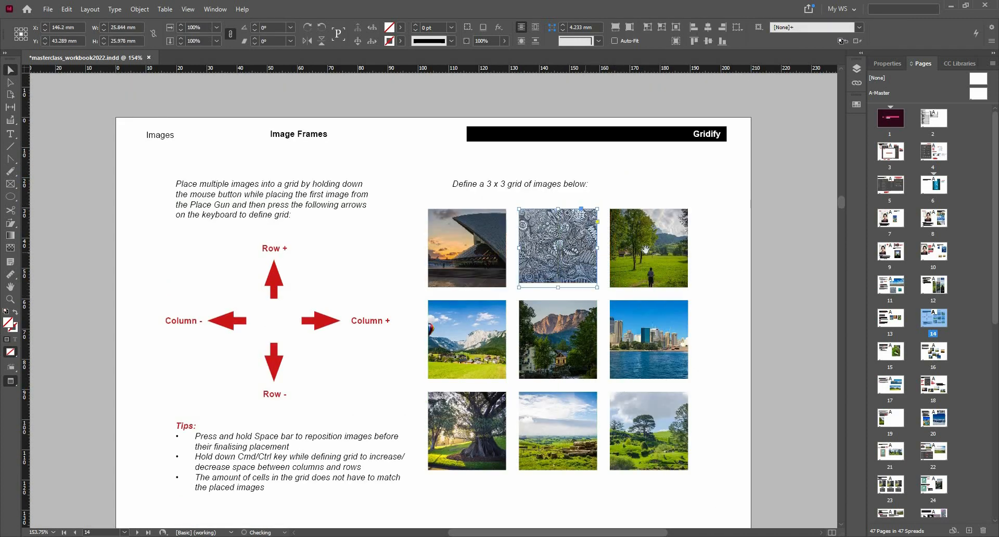
{"action": "scroll", "coordinate": [644, 270], "scroll_direction": "up", "scroll_amount": 1}
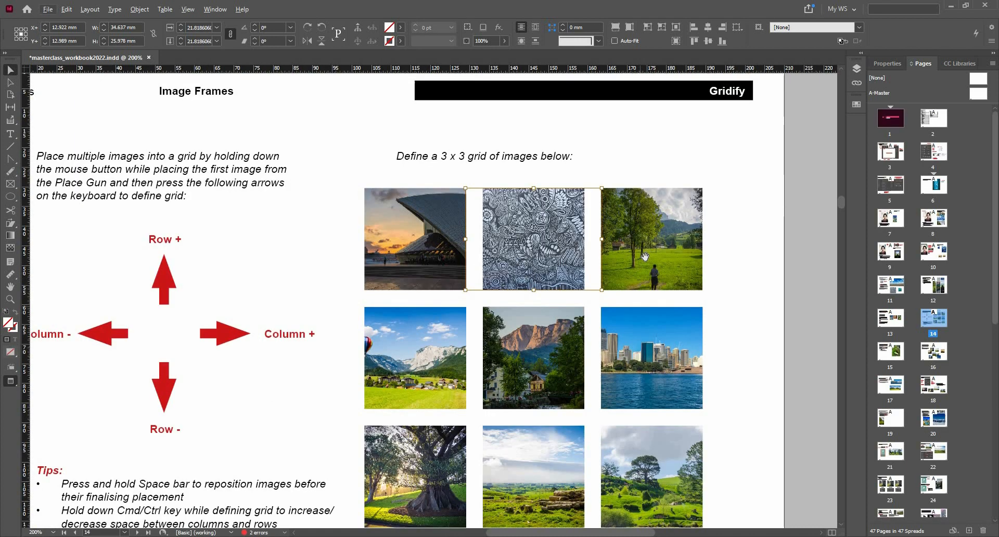
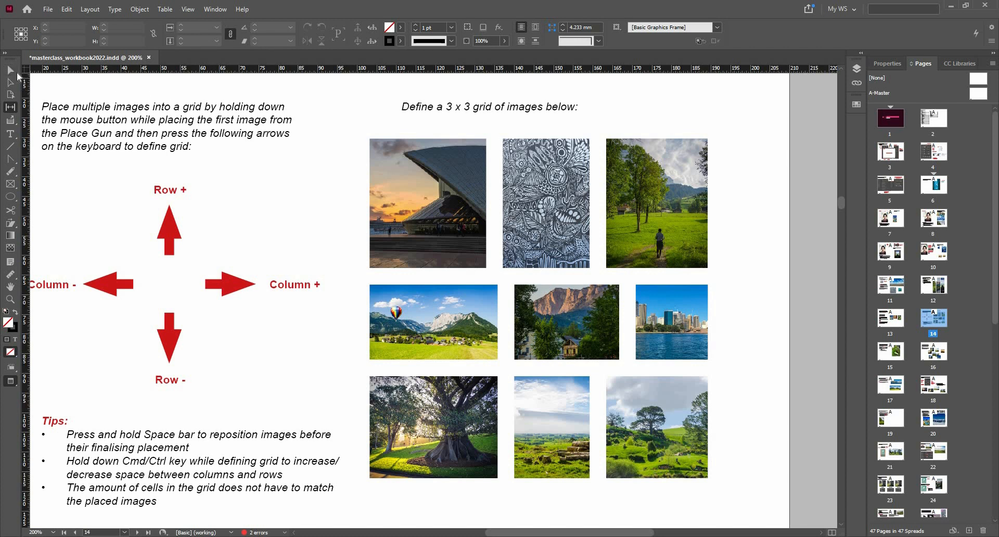
Switch to the Selection tool, fit the page in view and go to the Links exercise on page 15
{"action": "left_click", "coordinate": [12, 72]}
{"action": "key", "text": "ctrl+0"}
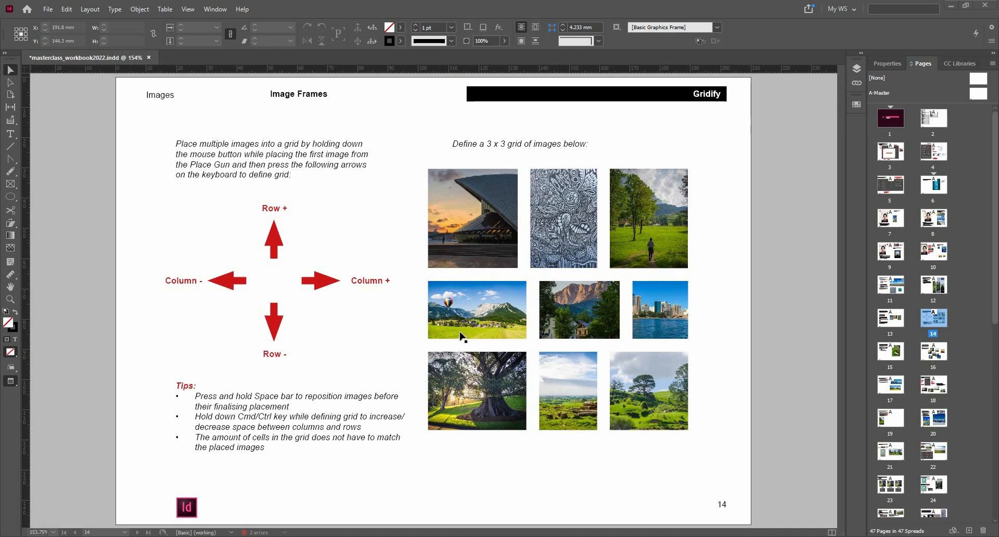
{"action": "scroll", "coordinate": [489, 327], "scroll_direction": "down", "scroll_amount": 4}
{"action": "scroll", "coordinate": [488, 322], "scroll_direction": "down", "scroll_amount": 7}
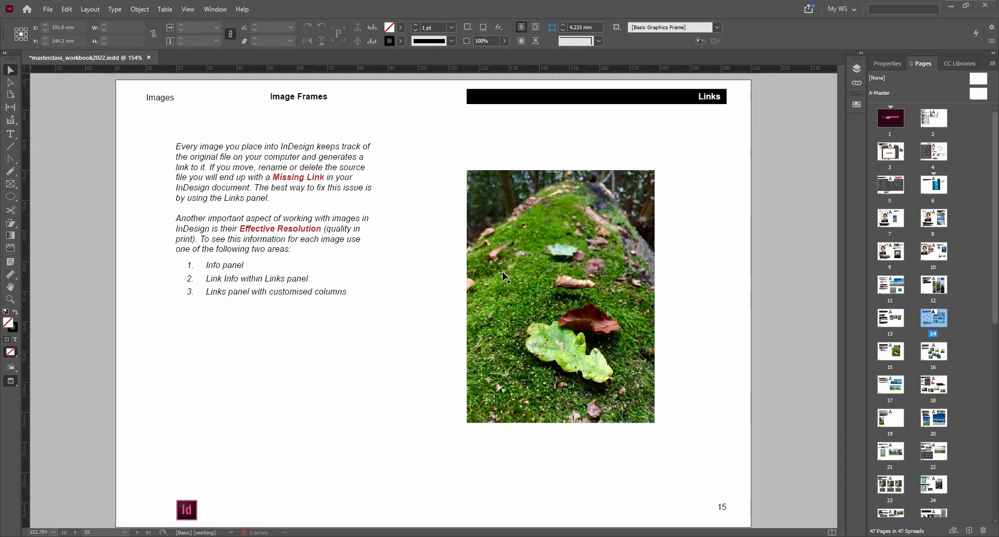
Select the moss photo on page 15, leave preview mode and display the link information for photo_22.jpg
{"action": "left_click", "coordinate": [579, 197]}
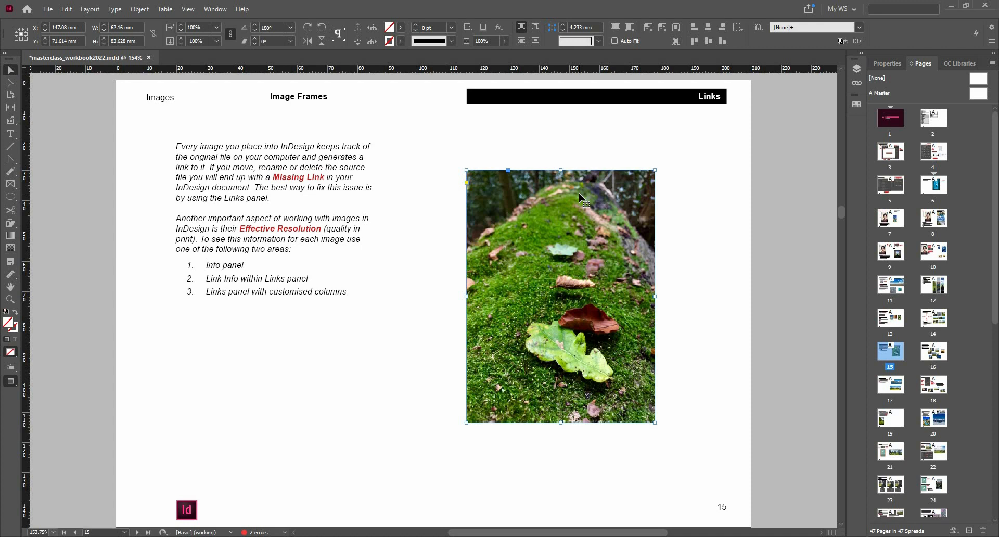
{"action": "key", "text": "w"}
{"action": "key", "text": "ctrl+equal"}
{"action": "key", "text": "ctrl+equal"}
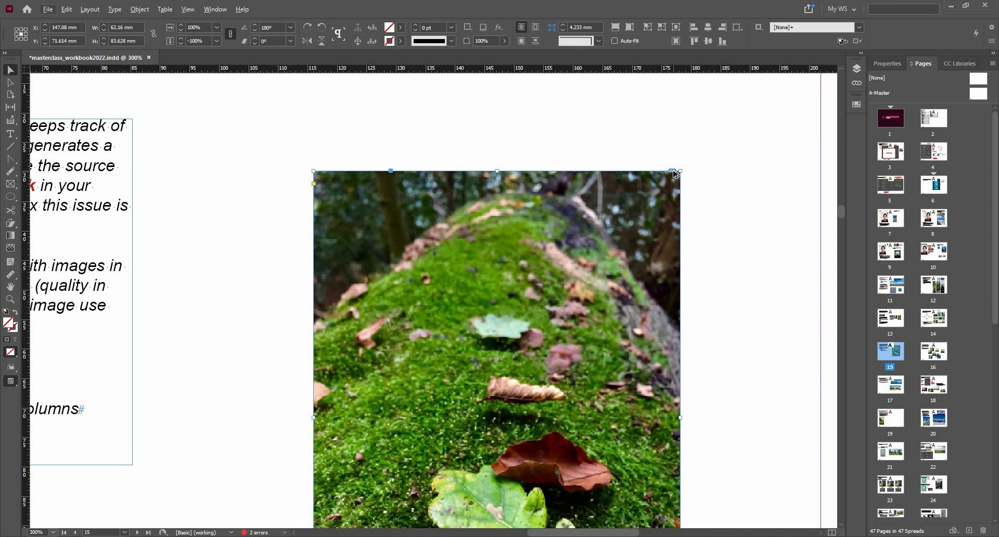
{"action": "left_click", "coordinate": [672, 171], "text": "alt"}
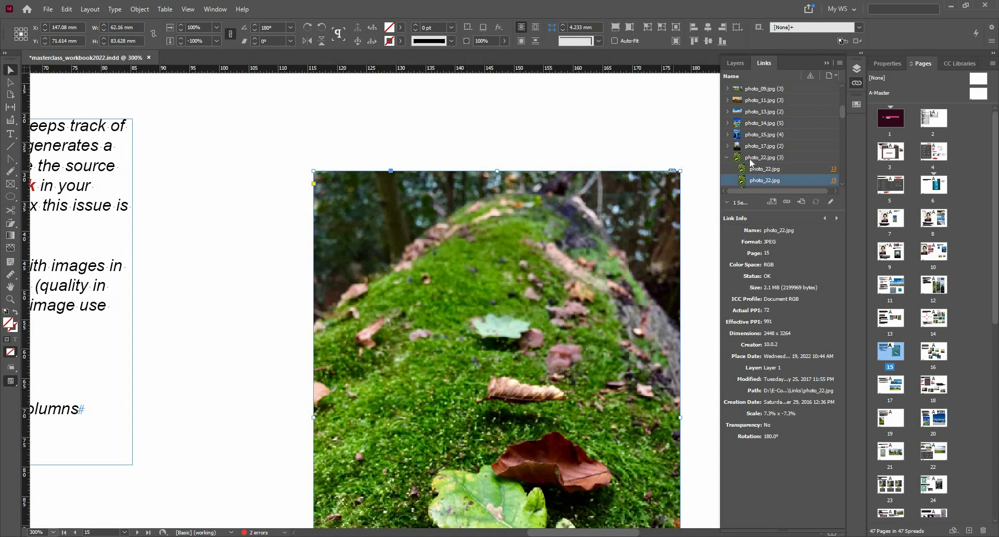
{"action": "scroll", "coordinate": [788, 172], "scroll_direction": "down", "scroll_amount": 2}
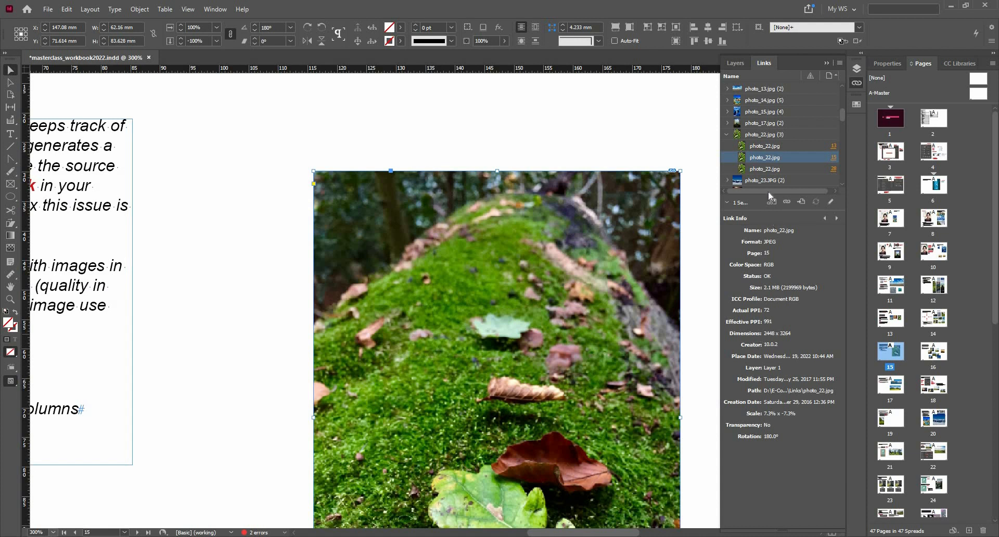
Reveal the linked photo_22.jpg in File Explorer, rename the file photo_22x and return to the InDesign document
{"action": "right_click", "coordinate": [782, 156]}
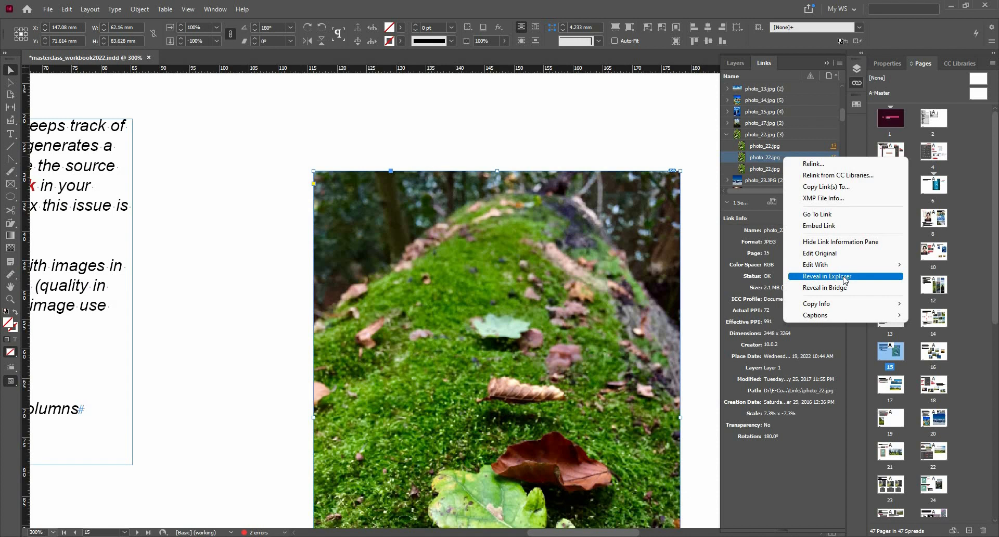
{"action": "left_click", "coordinate": [843, 277]}
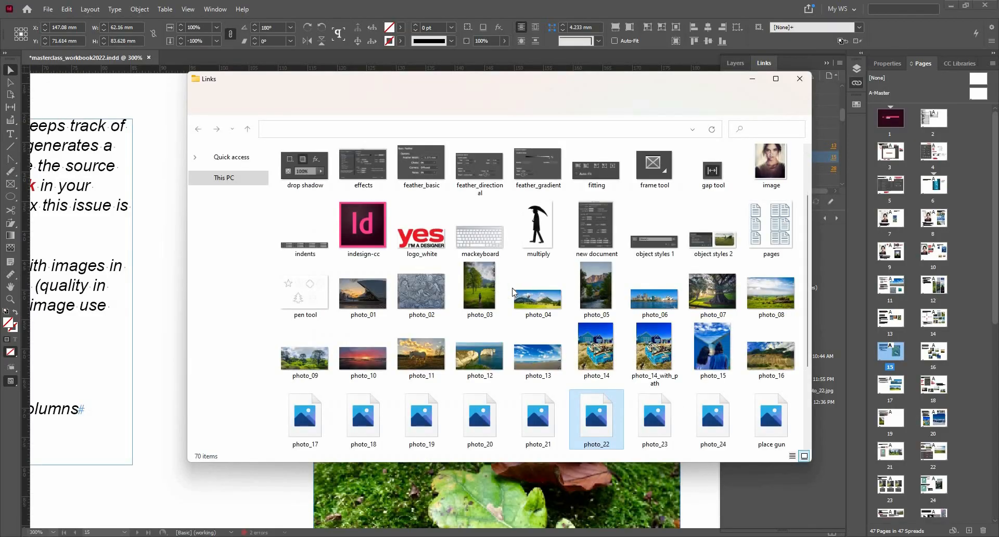
{"action": "scroll", "coordinate": [573, 312], "scroll_direction": "down", "scroll_amount": 2}
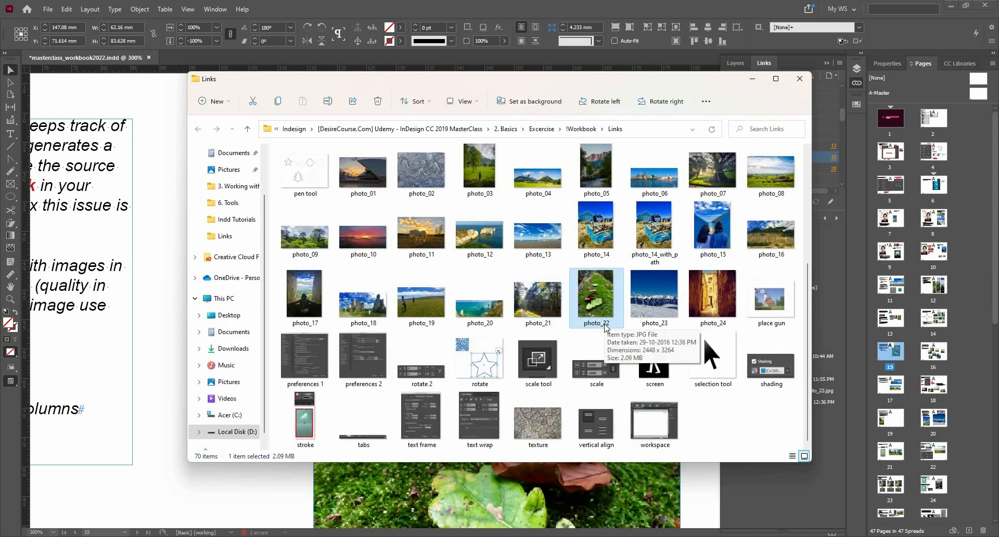
{"action": "left_click", "coordinate": [603, 323]}
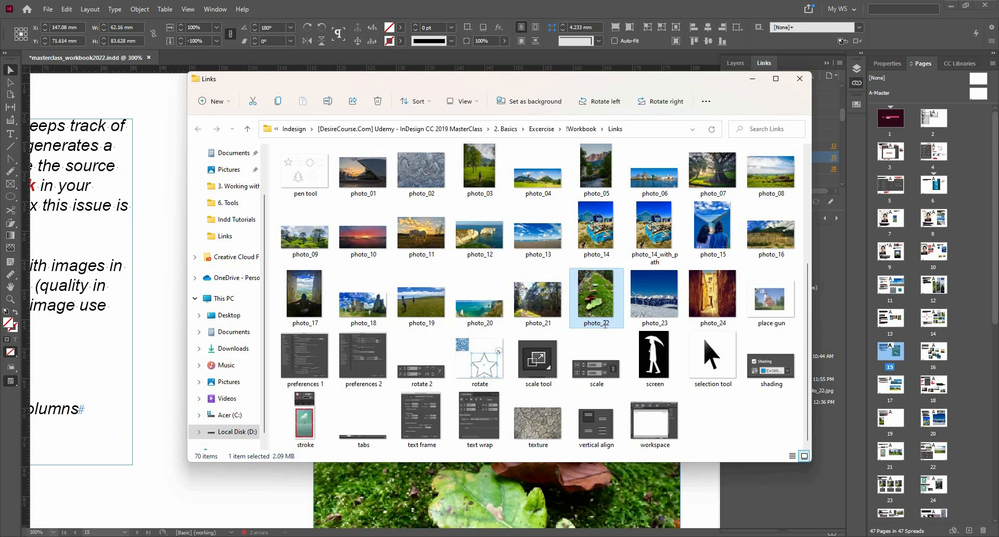
{"action": "left_click", "coordinate": [613, 323]}
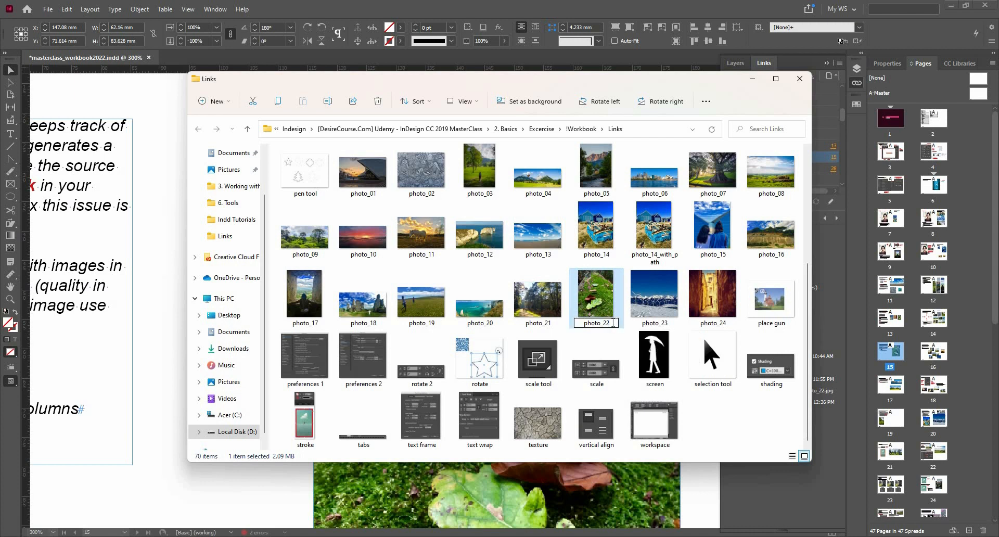
{"action": "type", "text": "x"}
{"action": "key", "text": "Return"}
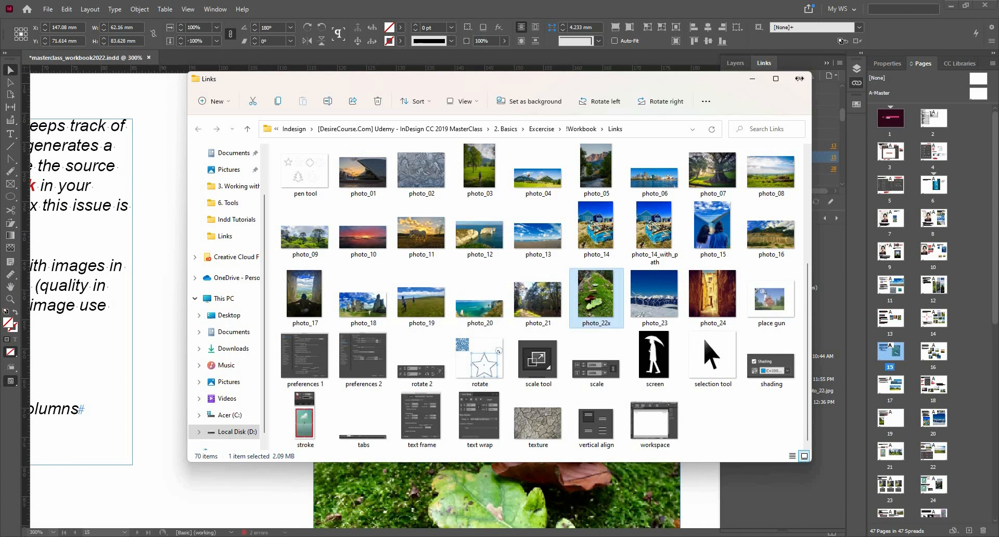
{"action": "left_click", "coordinate": [799, 78]}
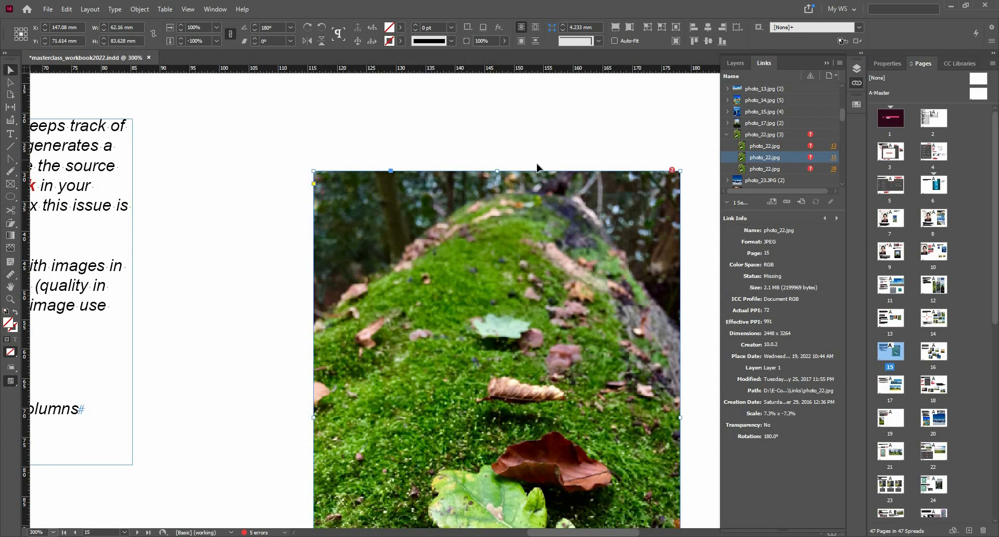
Examine the display quality of the moss photo with the missing link at magnifications up to 800%
{"action": "scroll", "coordinate": [576, 269], "scroll_direction": "up", "scroll_amount": 2}
{"action": "left_click_drag", "start_coordinate": [571, 337], "coordinate": [582, 86]}
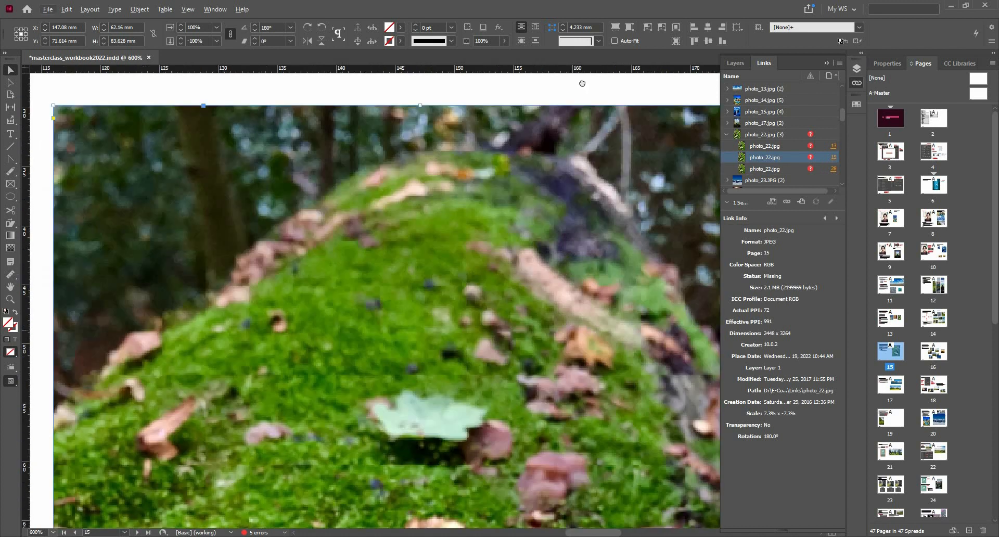
{"action": "scroll", "coordinate": [534, 289], "scroll_direction": "up", "scroll_amount": 1}
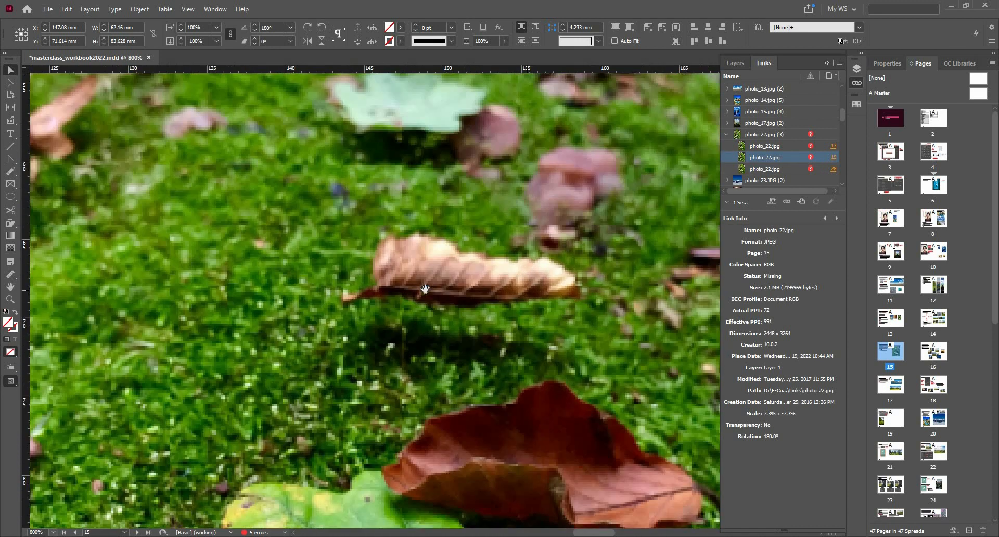
{"action": "key", "text": "alt"}
{"action": "scroll", "coordinate": [449, 302], "scroll_direction": "down", "scroll_amount": 1}
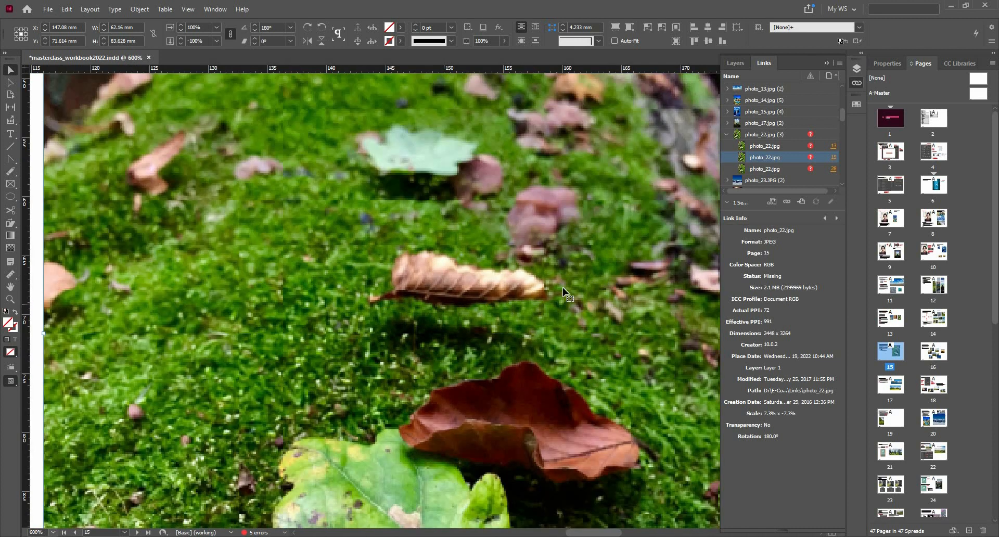
{"action": "scroll", "coordinate": [612, 263], "scroll_direction": "down", "scroll_amount": 1}
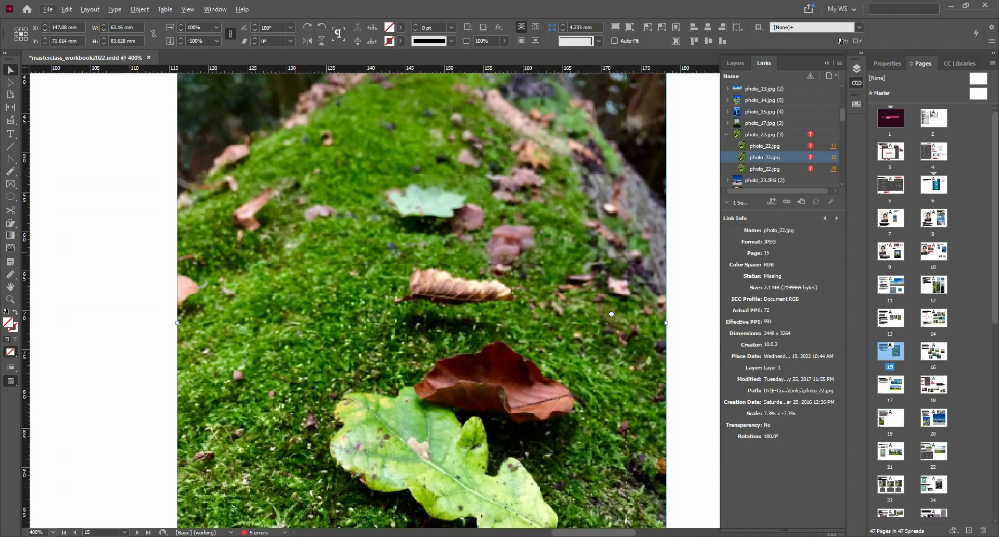
{"action": "scroll", "coordinate": [608, 337], "scroll_direction": "up", "scroll_amount": 3}
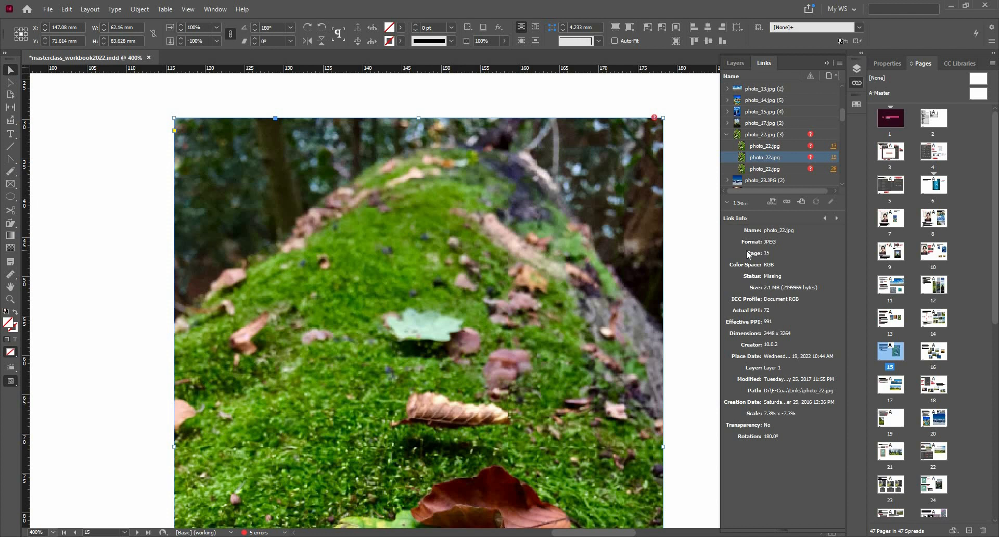
Relink the missing page 15 instance of photo_22.jpg to photo_22x in the workbook's Links folder
{"action": "left_click", "coordinate": [809, 162]}
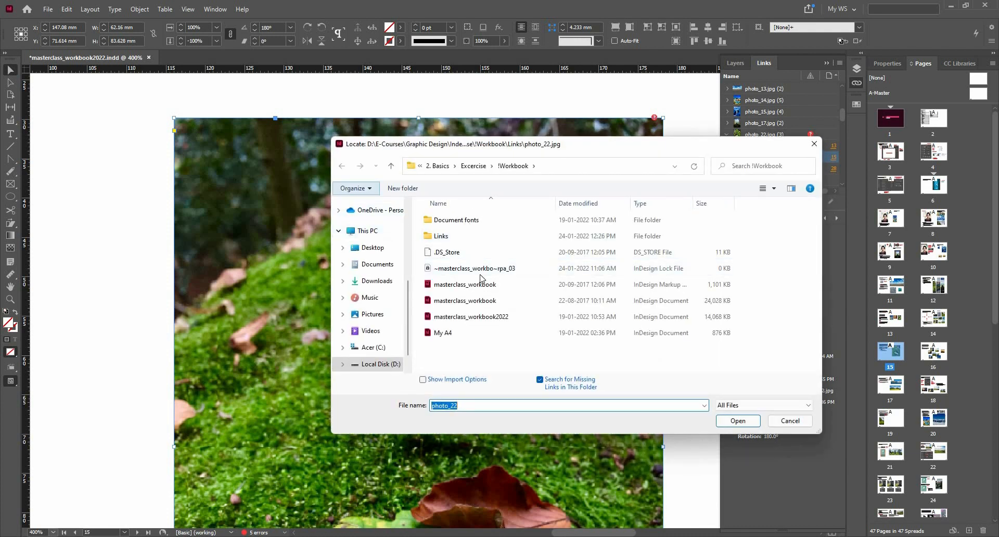
{"action": "double_click", "coordinate": [441, 236]}
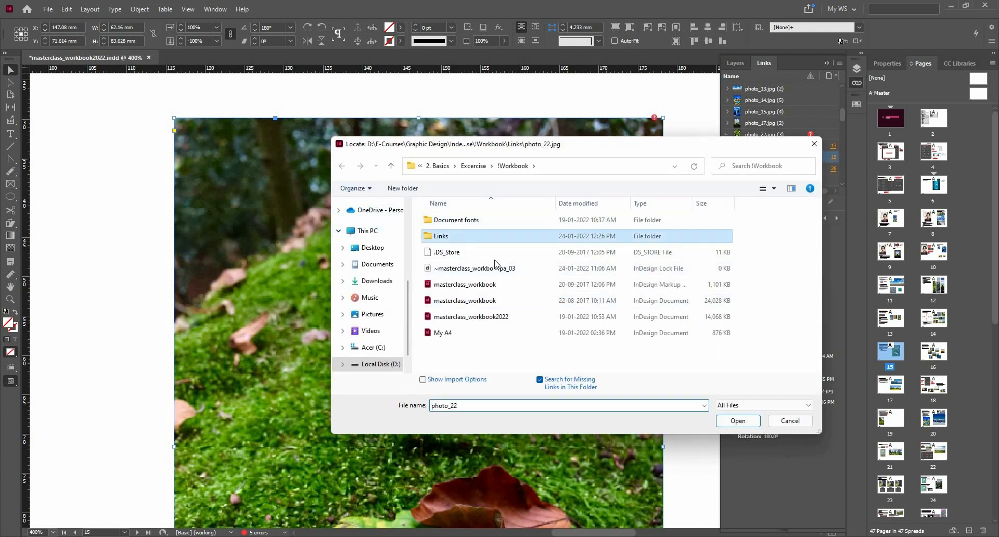
{"action": "scroll", "coordinate": [695, 302], "scroll_direction": "down", "scroll_amount": 3}
{"action": "scroll", "coordinate": [694, 302], "scroll_direction": "down", "scroll_amount": 5}
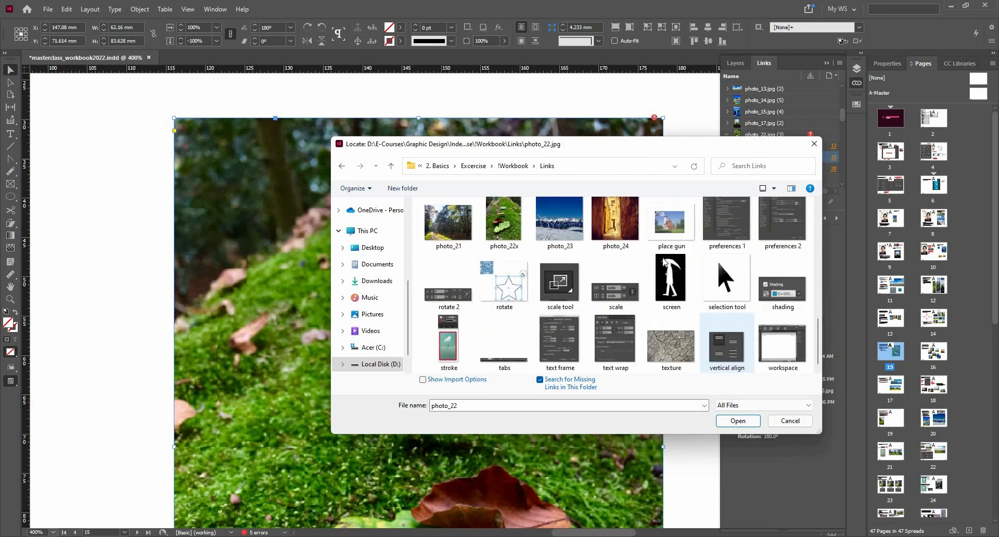
{"action": "left_click", "coordinate": [747, 421]}
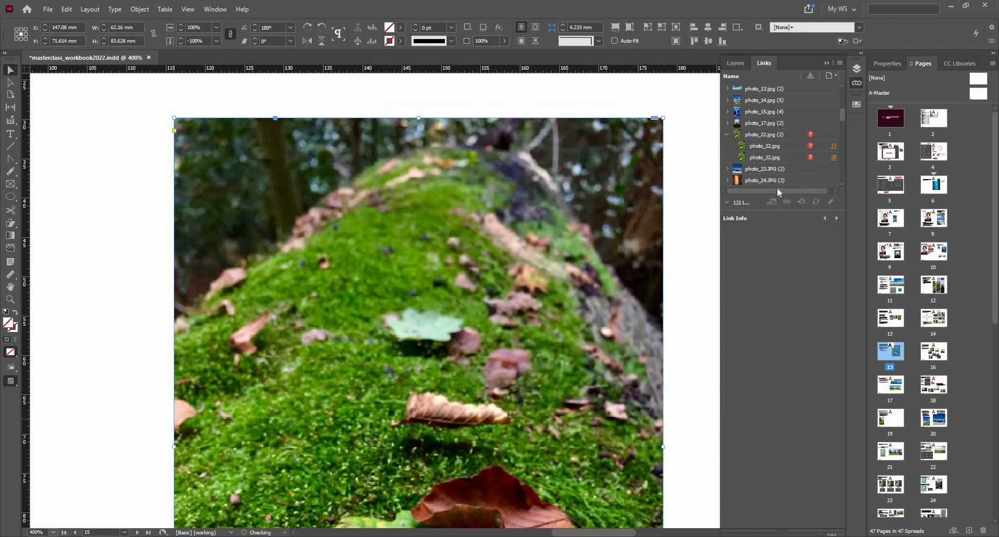
Relink the remaining missing instances of photo_22.jpg to photo_22x in the Links folder
{"action": "scroll", "coordinate": [479, 349], "scroll_direction": "up", "scroll_amount": 1}
{"action": "scroll", "coordinate": [515, 208], "scroll_direction": "down", "scroll_amount": 2}
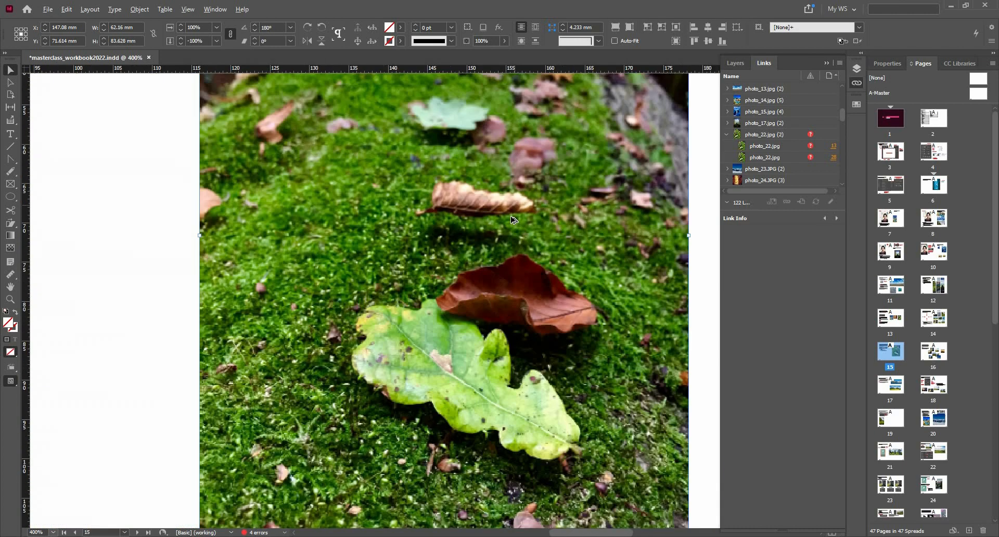
{"action": "scroll", "coordinate": [508, 326], "scroll_direction": "down", "scroll_amount": 1}
{"action": "scroll", "coordinate": [557, 344], "scroll_direction": "up", "scroll_amount": 3}
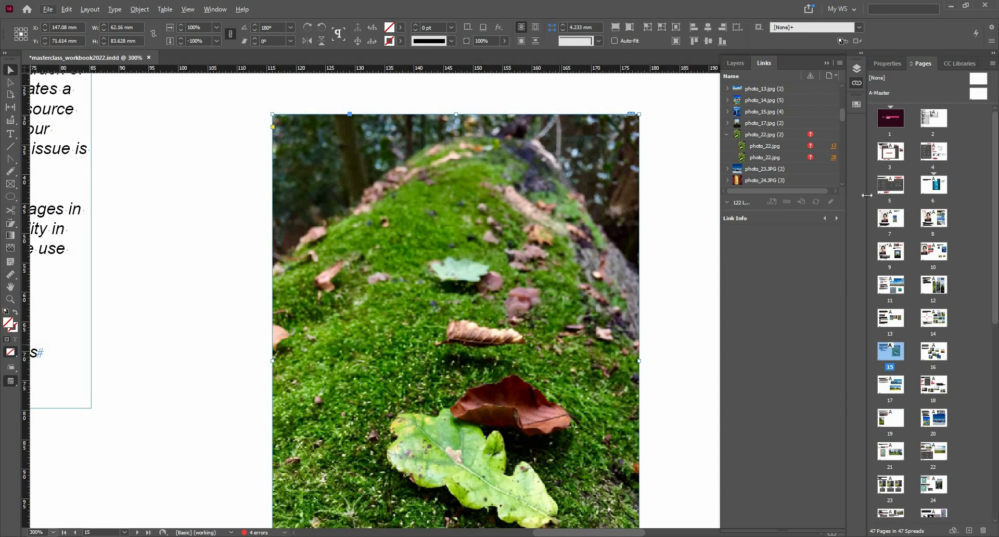
{"action": "double_click", "coordinate": [814, 135]}
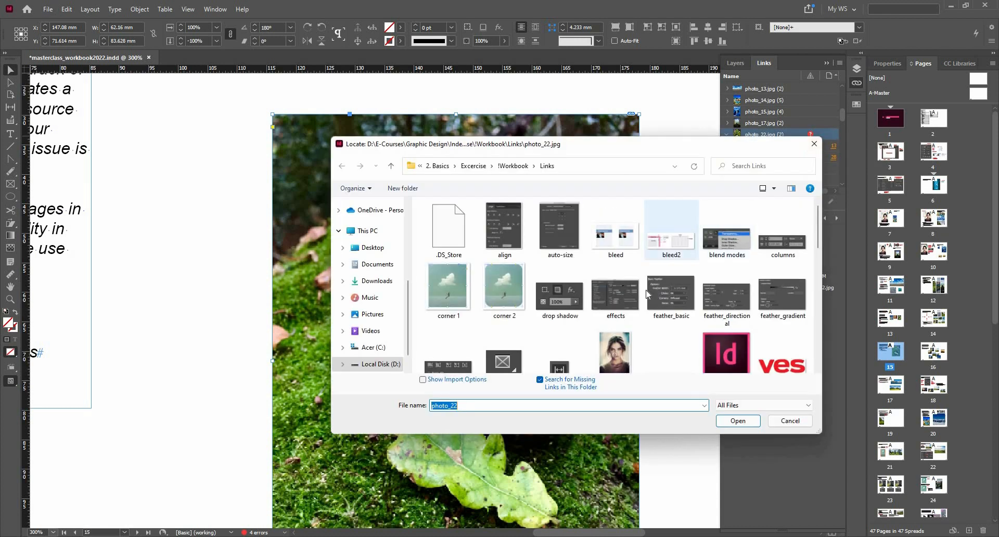
{"action": "scroll", "coordinate": [656, 285], "scroll_direction": "down", "scroll_amount": 2}
{"action": "left_click", "coordinate": [577, 315]}
{"action": "scroll", "coordinate": [588, 333], "scroll_direction": "down", "scroll_amount": 2}
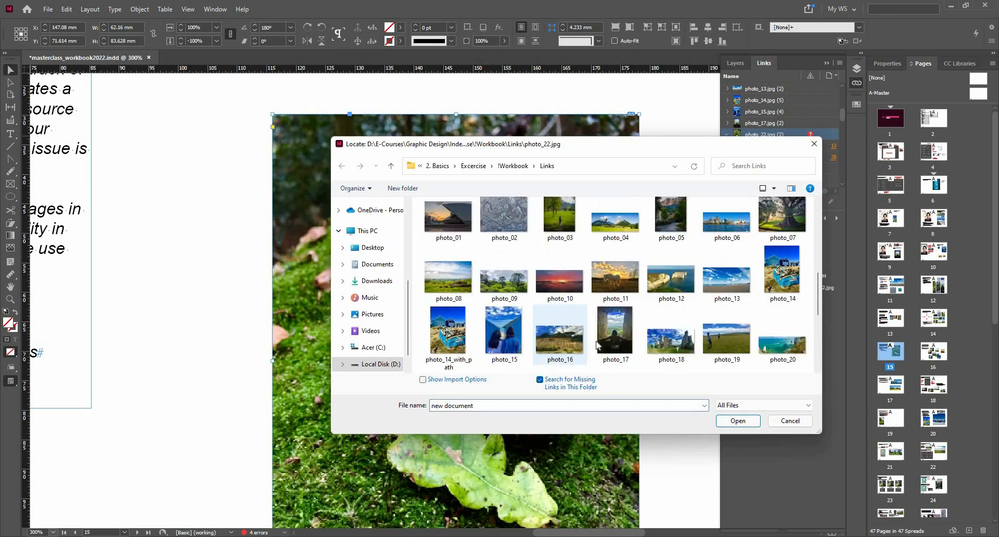
{"action": "scroll", "coordinate": [593, 338], "scroll_direction": "down", "scroll_amount": 1}
{"action": "left_click", "coordinate": [504, 338]}
{"action": "left_click", "coordinate": [742, 422]}
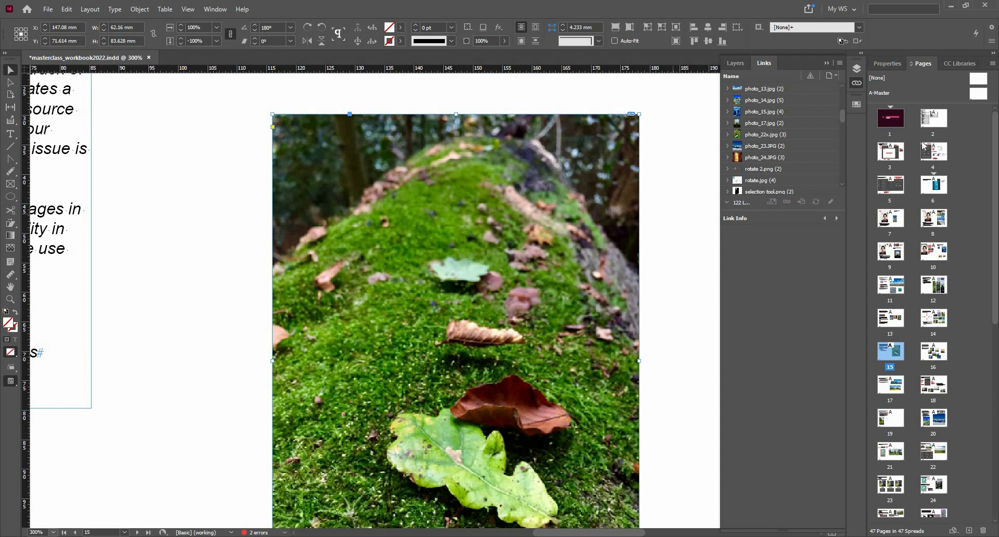
Embed all instances of photo_22x.jpg in the document
{"action": "left_click", "coordinate": [796, 136]}
{"action": "right_click", "coordinate": [796, 135]}
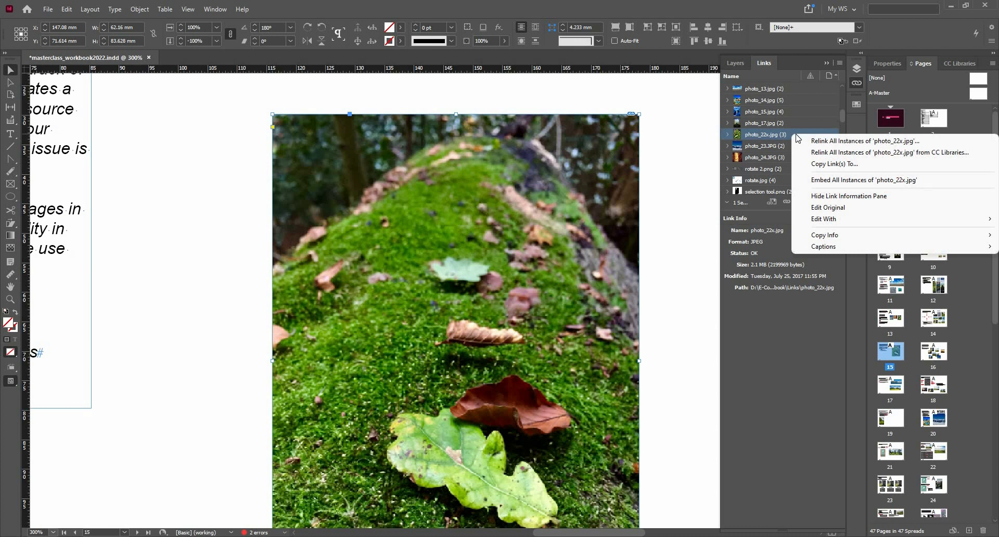
{"action": "left_click", "coordinate": [832, 181]}
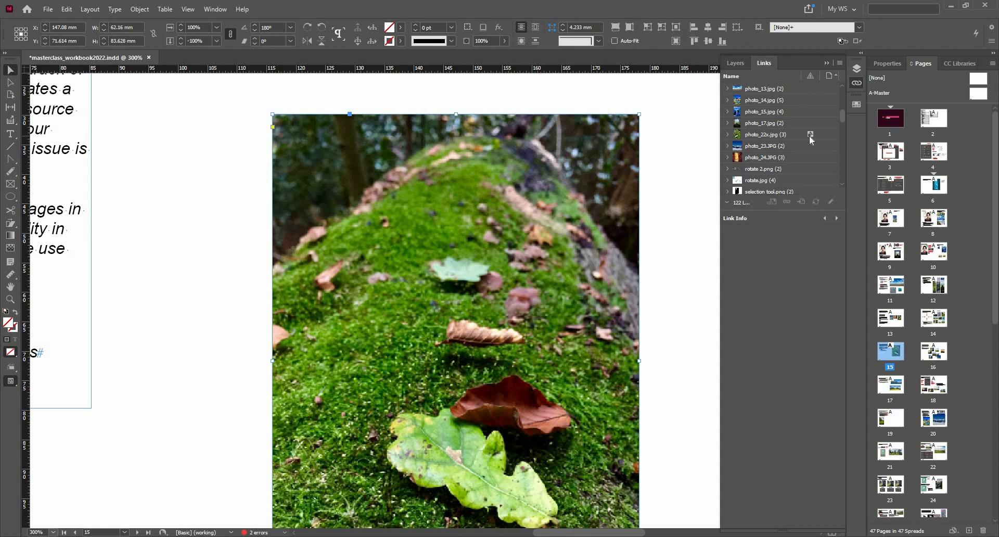
Locate the Package command without running it, and deselect the moss photo on page 15
{"action": "left_click", "coordinate": [48, 11]}
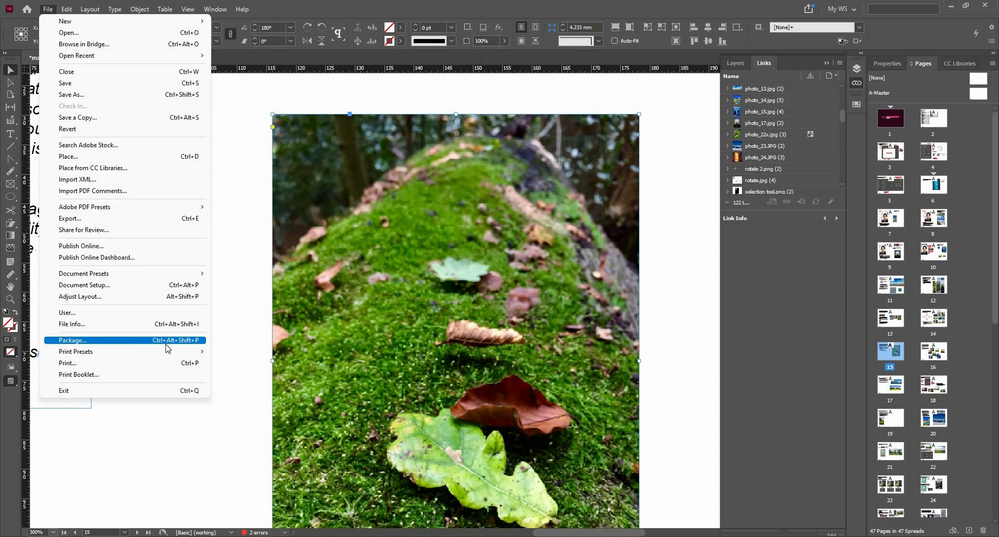
{"action": "left_click", "coordinate": [253, 160]}
{"action": "left_click", "coordinate": [254, 161]}
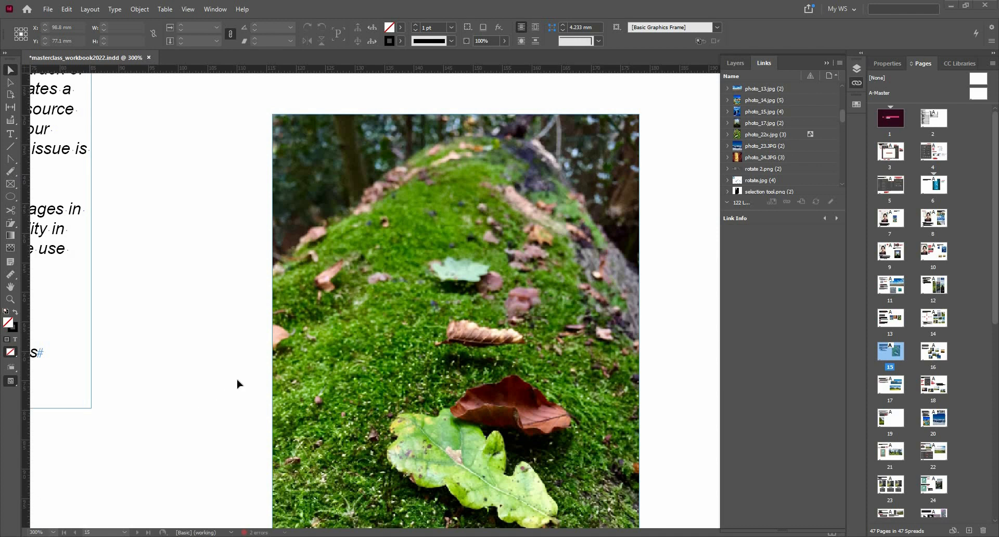
{"action": "scroll", "coordinate": [414, 326], "scroll_direction": "down", "scroll_amount": 1}
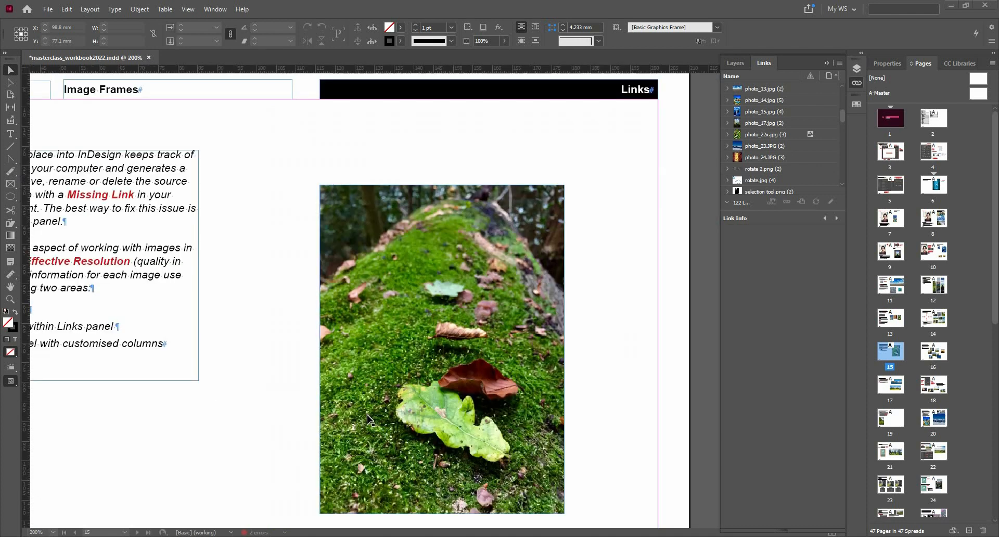
Look over the Links exercise on page 15 and the Aligning Images exercise on the following page
{"action": "left_click_drag", "start_coordinate": [354, 393], "coordinate": [431, 311]}
{"action": "key", "text": "ctrl+minus"}
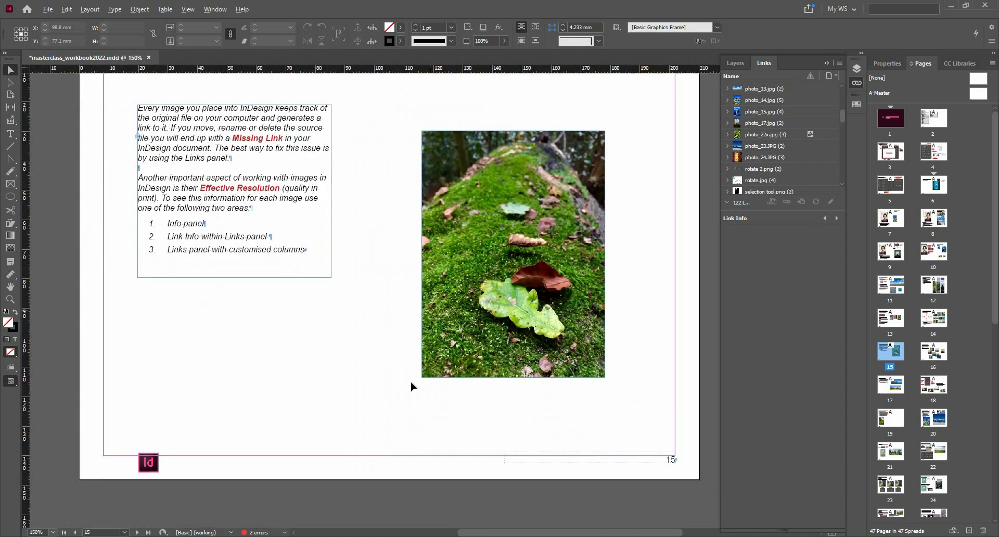
{"action": "left_click_drag", "start_coordinate": [436, 355], "coordinate": [434, 197]}
{"action": "scroll", "coordinate": [434, 197], "scroll_direction": "down", "scroll_amount": 6}
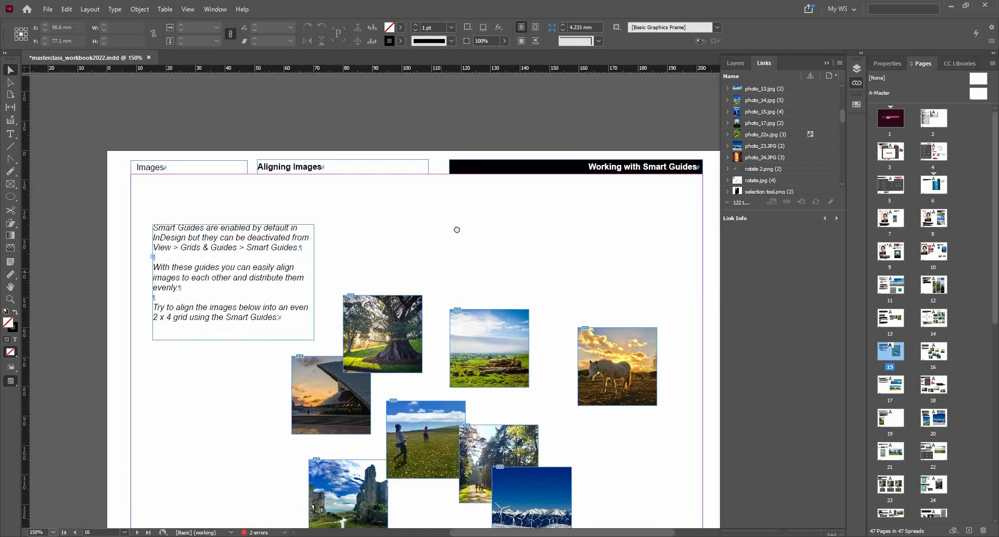
{"action": "scroll", "coordinate": [458, 180], "scroll_direction": "down", "scroll_amount": 3}
{"action": "scroll", "coordinate": [302, 421], "scroll_direction": "up", "scroll_amount": 20}
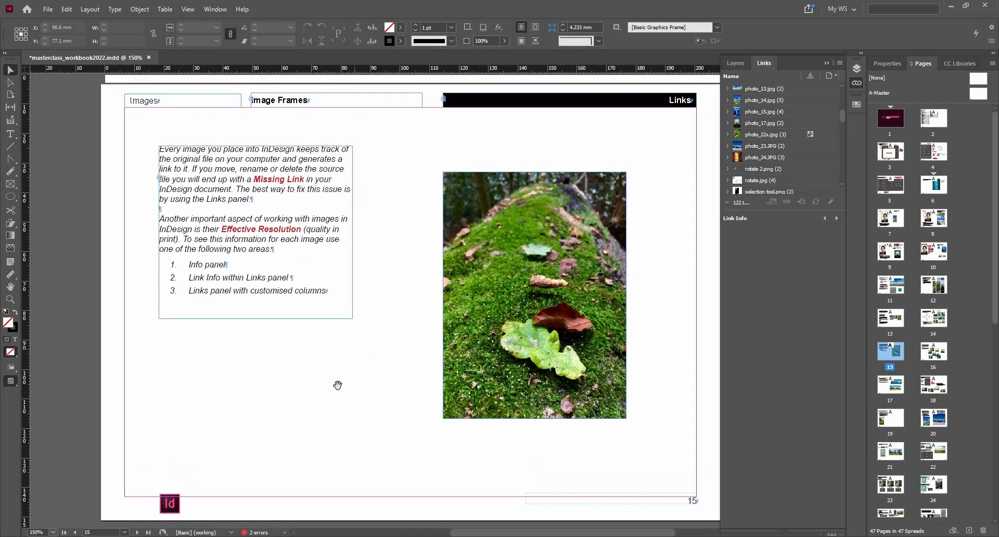
{"action": "left_click_drag", "start_coordinate": [338, 385], "coordinate": [334, 392]}
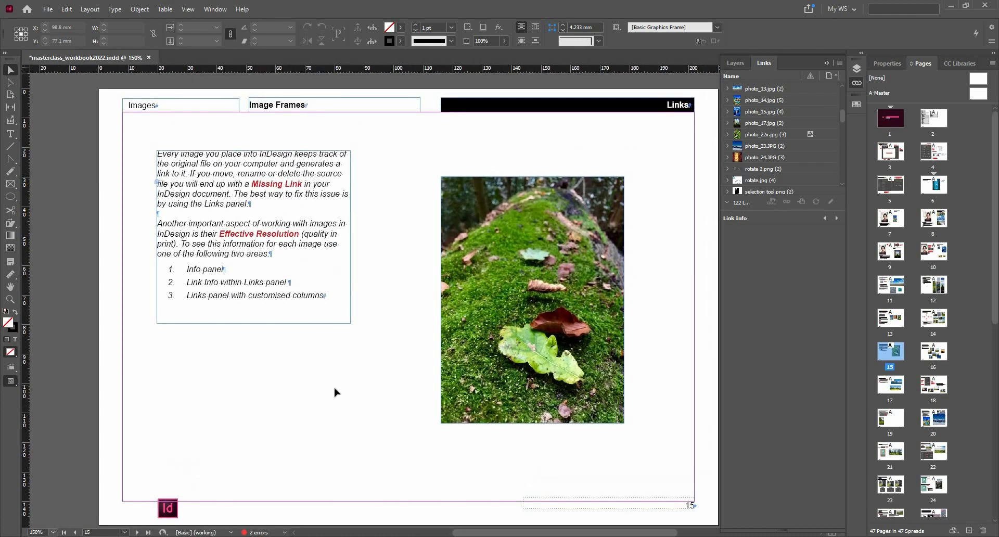
{"action": "scroll", "coordinate": [334, 392], "scroll_direction": "up", "scroll_amount": 1}
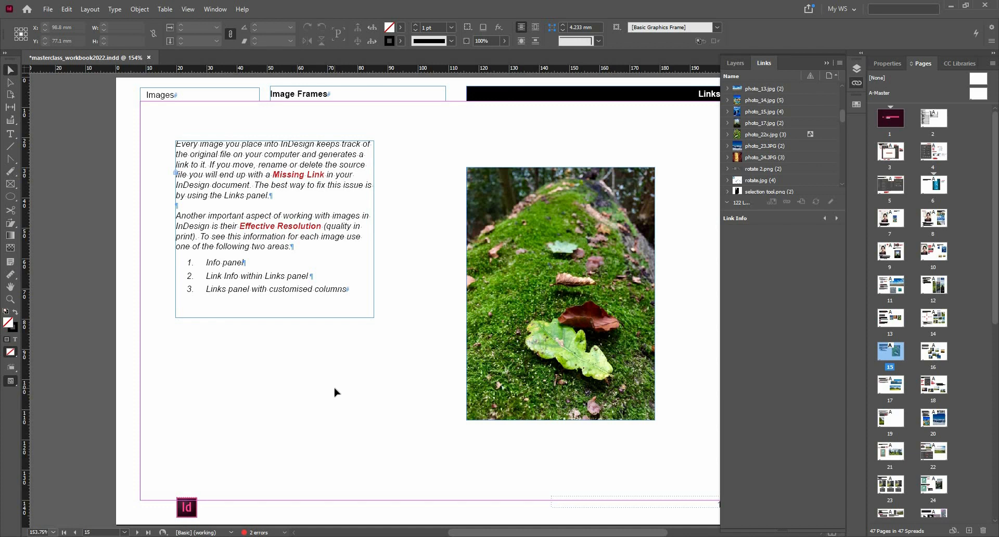
Inspect the mossy log photo on page 15 up close in preview mode, with the Links panel collapsed
{"action": "left_click", "coordinate": [828, 63]}
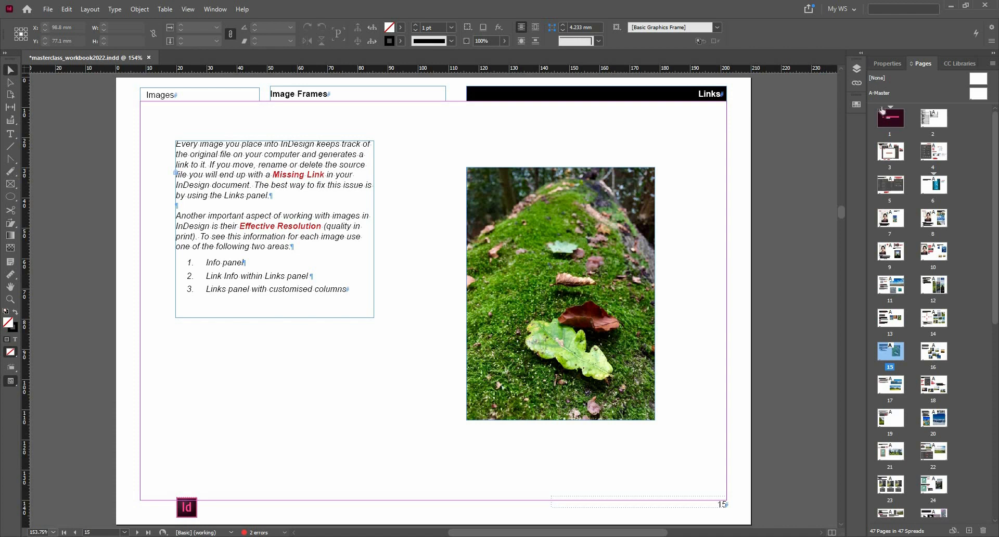
{"action": "left_click", "coordinate": [626, 199]}
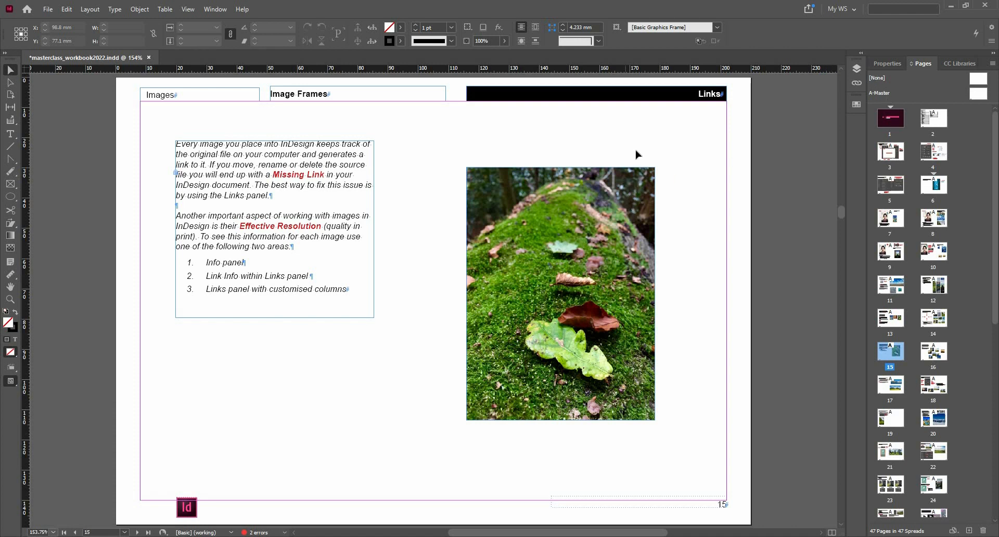
{"action": "key", "text": "w"}
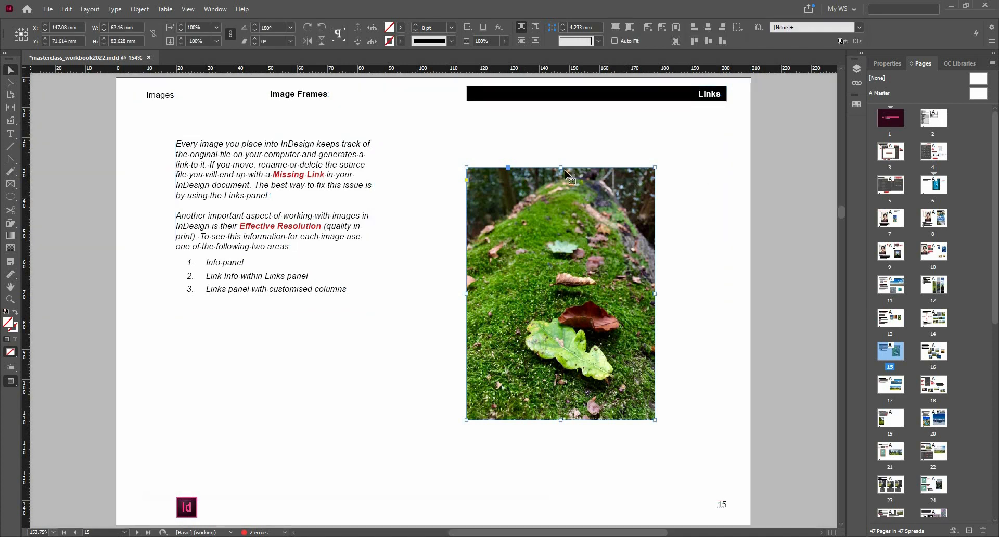
{"action": "scroll", "coordinate": [630, 180], "scroll_direction": "up", "scroll_amount": 3}
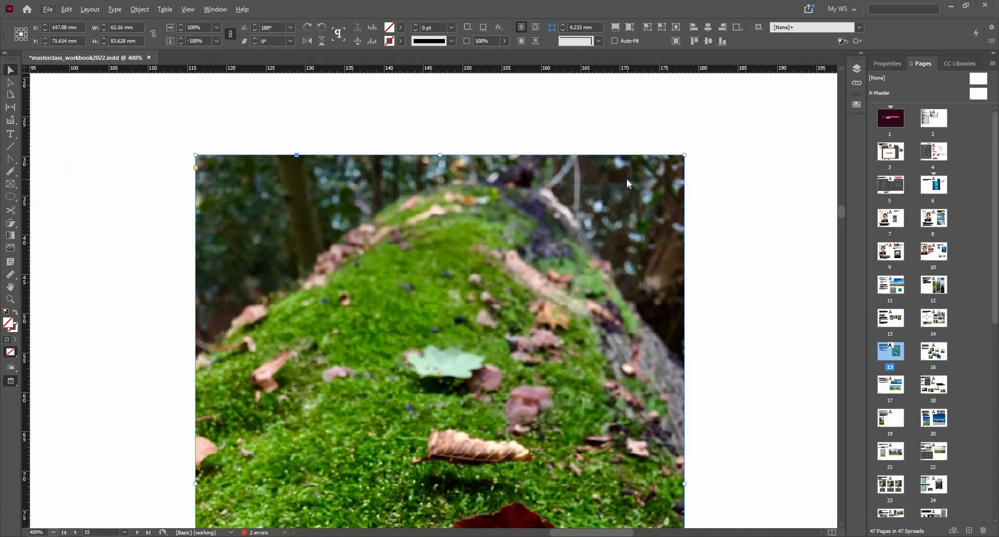
{"action": "key", "text": "alt+w"}
{"action": "left_click", "coordinate": [681, 133]}
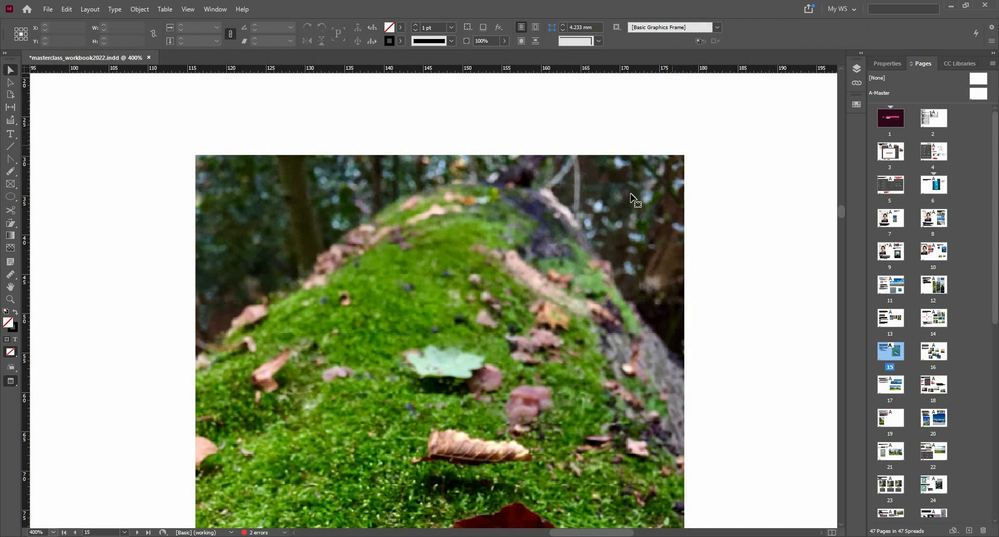
Return to the normal screen mode and show the link info of the mossy log photo on page 15
{"action": "scroll", "coordinate": [660, 166], "scroll_direction": "down", "scroll_amount": 1}
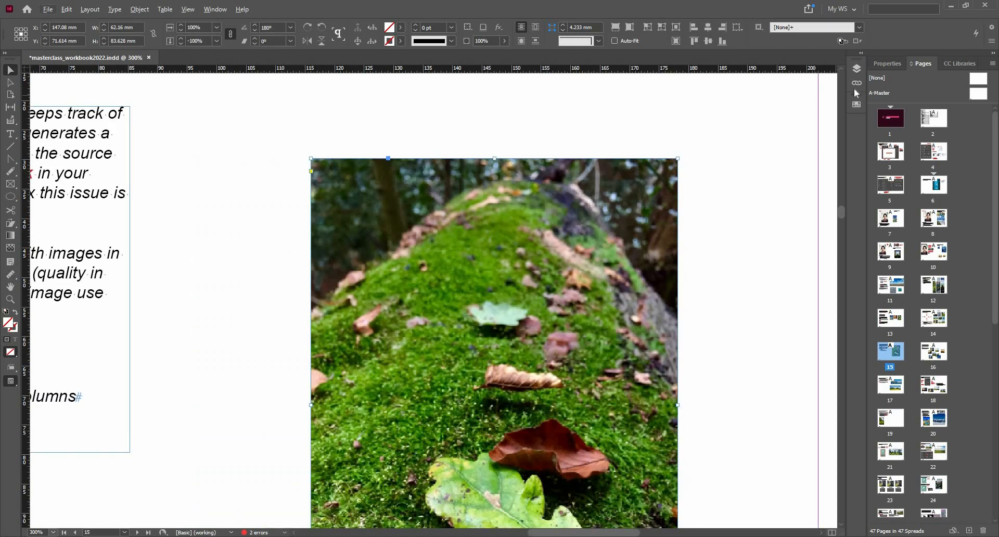
{"action": "left_click", "coordinate": [855, 84]}
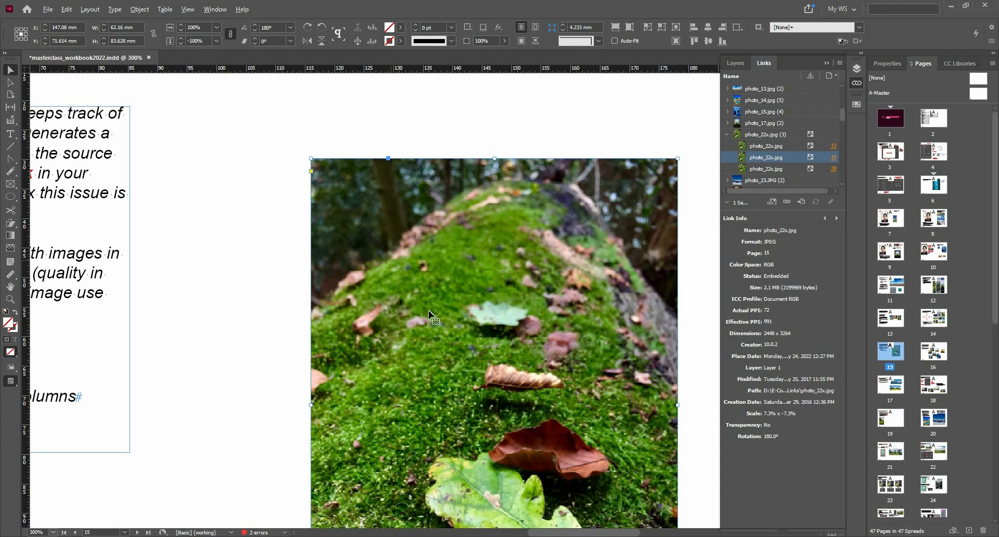
{"action": "key", "text": "ctrl+minus"}
{"action": "scroll", "coordinate": [471, 281], "scroll_direction": "down", "scroll_amount": 1}
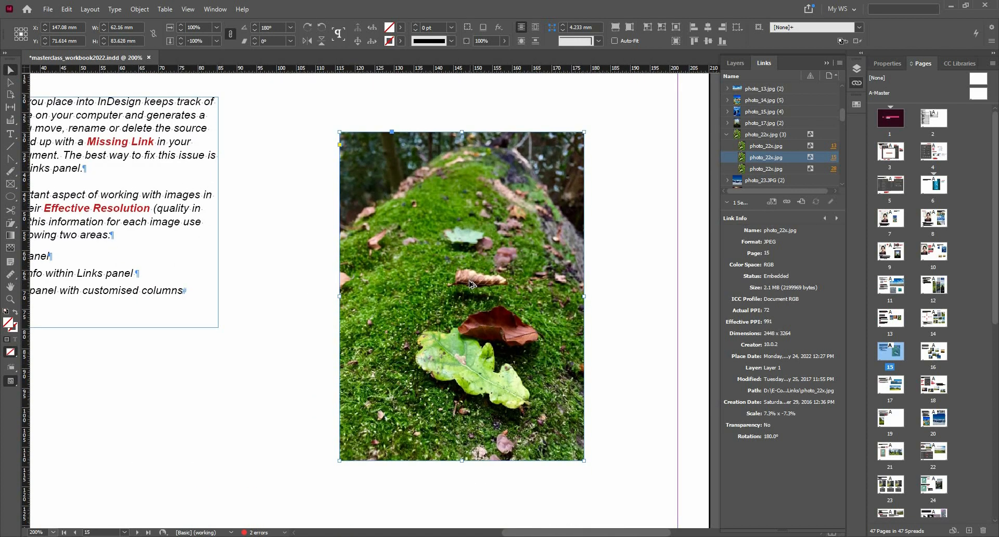
{"action": "key", "text": "ctrl+minus"}
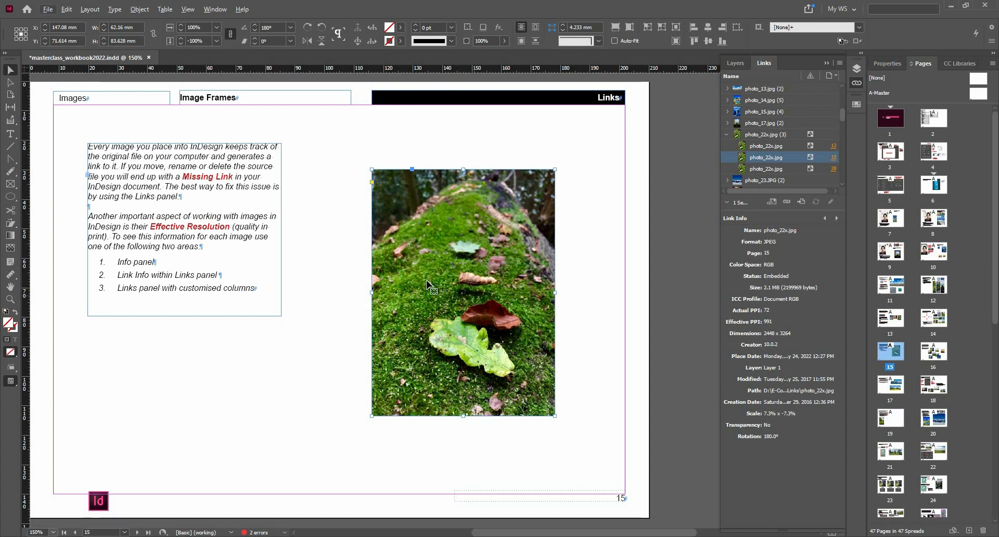
Scale the mossy log photo together with its frame to about 88 × 118 mm and move it inside the page margins
{"action": "left_click_drag", "start_coordinate": [555, 415], "coordinate": [523, 373]}
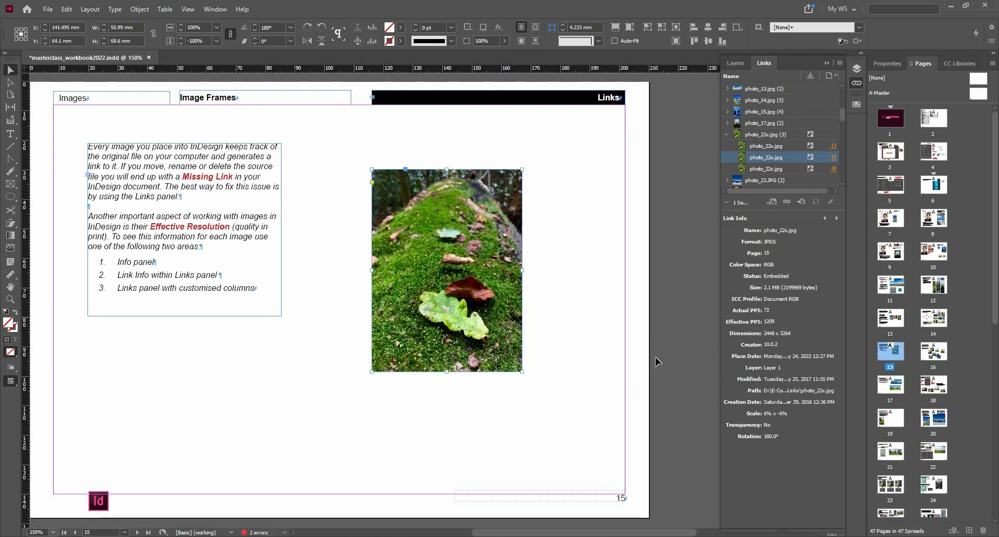
{"action": "left_click_drag", "start_coordinate": [523, 372], "coordinate": [638, 492]}
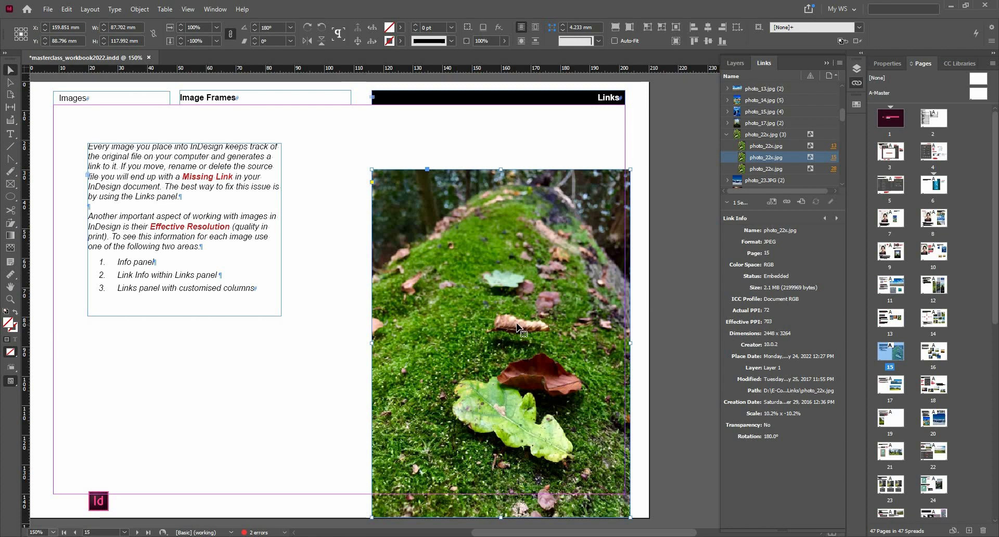
{"action": "left_click_drag", "start_coordinate": [411, 420], "coordinate": [383, 370]}
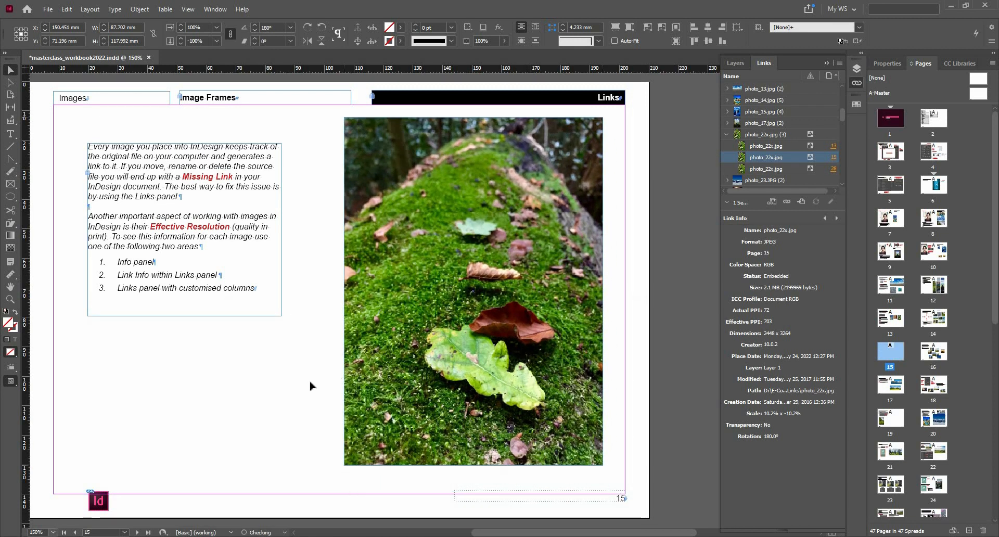
{"action": "double_click", "coordinate": [471, 465]}
{"action": "left_click_drag", "start_coordinate": [474, 465], "coordinate": [487, 348]}
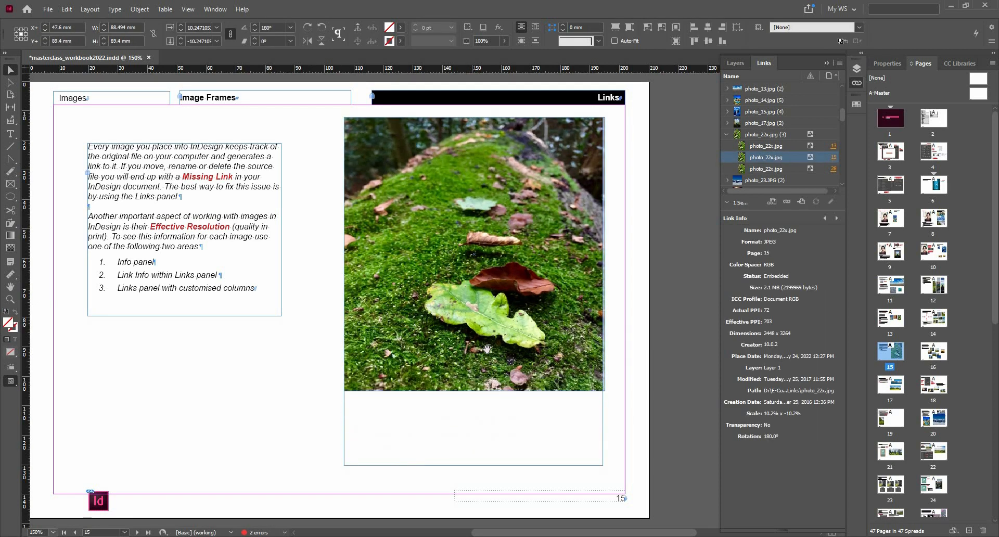
{"action": "key", "text": "ctrl+z"}
{"action": "left_click_drag", "start_coordinate": [345, 291], "coordinate": [411, 291]}
{"action": "key", "text": "ctrl+z"}
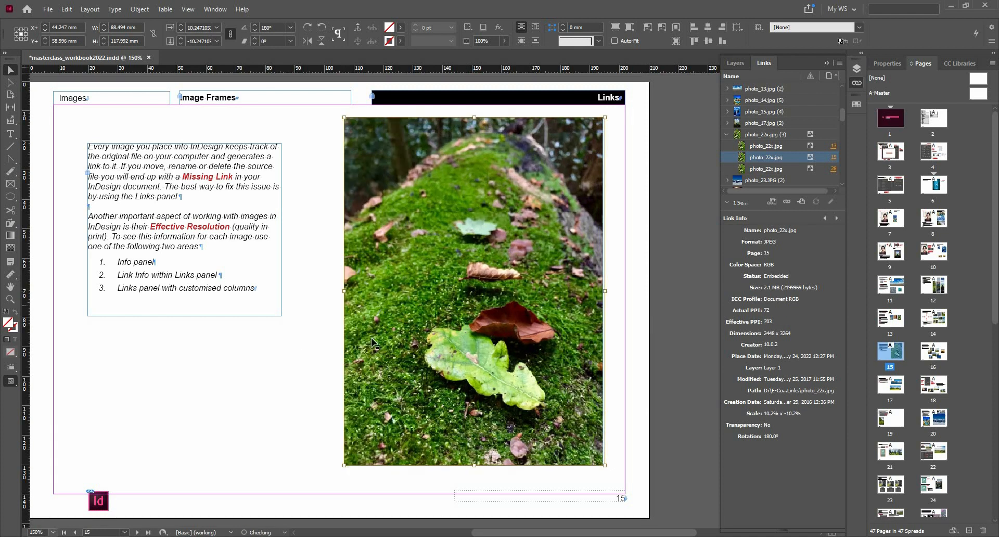
{"action": "left_click", "coordinate": [331, 295]}
Crop the photo's frame on all four sides to about 33 × 21 mm around the curled brown leaf in the middle
{"action": "left_click", "coordinate": [426, 288]}
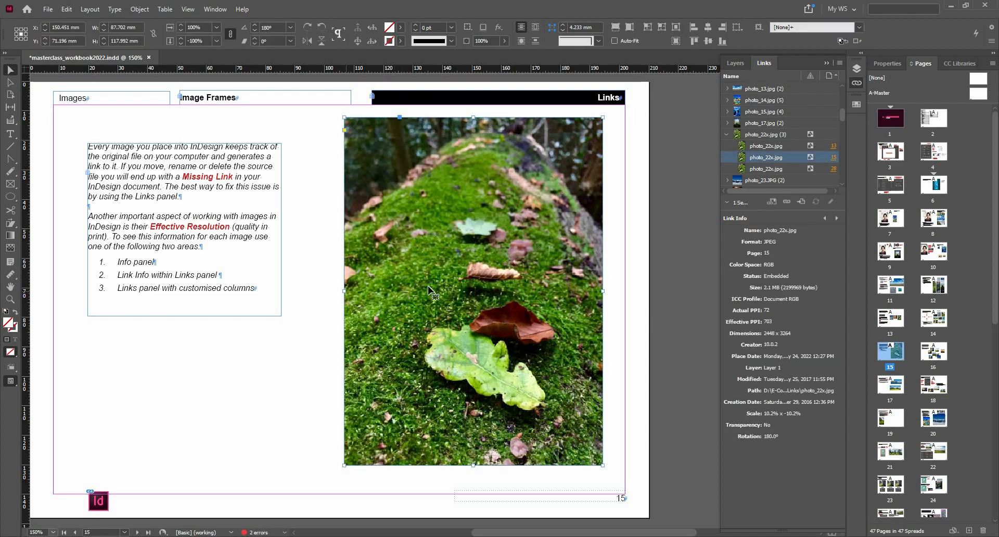
{"action": "left_click_drag", "start_coordinate": [344, 291], "coordinate": [428, 290]}
{"action": "left_click_drag", "start_coordinate": [600, 293], "coordinate": [541, 300]}
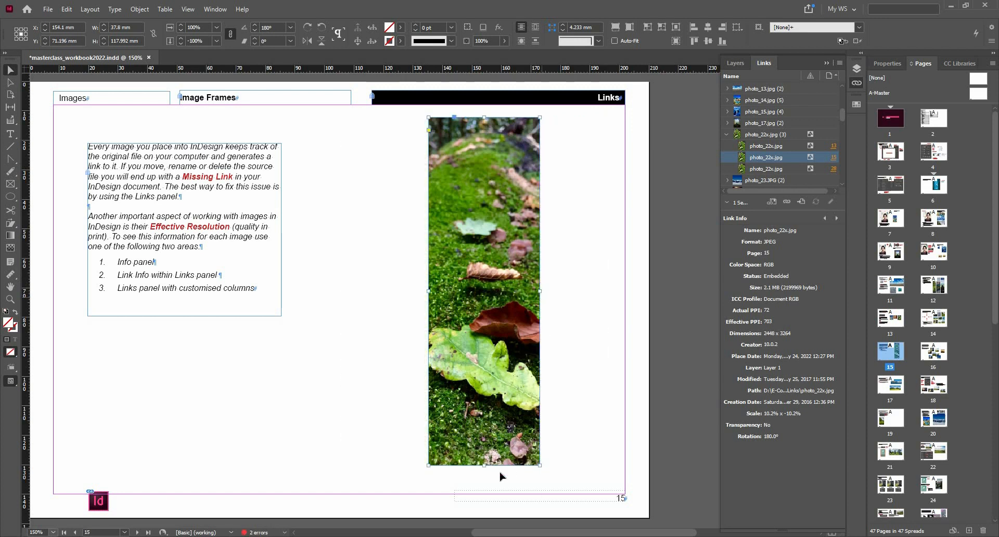
{"action": "left_click_drag", "start_coordinate": [485, 464], "coordinate": [490, 244]}
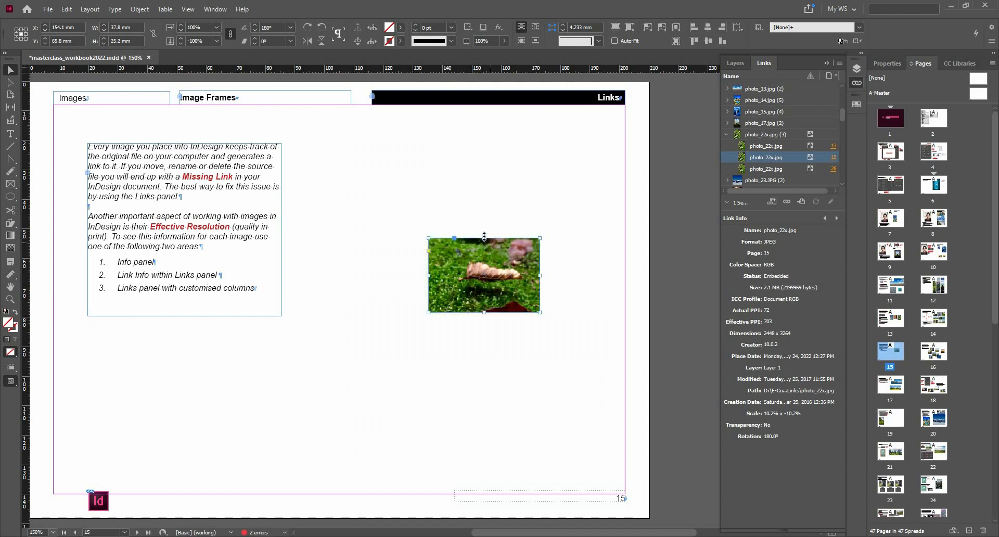
{"action": "left_click_drag", "start_coordinate": [499, 312], "coordinate": [487, 305]}
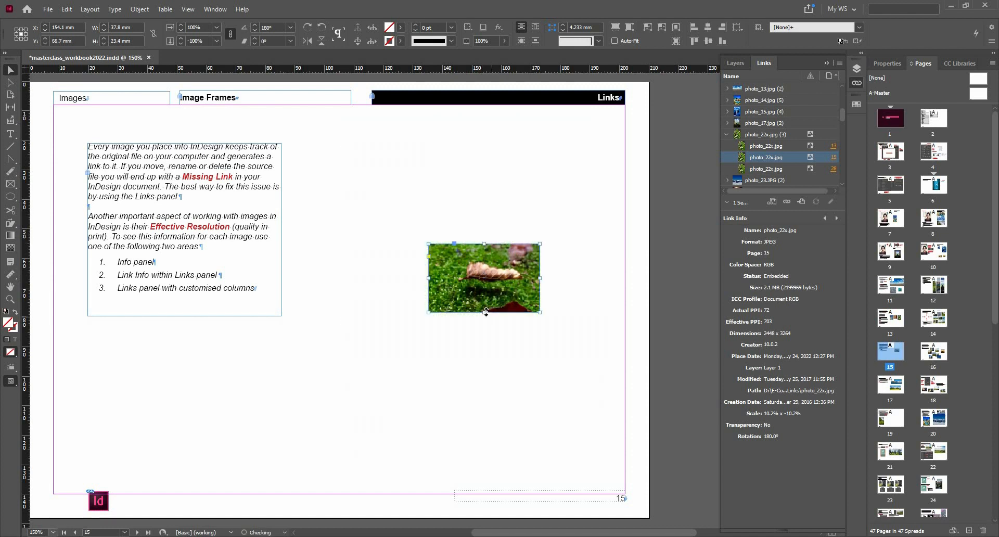
{"action": "left_click_drag", "start_coordinate": [438, 282], "coordinate": [442, 276]}
{"action": "key", "text": "Escape"}
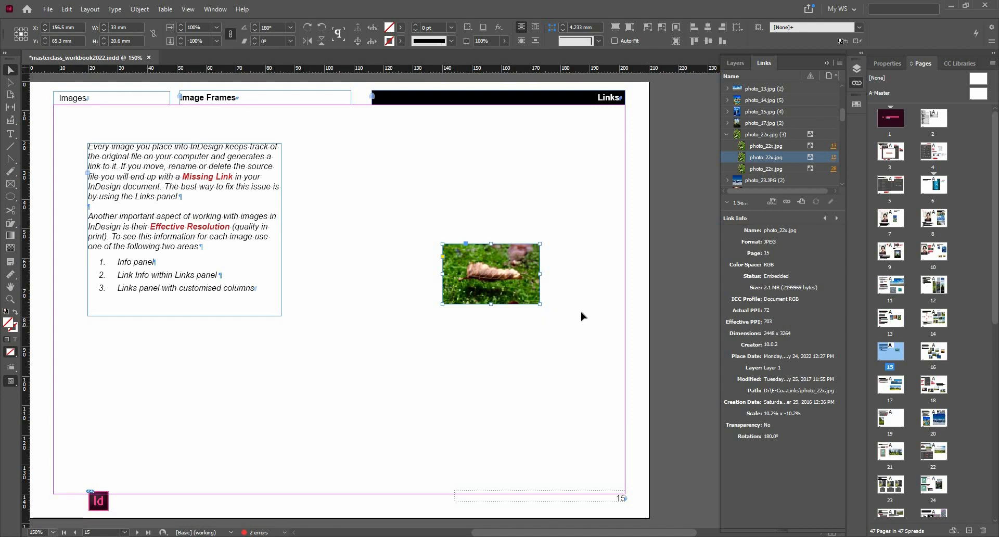
Scale the cropped leaf image proportionally with its frame to about 77 × 48 mm
{"action": "left_click", "coordinate": [627, 317]}
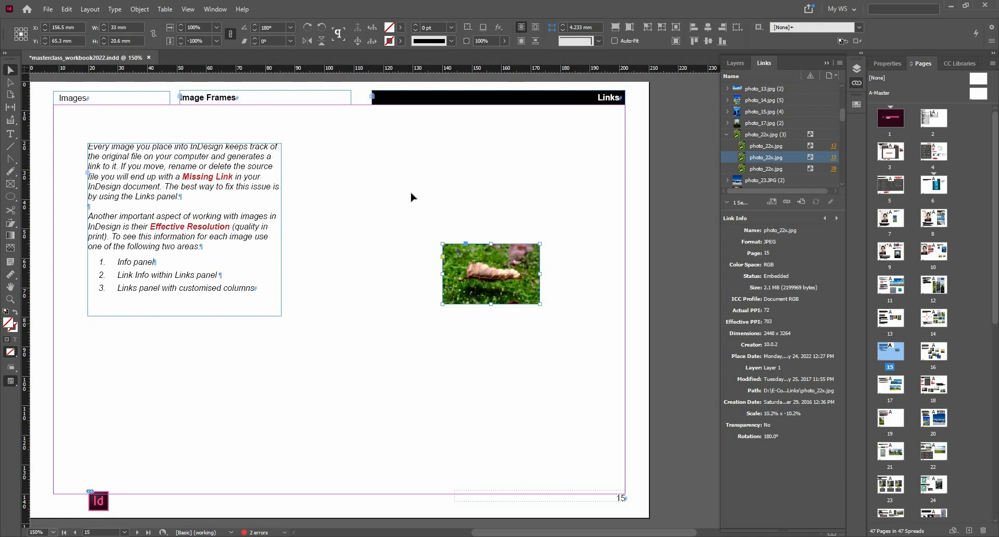
{"action": "left_click_drag", "start_coordinate": [441, 305], "coordinate": [312, 386]}
{"action": "left_click", "coordinate": [304, 396]}
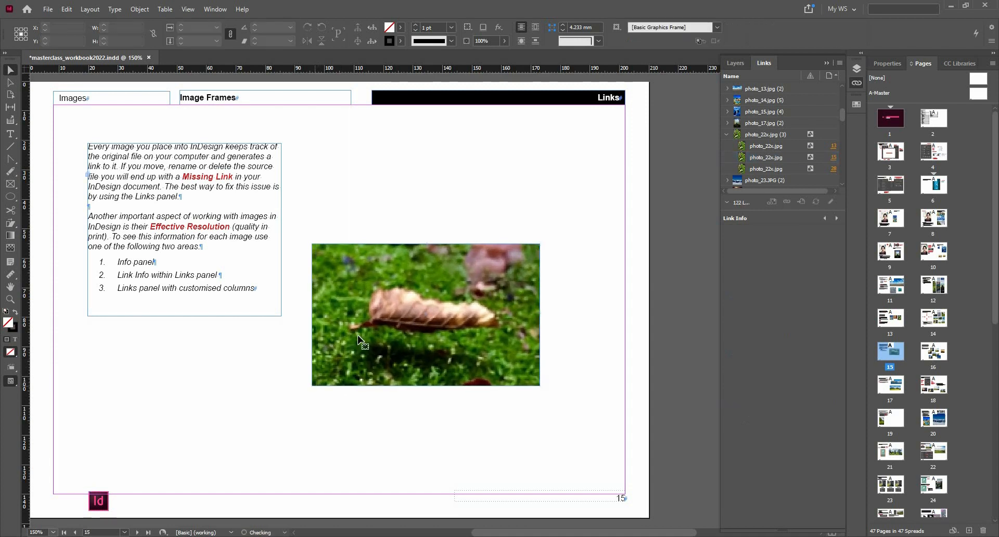
Move the enlarged leaf image up and right on the page, to about X 146 mm, Y 54 mm, and deselect it
{"action": "left_click", "coordinate": [386, 314]}
{"action": "left_click_drag", "start_coordinate": [430, 312], "coordinate": [457, 234]}
{"action": "key", "text": "ctrl+z"}
{"action": "left_click", "coordinate": [465, 411]}
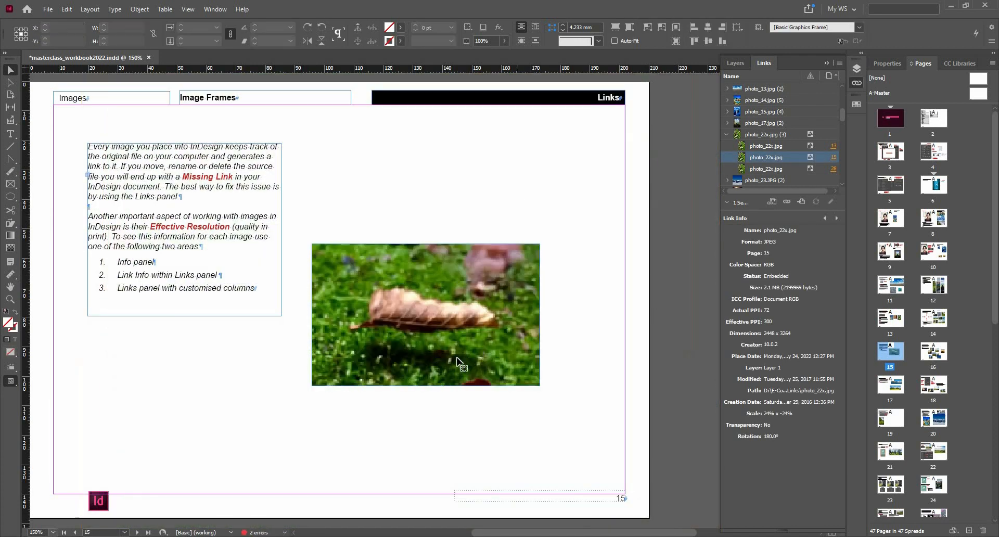
{"action": "left_click_drag", "start_coordinate": [458, 358], "coordinate": [511, 354]}
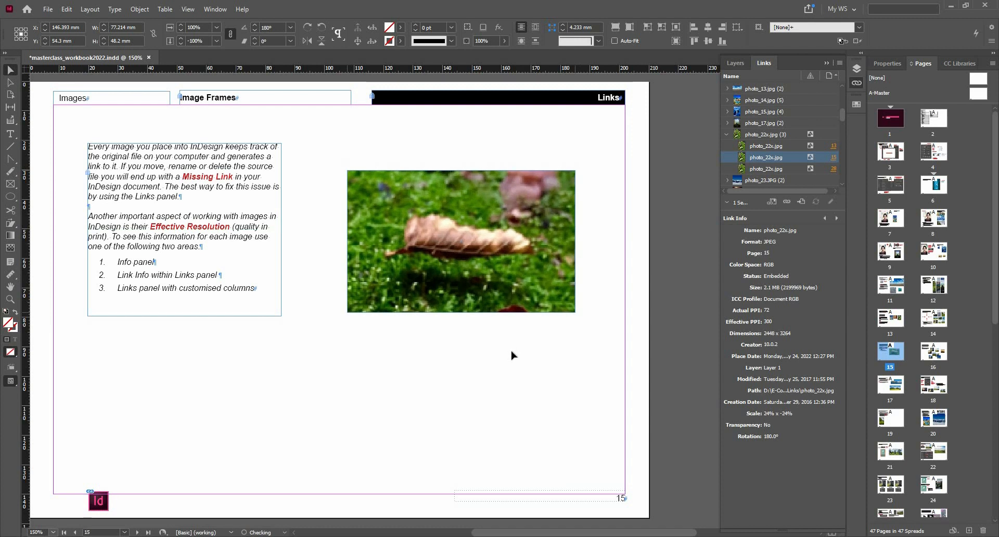
{"action": "left_click", "coordinate": [512, 355]}
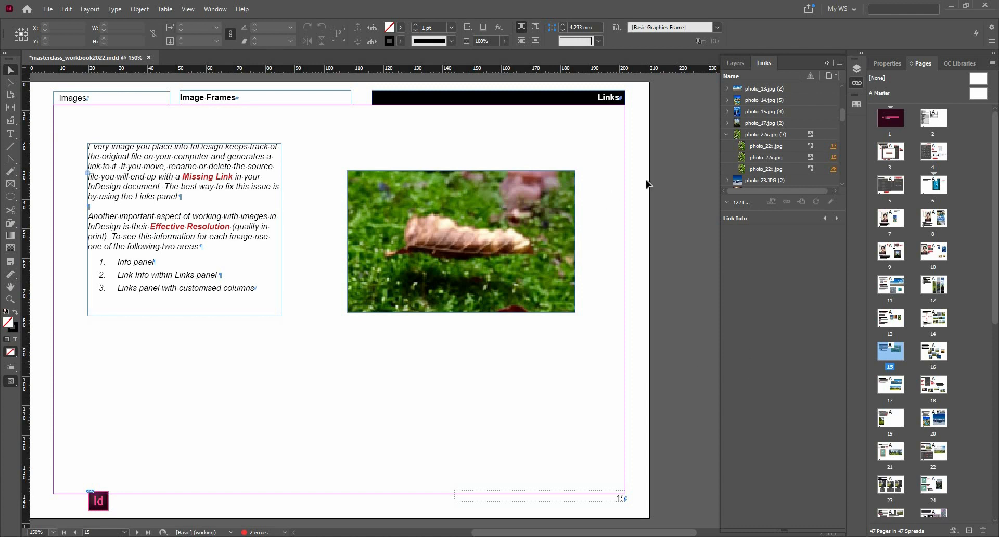
Compare the link info of the page 13 instance of photo_22x.jpg with that of the leaf image on page 15
{"action": "left_click", "coordinate": [762, 148]}
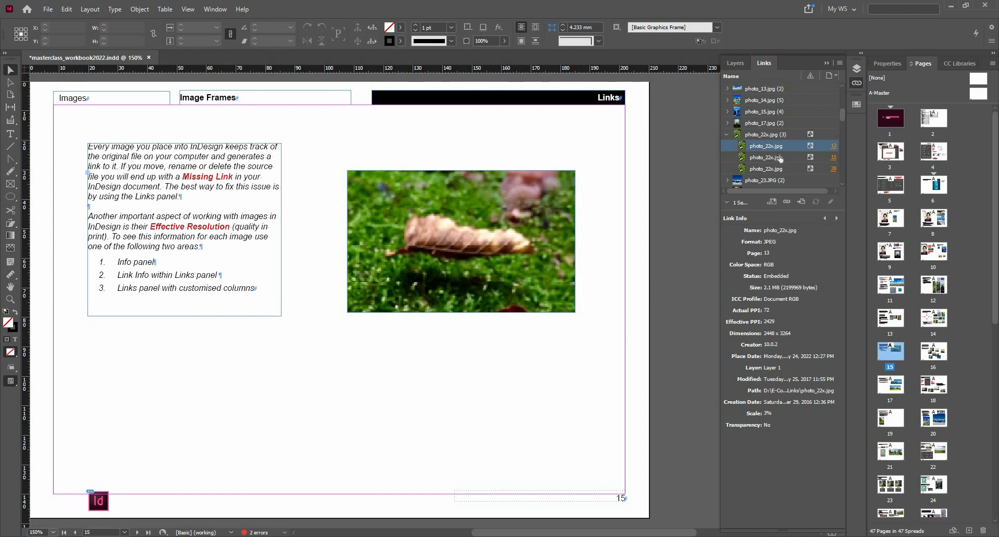
{"action": "left_click", "coordinate": [509, 310]}
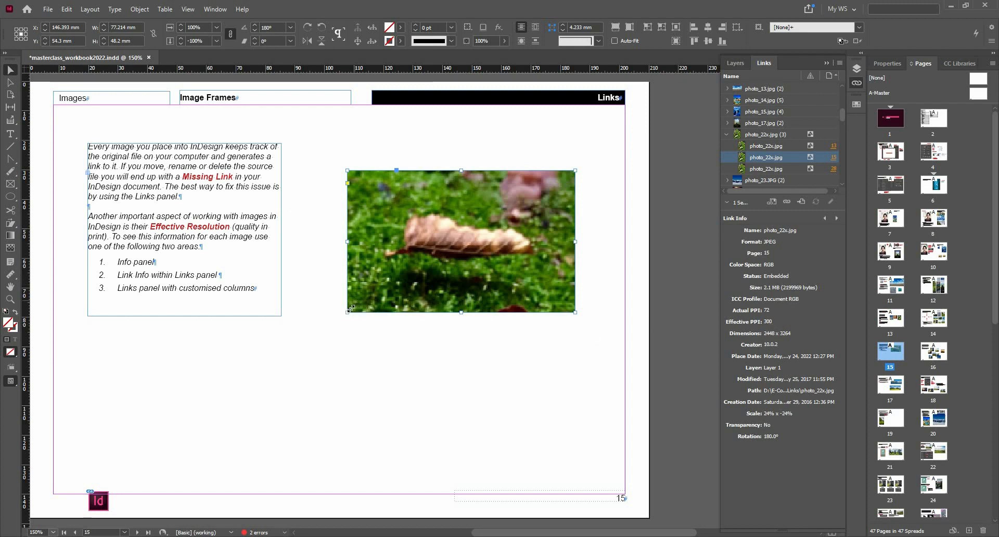
Try scaling the leaf image non-proportionally to about 59 × 45 mm, check its effective PPI, and undo the scaling
{"action": "left_click_drag", "start_coordinate": [380, 299], "coordinate": [424, 292]}
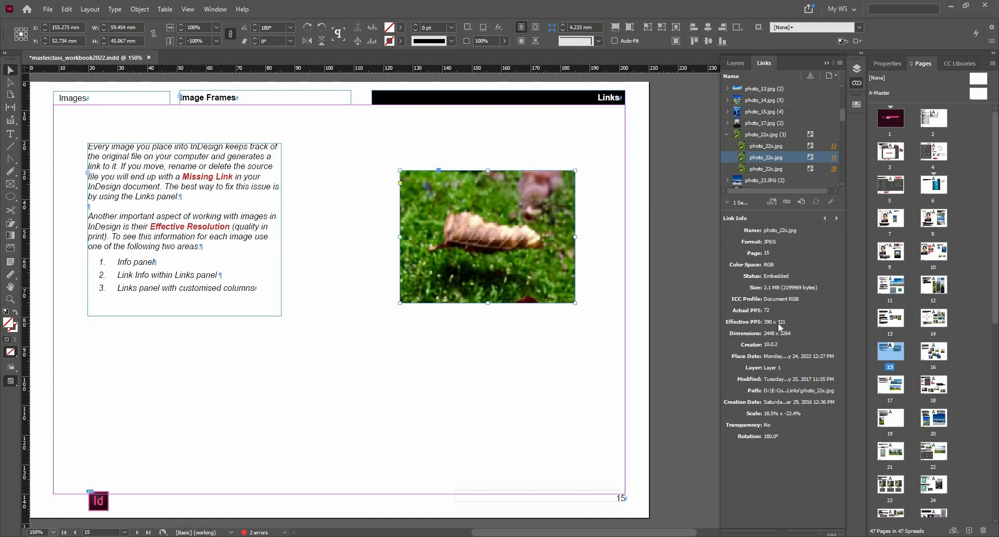
{"action": "key", "text": "ctrl+z"}
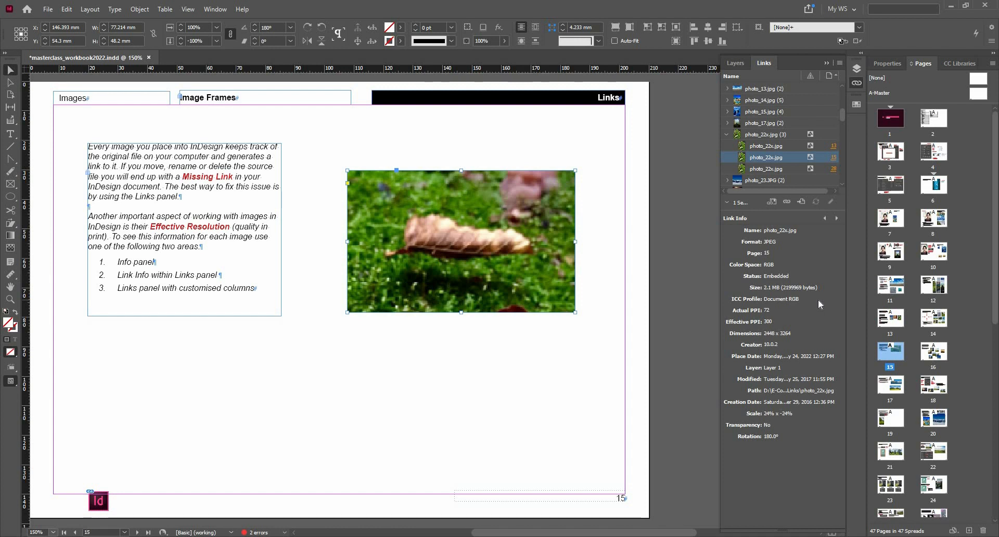
{"action": "scroll", "coordinate": [776, 135], "scroll_direction": "down", "scroll_amount": 2}
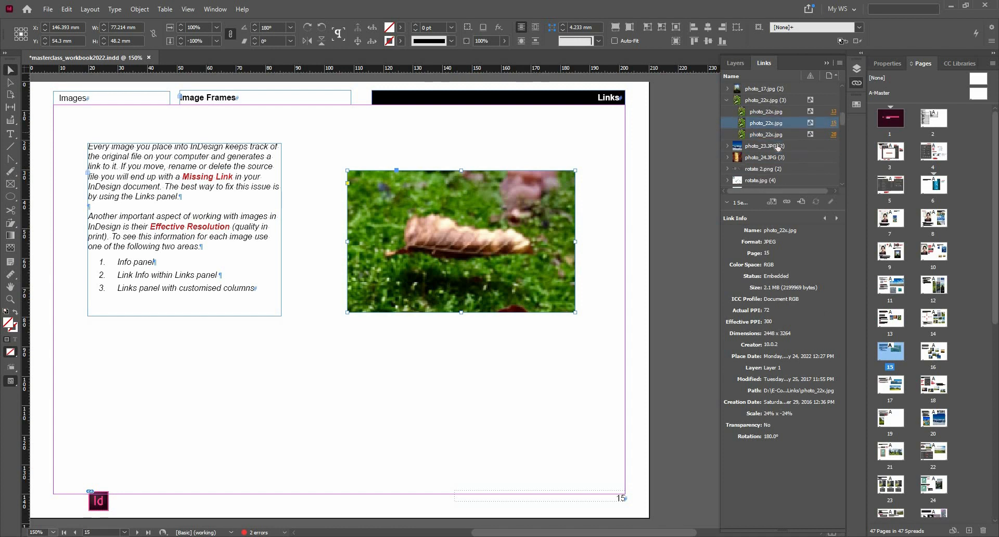
{"action": "left_click", "coordinate": [682, 280]}
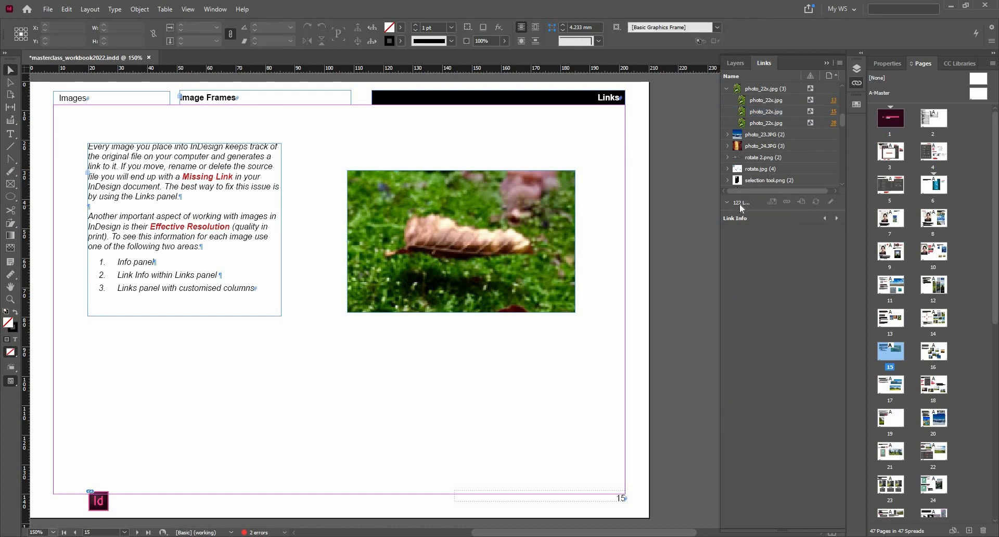
Add an Effective PPI column to the Links panel and widen the panel to fit it
{"action": "mouse_move", "coordinate": [740, 206]}
{"action": "left_click", "coordinate": [840, 64]}
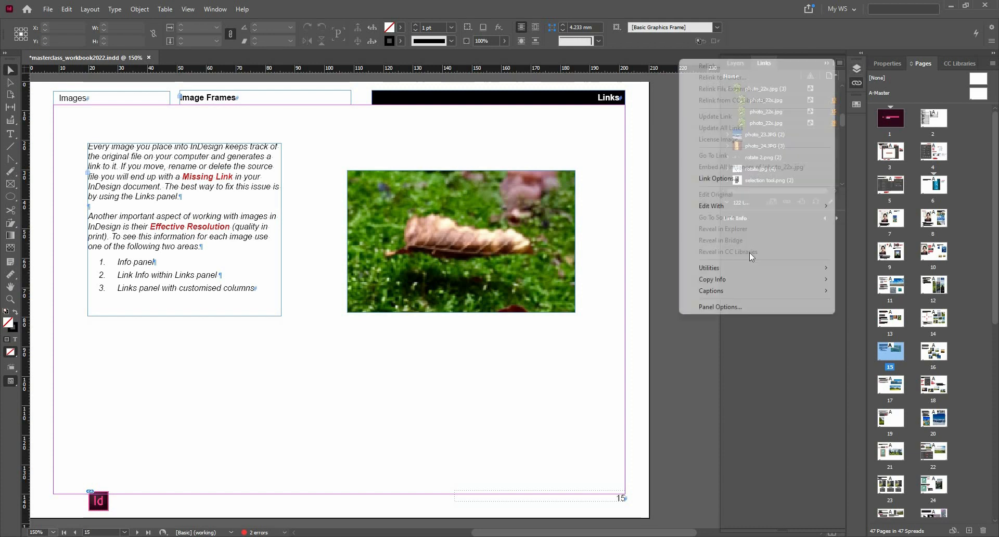
{"action": "left_click", "coordinate": [753, 308]}
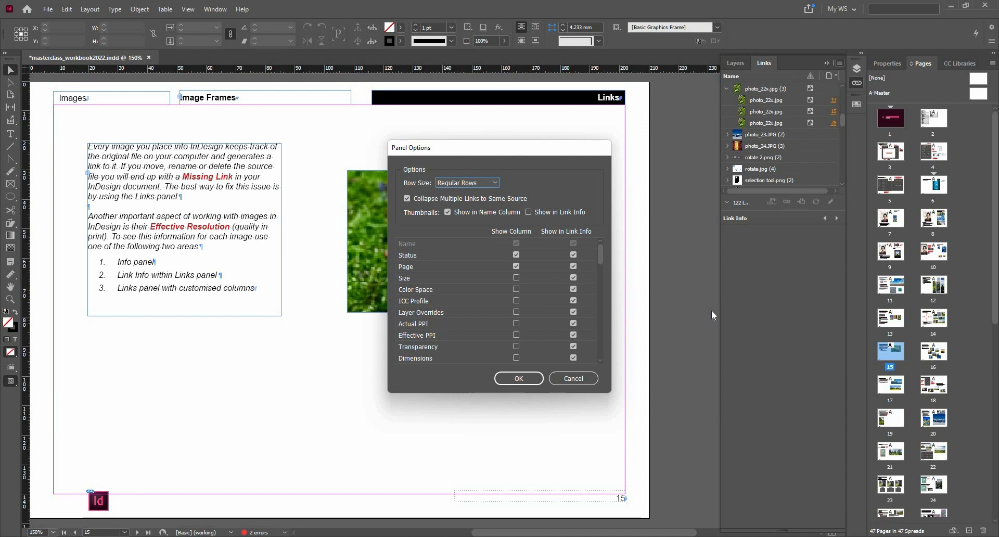
{"action": "left_click", "coordinate": [516, 335]}
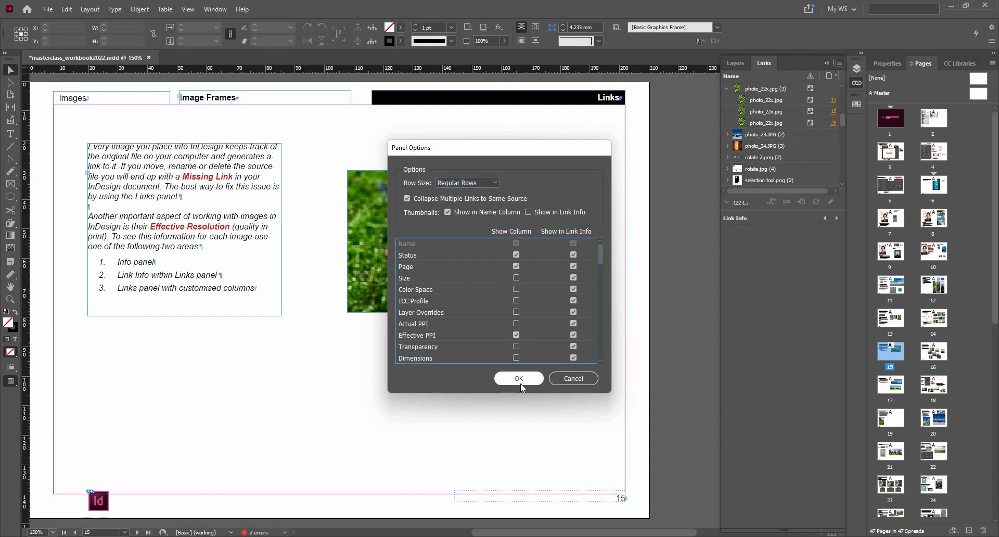
{"action": "left_click", "coordinate": [520, 378]}
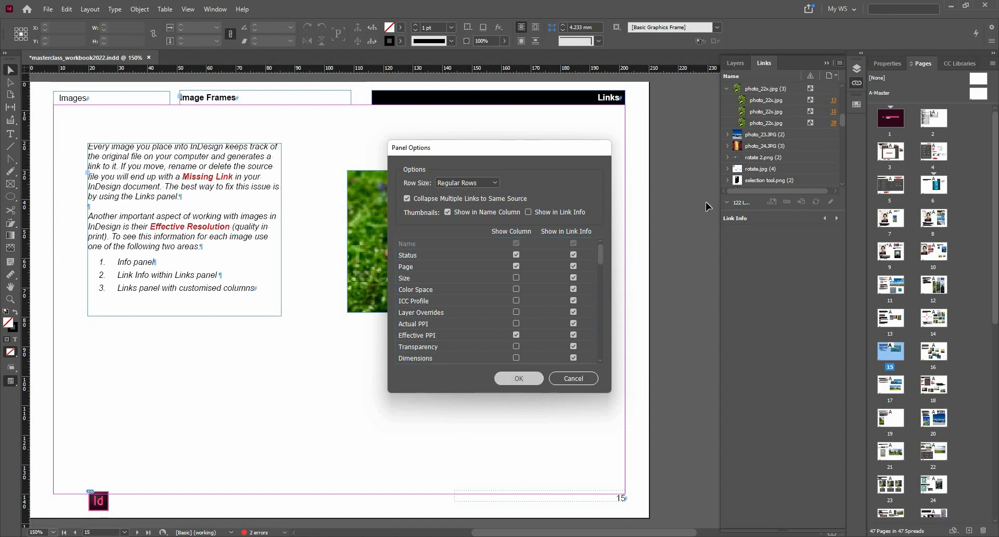
{"action": "left_click_drag", "start_coordinate": [720, 223], "coordinate": [666, 224]}
Check the effective PPI of each instance of photo_22x.jpg and photo_14.jpg in the links list
{"action": "scroll", "coordinate": [773, 148], "scroll_direction": "up", "scroll_amount": 1}
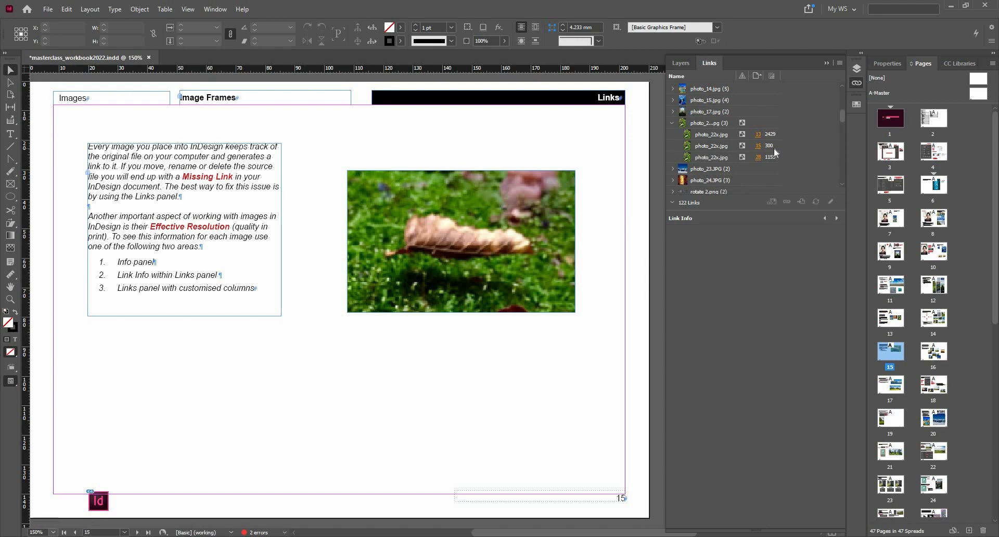
{"action": "scroll", "coordinate": [773, 148], "scroll_direction": "up", "scroll_amount": 3}
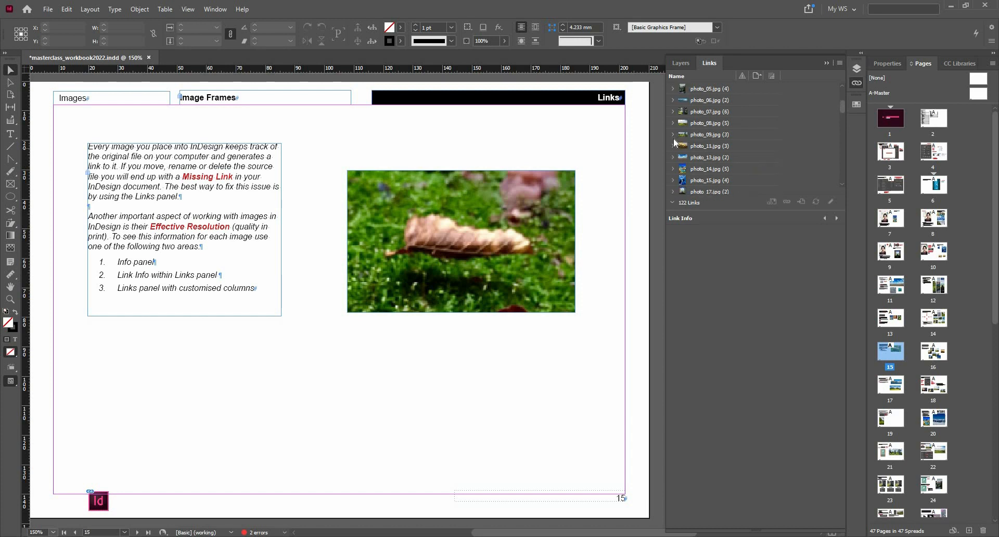
{"action": "left_click", "coordinate": [672, 135]}
{"action": "scroll", "coordinate": [769, 127], "scroll_direction": "down", "scroll_amount": 4}
{"action": "scroll", "coordinate": [774, 151], "scroll_direction": "up", "scroll_amount": 2}
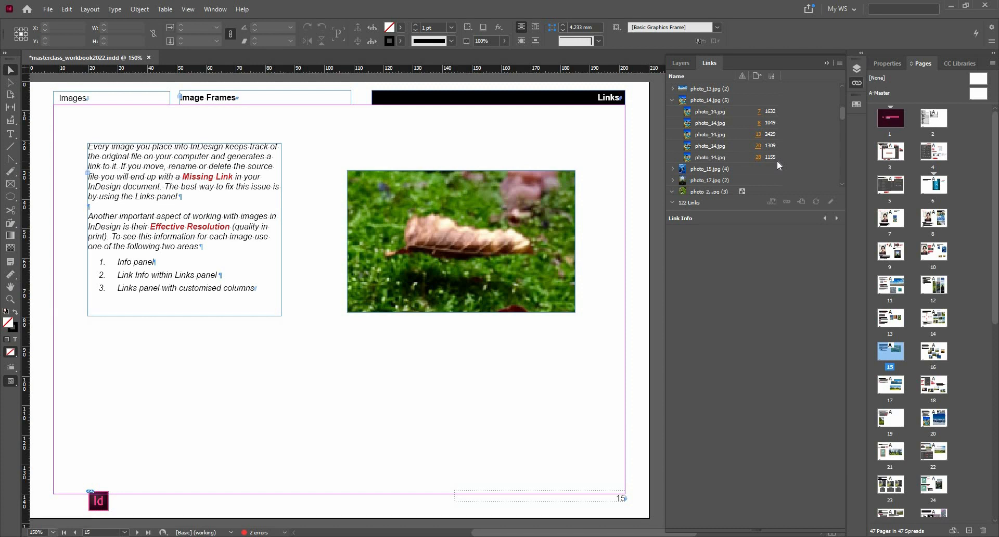
Sort the links by effective PPI and examine the instances of photo_17.jpg and photo_07.jpg
{"action": "left_click", "coordinate": [772, 76]}
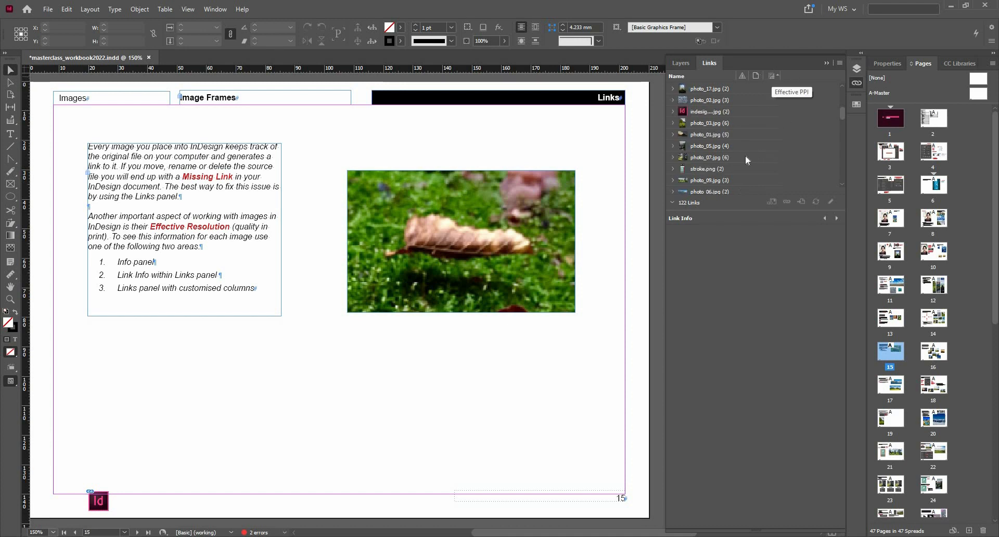
{"action": "scroll", "coordinate": [675, 125], "scroll_direction": "up", "scroll_amount": 1}
{"action": "left_click", "coordinate": [672, 123]}
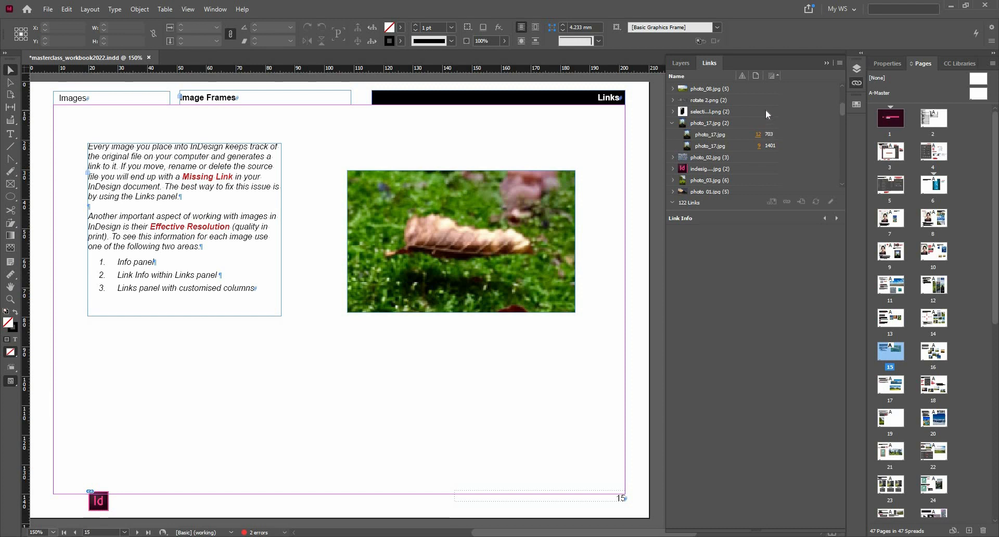
{"action": "scroll", "coordinate": [691, 151], "scroll_direction": "down", "scroll_amount": 2}
{"action": "scroll", "coordinate": [678, 148], "scroll_direction": "down", "scroll_amount": 2}
{"action": "left_click", "coordinate": [674, 145]}
{"action": "scroll", "coordinate": [771, 125], "scroll_direction": "down", "scroll_amount": 4}
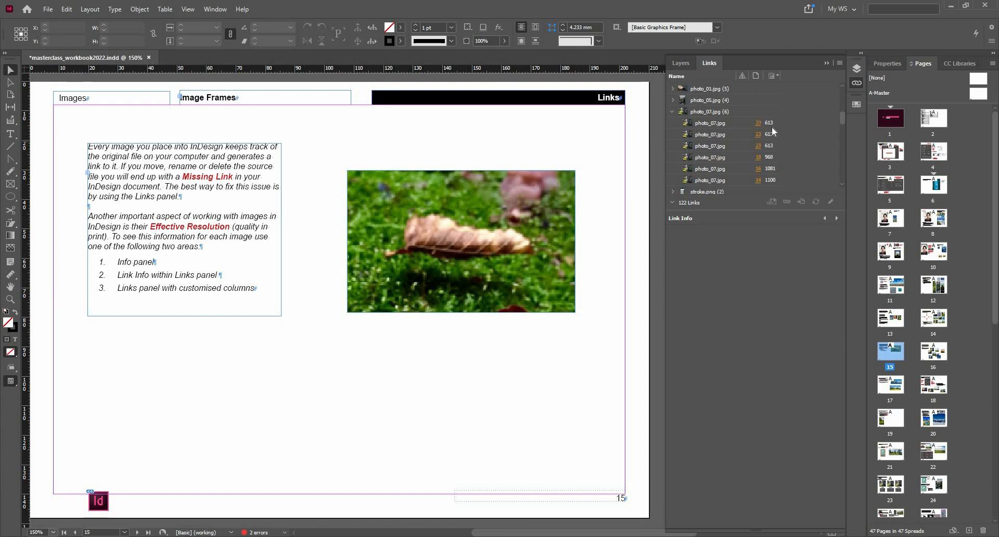
Reverse the effective PPI sorting to run from highest to lowest, examine the list, and collapse the Links panel
{"action": "left_click", "coordinate": [772, 79]}
{"action": "scroll", "coordinate": [773, 155], "scroll_direction": "up", "scroll_amount": 10}
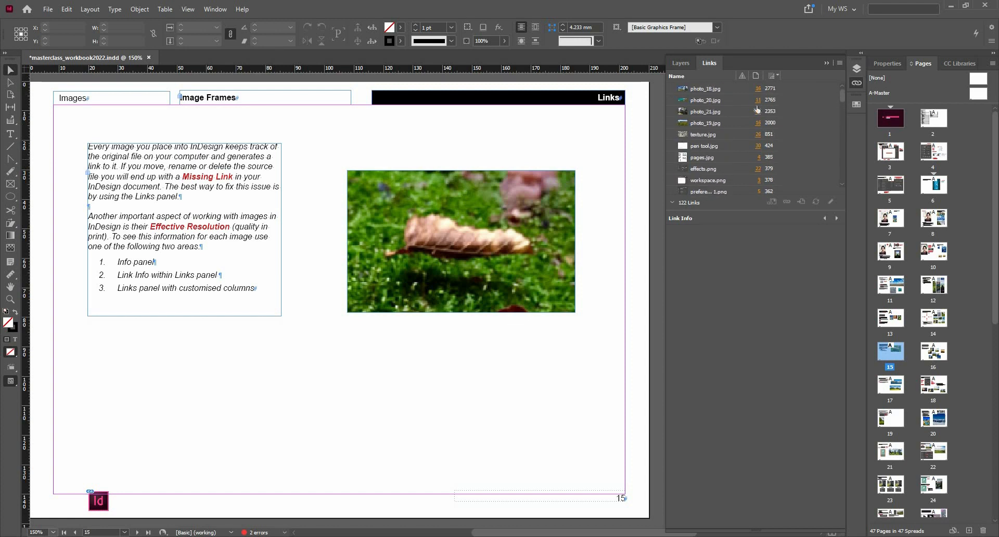
{"action": "scroll", "coordinate": [771, 173], "scroll_direction": "down", "scroll_amount": 10}
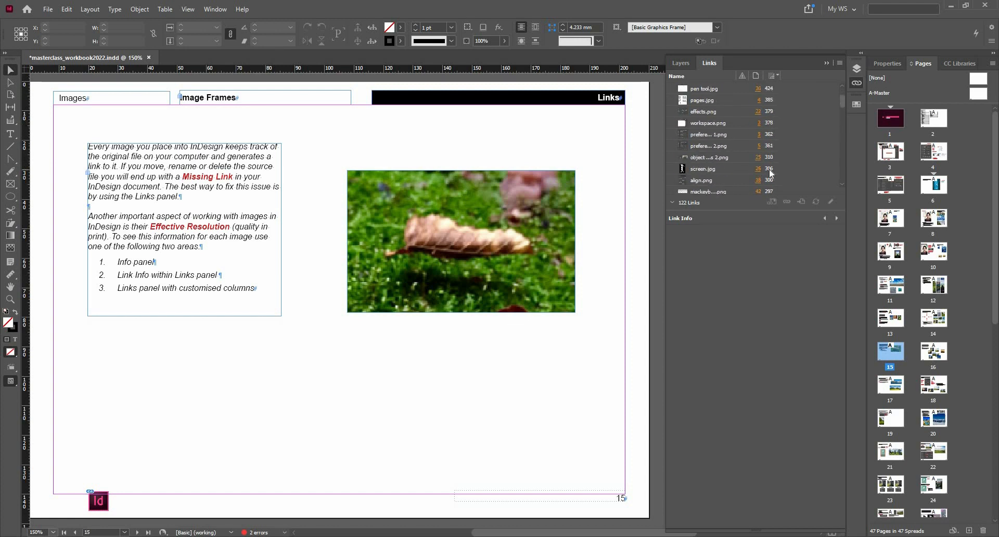
{"action": "scroll", "coordinate": [771, 174], "scroll_direction": "down", "scroll_amount": 2}
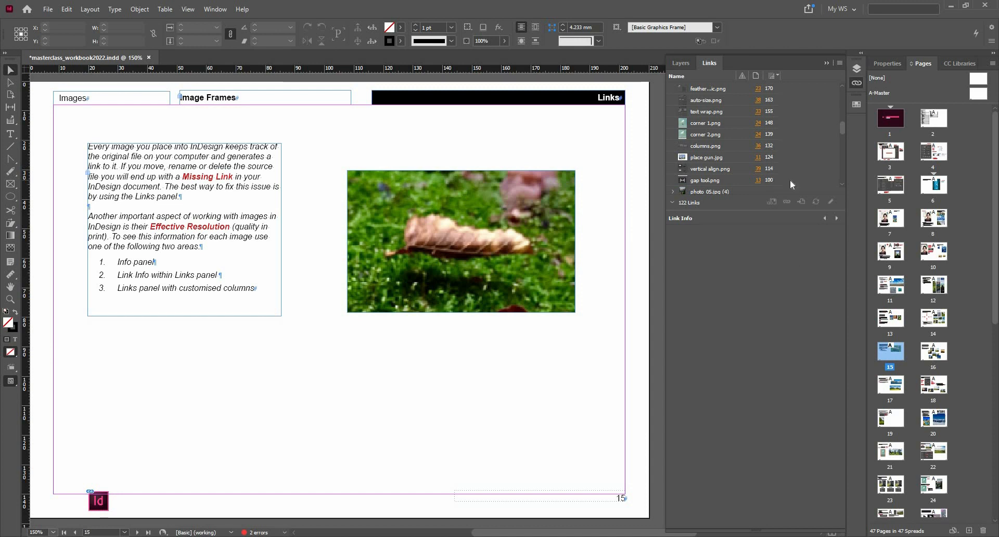
{"action": "scroll", "coordinate": [789, 179], "scroll_direction": "down", "scroll_amount": 2}
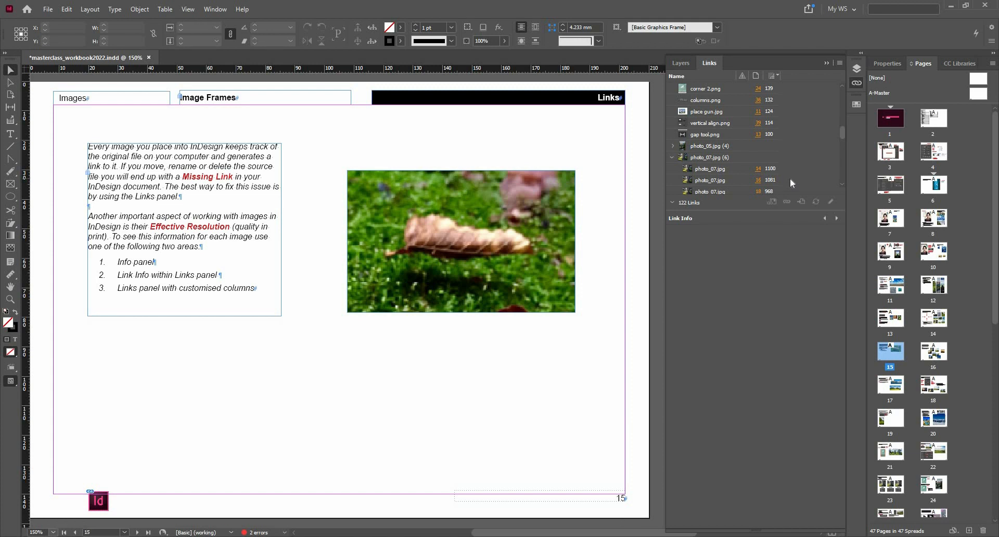
{"action": "left_click", "coordinate": [827, 63]}
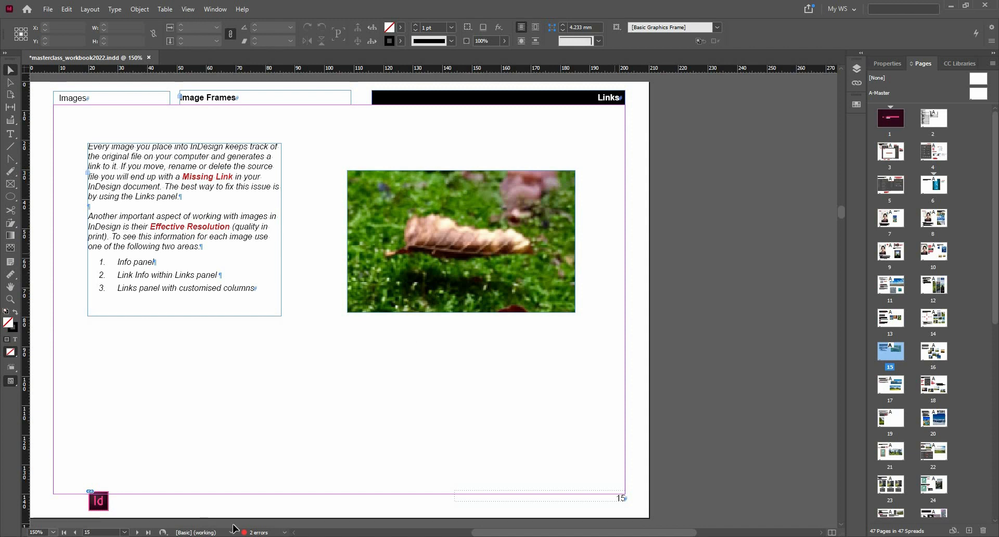
Open the Preflight panel's profile definitions and browse the Digital Publishing and [Basic] profiles
{"action": "left_click", "coordinate": [284, 532]}
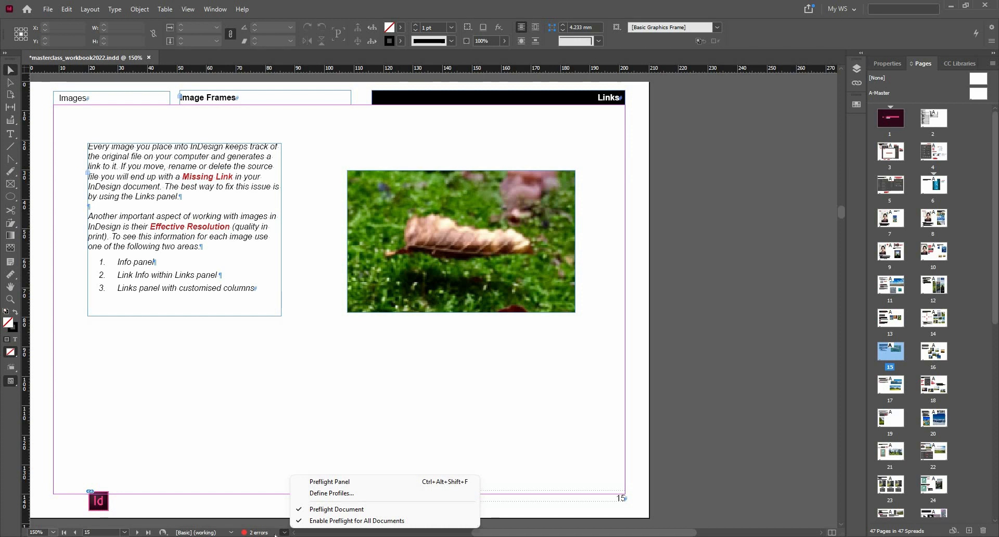
{"action": "left_click", "coordinate": [325, 481]}
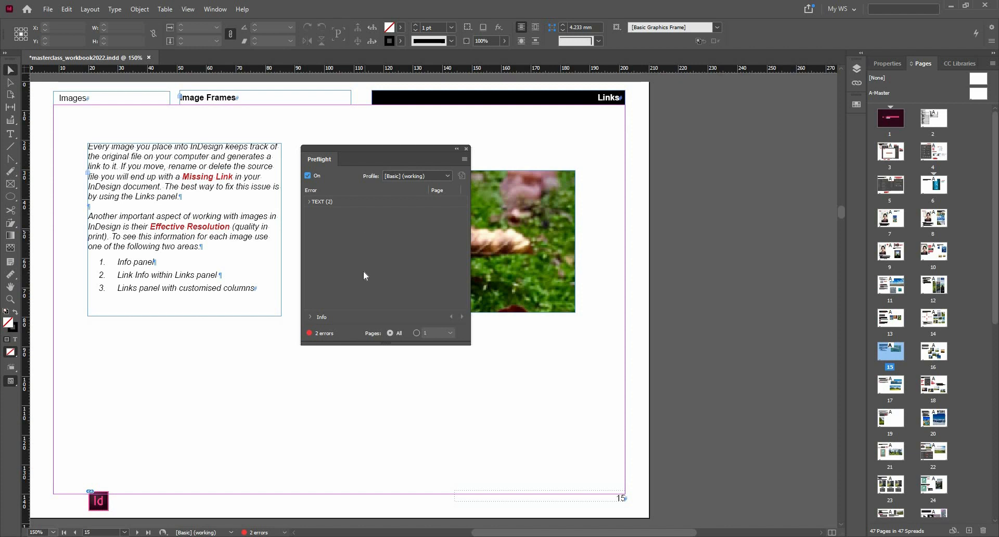
{"action": "left_click", "coordinate": [464, 159]}
{"action": "left_click", "coordinate": [483, 163]}
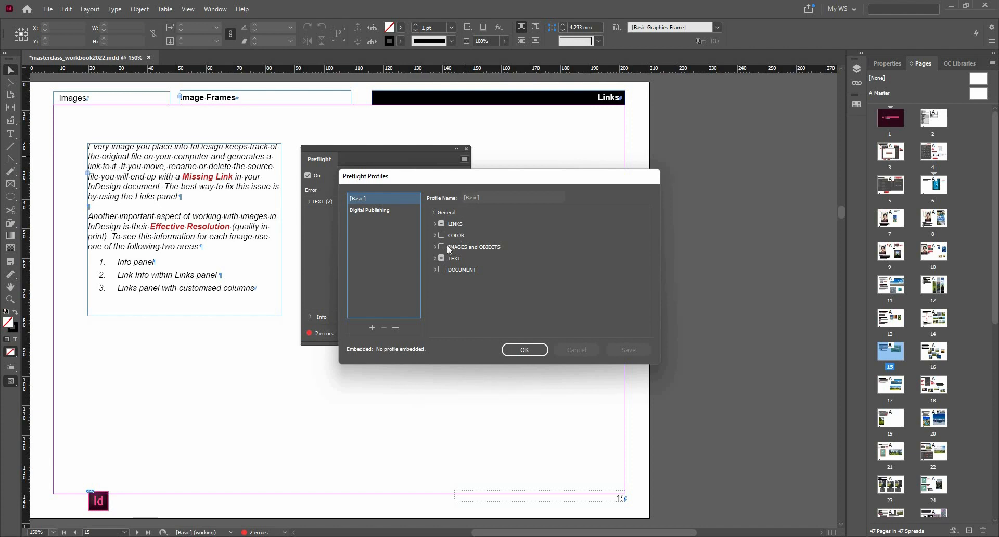
{"action": "left_click", "coordinate": [390, 210]}
{"action": "key", "text": "Up"}
Create a preflight profile named PPI and make it the active profile for the document
{"action": "left_click", "coordinate": [372, 328]}
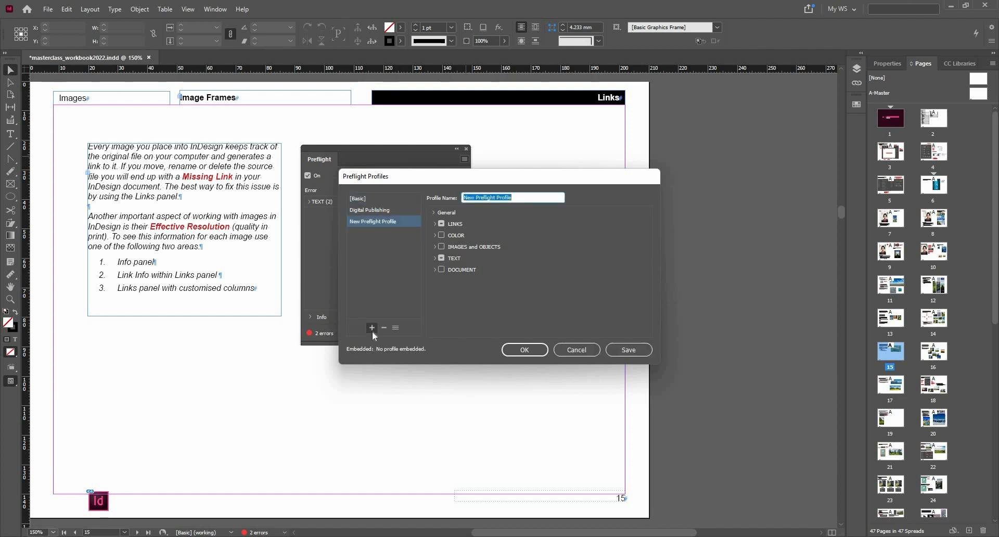
{"action": "type", "text": "PPI"}
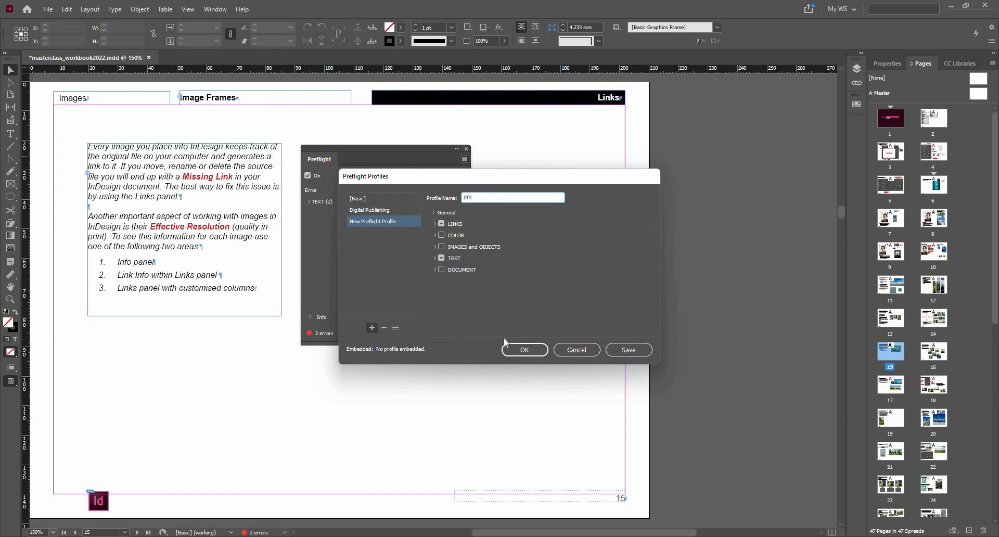
{"action": "left_click", "coordinate": [516, 352]}
{"action": "left_click", "coordinate": [516, 354]}
{"action": "left_click", "coordinate": [412, 177]}
{"action": "left_click", "coordinate": [412, 210]}
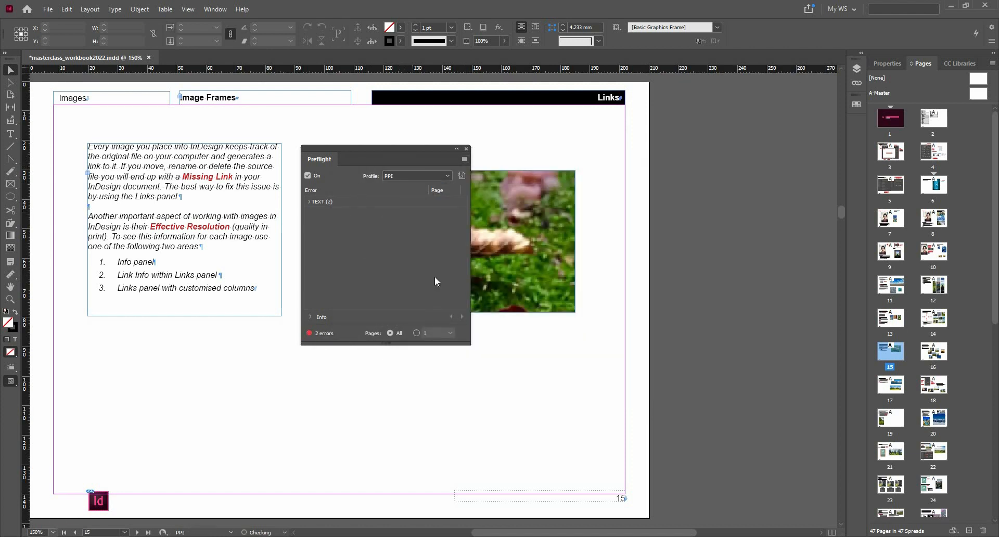
Enable the LINKS and IMAGES and OBJECTS check groups in the PPI preflight profile
{"action": "left_click", "coordinate": [464, 159]}
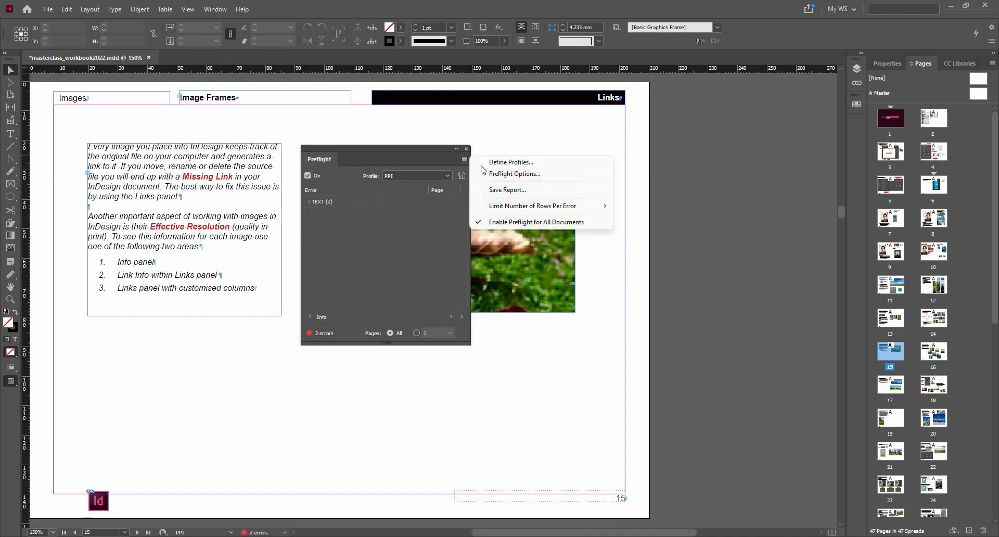
{"action": "left_click", "coordinate": [484, 163]}
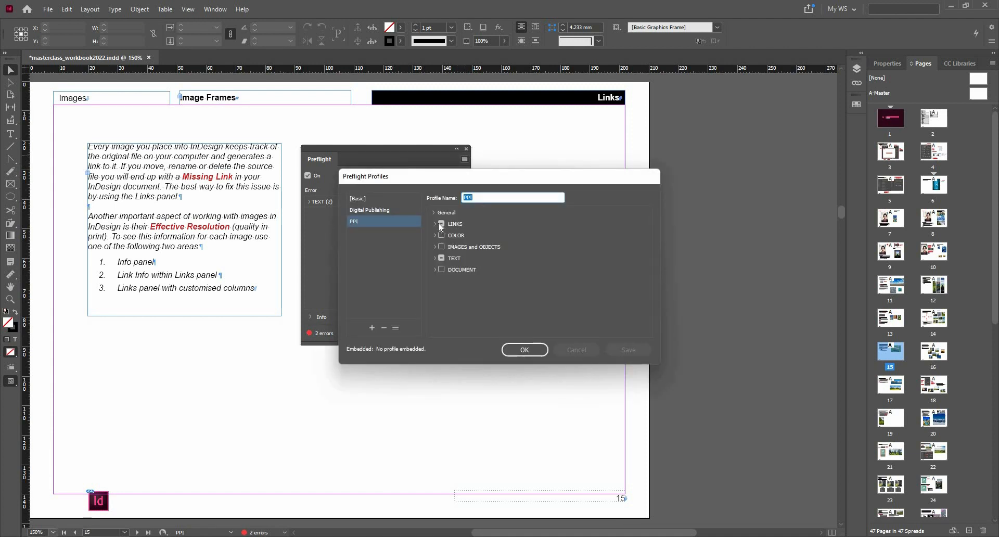
{"action": "left_click", "coordinate": [441, 224]}
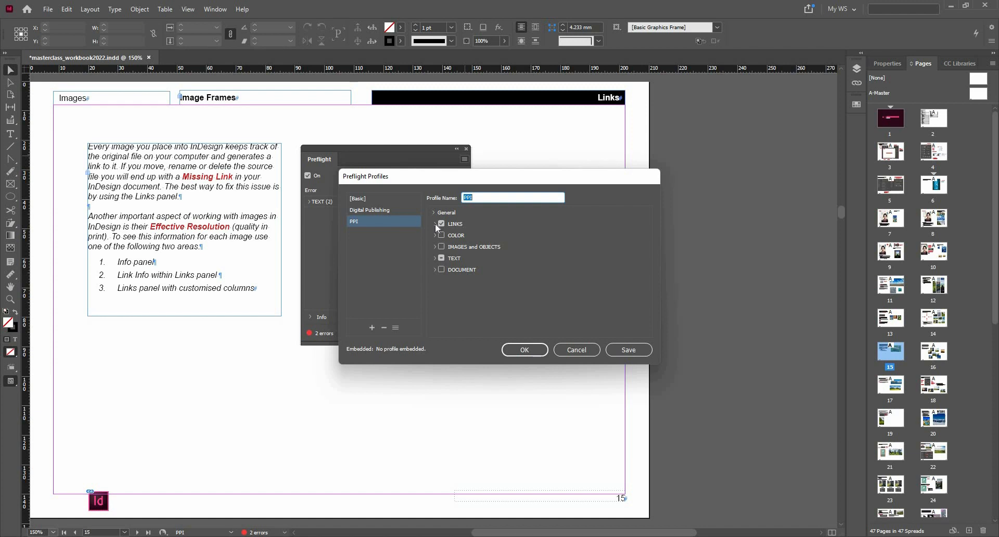
{"action": "left_click", "coordinate": [440, 224]}
{"action": "left_click", "coordinate": [440, 224]}
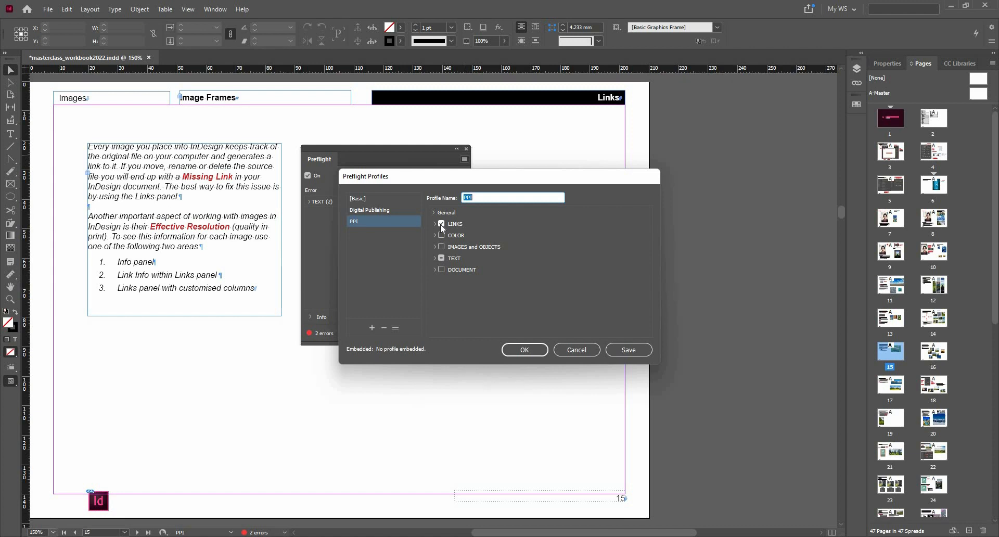
{"action": "left_click", "coordinate": [442, 246]}
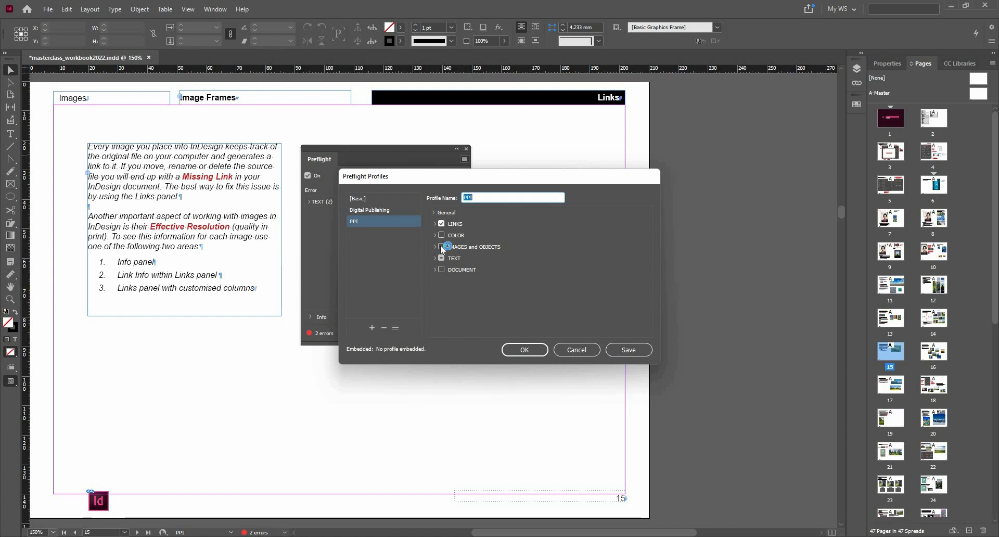
{"action": "left_click", "coordinate": [441, 224]}
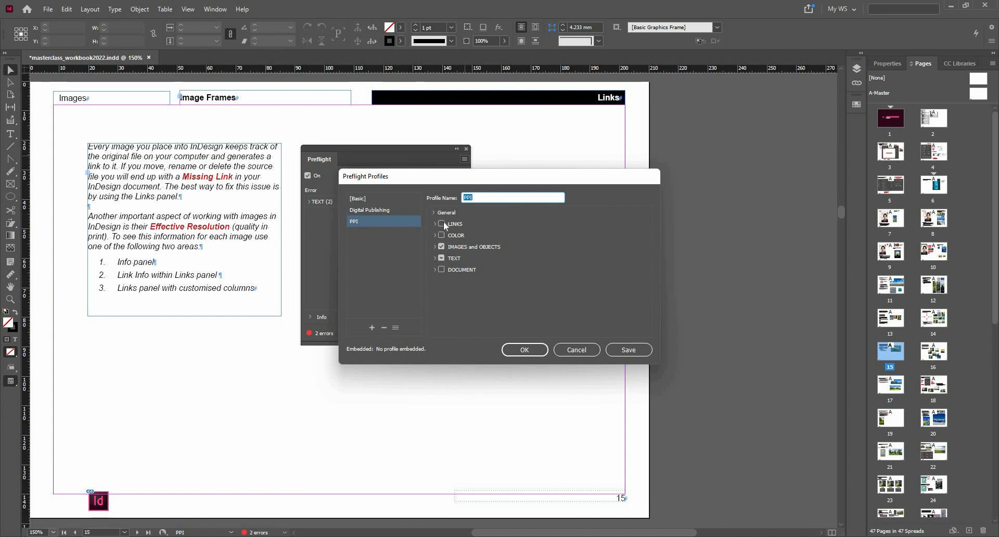
Set the PPI profile's color image maximum resolution to 300, enable the grayscale maximum check, and confirm the profile
{"action": "left_click", "coordinate": [434, 247]}
{"action": "scroll", "coordinate": [444, 252], "scroll_direction": "down", "scroll_amount": 1}
{"action": "left_click", "coordinate": [443, 247]}
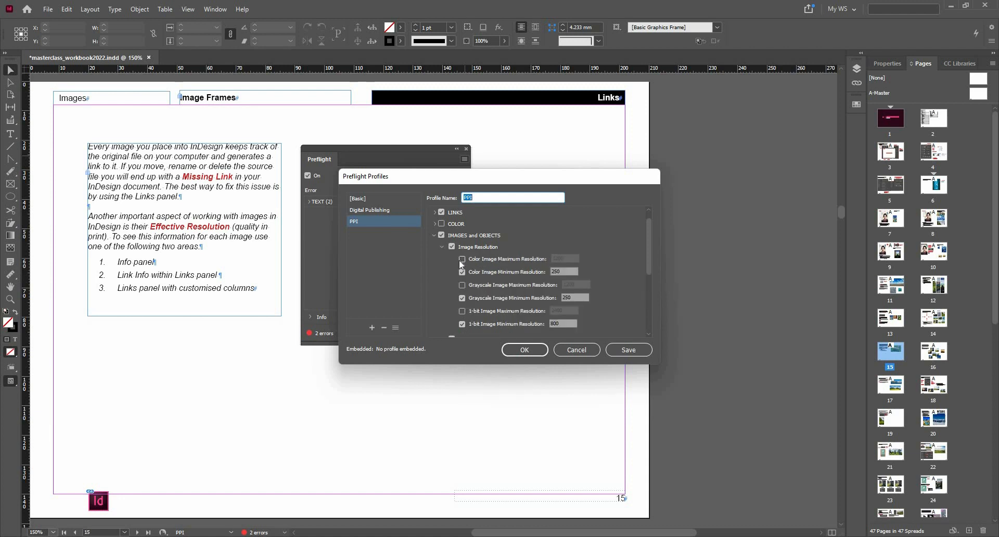
{"action": "left_click", "coordinate": [462, 259]}
{"action": "double_click", "coordinate": [564, 257]}
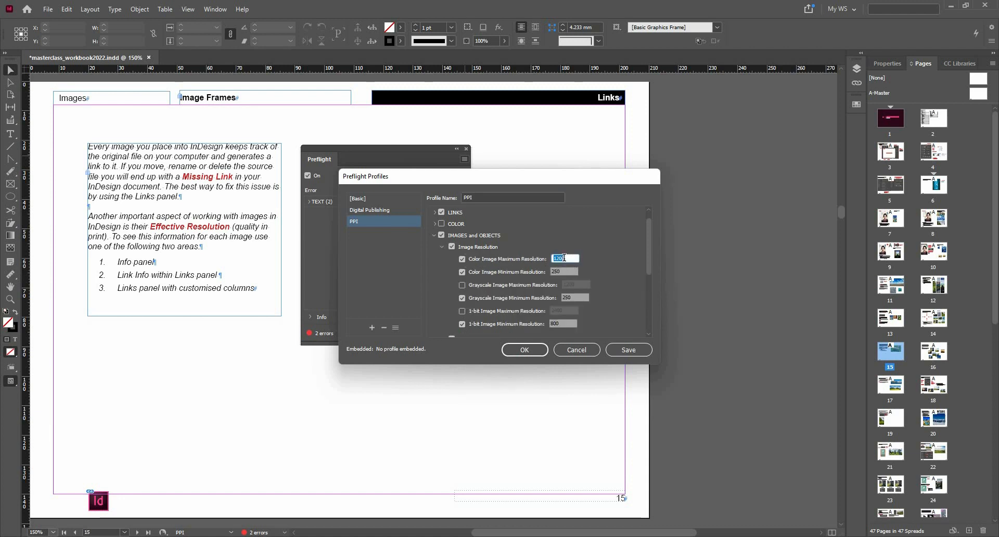
{"action": "type", "text": "300"}
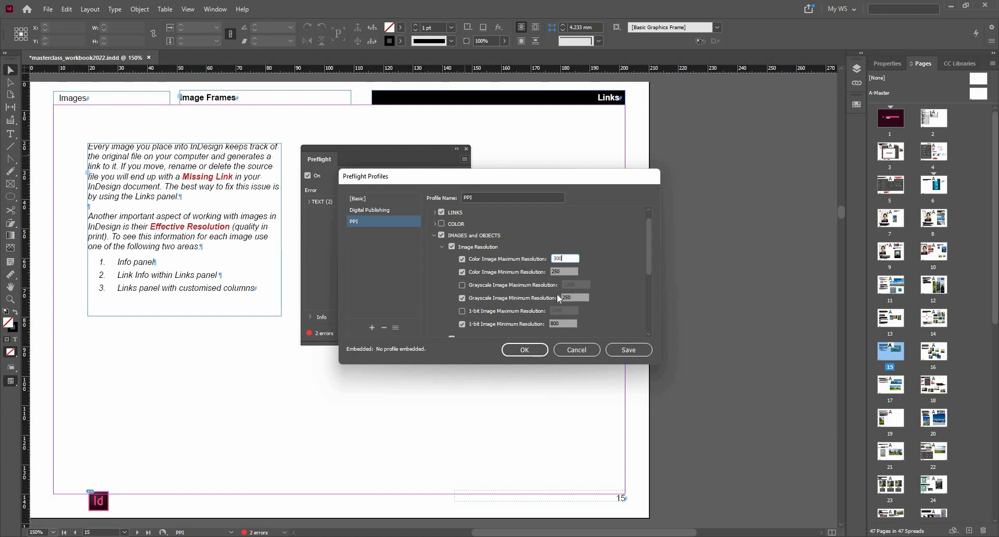
{"action": "left_click", "coordinate": [462, 285]}
{"action": "left_click", "coordinate": [462, 286]}
{"action": "left_click", "coordinate": [520, 349]}
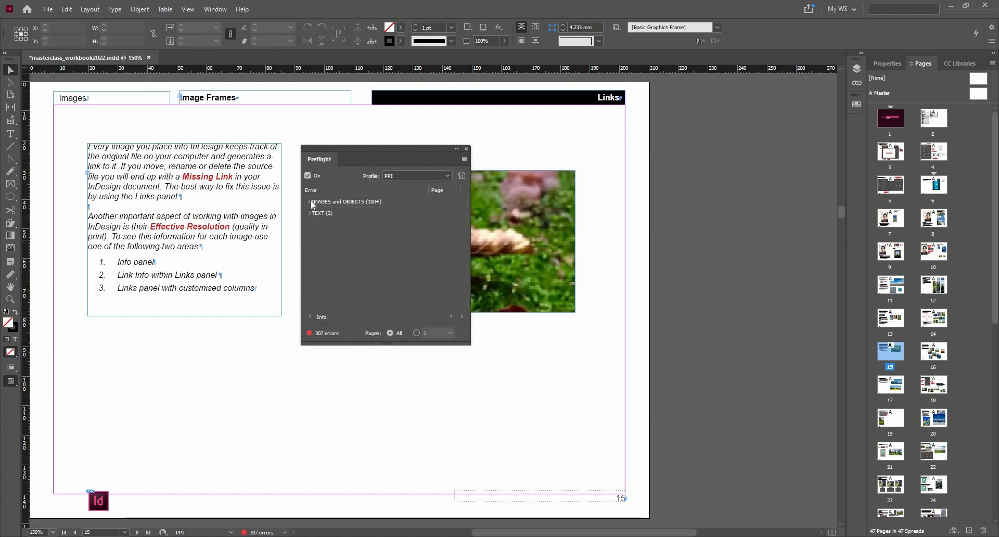
List the IMAGES and OBJECTS preflight errors by type and reopen the PPI profile's definition
{"action": "left_click", "coordinate": [309, 201]}
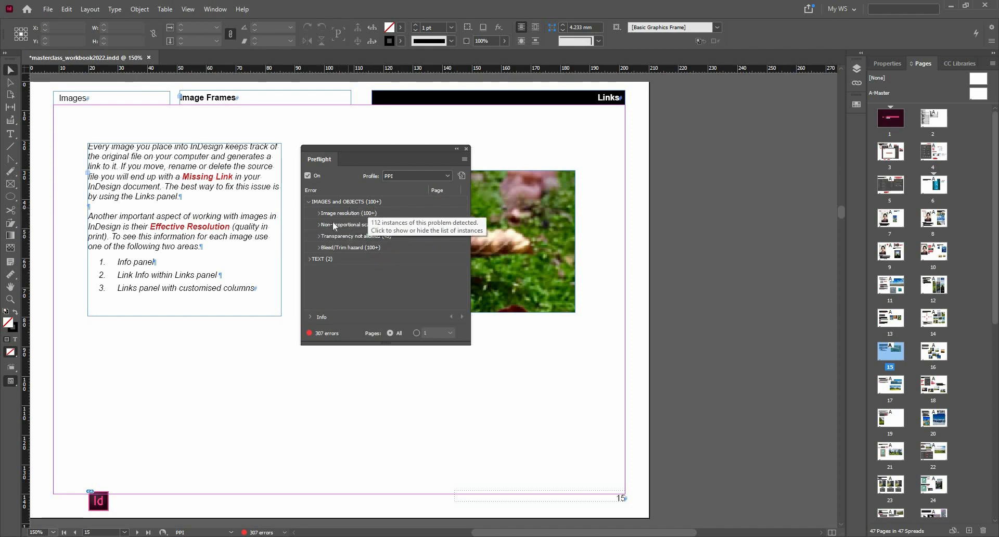
{"action": "left_click", "coordinate": [353, 203]}
{"action": "left_click", "coordinate": [464, 158]}
{"action": "left_click", "coordinate": [507, 161]}
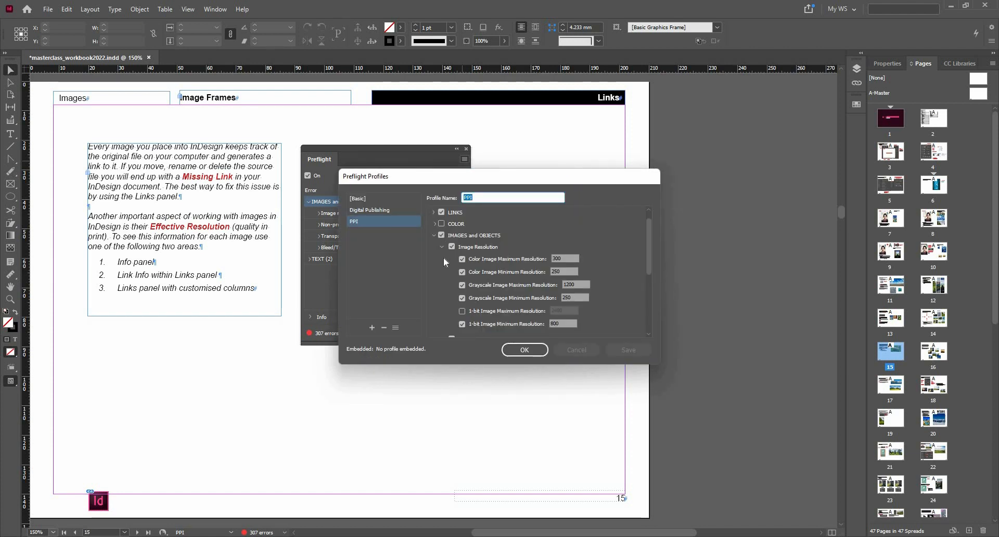
Turn off every IMAGES and OBJECTS check except Image Resolution in the PPI profile and confirm the profile
{"action": "left_click", "coordinate": [443, 247]}
{"action": "left_click", "coordinate": [451, 269]}
{"action": "left_click", "coordinate": [452, 281]}
{"action": "scroll", "coordinate": [454, 289], "scroll_direction": "down", "scroll_amount": 1}
{"action": "left_click", "coordinate": [452, 293]}
{"action": "left_click", "coordinate": [453, 282]}
{"action": "scroll", "coordinate": [454, 284], "scroll_direction": "down", "scroll_amount": 1}
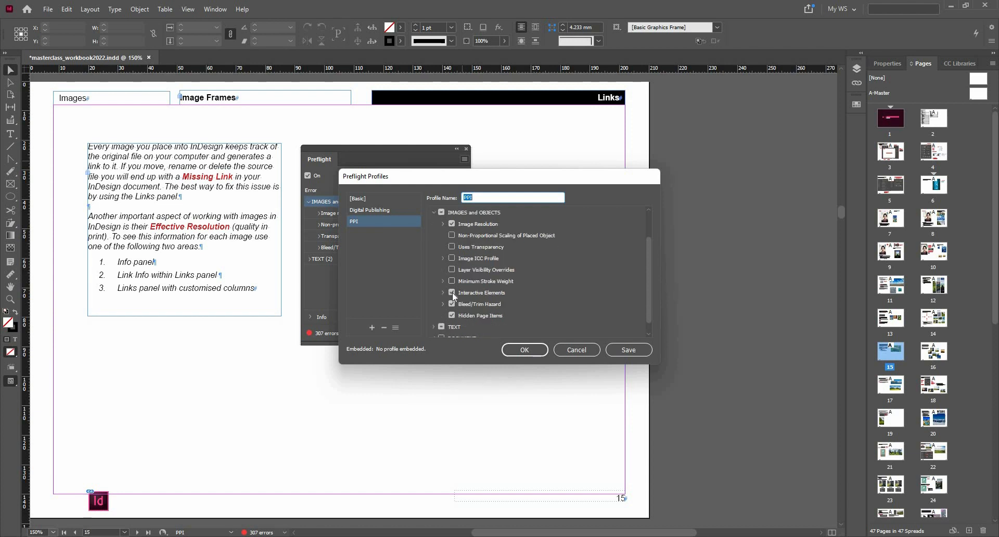
{"action": "left_click", "coordinate": [451, 292]}
{"action": "left_click", "coordinate": [451, 304]}
{"action": "left_click", "coordinate": [452, 315]}
{"action": "left_click", "coordinate": [514, 345]}
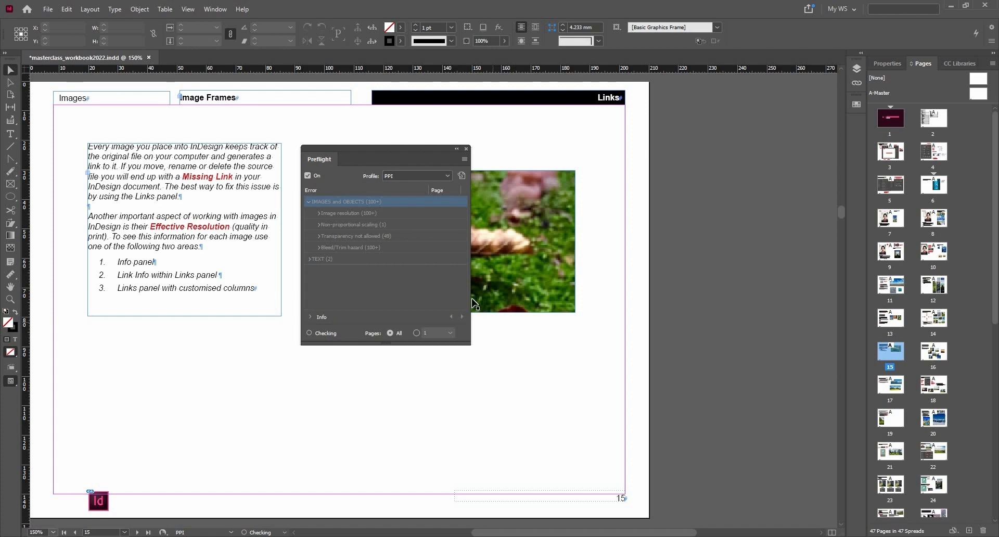
Review the list of images that fail the Image resolution check and close the Preflight panel
{"action": "left_click", "coordinate": [320, 213]}
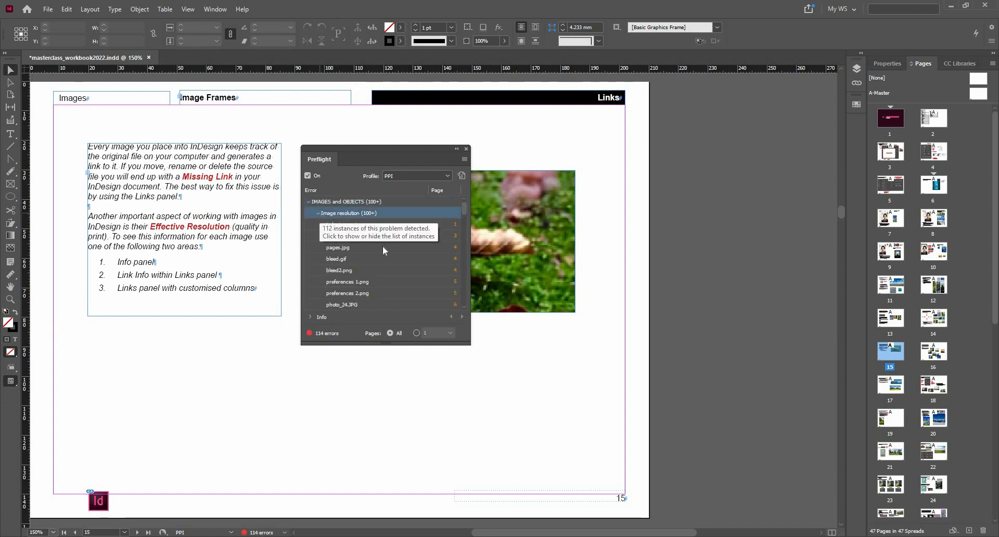
{"action": "scroll", "coordinate": [383, 245], "scroll_direction": "down", "scroll_amount": 8}
{"action": "scroll", "coordinate": [382, 247], "scroll_direction": "down", "scroll_amount": 10}
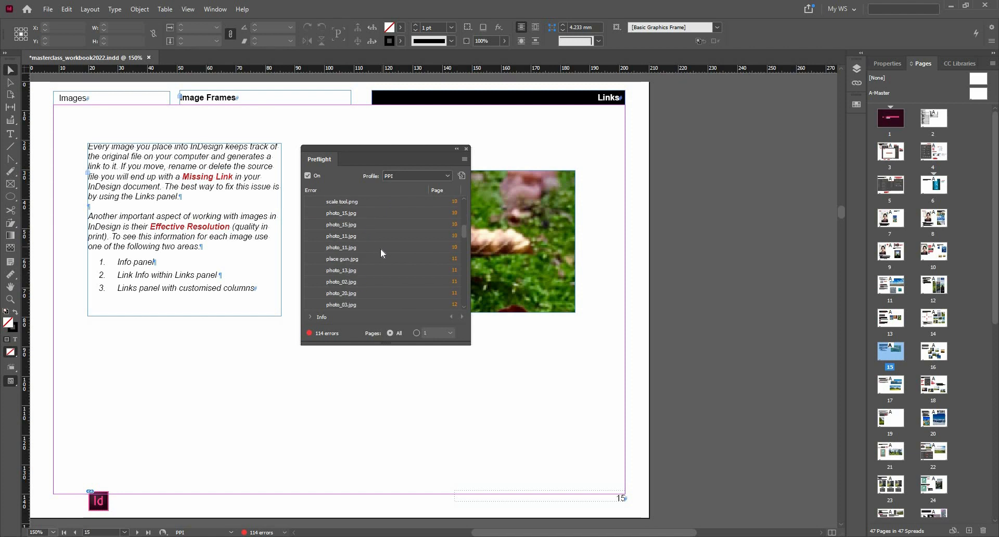
{"action": "scroll", "coordinate": [456, 182], "scroll_direction": "up", "scroll_amount": 18}
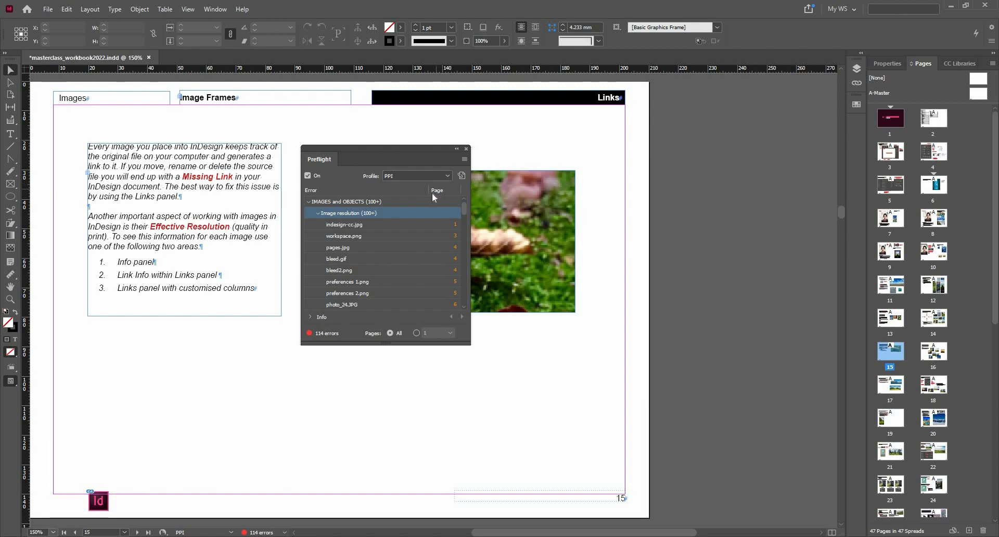
{"action": "left_click", "coordinate": [409, 176]}
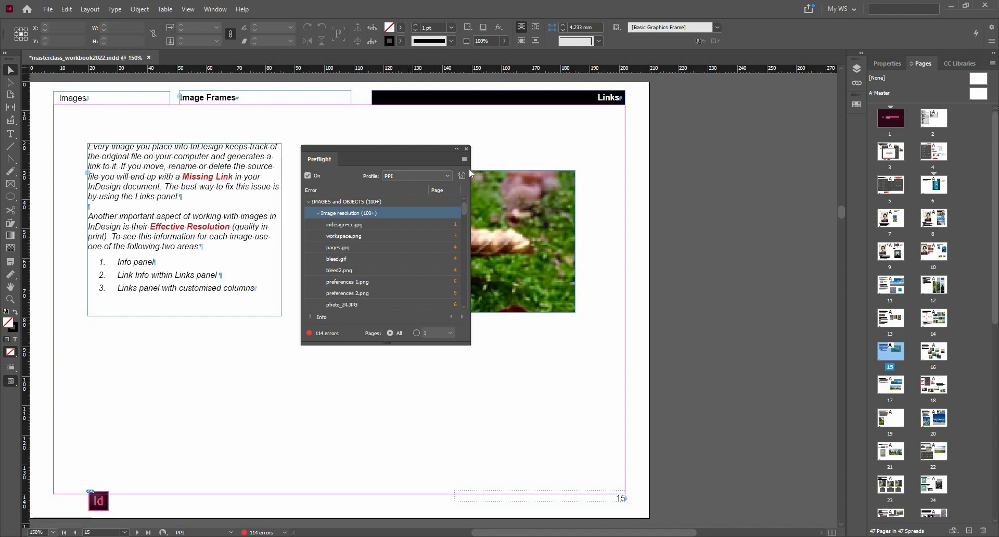
{"action": "left_click", "coordinate": [466, 151]}
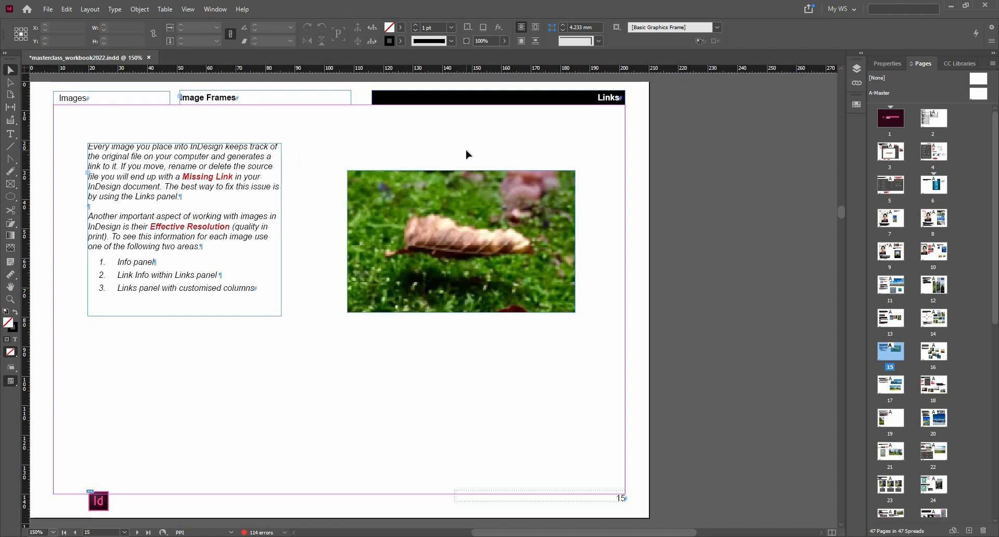
Show page 15 in preview mode and enlarge the leaf photo proportionally to about 108 × 67.5 mm
{"action": "key", "text": "ctrl+0"}
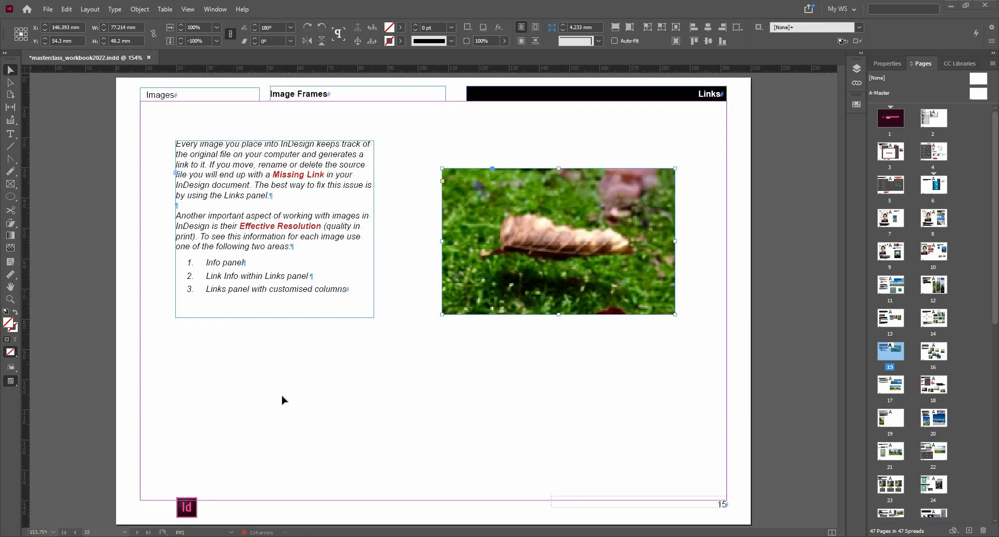
{"action": "key", "text": "w"}
{"action": "left_click", "coordinate": [282, 400]}
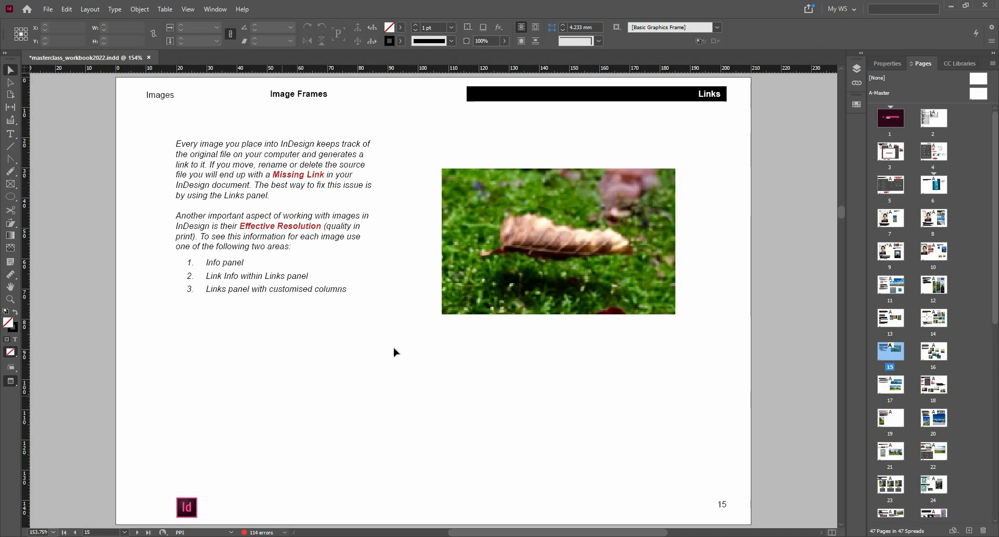
{"action": "left_click", "coordinate": [495, 290]}
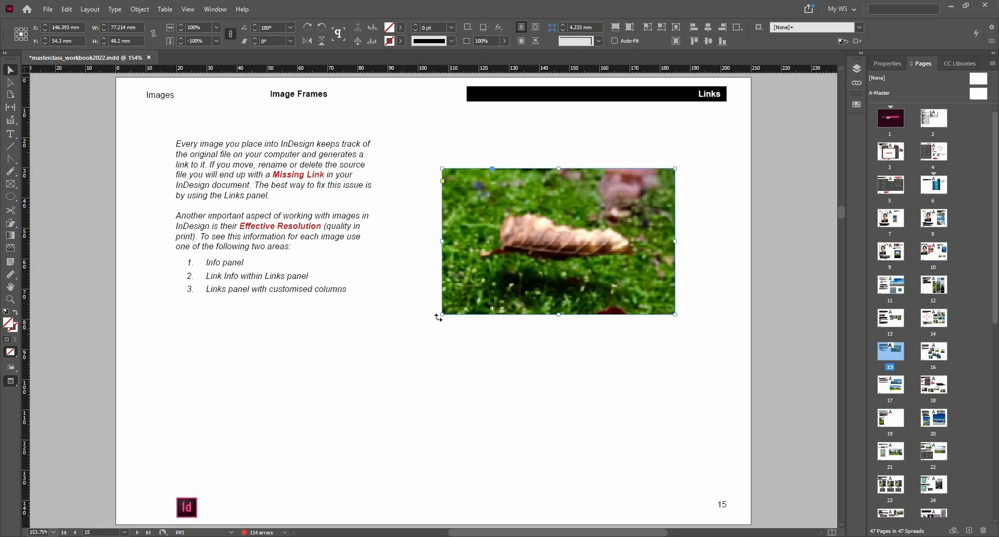
{"action": "left_click_drag", "start_coordinate": [442, 314], "coordinate": [396, 344]}
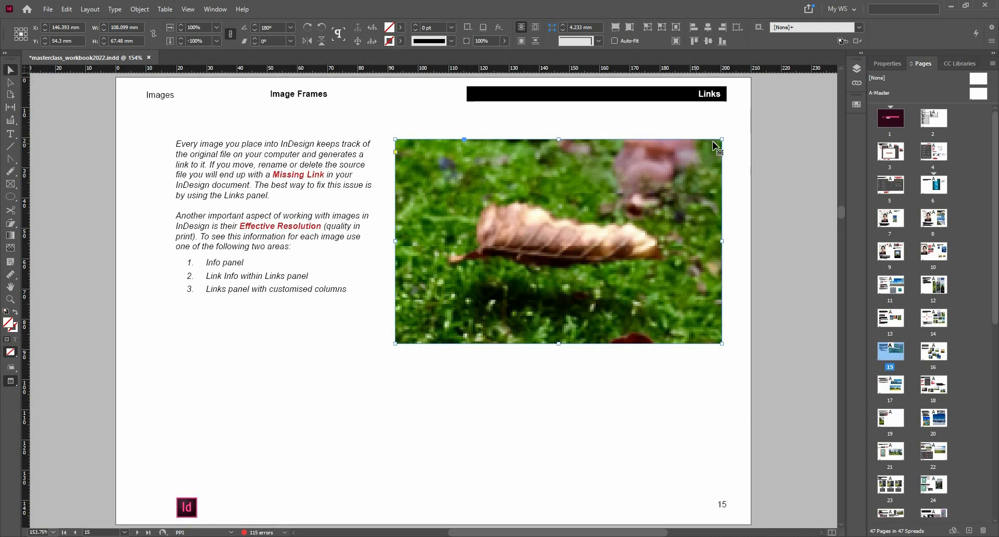
Fill the frame proportionally with the leaf photo and extend the frame to about 128.6 mm high to reveal the full picture
{"action": "right_click", "coordinate": [620, 236]}
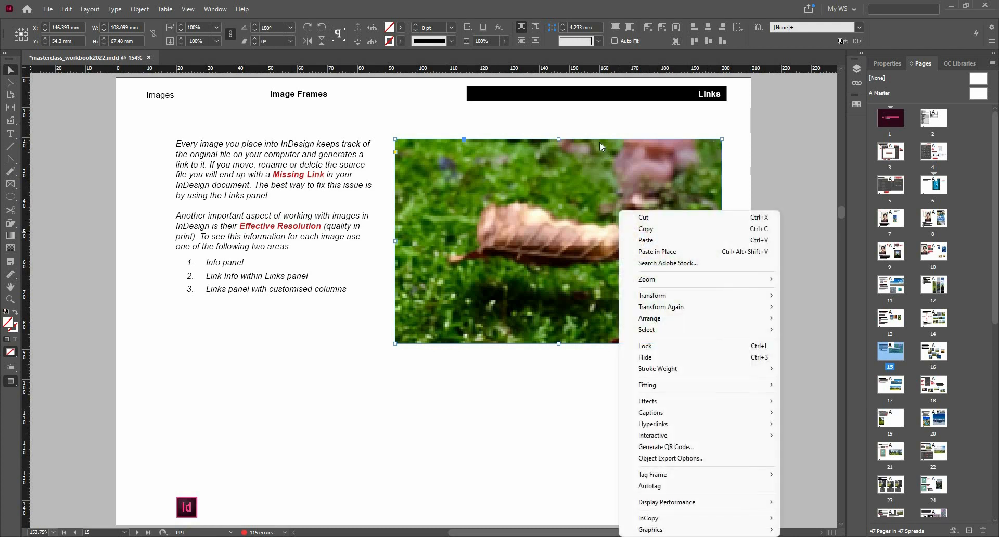
{"action": "left_click", "coordinate": [616, 31]}
{"action": "left_click", "coordinate": [616, 31]}
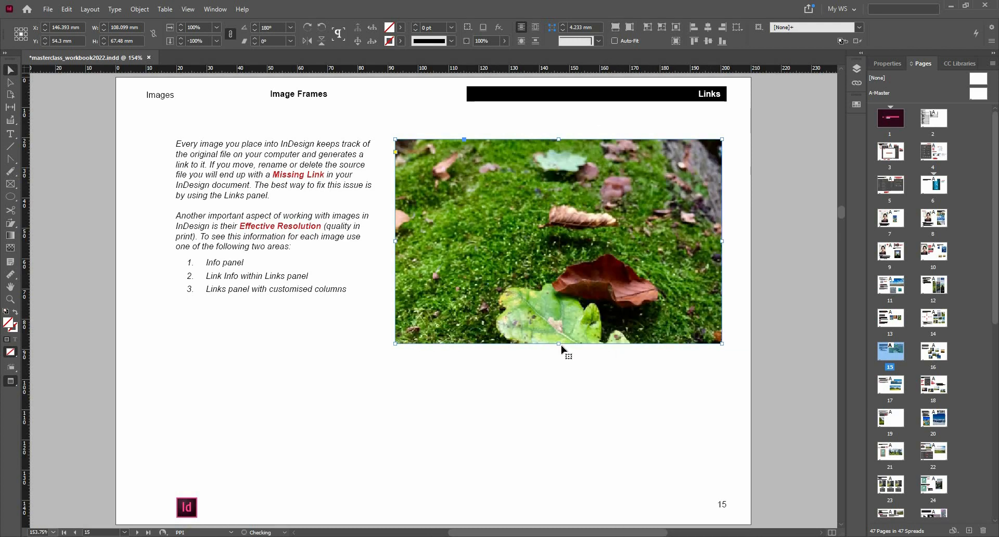
{"action": "left_click_drag", "start_coordinate": [553, 462], "coordinate": [554, 461]}
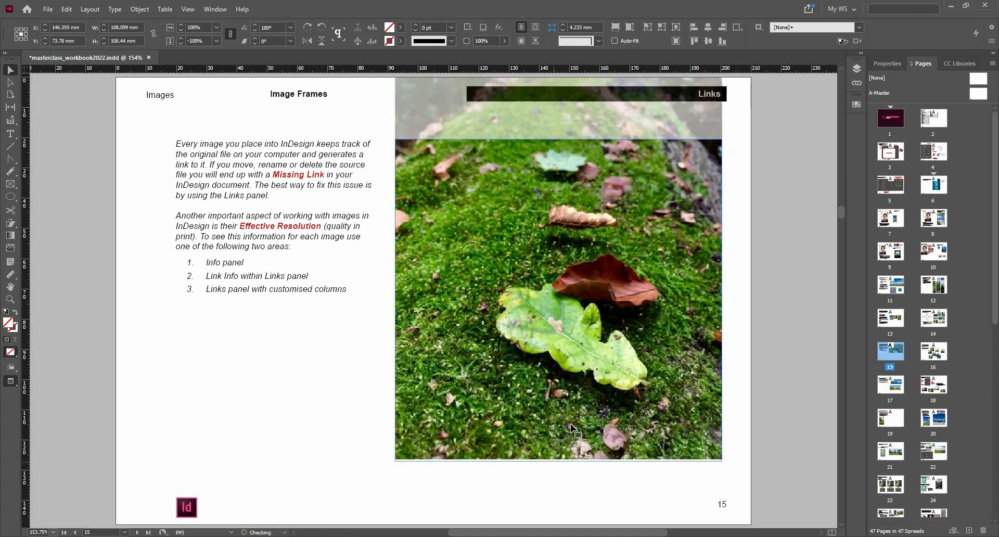
{"action": "scroll", "coordinate": [562, 235], "scroll_direction": "up", "scroll_amount": 1}
{"action": "left_click_drag", "start_coordinate": [557, 177], "coordinate": [557, 114]}
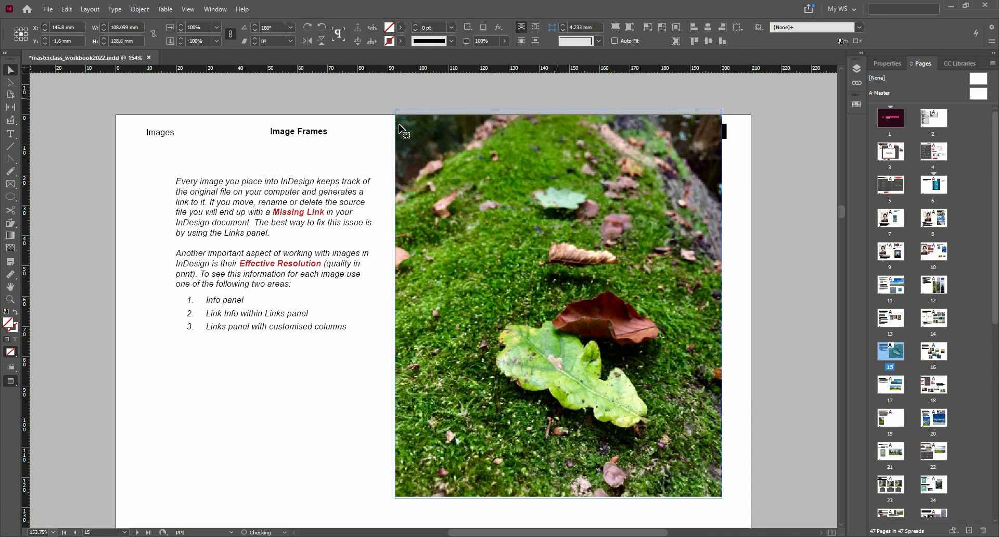
Scale the leaf photo down to about 72 × 96 mm and position it beneath the black Links header
{"action": "left_click_drag", "start_coordinate": [395, 115], "coordinate": [445, 173]}
{"action": "left_click_drag", "start_coordinate": [561, 297], "coordinate": [590, 357]}
{"action": "left_click_drag", "start_coordinate": [584, 242], "coordinate": [584, 210]}
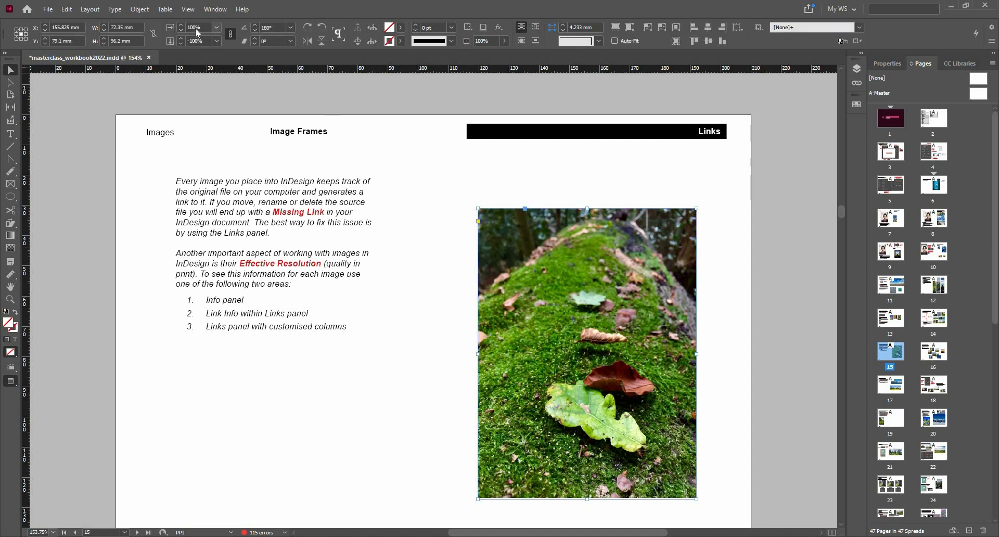
Turn off the constraint on scaling proportions and try scaling only the photo's width to 90%
{"action": "left_click", "coordinate": [233, 41]}
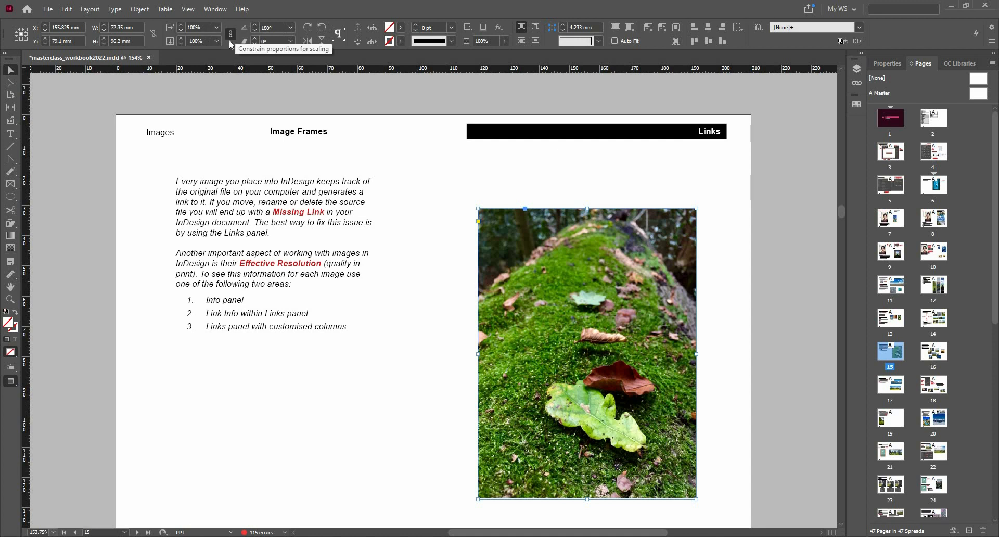
{"action": "left_click", "coordinate": [196, 27]}
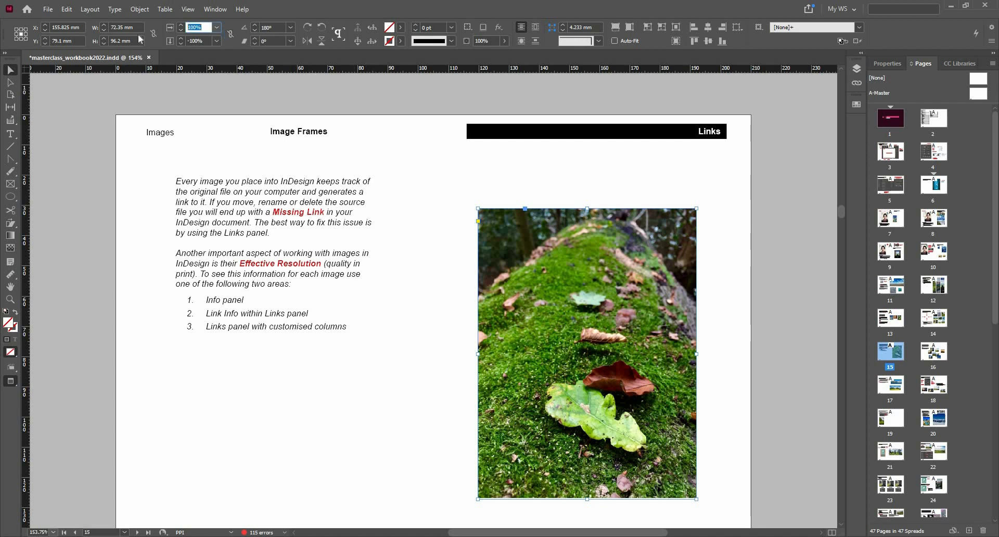
{"action": "type", "text": "90"}
{"action": "key", "text": "Return"}
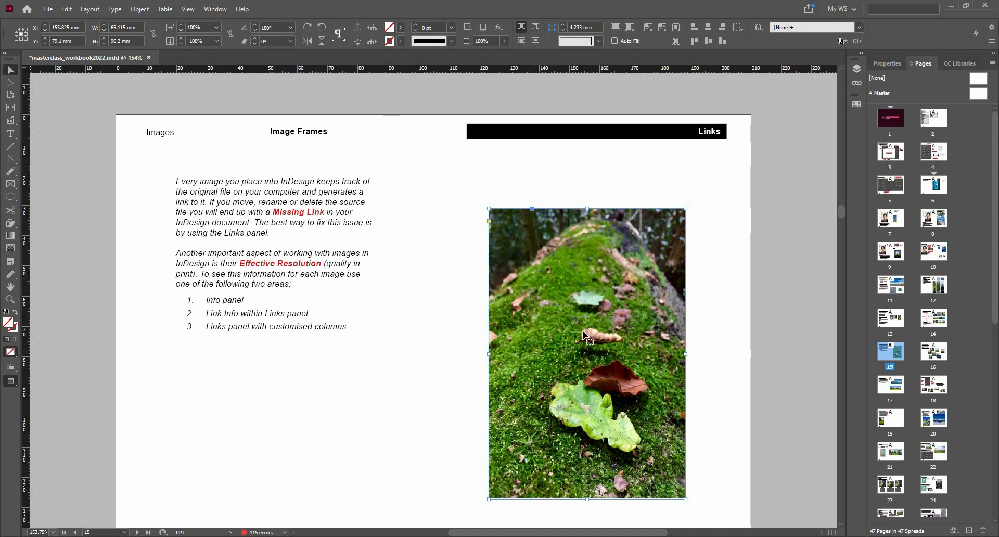
{"action": "key", "text": "ctrl+z"}
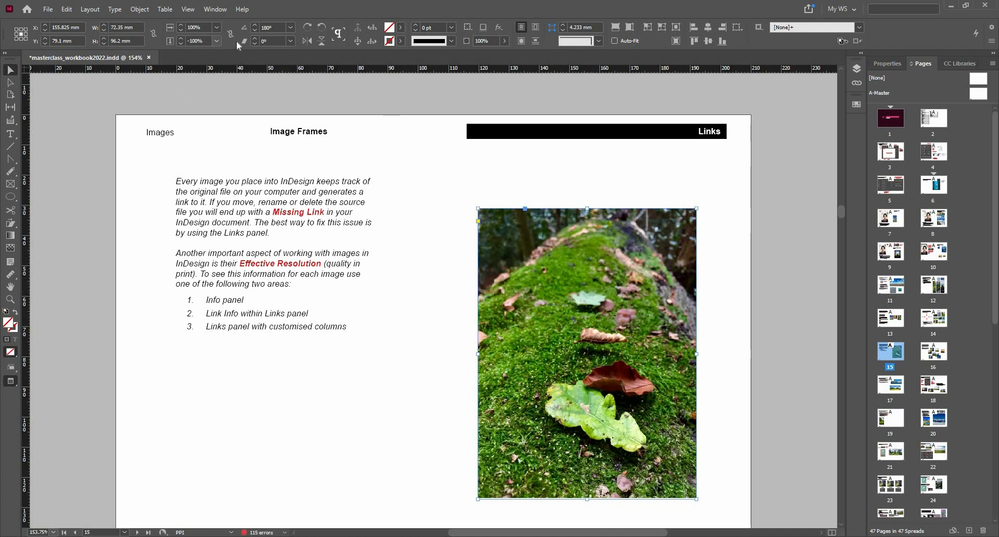
Constrain the photo frame's width and height, set its height to 90 mm, and enlarge it to about 72.4 × 96.3 mm
{"action": "left_click", "coordinate": [153, 36]}
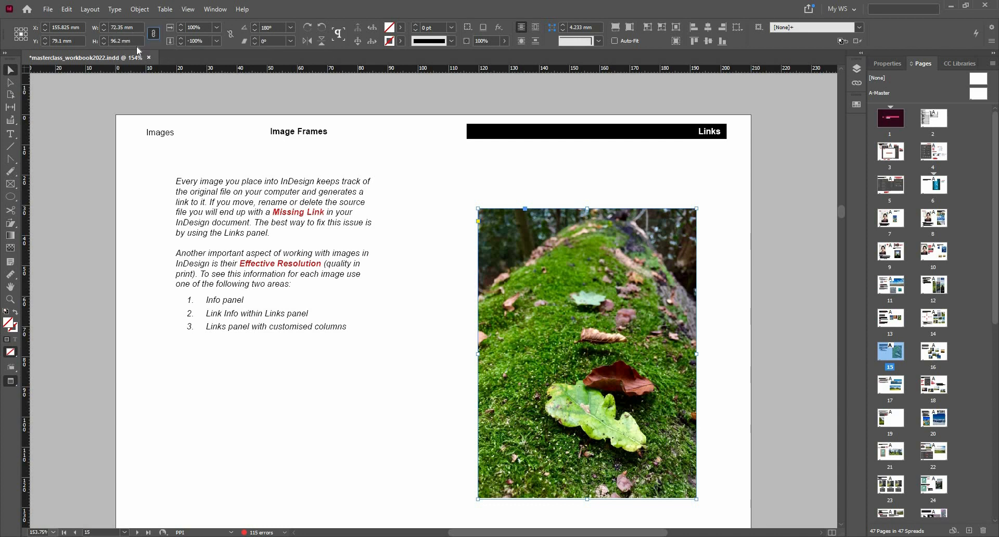
{"action": "key", "text": "Tab"}
{"action": "type", "text": "90"}
{"action": "key", "text": "Return"}
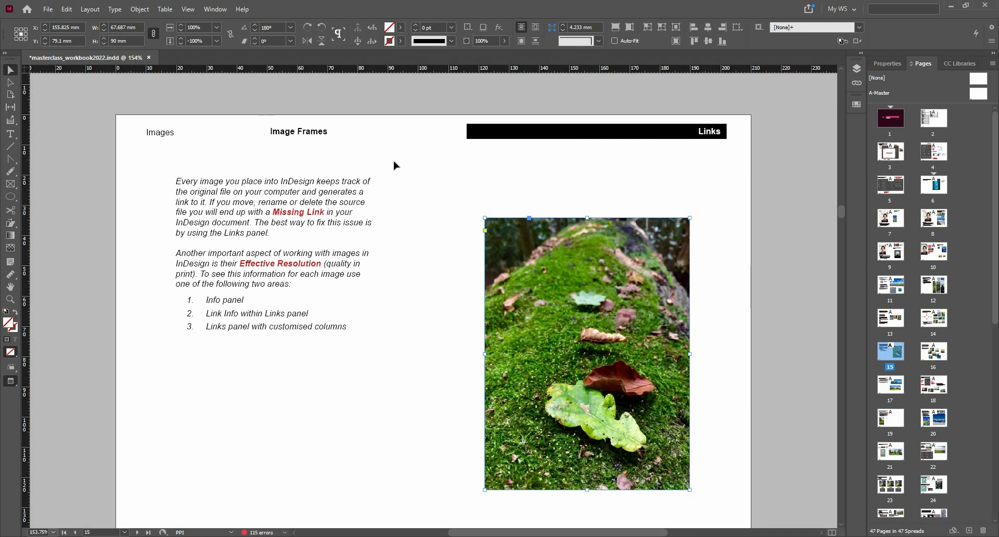
{"action": "left_click", "coordinate": [27, 34]}
{"action": "mouse_move", "coordinate": [689, 217]}
{"action": "left_mouse_down"}
{"action": "mouse_move", "coordinate": [698, 194]}
{"action": "mouse_move", "coordinate": [683, 211]}
{"action": "left_mouse_up"}
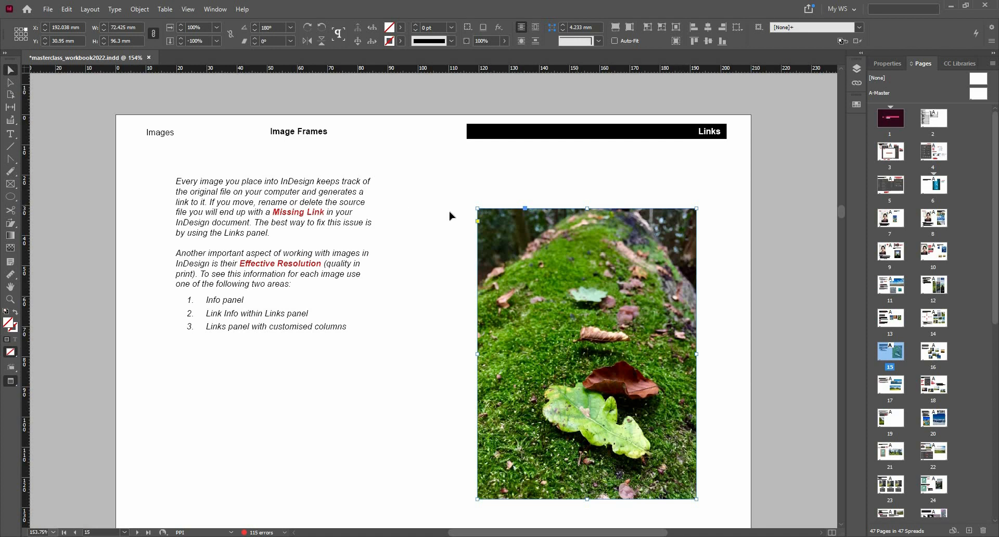
Flip the leaf photo horizontally and move it back beneath the Links header
{"action": "left_click", "coordinate": [378, 93]}
{"action": "left_click", "coordinate": [520, 255]}
{"action": "left_click", "coordinate": [308, 43]}
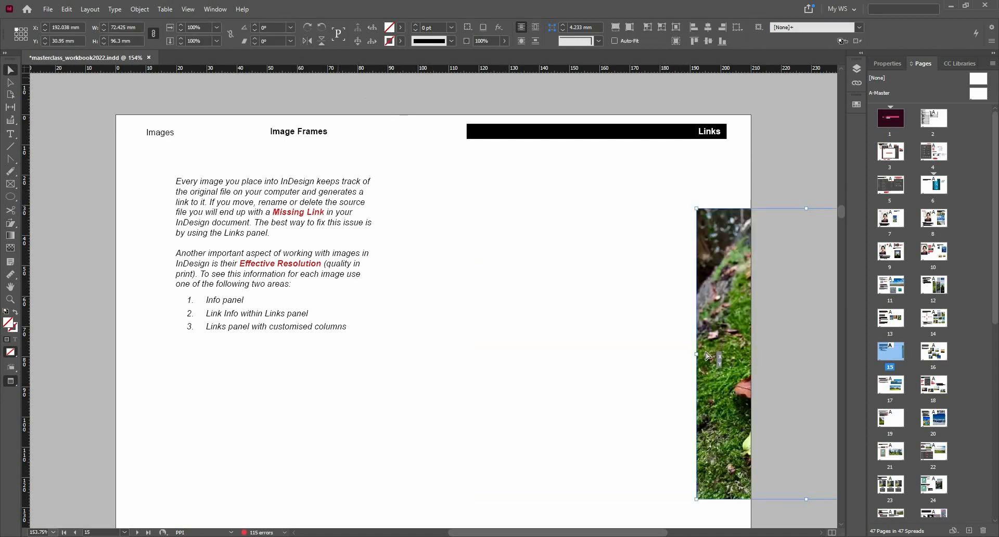
{"action": "left_click_drag", "start_coordinate": [490, 349], "coordinate": [483, 348]}
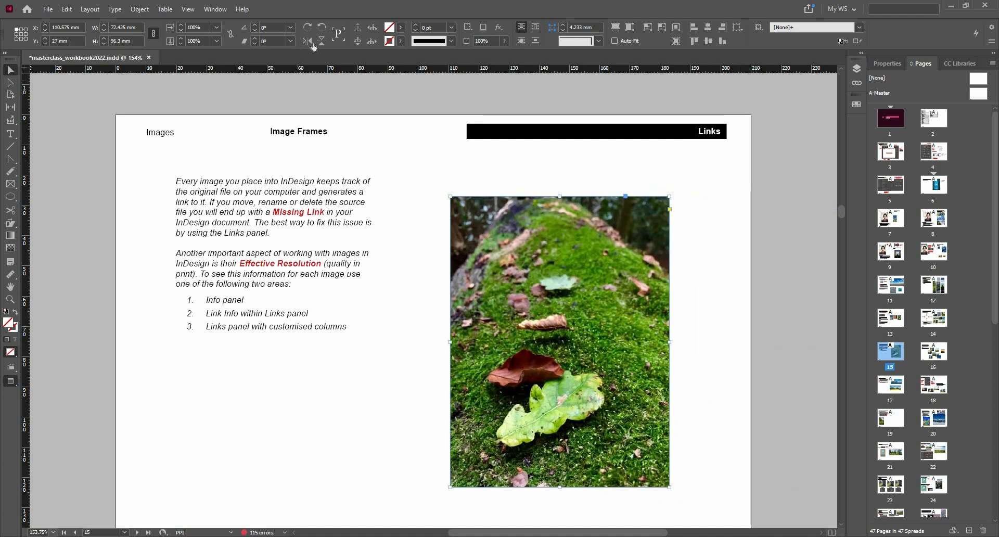
Try further horizontal and vertical flips of the leaf photo and bring it back onto the page
{"action": "left_click", "coordinate": [308, 42]}
{"action": "left_click", "coordinate": [321, 42]}
{"action": "left_click", "coordinate": [322, 43]}
{"action": "left_click_drag", "start_coordinate": [424, 337], "coordinate": [570, 323]}
{"action": "left_click_drag", "start_coordinate": [378, 327], "coordinate": [816, 336]}
{"action": "left_click_drag", "start_coordinate": [704, 472], "coordinate": [566, 91]}
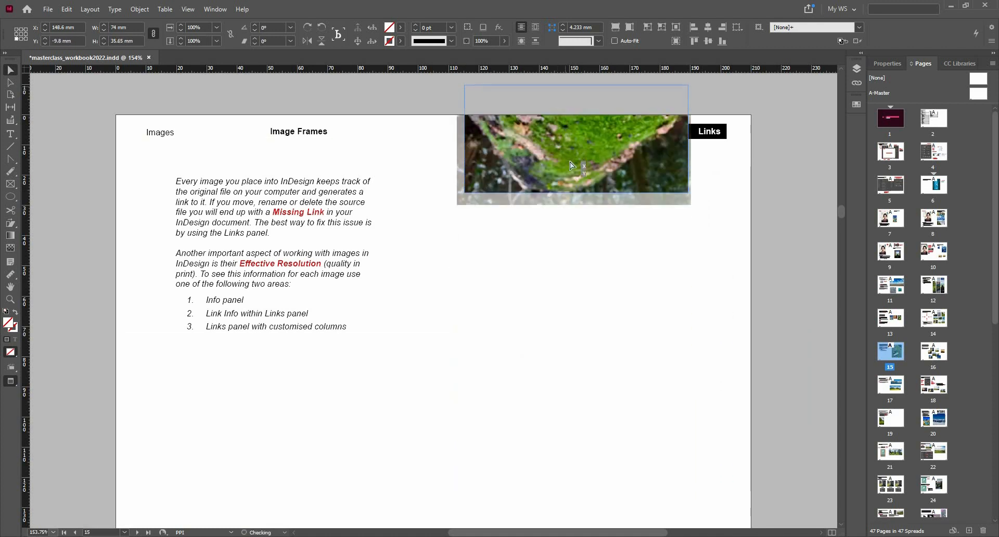
Reframe the upside-down leaf photo at about 74 × 94 mm beneath the Links header
{"action": "left_click_drag", "start_coordinate": [557, 412], "coordinate": [533, 462]}
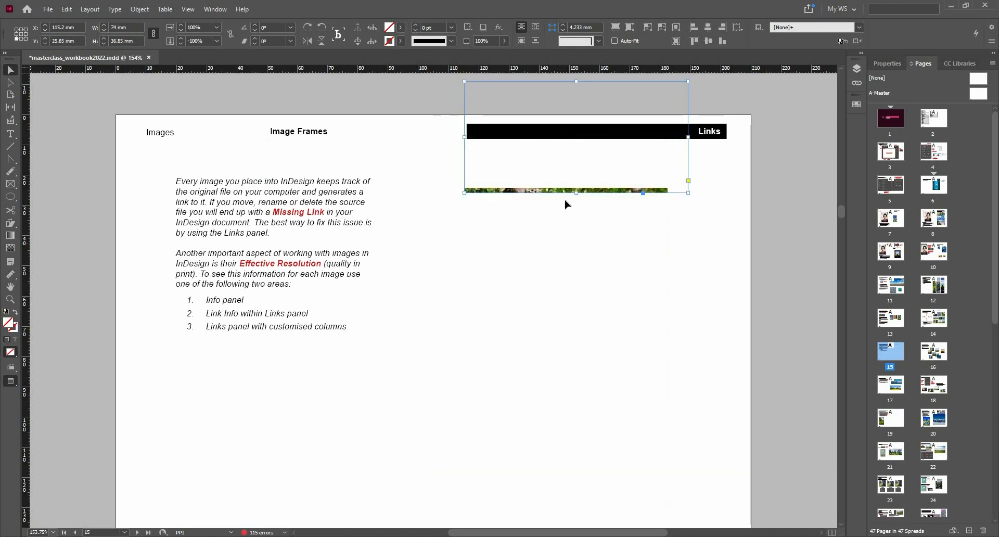
{"action": "key", "text": "ctrl+z"}
{"action": "left_click", "coordinate": [561, 259]}
{"action": "left_click_drag", "start_coordinate": [565, 176], "coordinate": [556, 424]}
{"action": "left_click", "coordinate": [559, 308]}
{"action": "left_click", "coordinate": [557, 353]}
{"action": "left_click_drag", "start_coordinate": [565, 331], "coordinate": [536, 156]}
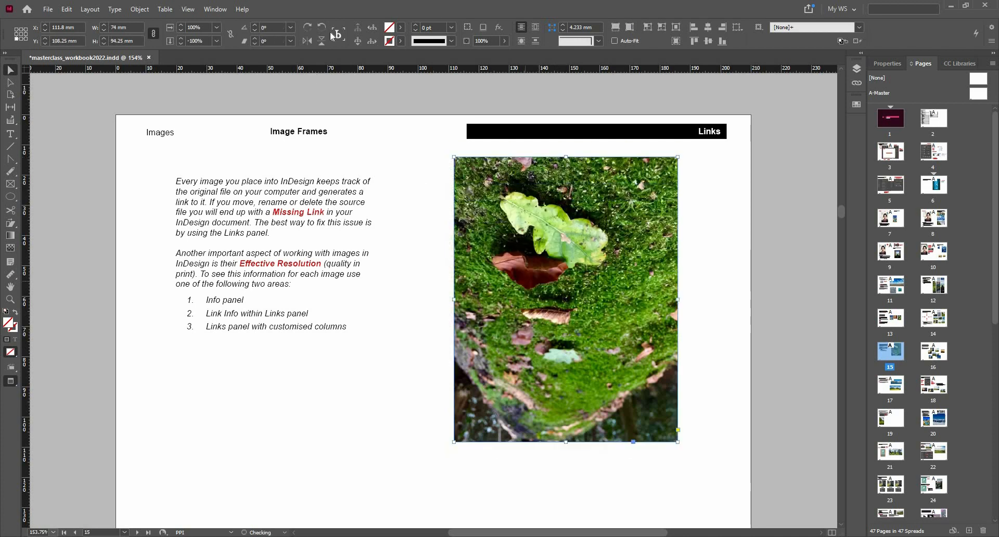
Flip the photo vertically to stand upright, move it beneath the Links header, and shift the image slightly inside its frame
{"action": "left_click", "coordinate": [321, 41]}
{"action": "left_click_drag", "start_coordinate": [582, 299], "coordinate": [592, 217]}
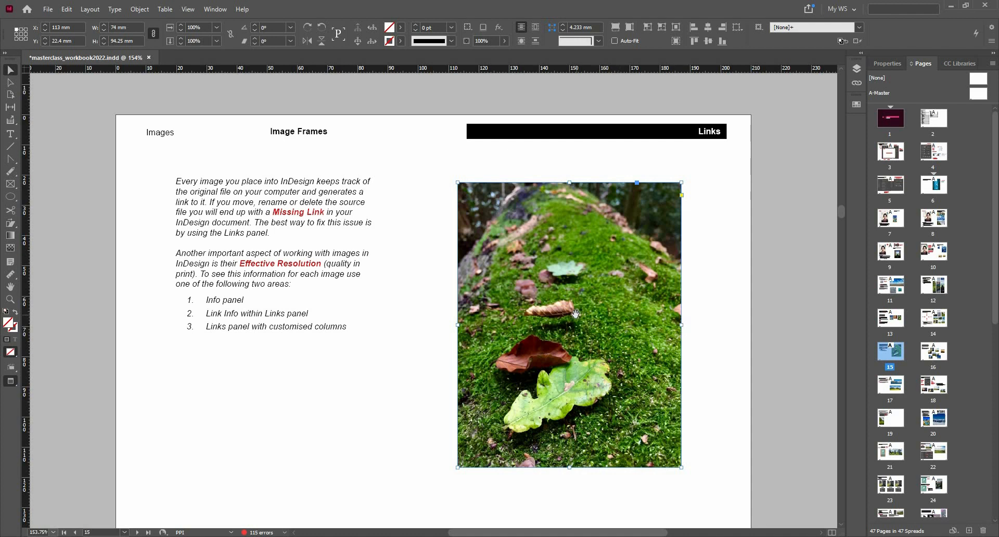
{"action": "left_click_drag", "start_coordinate": [576, 313], "coordinate": [578, 320]}
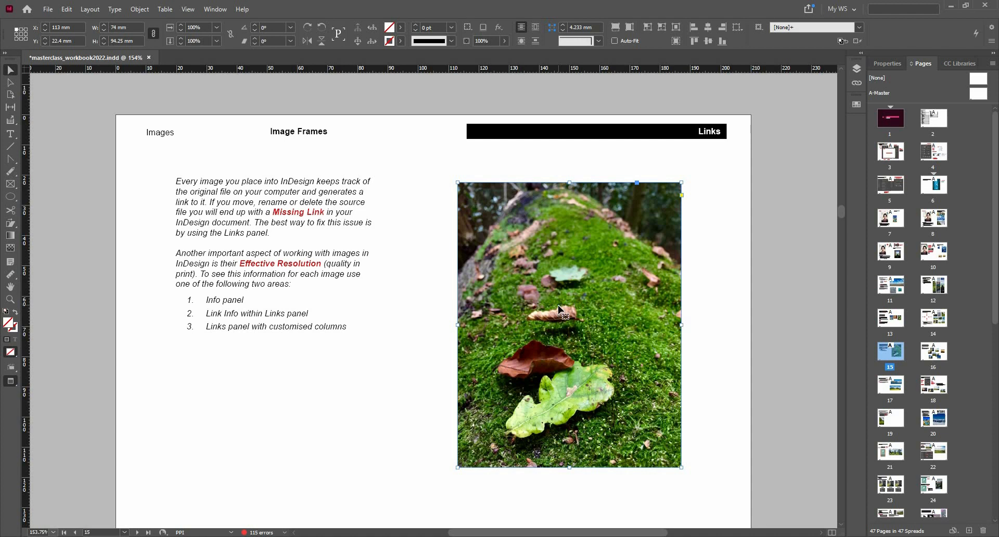
Go to the Overset text page 31 and extend the overset text frame to about 98 mm high
{"action": "scroll", "coordinate": [555, 311], "scroll_direction": "down", "scroll_amount": 1}
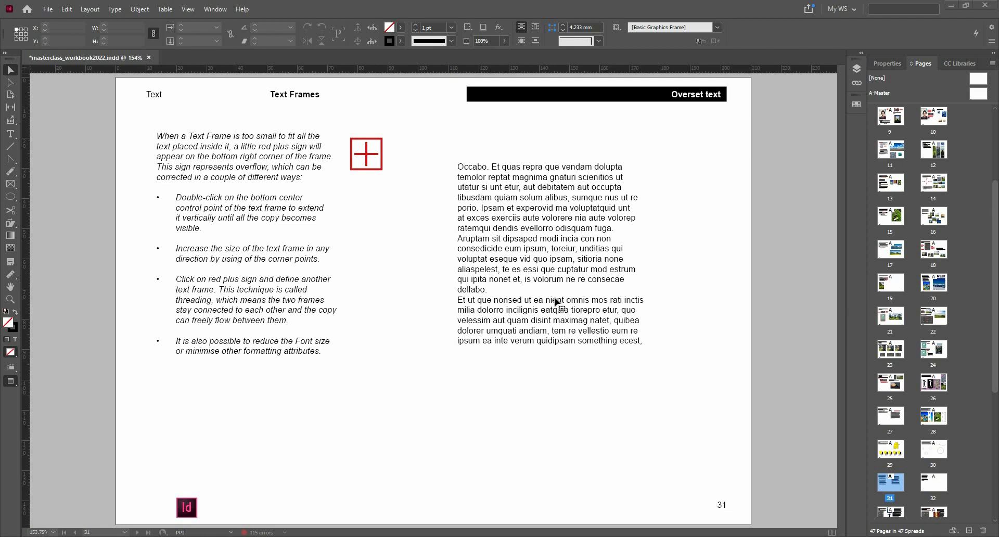
{"action": "left_click", "coordinate": [645, 335]}
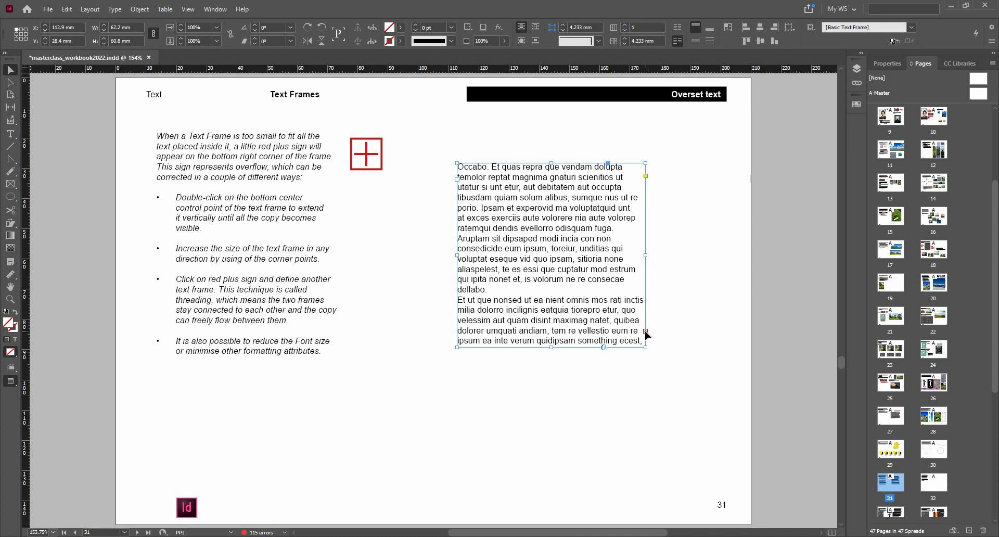
{"action": "left_click", "coordinate": [645, 331]}
{"action": "left_click_drag", "start_coordinate": [551, 347], "coordinate": [549, 460]}
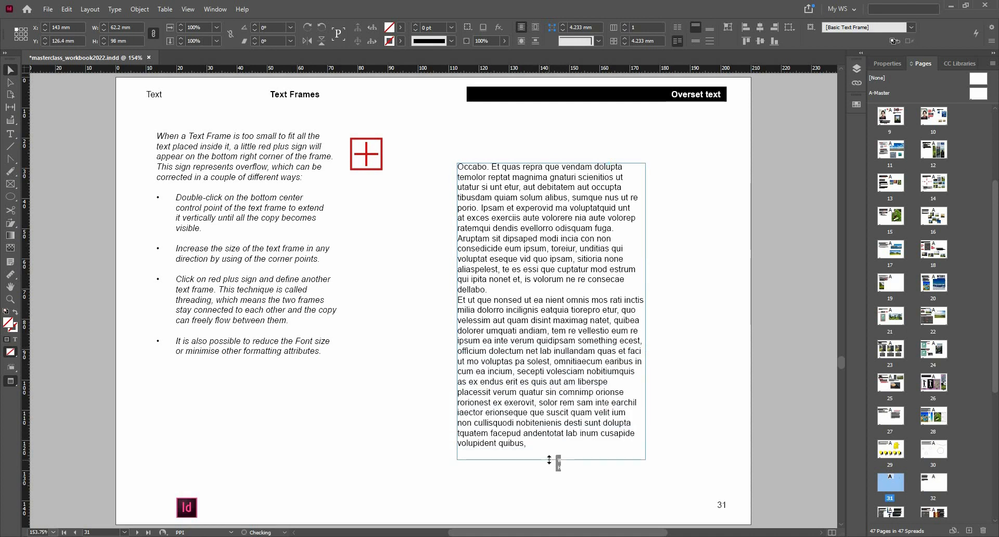
{"action": "left_click", "coordinate": [618, 369]}
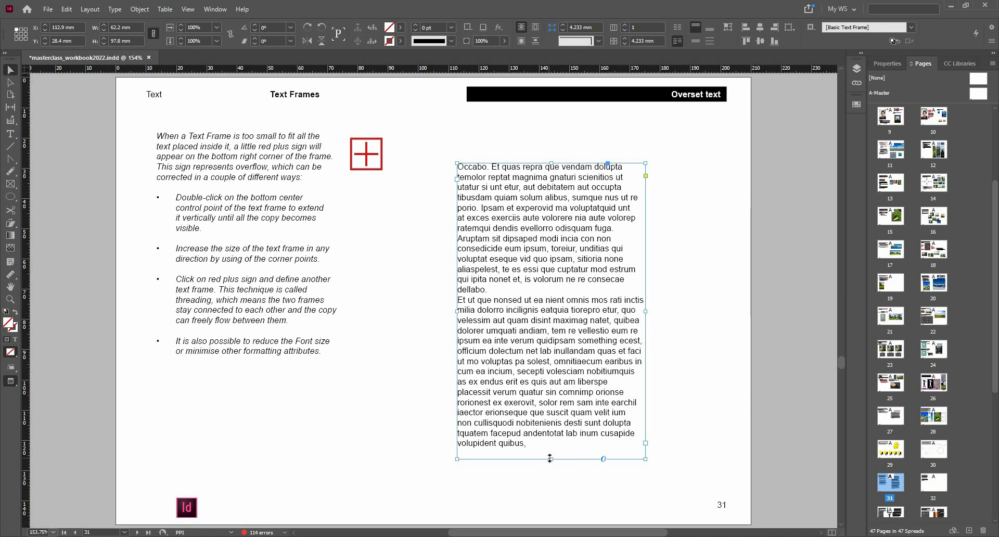
Shorten the text frame to about 77 mm high and try enlarging it to about 68 × 84 mm
{"action": "left_click_drag", "start_coordinate": [551, 458], "coordinate": [559, 403]}
{"action": "left_click", "coordinate": [641, 395]}
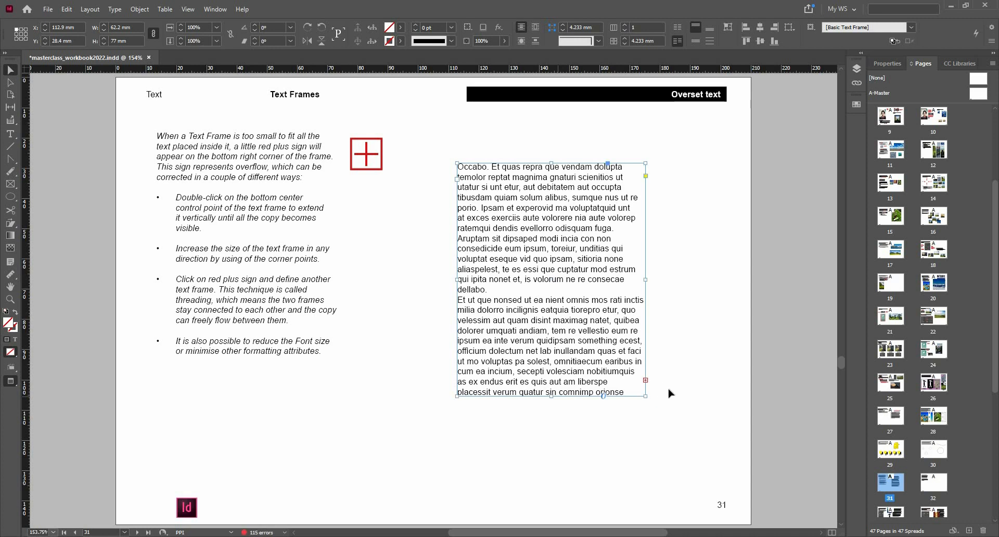
{"action": "double_click", "coordinate": [647, 405]}
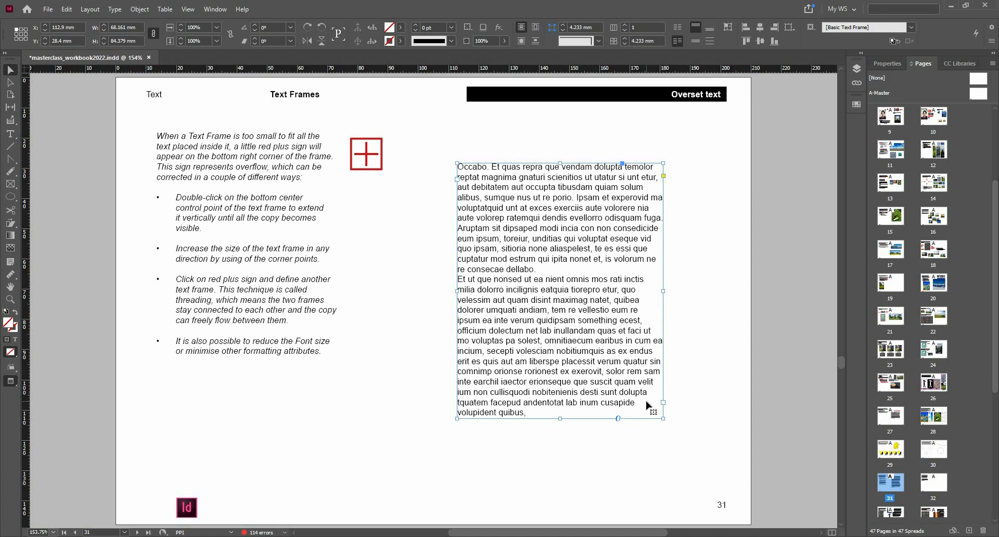
{"action": "key", "text": "ctrl+z"}
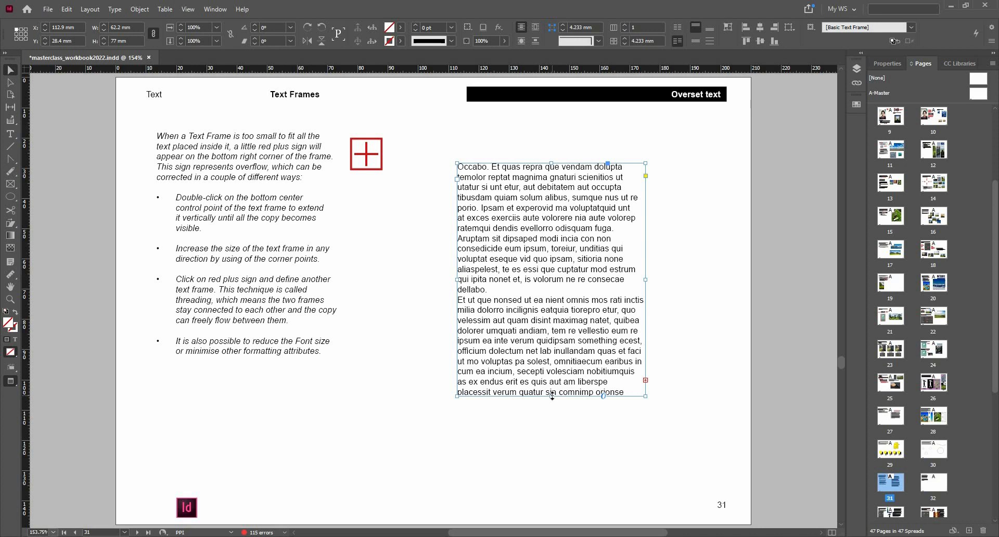
Fit the text frame's height to its overset text, and shorten the frame to about 51 mm high
{"action": "double_click", "coordinate": [552, 399]}
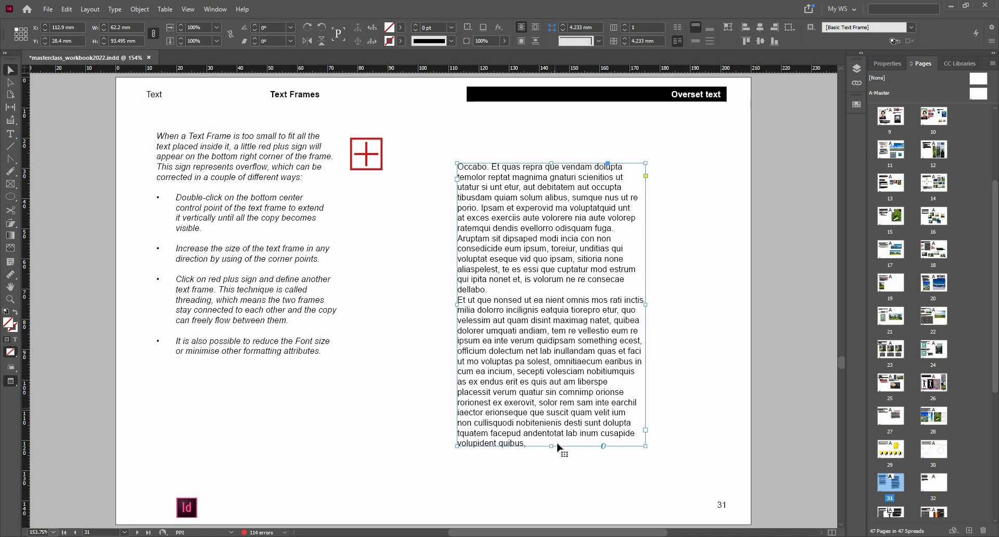
{"action": "left_click_drag", "start_coordinate": [555, 407], "coordinate": [576, 319]}
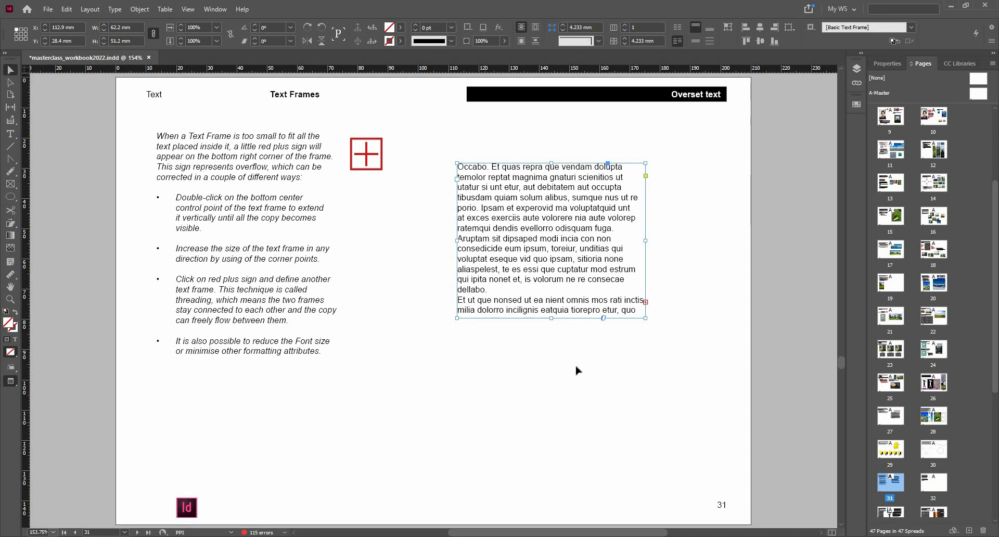
Thread the overset text into a new frame about 103 × 42 mm below and shorten the upper frame to about 43 mm high
{"action": "left_click", "coordinate": [645, 303]}
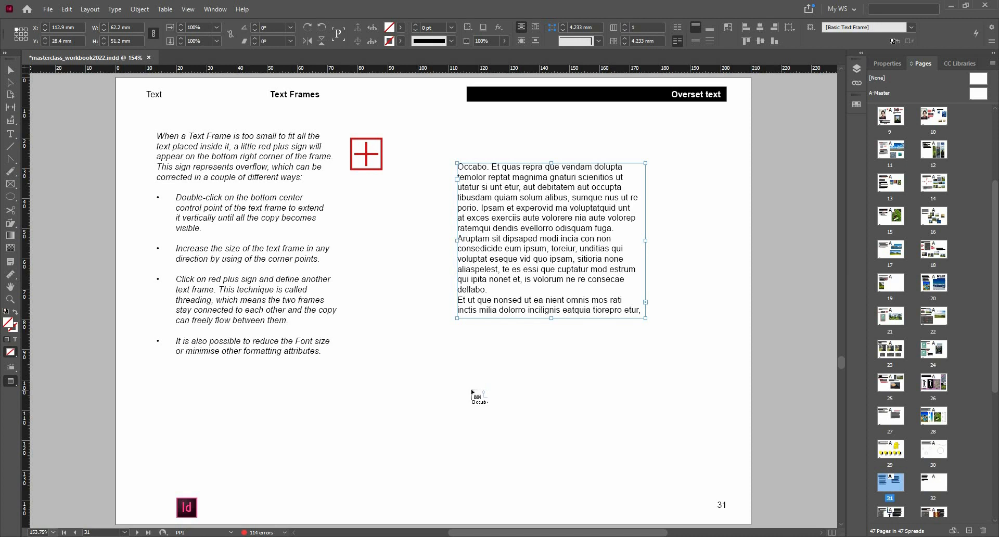
{"action": "left_click_drag", "start_coordinate": [391, 359], "coordinate": [701, 487]}
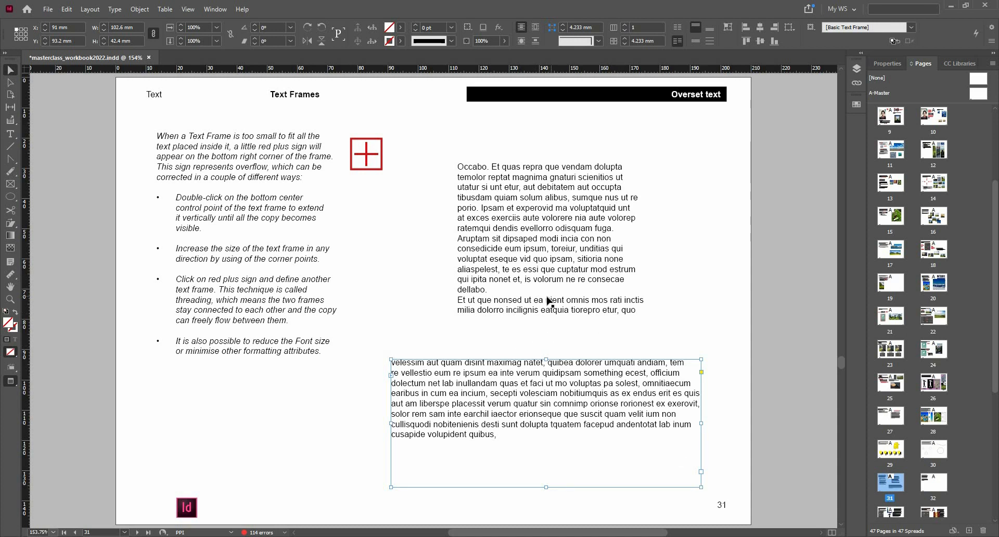
{"action": "left_click", "coordinate": [532, 290]}
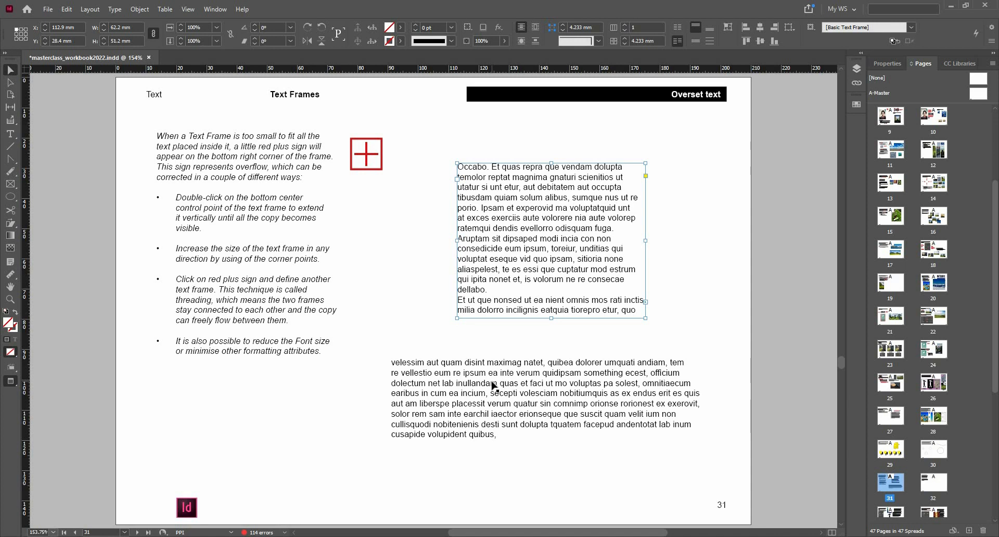
{"action": "left_click_drag", "start_coordinate": [551, 317], "coordinate": [553, 295]}
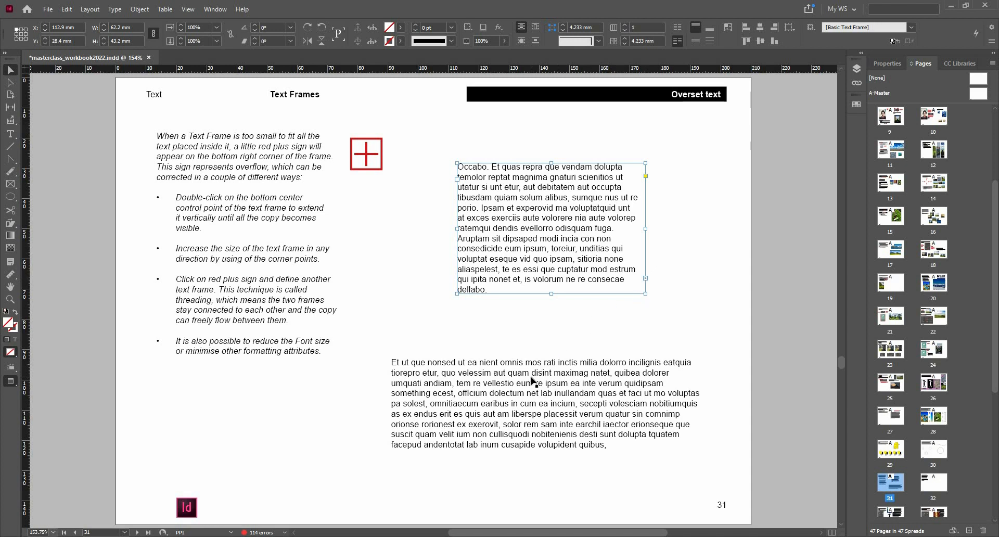
Check the link between the two threaded frames, and delete the lower frame
{"action": "left_click", "coordinate": [489, 393]}
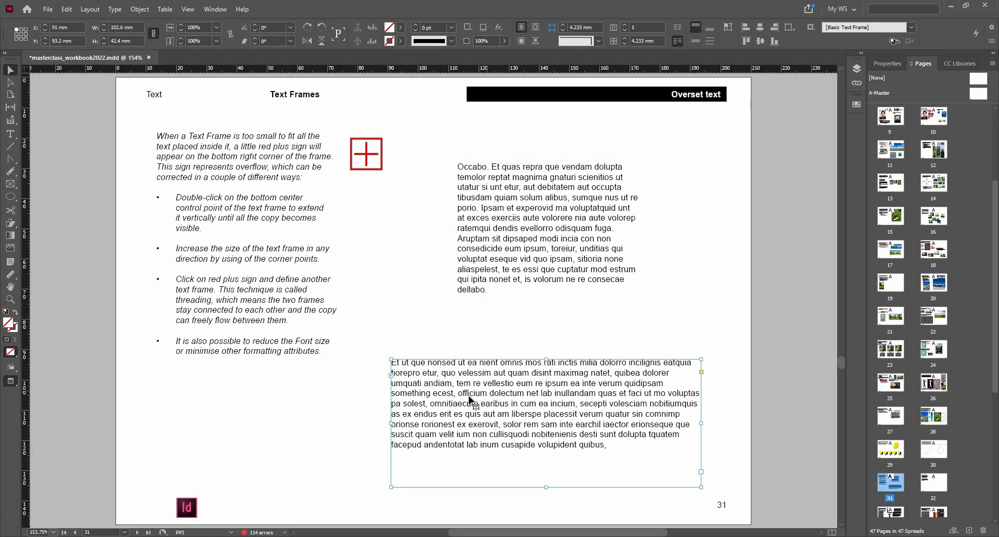
{"action": "left_click", "coordinate": [391, 375]}
{"action": "left_click", "coordinate": [523, 272]}
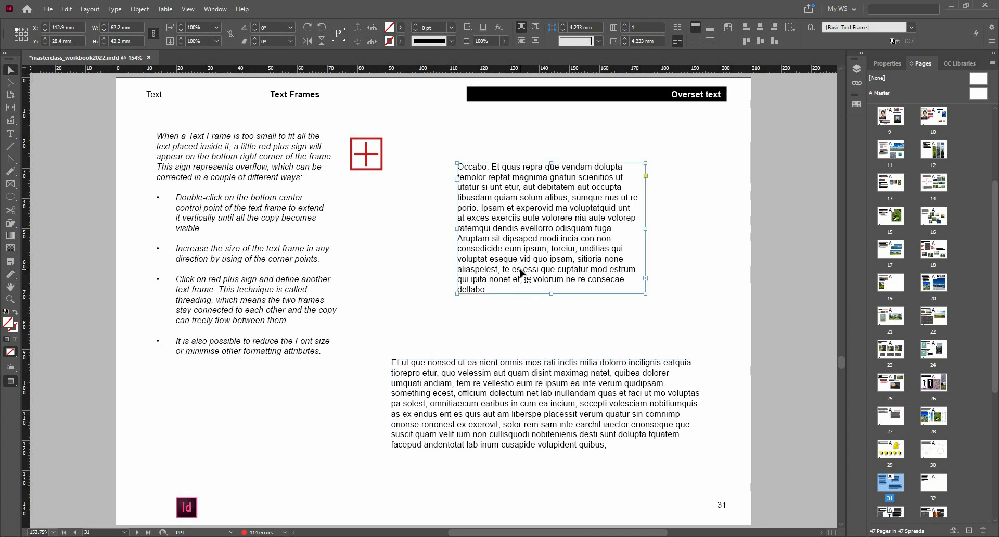
{"action": "left_click", "coordinate": [509, 325]}
{"action": "key", "text": "ctrl+z"}
{"action": "left_click", "coordinate": [503, 370]}
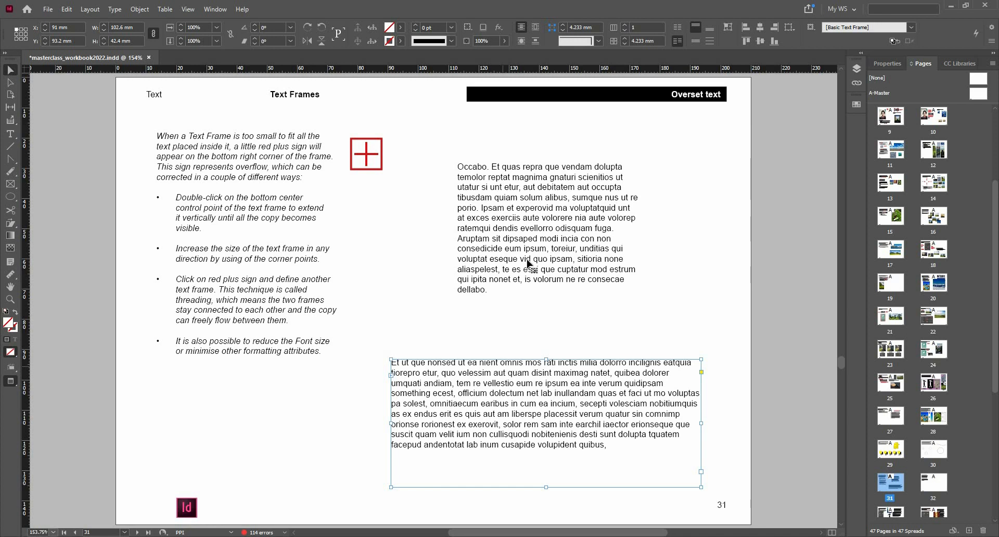
{"action": "key", "text": "Delete"}
{"action": "left_click", "coordinate": [646, 289]}
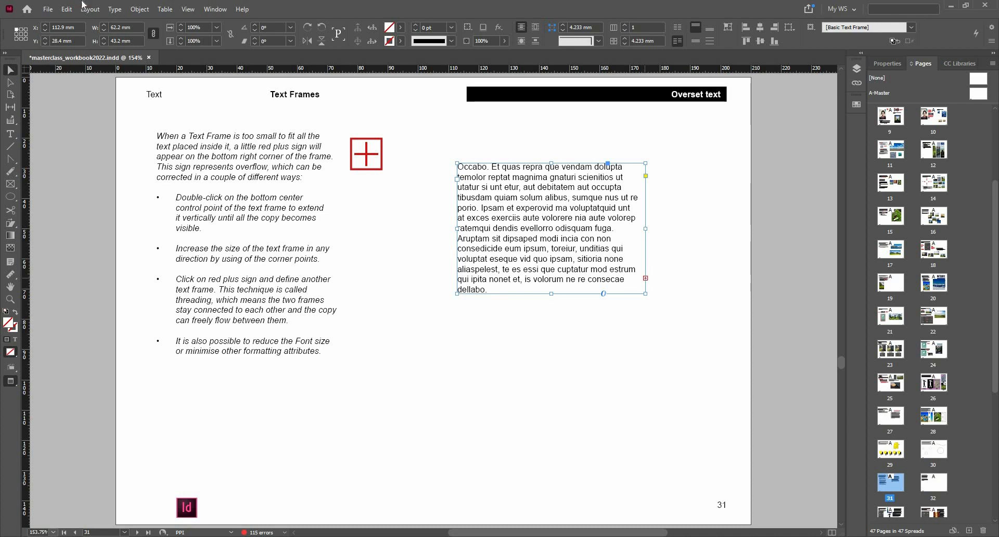
Open the text frame's story in the Story Editor and insert "change" after "milia" in the overset paragraph
{"action": "left_click", "coordinate": [68, 9]}
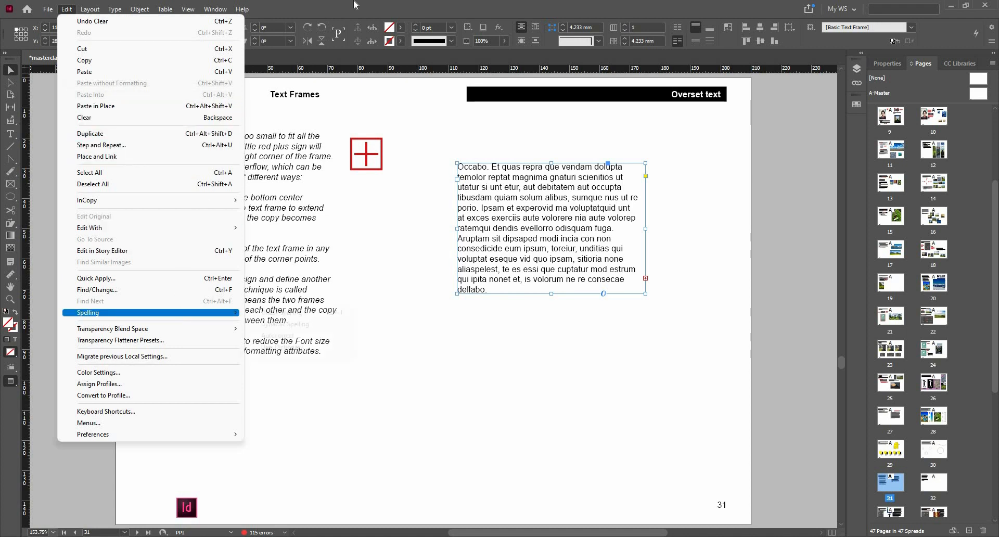
{"action": "left_click", "coordinate": [363, 278]}
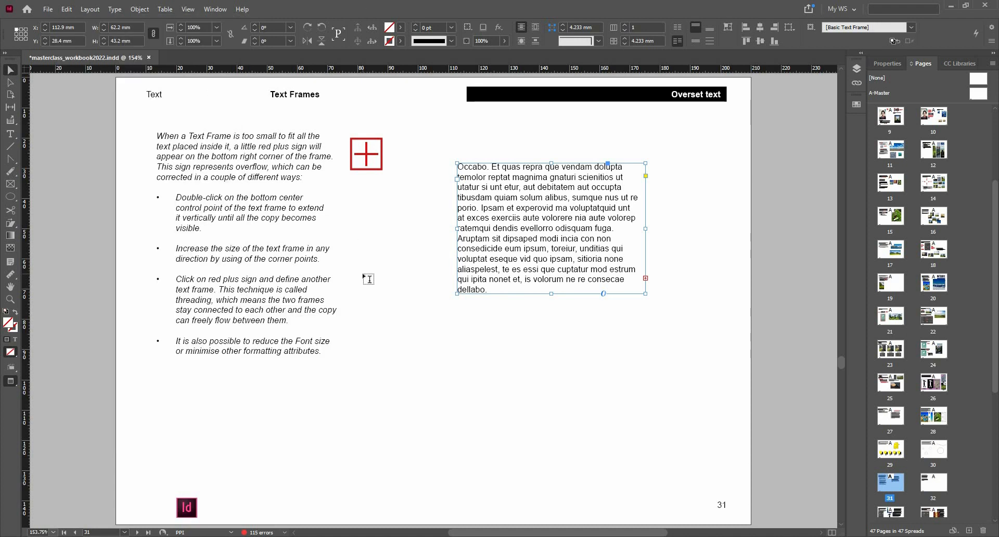
{"action": "key", "text": "ctrl+y"}
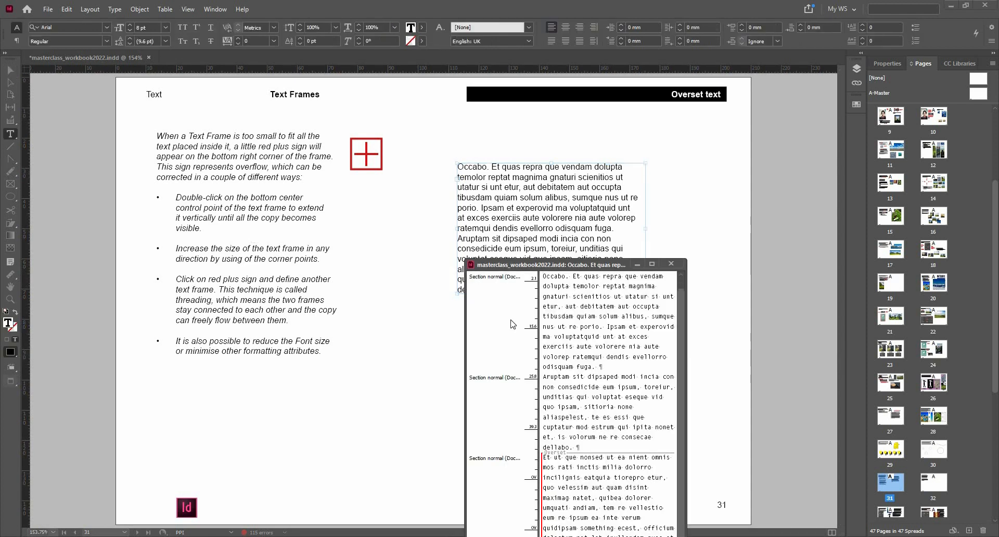
{"action": "left_click_drag", "start_coordinate": [552, 264], "coordinate": [286, 69]}
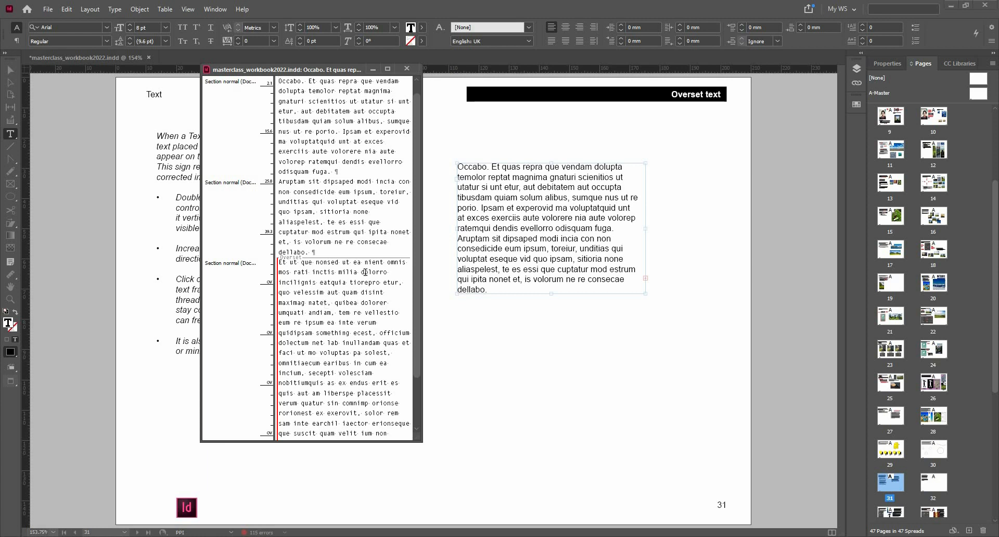
{"action": "type", "text": "v"}
{"action": "key", "text": "BackSpace"}
{"action": "type", "text": "change"}
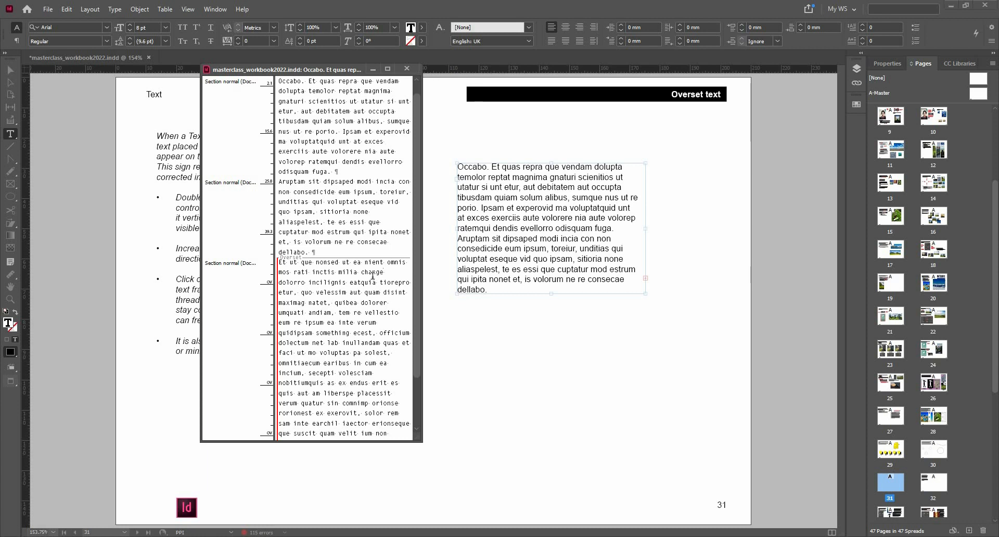
Close the Story Editor and extend the text frame to about 60 mm high to reveal the edited line
{"action": "left_click", "coordinate": [438, 218]}
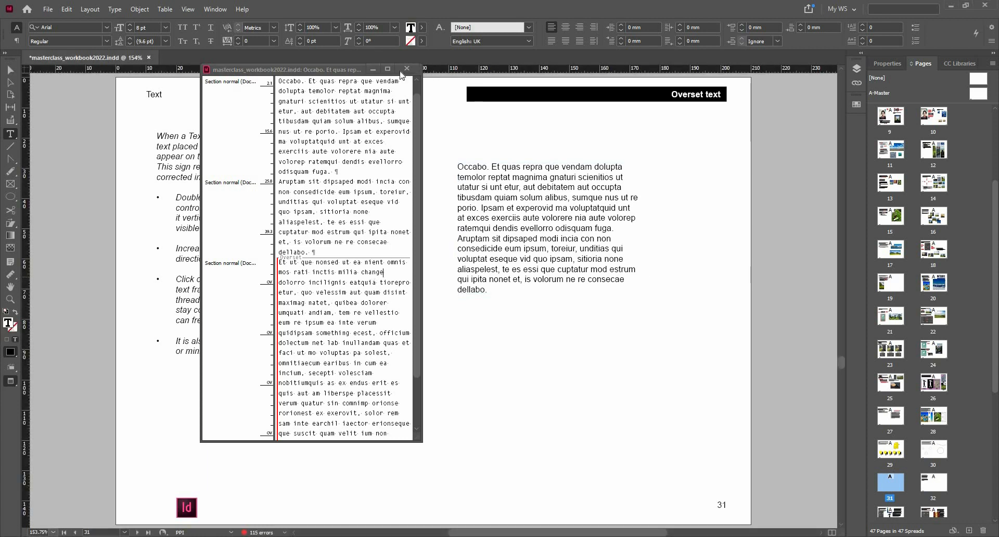
{"action": "left_click", "coordinate": [383, 73]}
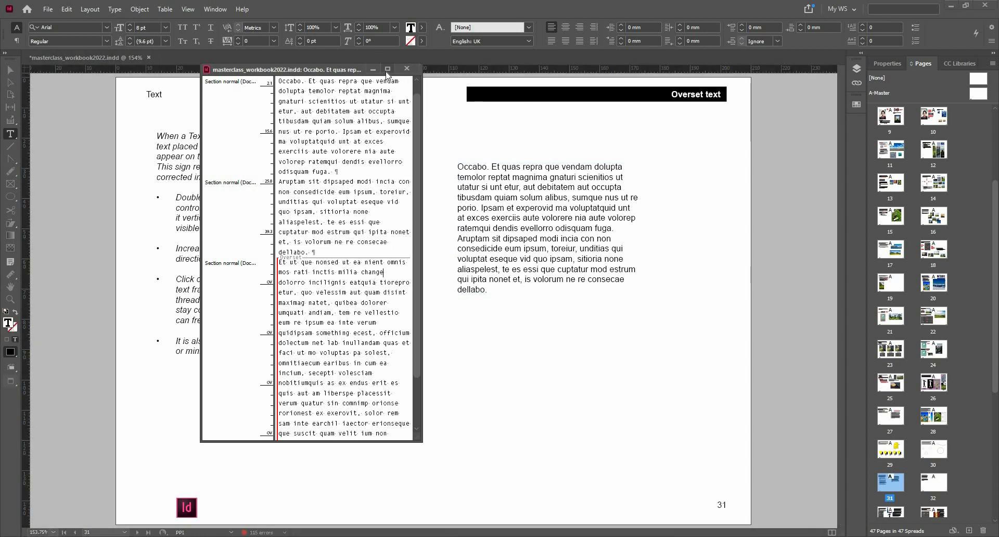
{"action": "left_click", "coordinate": [405, 72]}
{"action": "left_click", "coordinate": [405, 74]}
{"action": "left_click", "coordinate": [407, 69]}
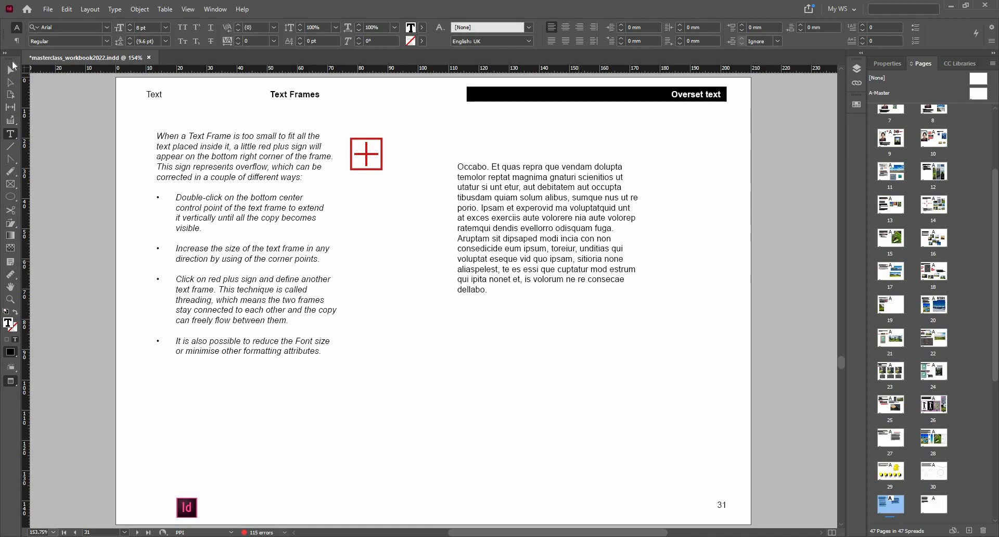
{"action": "key", "text": "Escape"}
{"action": "left_click_drag", "start_coordinate": [552, 308], "coordinate": [552, 351]}
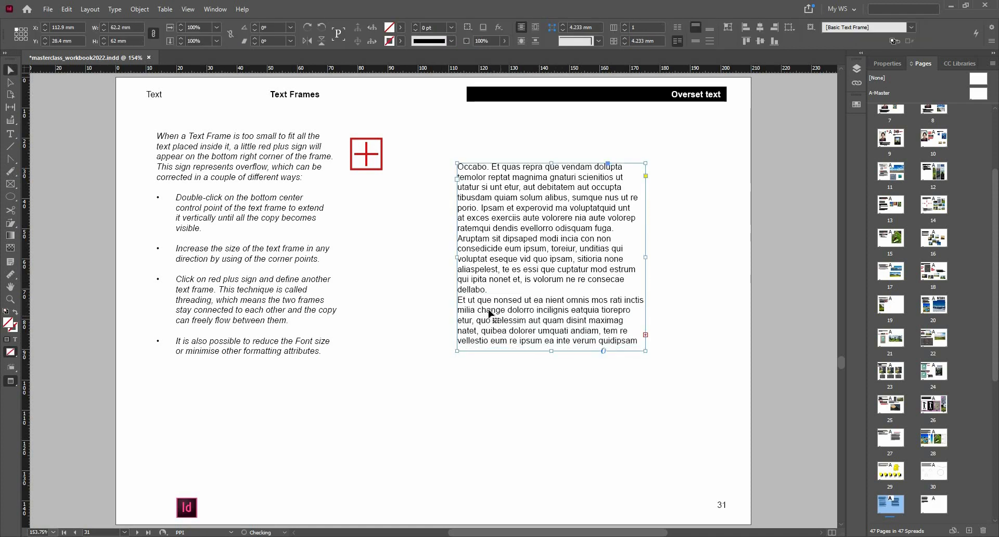
{"action": "left_click_drag", "start_coordinate": [551, 351], "coordinate": [553, 344]}
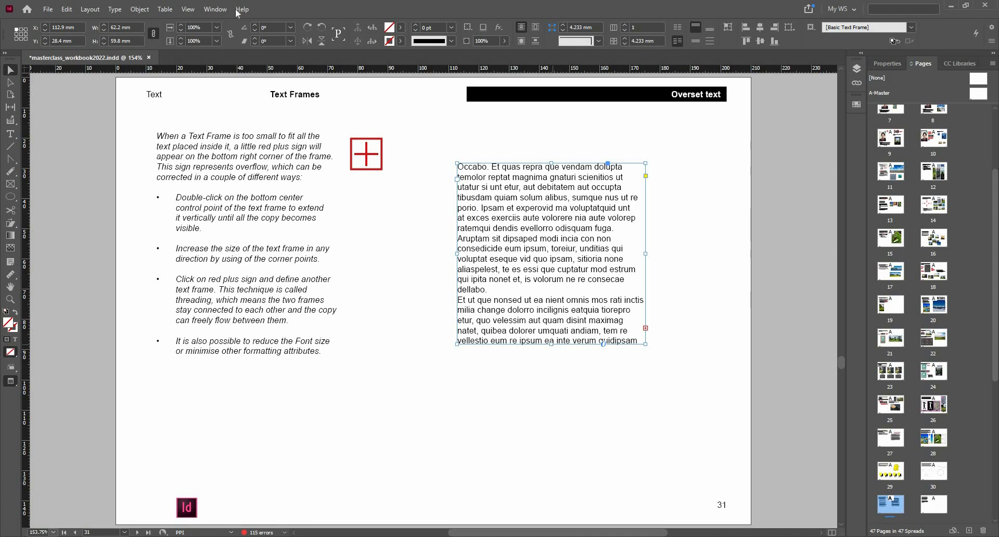
Display the Info readout beside the text frame and extend the frame to about 98 mm high
{"action": "left_click", "coordinate": [221, 6]}
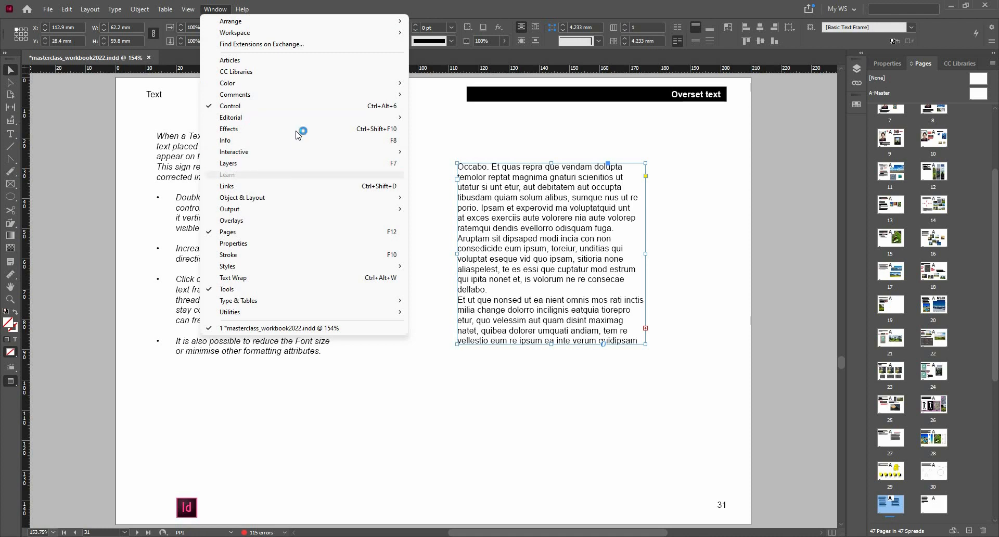
{"action": "left_click", "coordinate": [304, 143]}
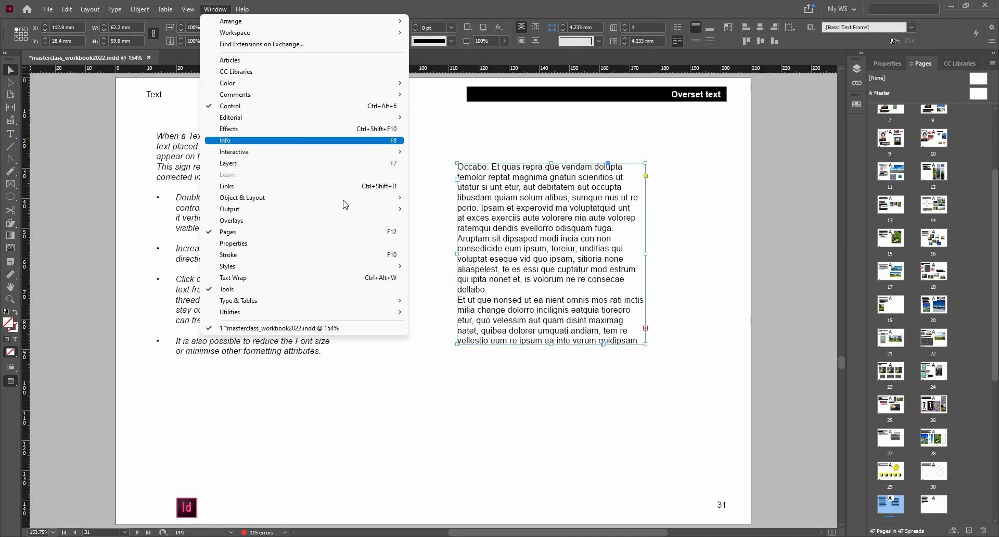
{"action": "left_click_drag", "start_coordinate": [344, 199], "coordinate": [716, 155]}
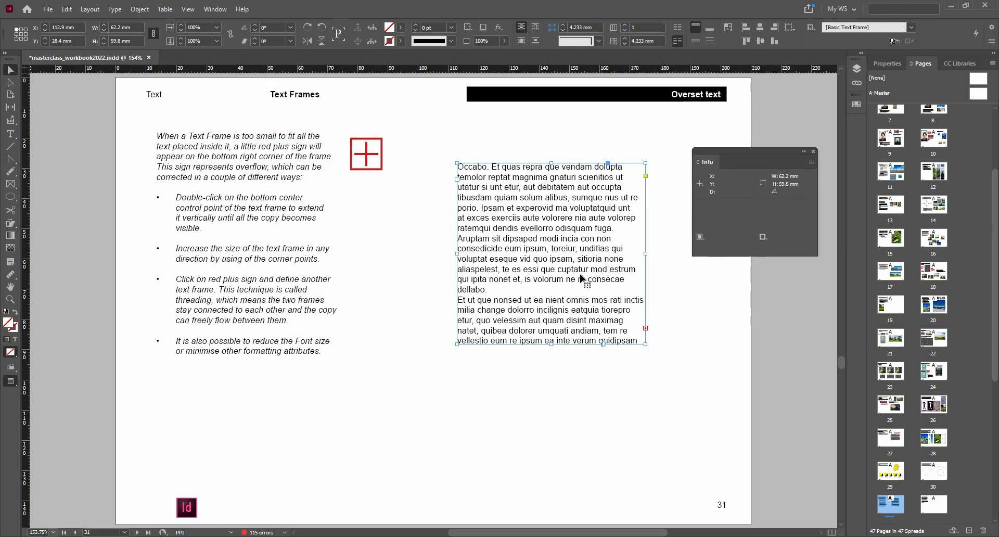
{"action": "left_click", "coordinate": [642, 249]}
{"action": "left_click", "coordinate": [642, 249]}
{"action": "left_click_drag", "start_coordinate": [552, 343], "coordinate": [562, 458]}
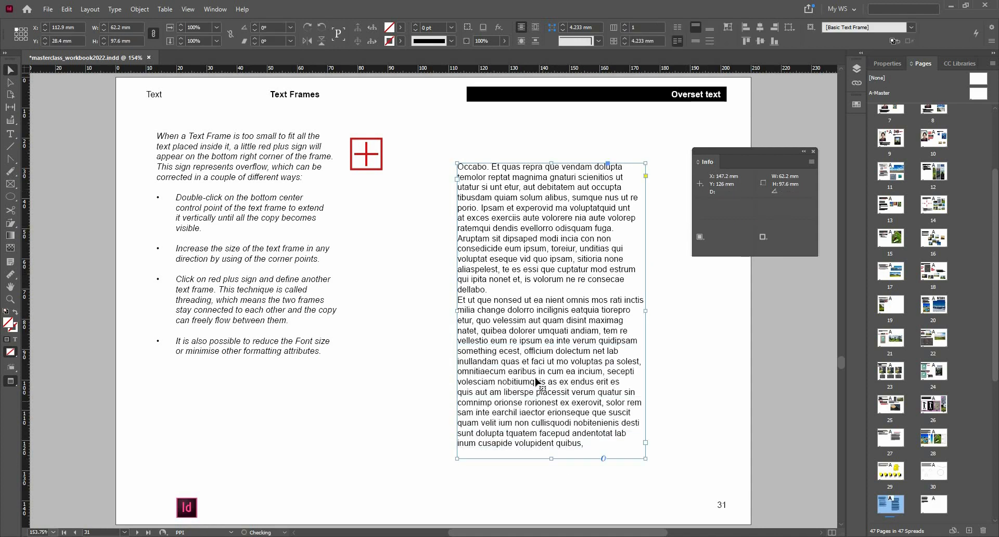
Select the entire story in the text frame to check its character, word, line and paragraph counts
{"action": "key", "text": "t"}
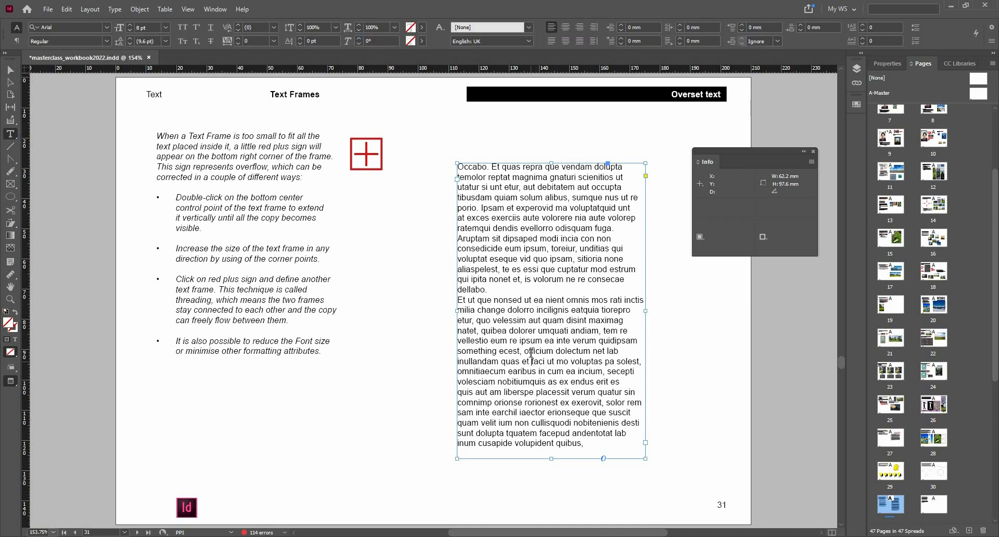
{"action": "left_click_drag", "start_coordinate": [555, 292], "coordinate": [561, 307]}
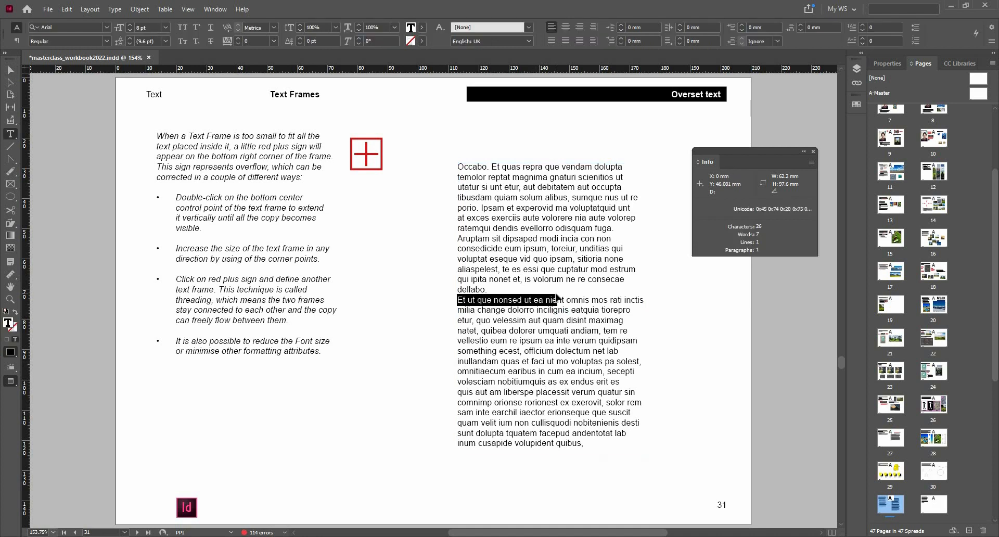
{"action": "key", "text": "ctrl+a"}
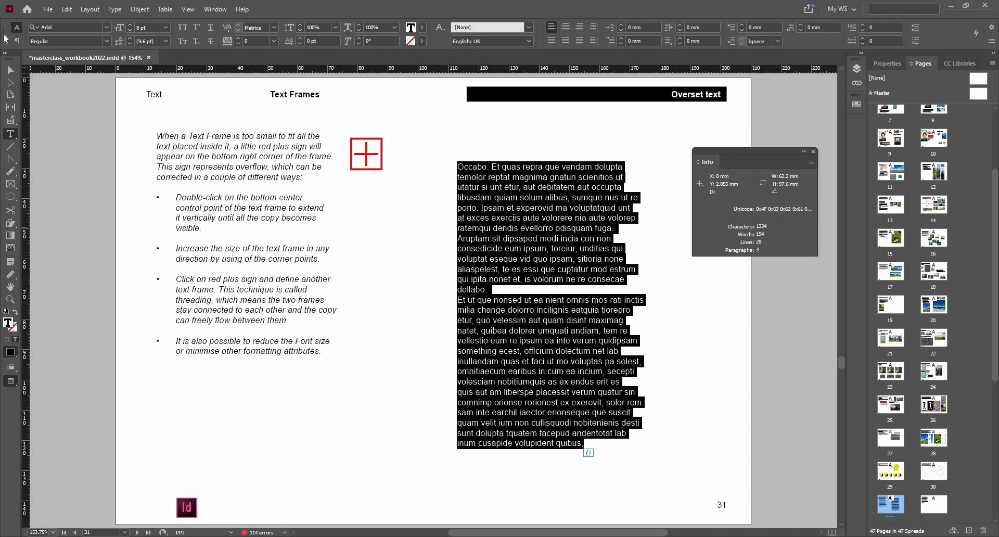
Reduce the text frame to about 58 × 46 mm
{"action": "left_click", "coordinate": [10, 70]}
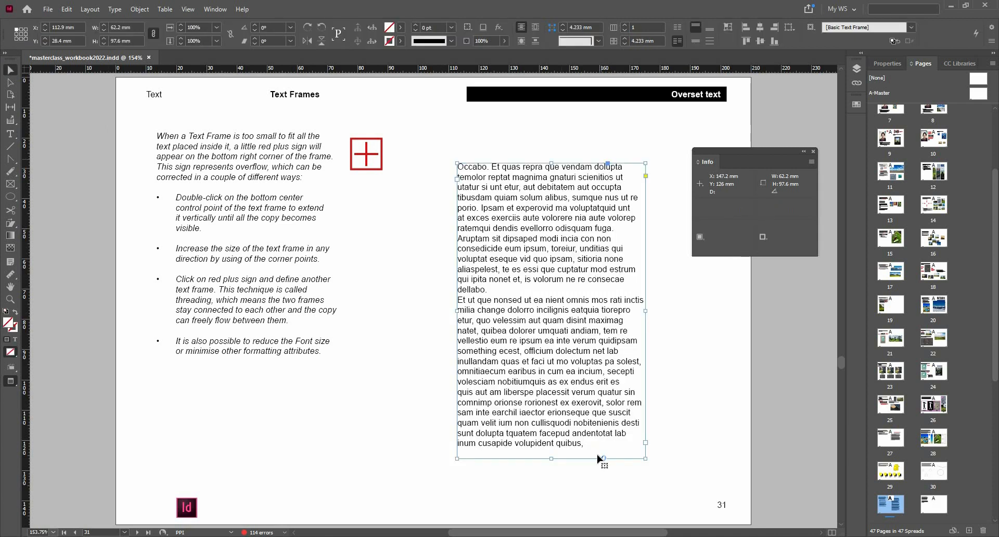
{"action": "left_click_drag", "start_coordinate": [646, 233], "coordinate": [605, 236]}
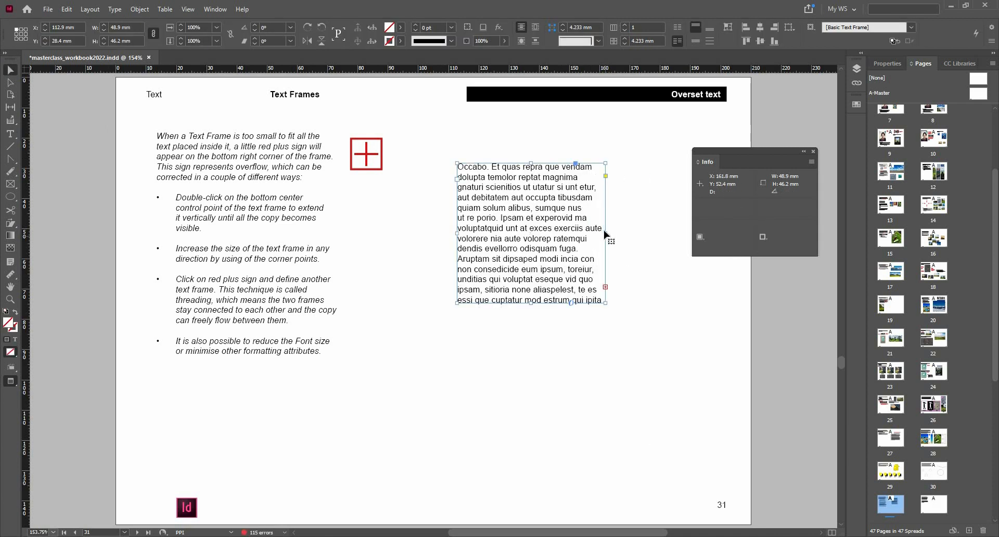
{"action": "left_click_drag", "start_coordinate": [605, 233], "coordinate": [632, 234]}
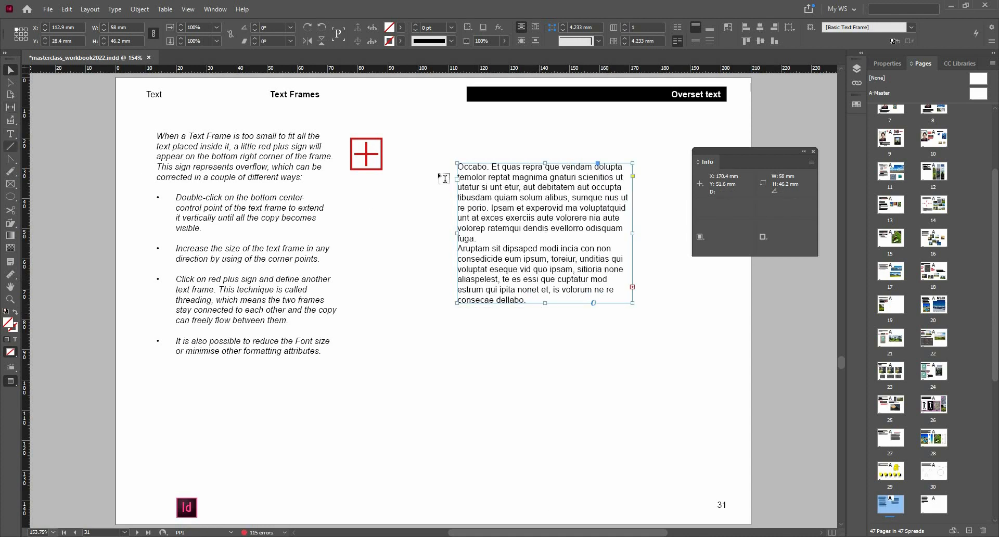
Select the first paragraph to check its character and word counts, and close the Info readout
{"action": "double_click", "coordinate": [459, 168]}
{"action": "left_click_drag", "start_coordinate": [460, 166], "coordinate": [640, 243]}
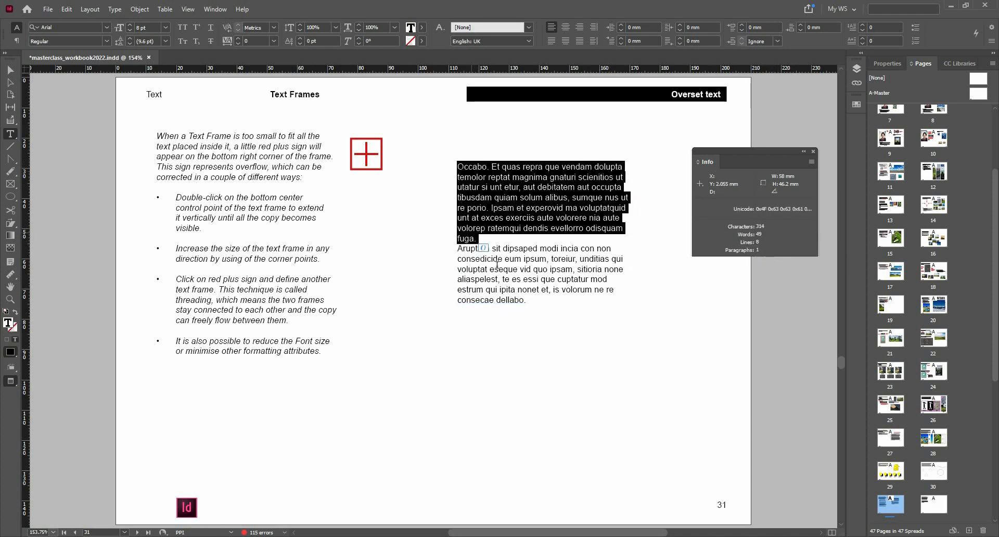
{"action": "left_click", "coordinate": [813, 153]}
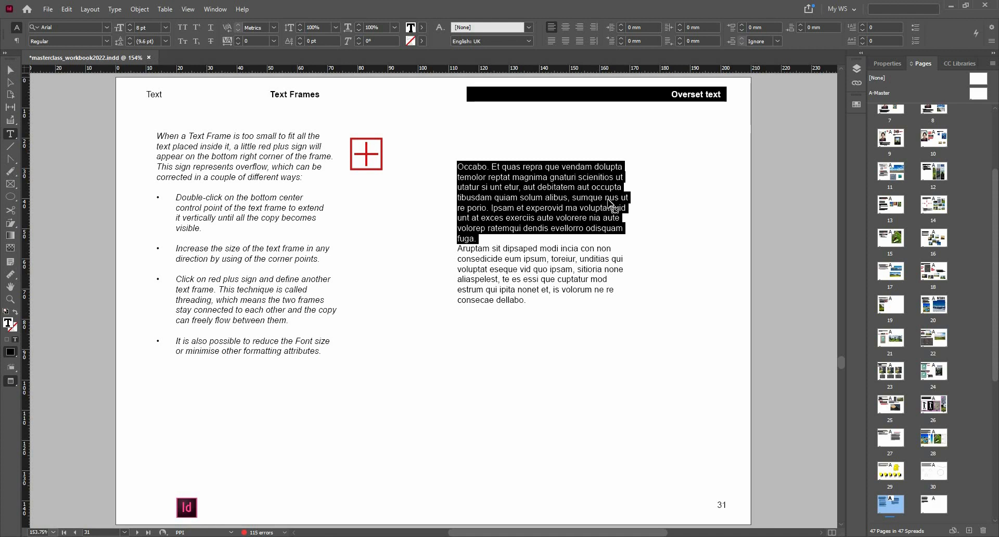
Move the text frame up to about X 109.8 mm, Y 18.25 mm, level with the instructions beside it
{"action": "key", "text": "Escape"}
{"action": "left_click", "coordinate": [682, 218]}
{"action": "left_click", "coordinate": [552, 196]}
{"action": "left_click_drag", "start_coordinate": [551, 196], "coordinate": [542, 166]}
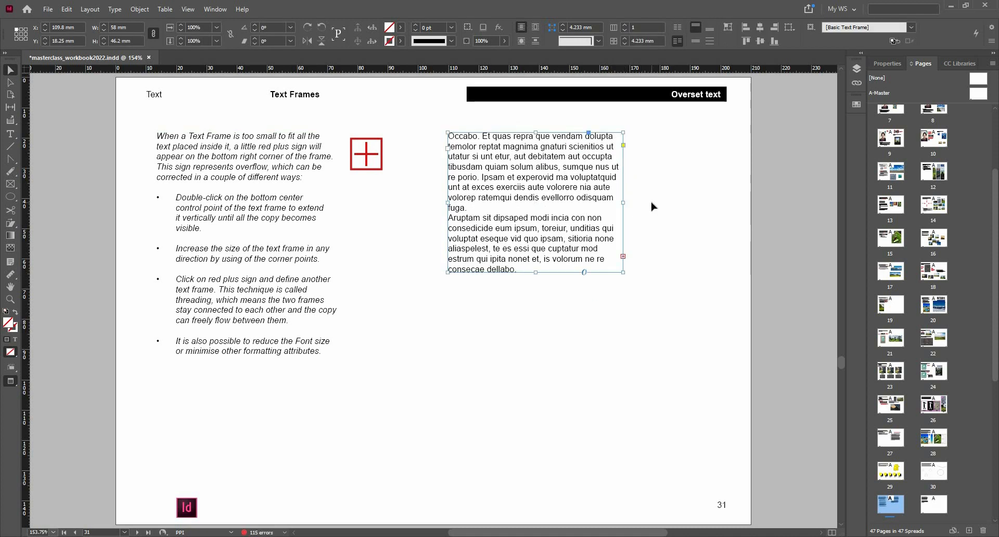
Thread the overset text through three new side-by-side frames beneath the first one, the first two about 30 and 20 mm wide
{"action": "left_click", "coordinate": [623, 256]}
{"action": "left_click_drag", "start_coordinate": [380, 309], "coordinate": [469, 469]}
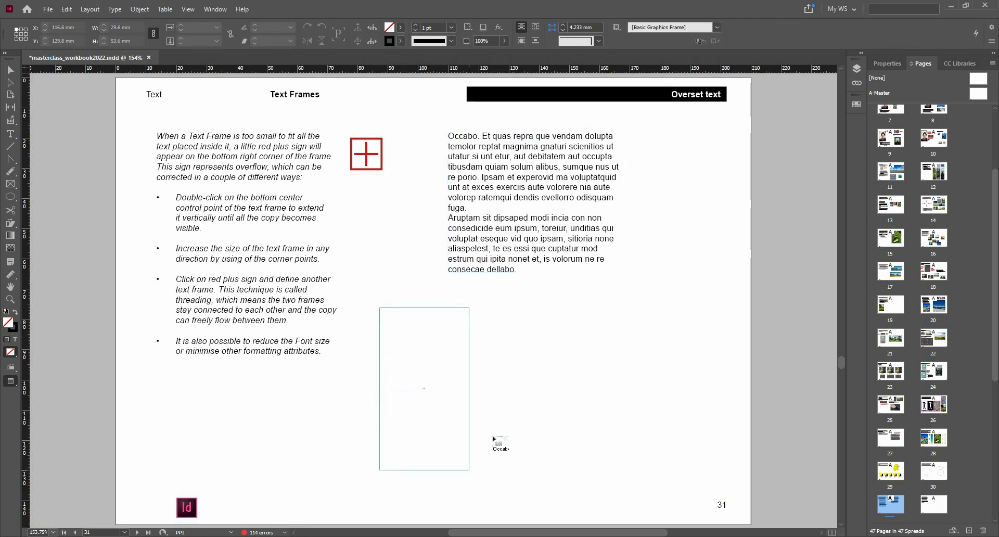
{"action": "left_click_drag", "start_coordinate": [542, 417], "coordinate": [574, 472]}
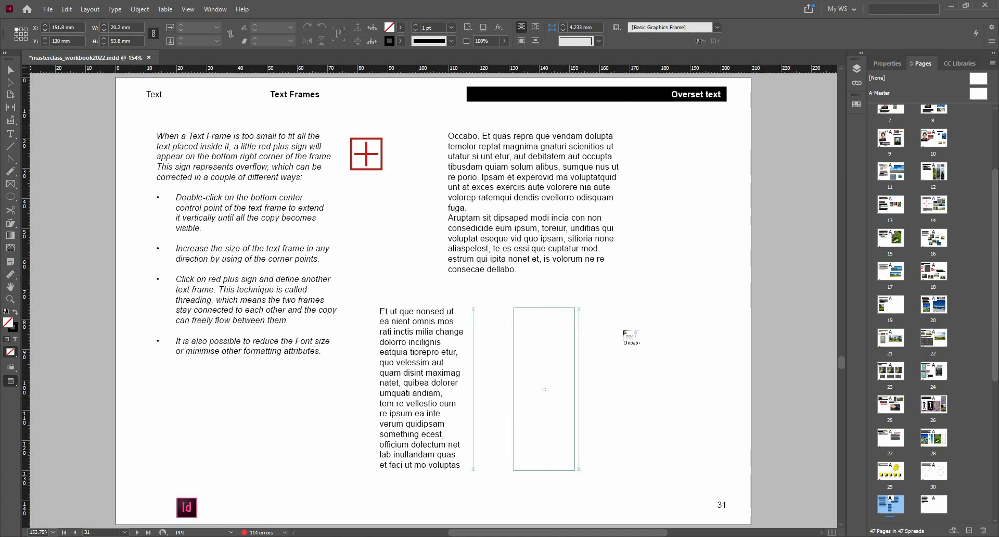
{"action": "left_click_drag", "start_coordinate": [623, 301], "coordinate": [718, 485]}
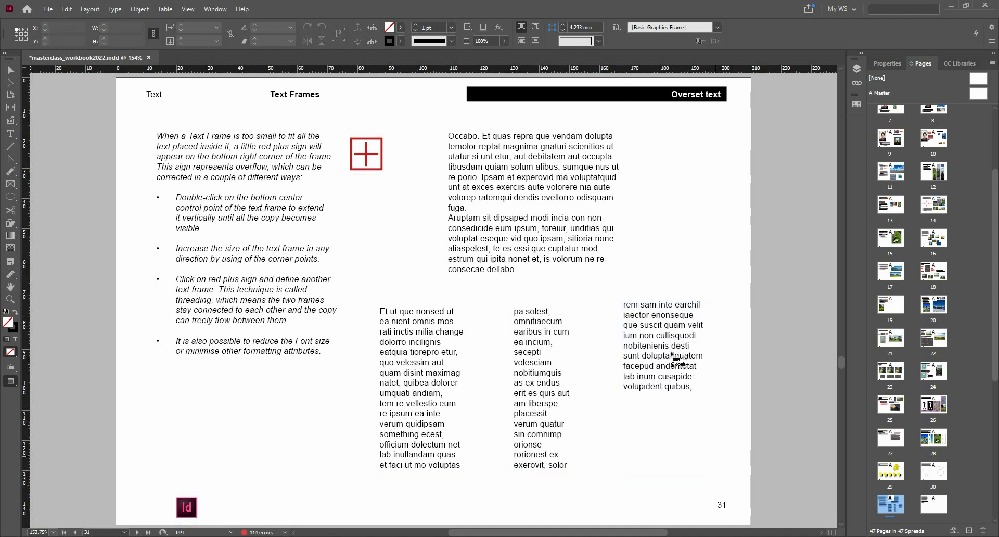
Adjust the lower edge of the first text frame so its last line flows into the threaded frames
{"action": "left_click", "coordinate": [7, 68]}
{"action": "left_click", "coordinate": [526, 268]}
{"action": "mouse_move", "coordinate": [537, 273]}
{"action": "left_mouse_down"}
{"action": "mouse_move", "coordinate": [546, 262]}
{"action": "mouse_move", "coordinate": [532, 219]}
{"action": "mouse_move", "coordinate": [533, 277]}
{"action": "left_mouse_up"}
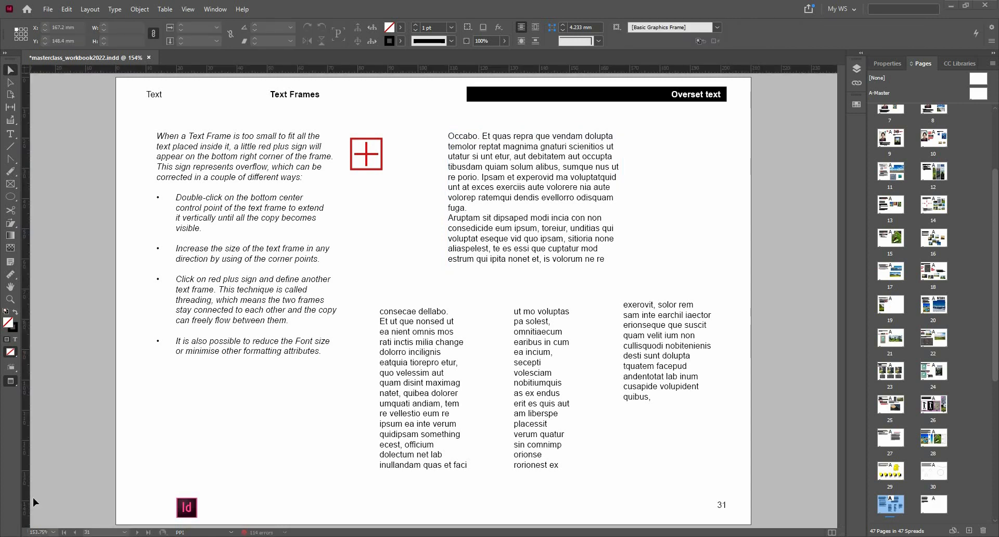
On page 32, create a text frame of about 102 × 113 mm beside the instructions and fill it with placeholder text
{"action": "double_click", "coordinate": [937, 507]}
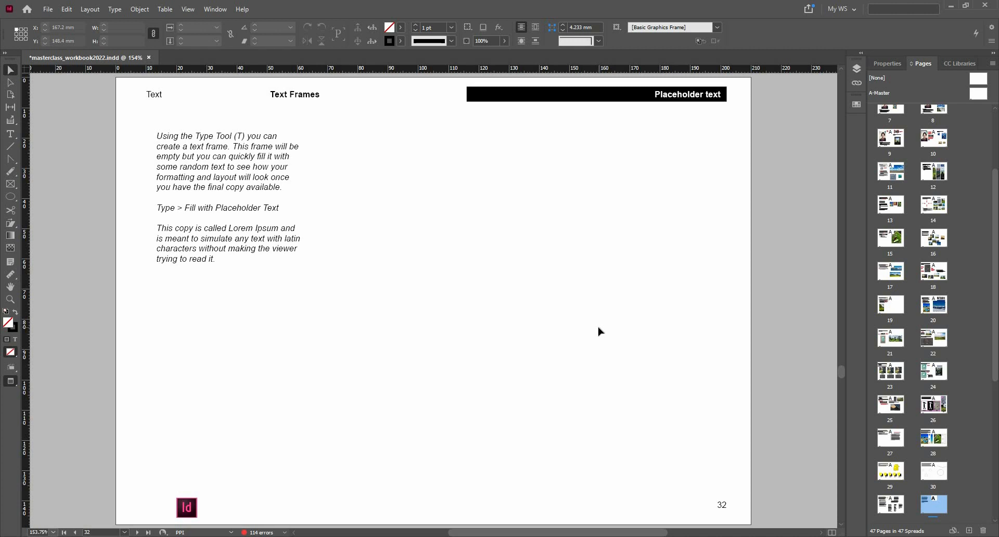
{"action": "left_click", "coordinate": [10, 134]}
{"action": "left_click_drag", "start_coordinate": [369, 137], "coordinate": [680, 477]}
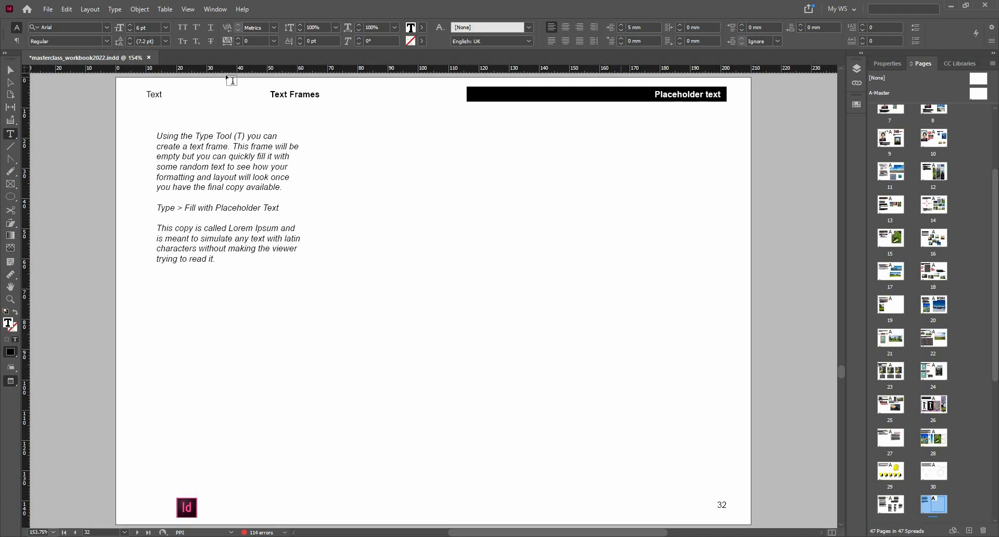
{"action": "left_click", "coordinate": [121, 10]}
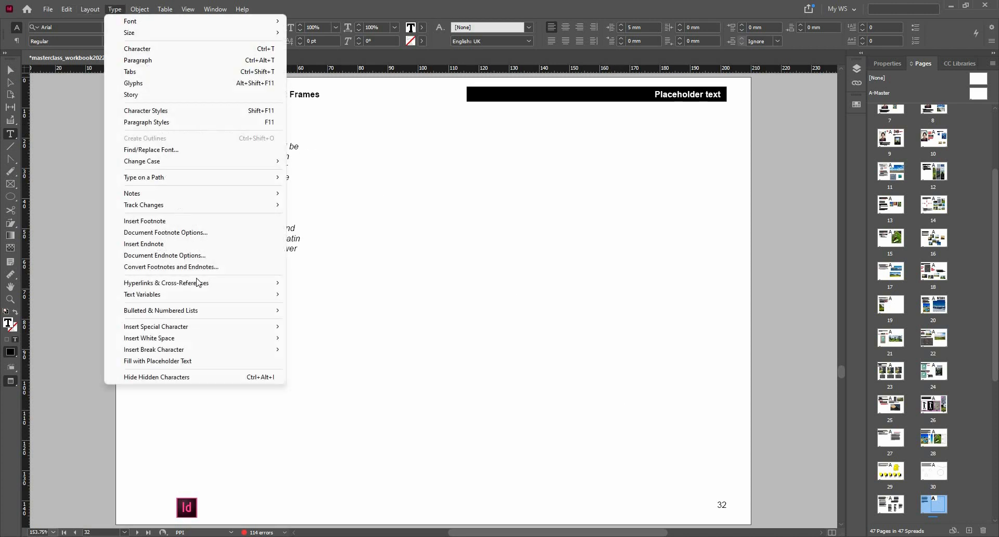
{"action": "left_click", "coordinate": [214, 361]}
{"action": "left_click", "coordinate": [10, 70]}
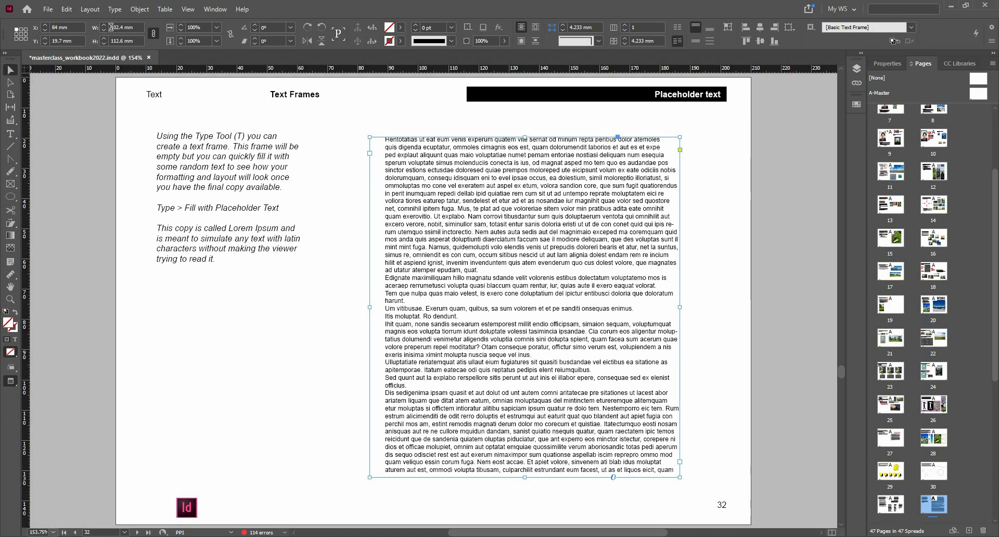
Show the Character panel for the placeholder text frame to review its formatting options, and close it again
{"action": "left_click", "coordinate": [215, 9]}
{"action": "mouse_move", "coordinate": [339, 199]}
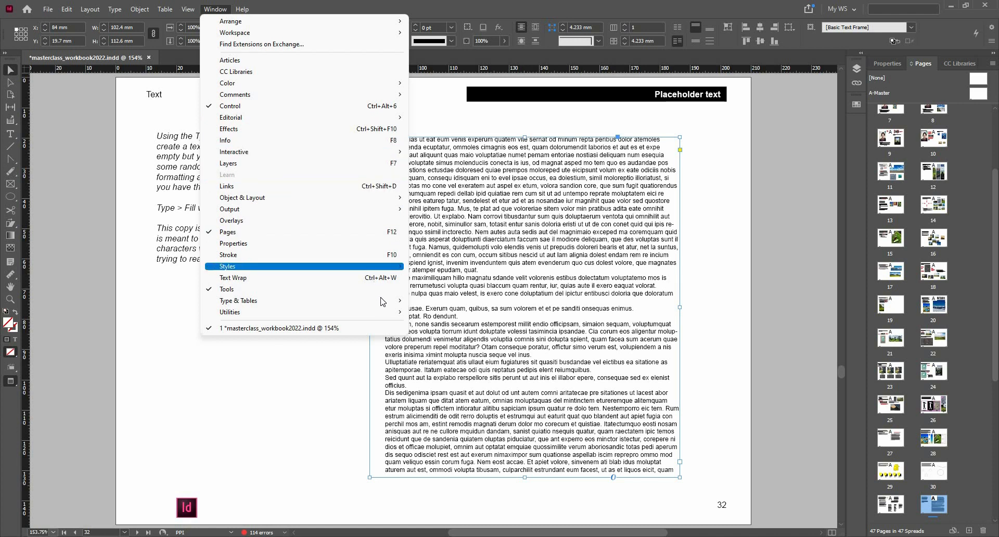
{"action": "mouse_move", "coordinate": [382, 300]}
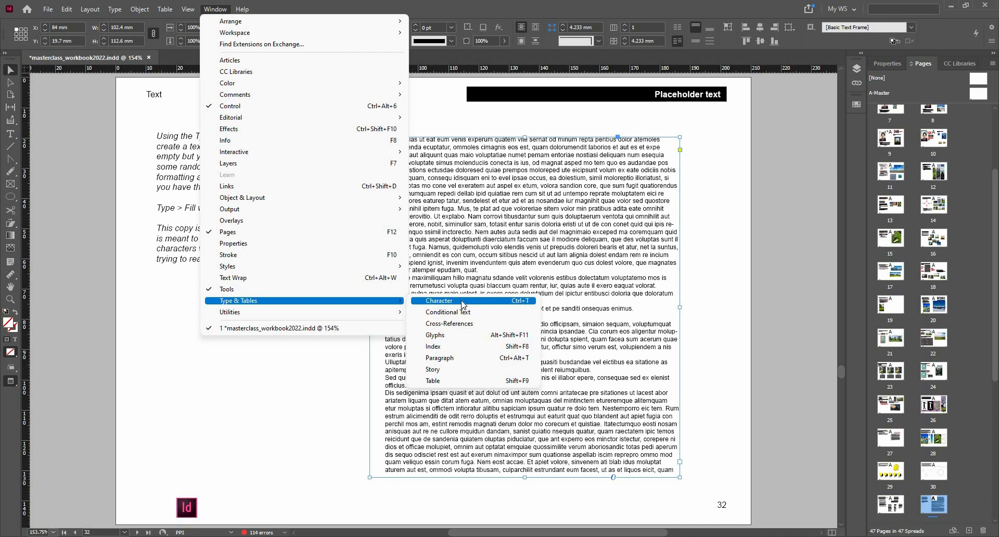
{"action": "left_click", "coordinate": [463, 305]}
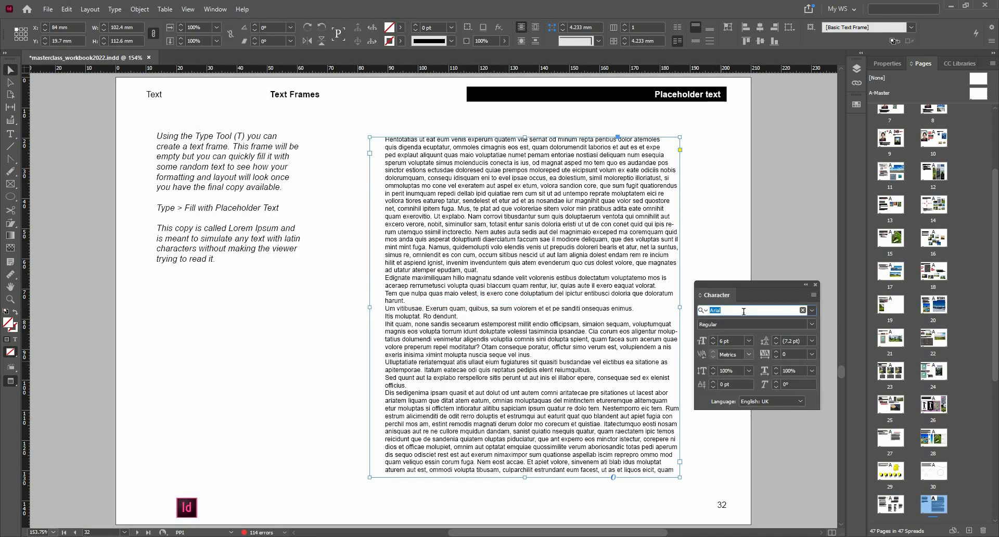
{"action": "left_click", "coordinate": [813, 295]}
{"action": "left_click", "coordinate": [814, 285]}
{"action": "left_click", "coordinate": [814, 286]}
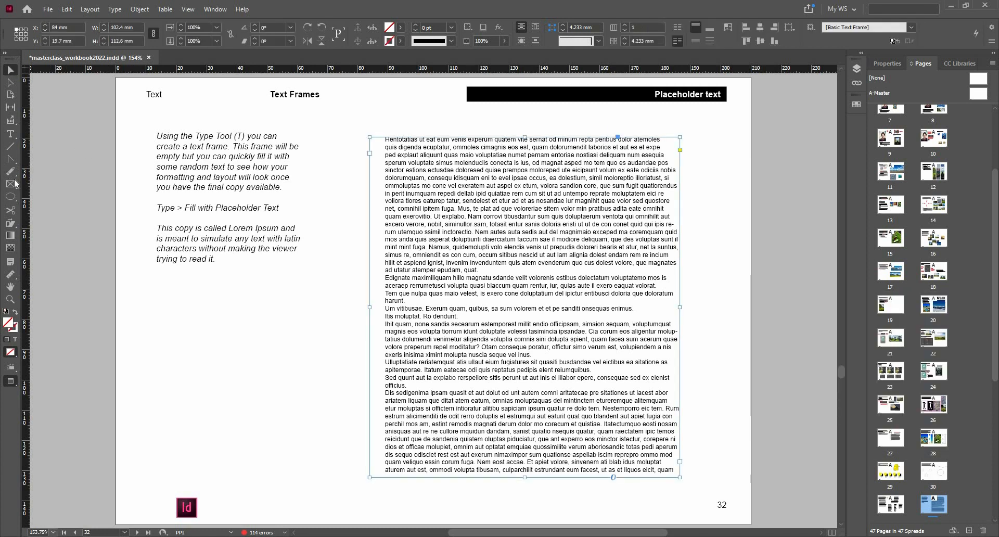
Review the character and paragraph formatting controls for the placeholder text frame, and return to the Selection tool
{"action": "left_click", "coordinate": [10, 133]}
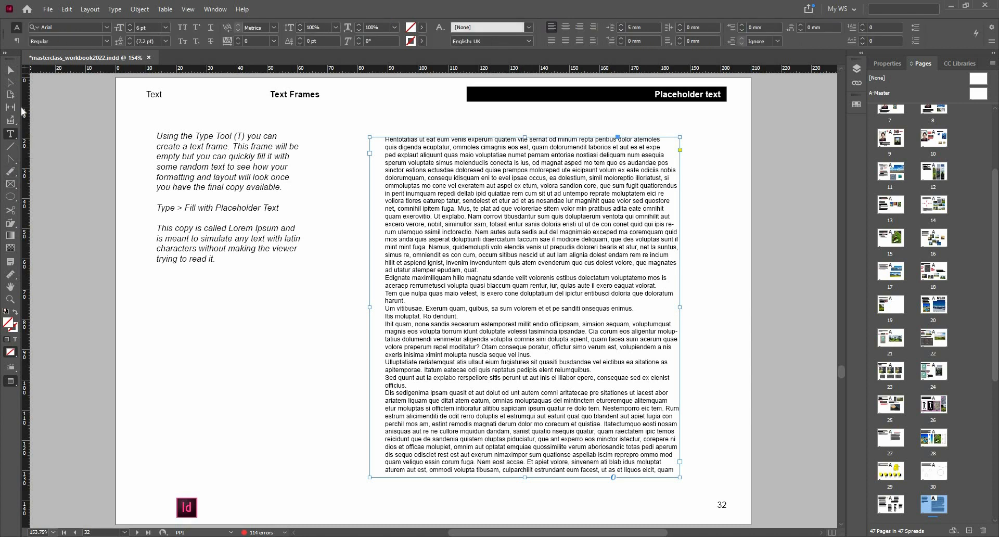
{"action": "left_click", "coordinate": [528, 27]}
{"action": "left_click", "coordinate": [529, 30]}
{"action": "left_click", "coordinate": [17, 44]}
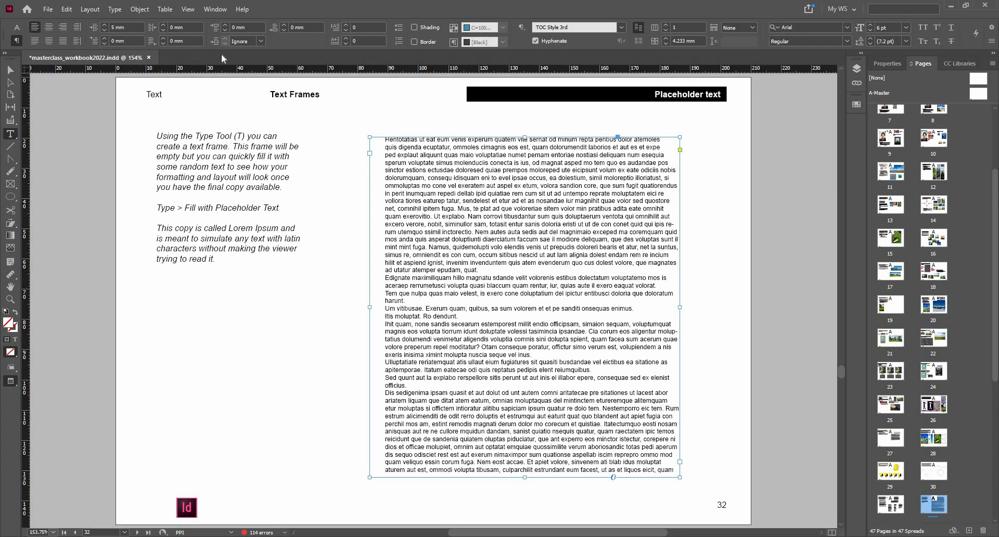
{"action": "left_click", "coordinate": [12, 73]}
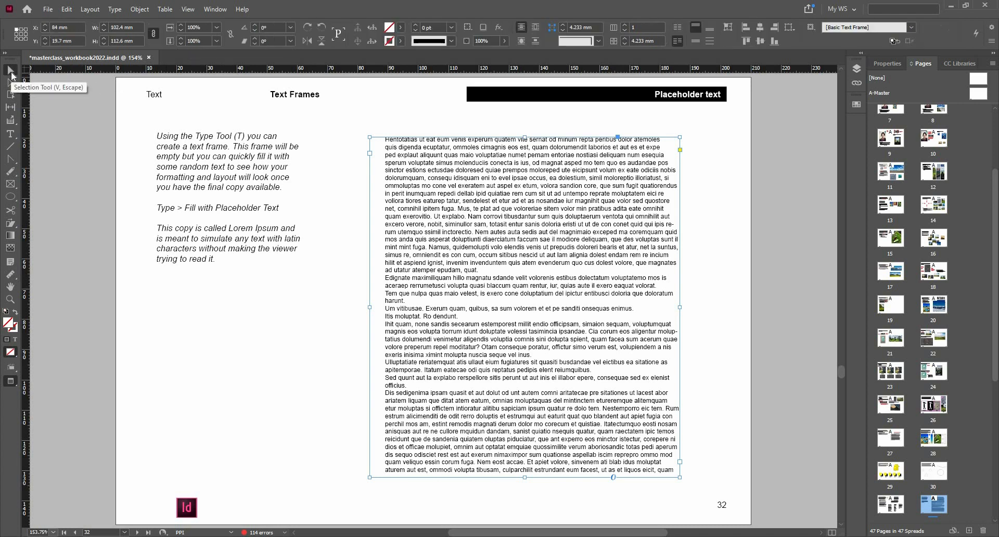
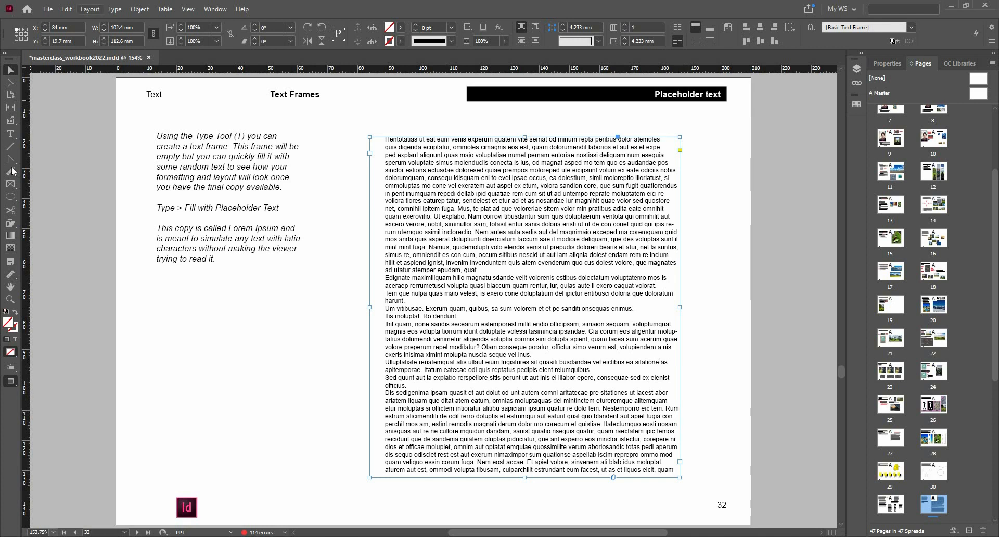
Turn off hyphenation for all the placeholder text in the frame
{"action": "left_click", "coordinate": [7, 135]}
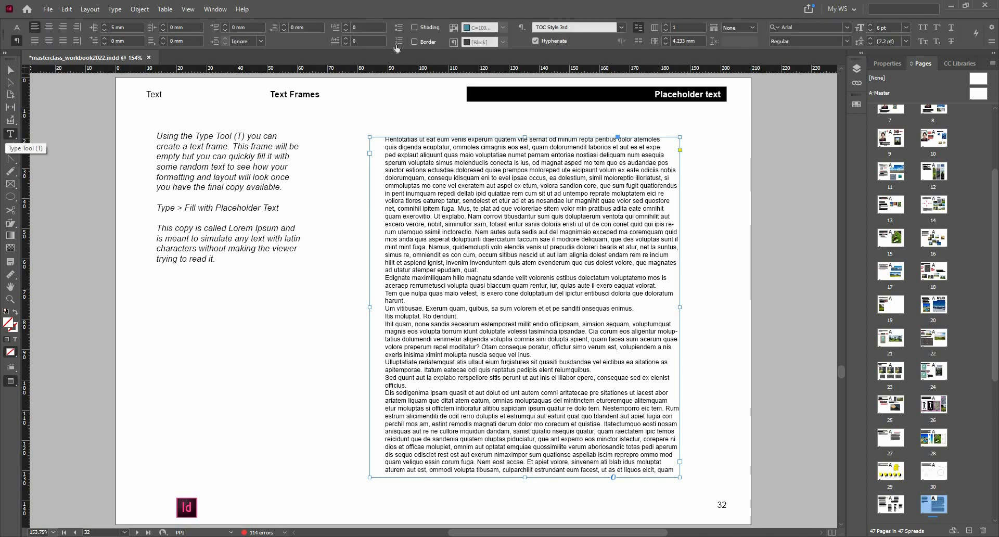
{"action": "left_click", "coordinate": [544, 39]}
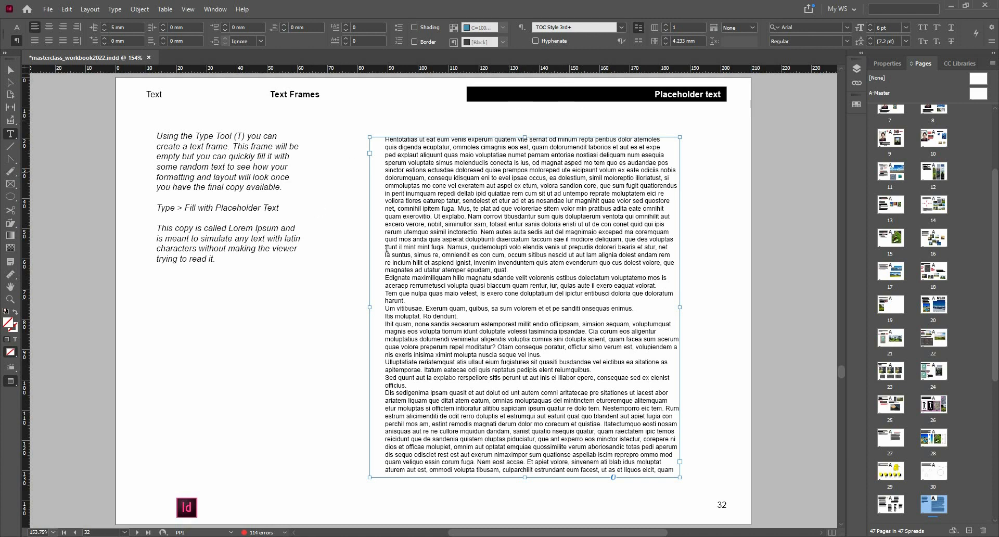
{"action": "key", "text": "Escape"}
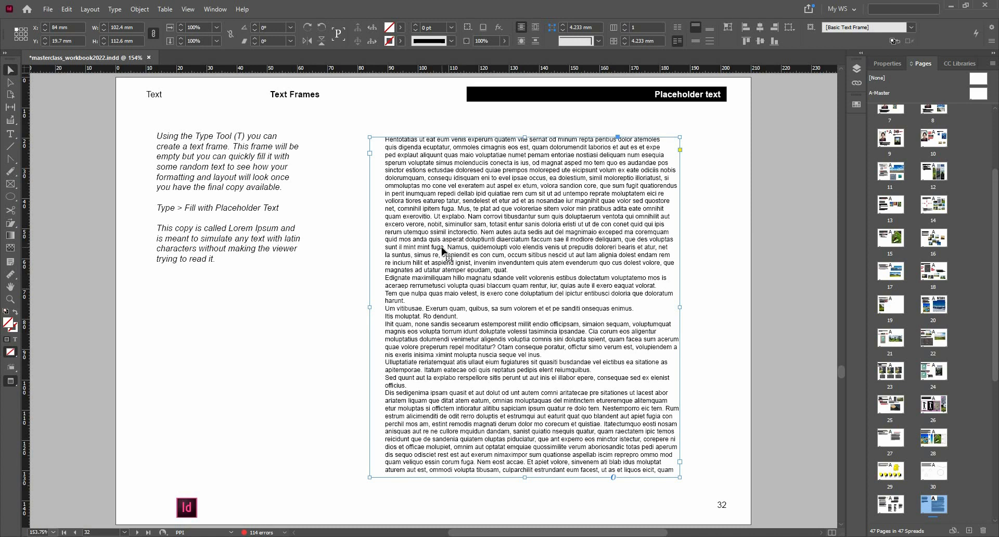
Set the font size of the placeholder text to 9 pt
{"action": "left_click", "coordinate": [13, 135]}
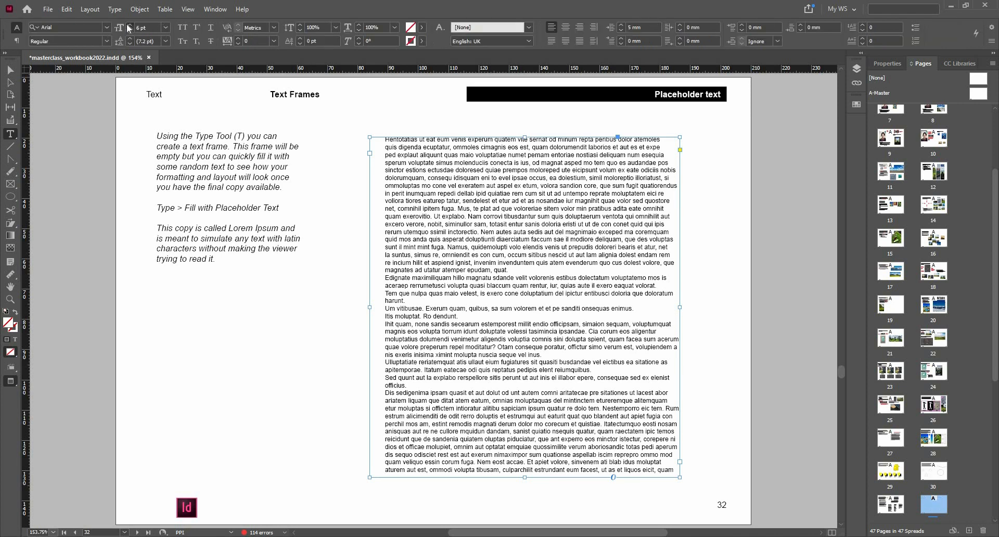
{"action": "left_click", "coordinate": [129, 25]}
{"action": "left_click", "coordinate": [129, 25]}
{"action": "left_click", "coordinate": [129, 25]}
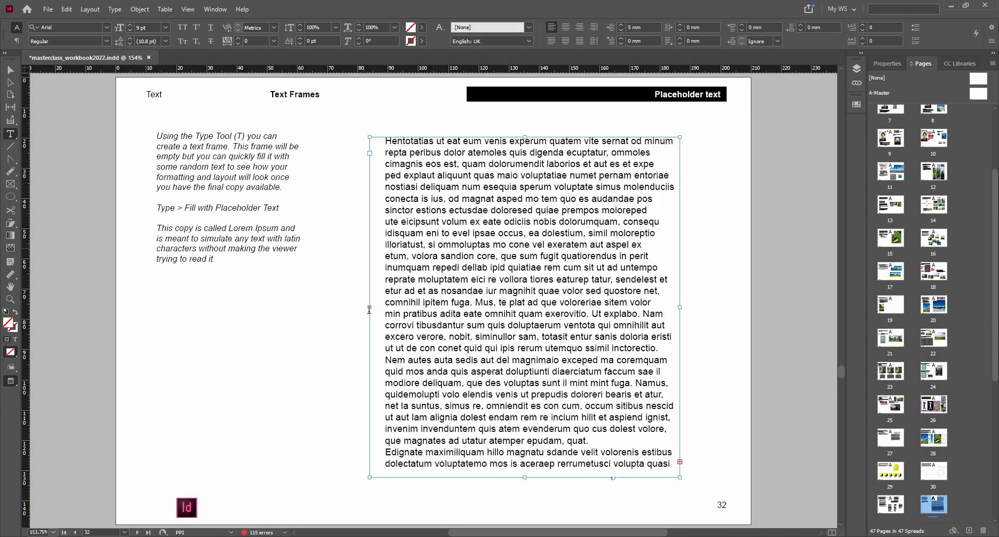
{"action": "key", "text": "Escape"}
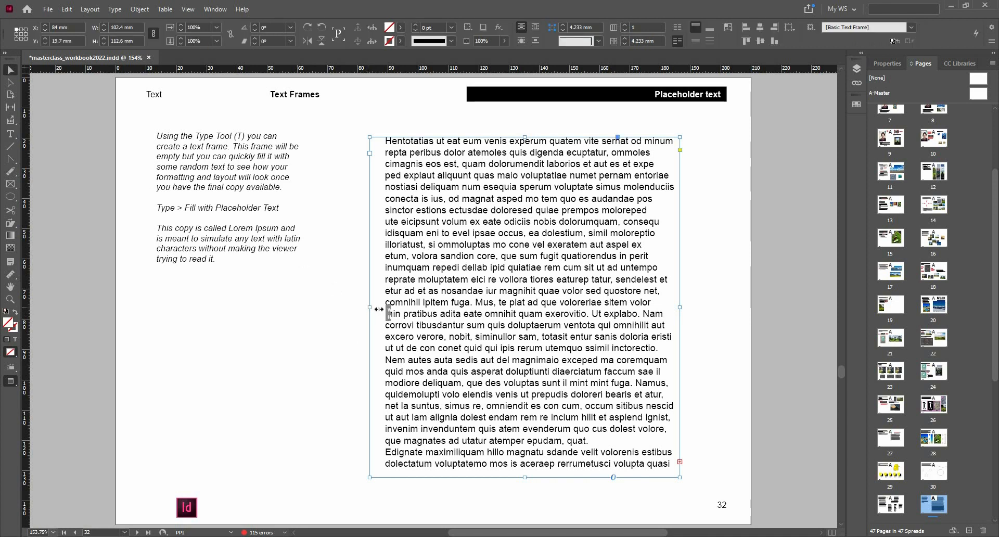
Move the placeholder frame to about X 72.6 mm, Y 17 mm and enlarge it to about 129 × 127 mm
{"action": "left_click_drag", "start_coordinate": [379, 309], "coordinate": [388, 309]}
{"action": "left_click_drag", "start_coordinate": [468, 311], "coordinate": [425, 302]}
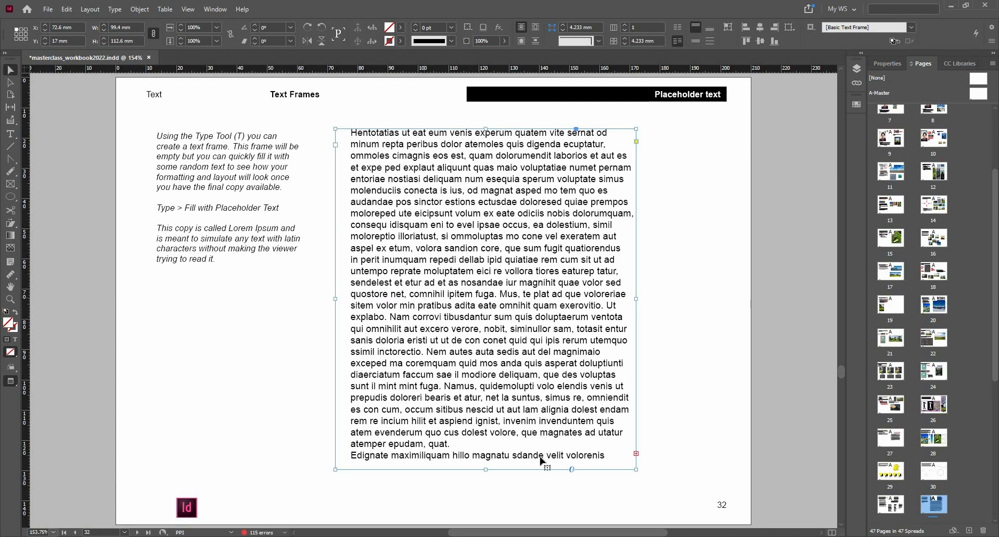
{"action": "left_click_drag", "start_coordinate": [486, 469], "coordinate": [489, 512]}
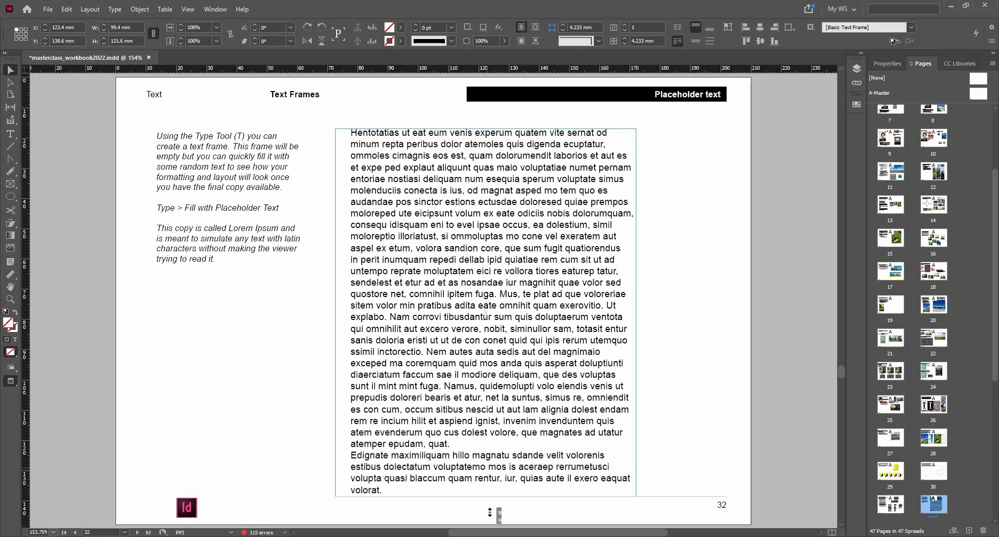
{"action": "left_click_drag", "start_coordinate": [635, 319], "coordinate": [726, 326]}
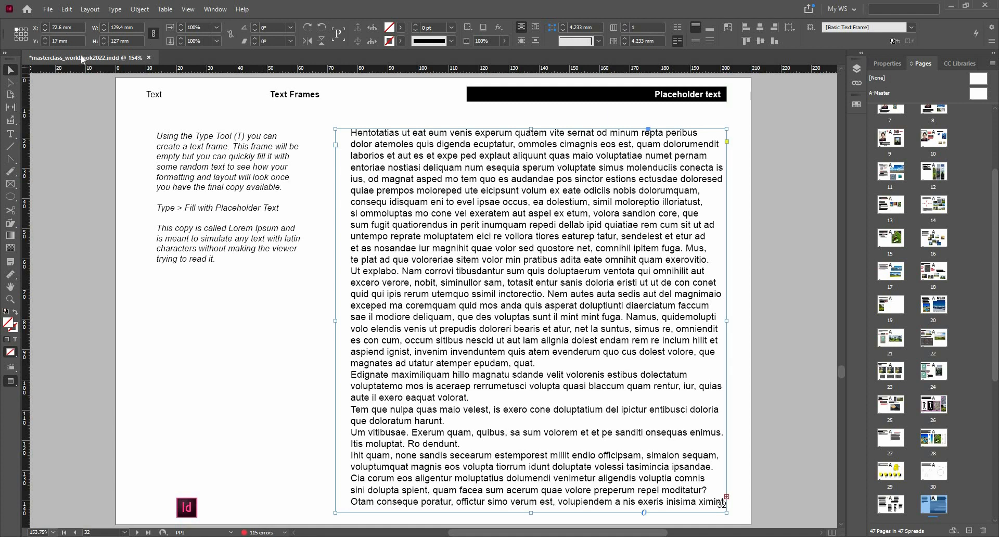
Set the font size of the placeholder text to 7 pt
{"action": "left_click", "coordinate": [10, 133]}
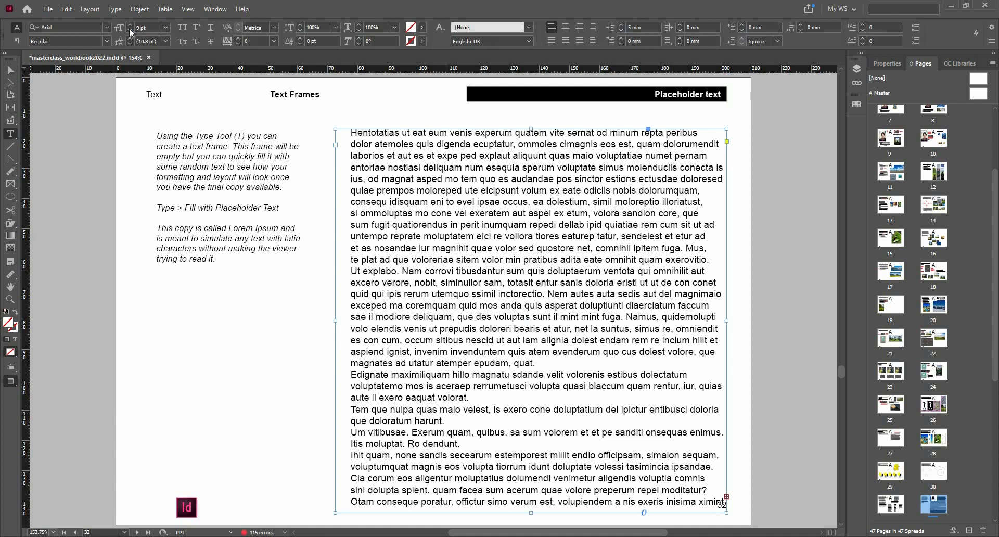
{"action": "left_click", "coordinate": [130, 29]}
{"action": "left_click", "coordinate": [129, 29]}
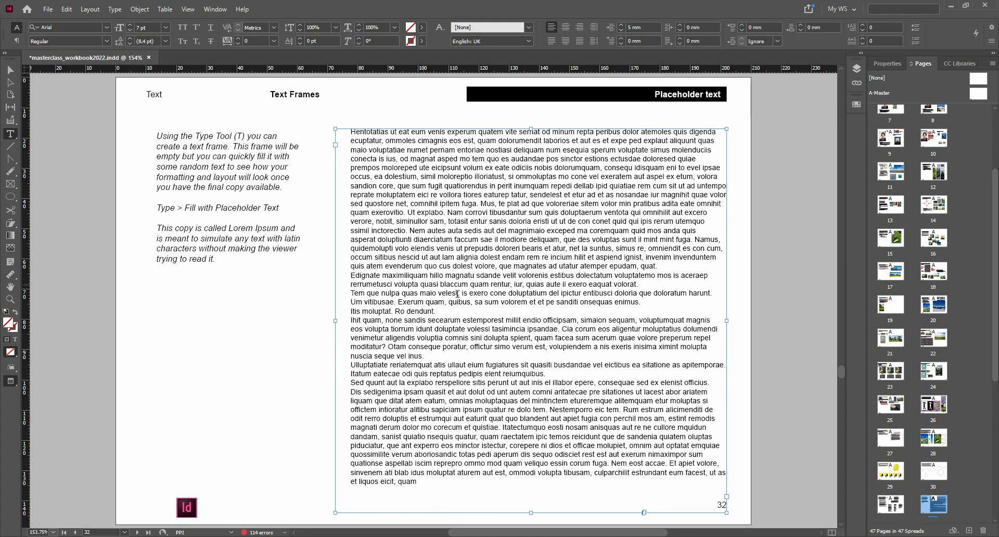
{"action": "key", "text": "Escape"}
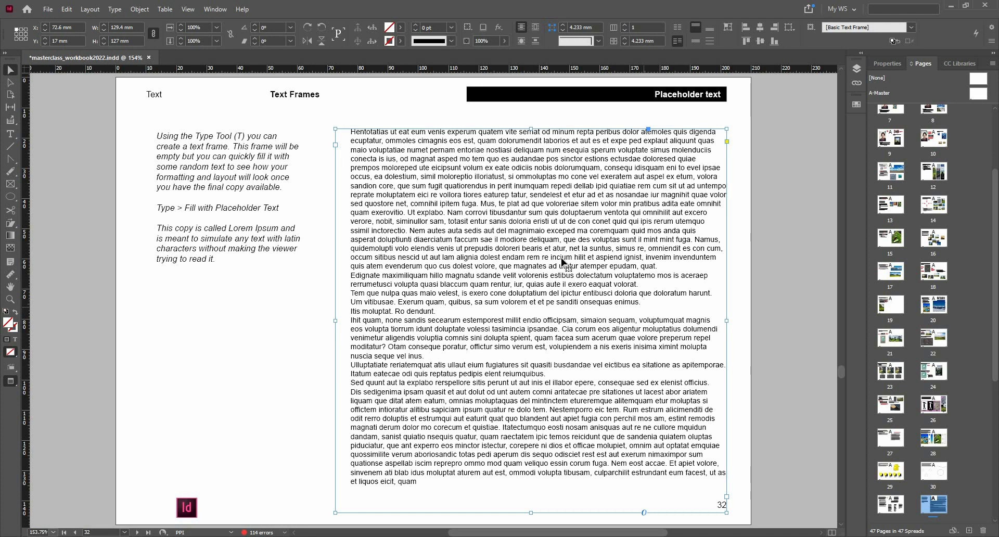
Place sample_text from the Excercise folder into the frame, replacing the placeholder text, and skip replacing the missing fonts
{"action": "left_click", "coordinate": [42, 9]}
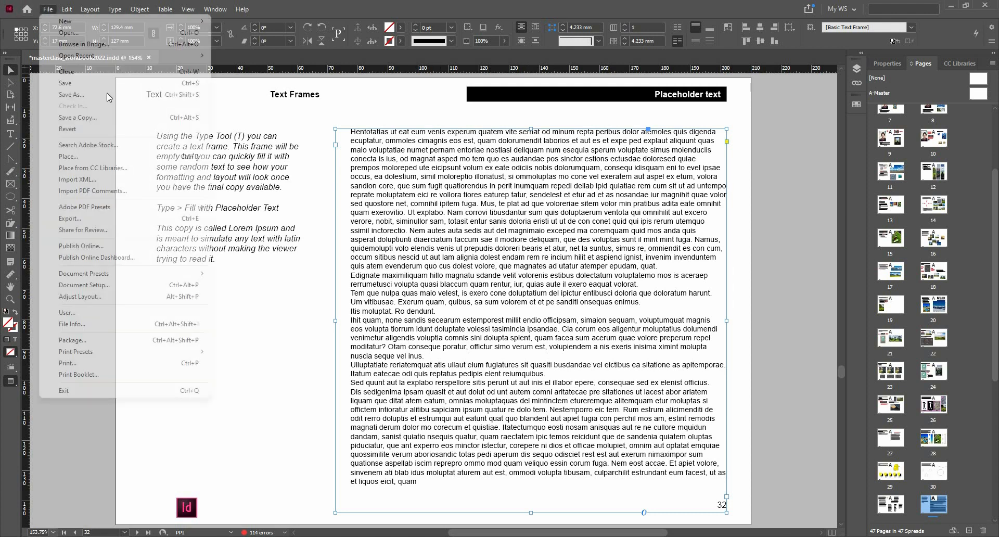
{"action": "left_click", "coordinate": [130, 158]}
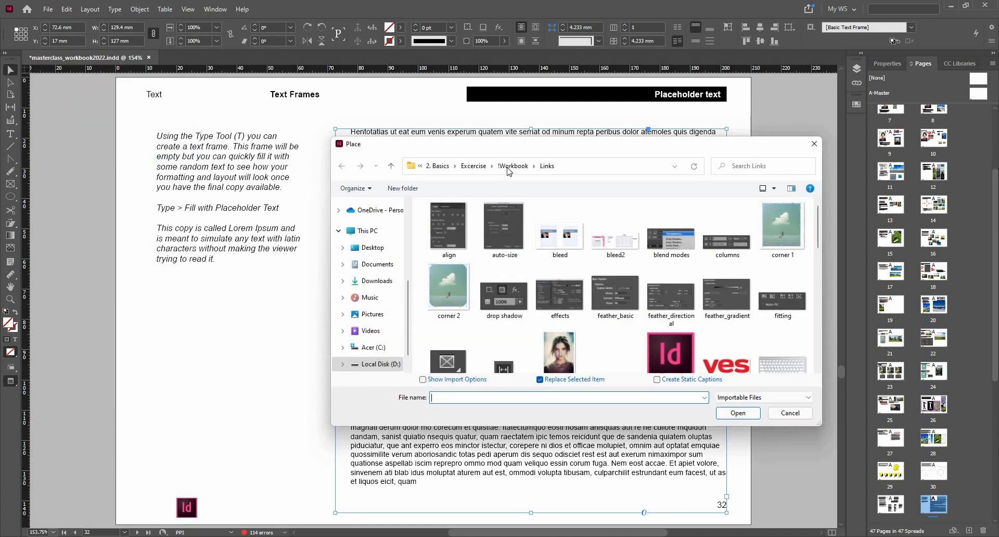
{"action": "left_click", "coordinate": [440, 166]}
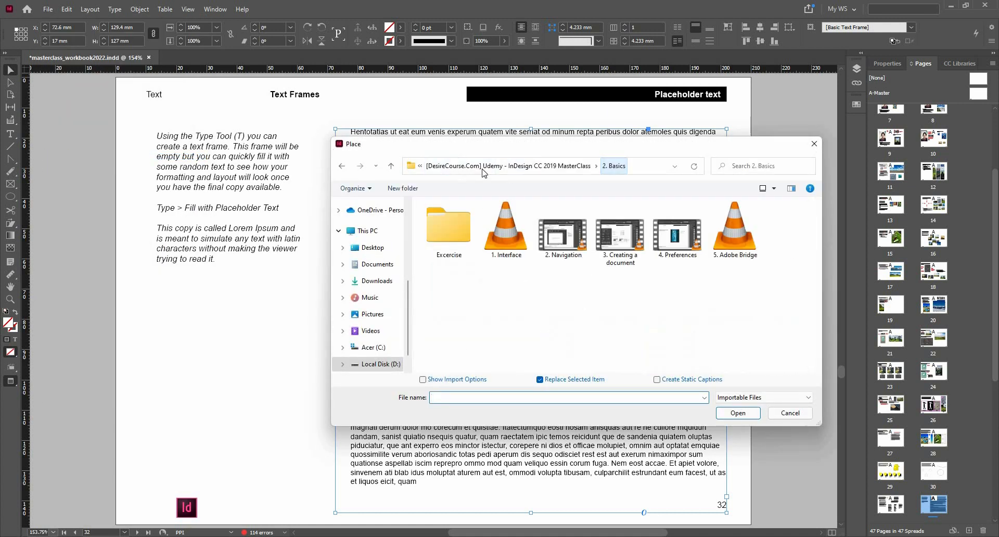
{"action": "double_click", "coordinate": [455, 235]}
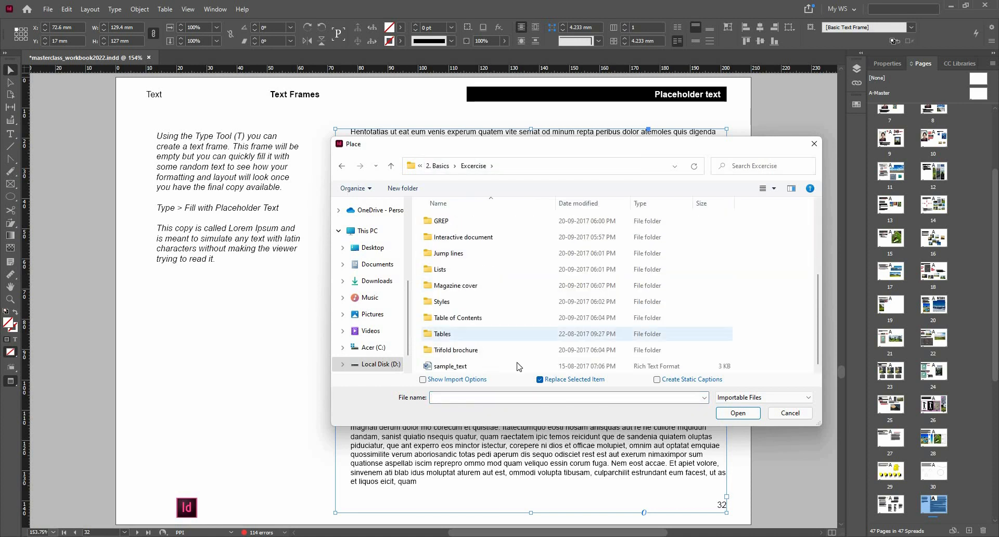
{"action": "left_click", "coordinate": [518, 366]}
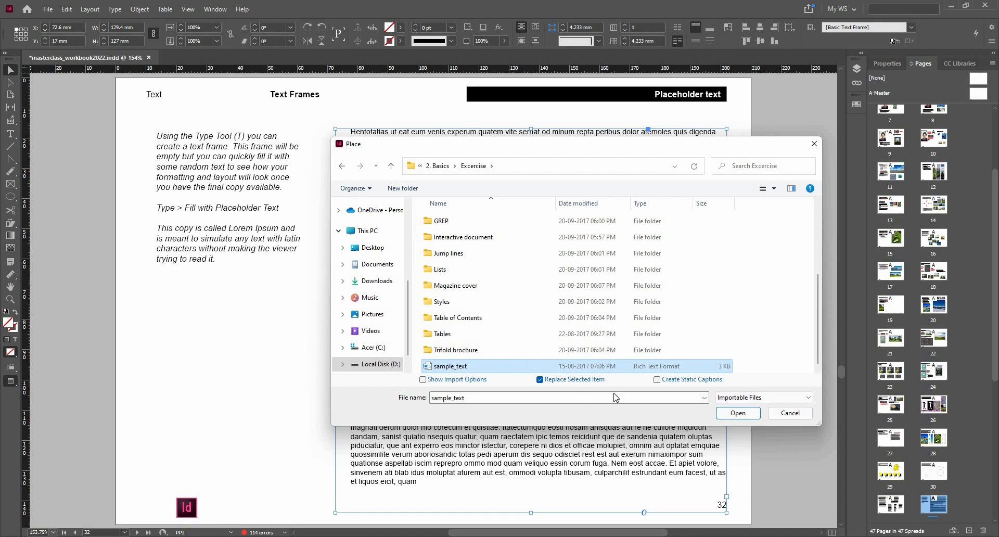
{"action": "left_click", "coordinate": [734, 412]}
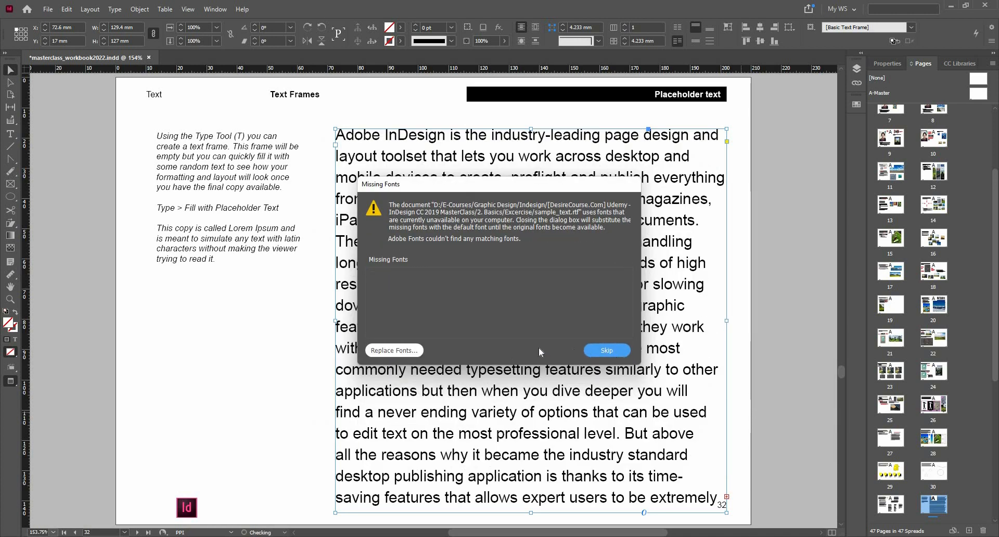
{"action": "left_click", "coordinate": [591, 352]}
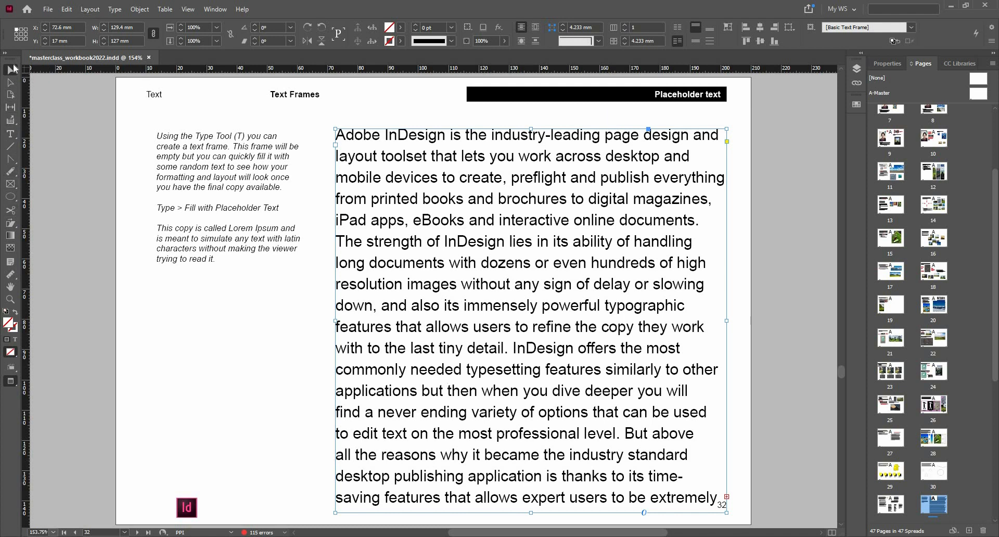
Set the font size of the placed sample text to 6 pt
{"action": "key", "text": "t"}
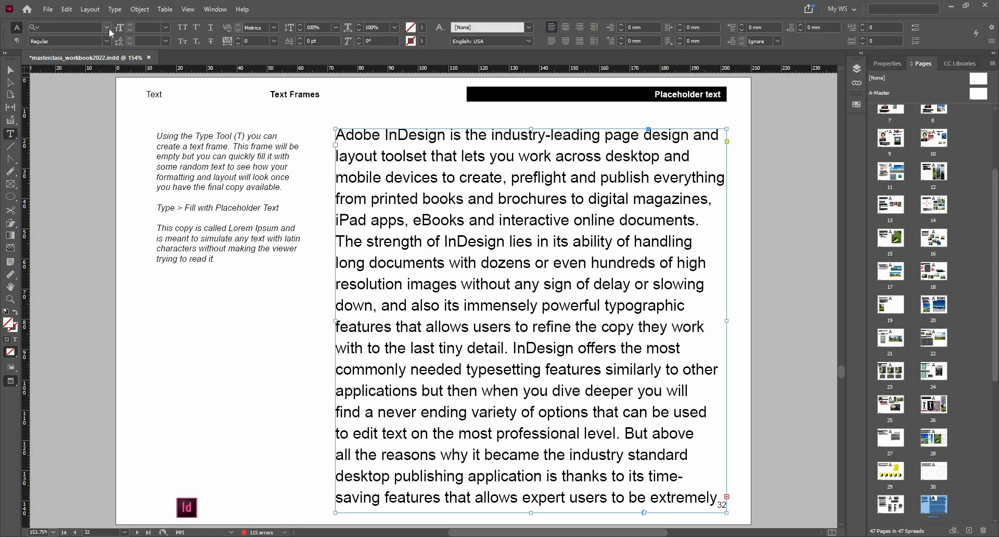
{"action": "left_click", "coordinate": [149, 27]}
{"action": "type", "text": "5"}
{"action": "key", "text": "Return"}
{"action": "left_click", "coordinate": [130, 25]}
{"action": "left_click", "coordinate": [130, 25]}
{"action": "left_click", "coordinate": [130, 30]}
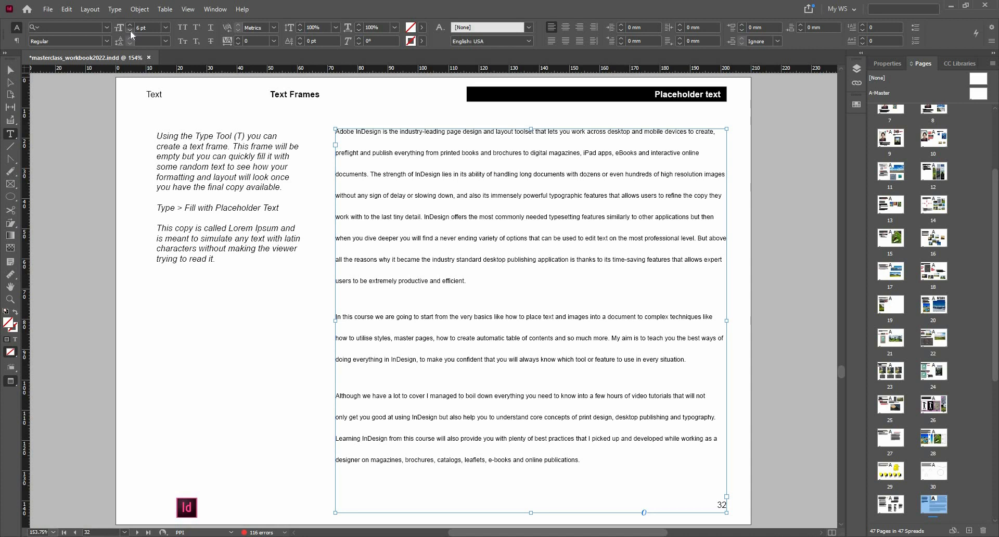
Undo the font size changes and the placement of the sample text to restore the 7 pt placeholder text
{"action": "key", "text": "ctrl+z"}
{"action": "key", "text": "ctrl+z"}
{"action": "key", "text": "ctrl+z"}
{"action": "key", "text": "ctrl+z"}
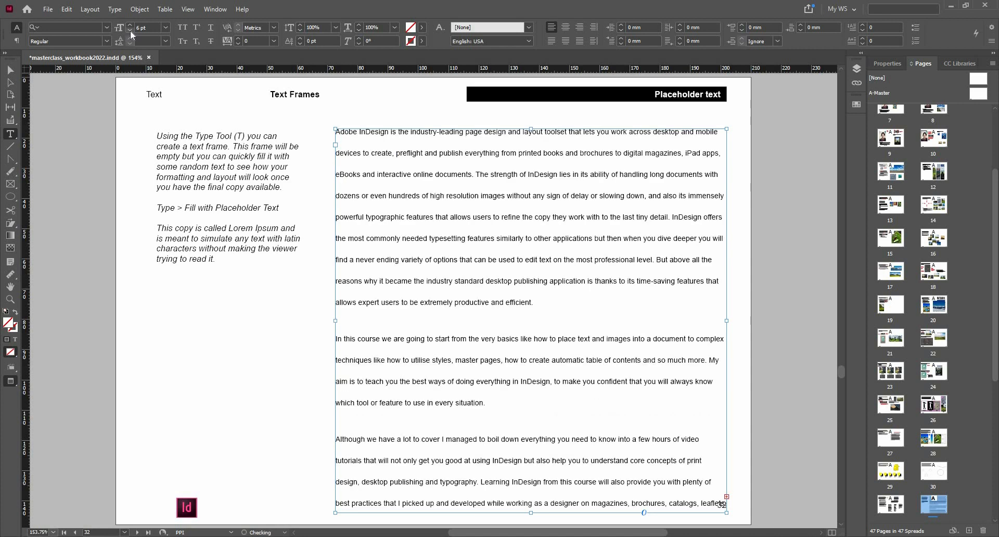
{"action": "key", "text": "ctrl+z"}
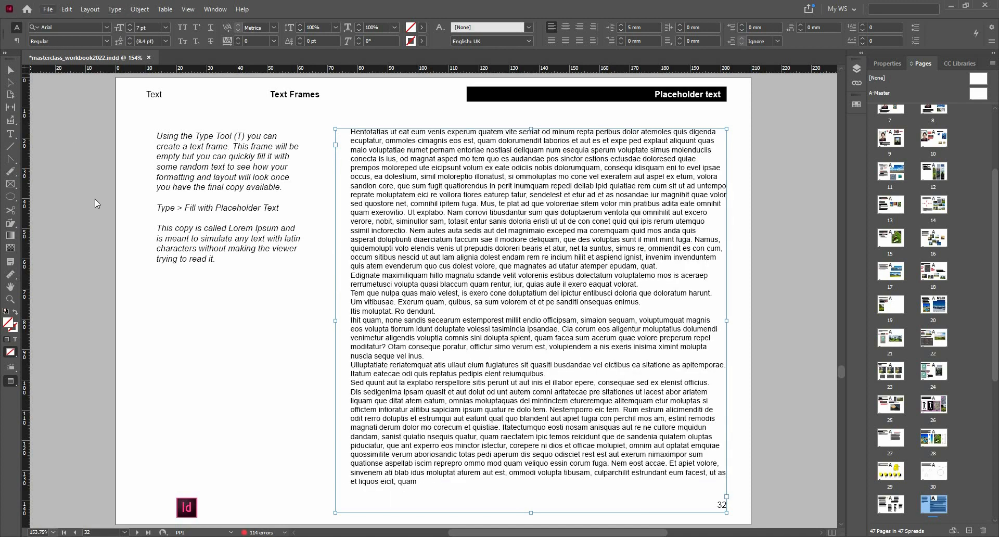
Place sample_text with import options shown, removing styles and formatting from text and tables, in a new frame overlapping the placeholder frame
{"action": "key", "text": "alt+f"}
{"action": "left_click", "coordinate": [104, 163]}
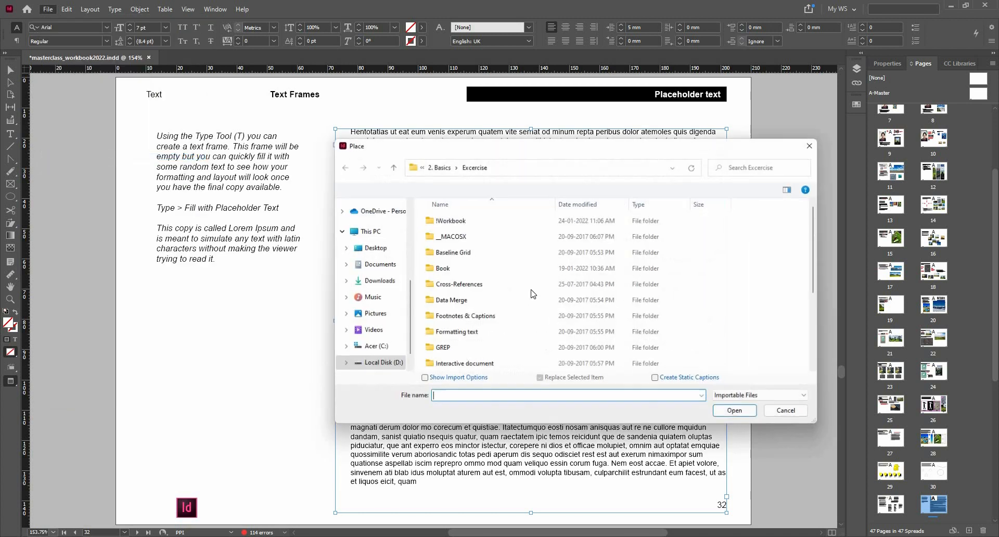
{"action": "scroll", "coordinate": [533, 294], "scroll_direction": "down", "scroll_amount": 3}
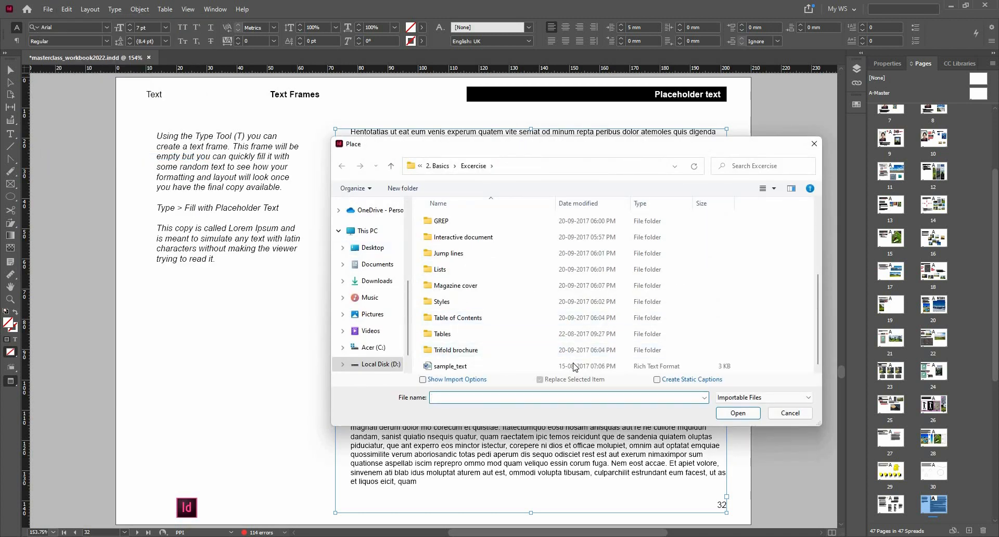
{"action": "left_click", "coordinate": [467, 370]}
{"action": "left_click", "coordinate": [429, 381]}
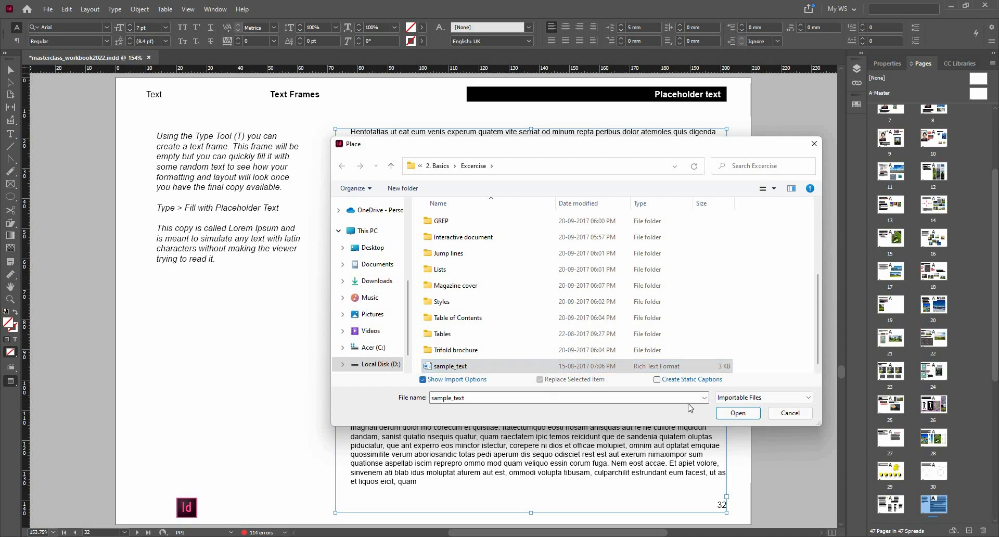
{"action": "left_click", "coordinate": [725, 414]}
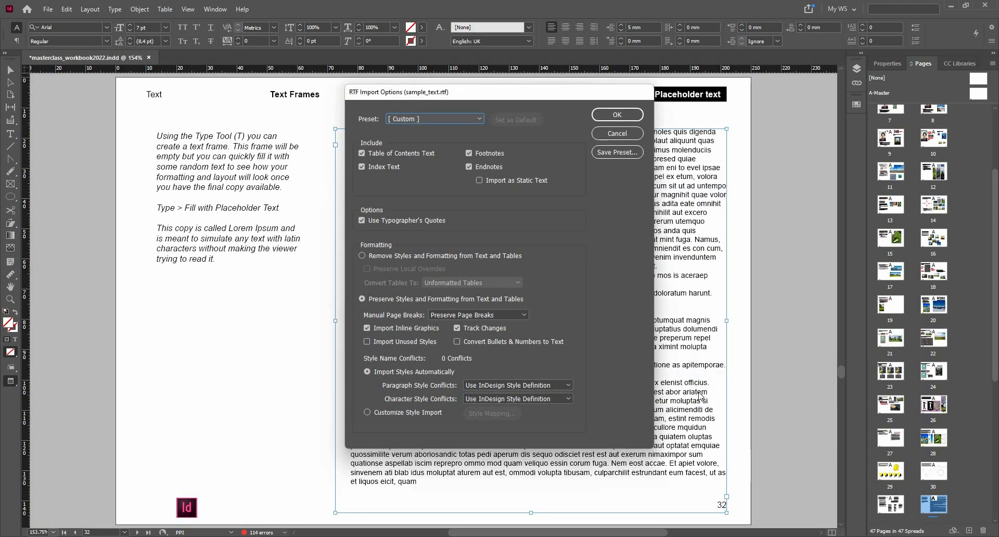
{"action": "left_click", "coordinate": [370, 256]}
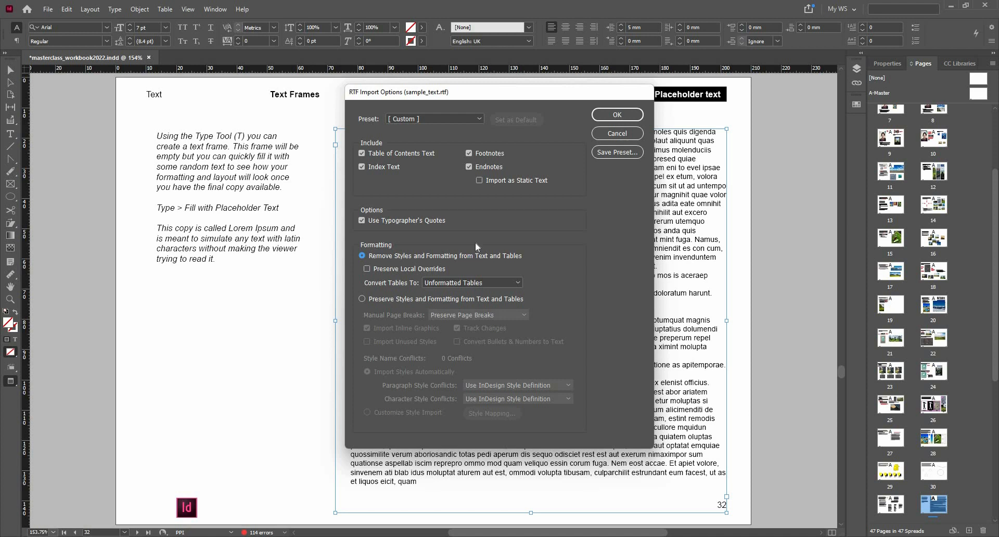
{"action": "left_click", "coordinate": [621, 119]}
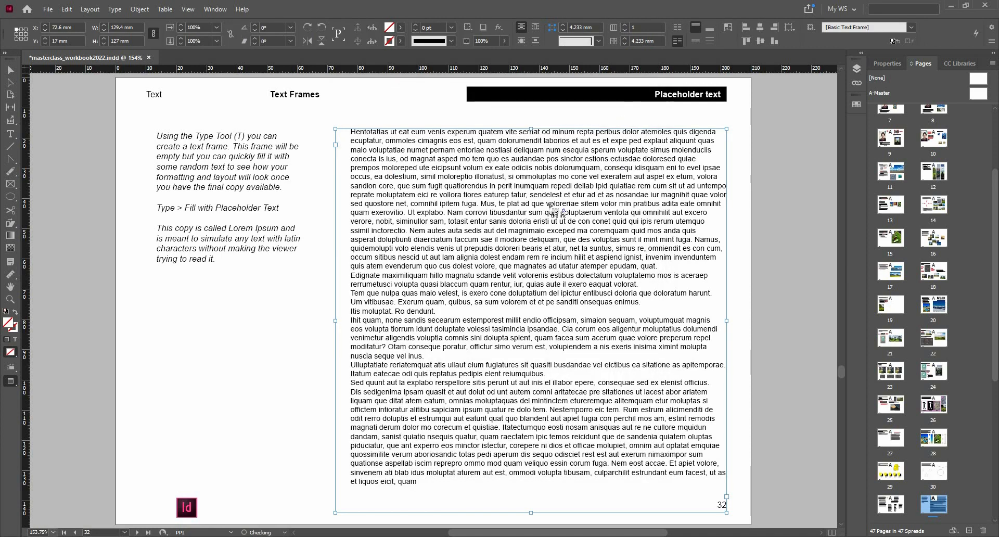
{"action": "left_click_drag", "start_coordinate": [594, 477], "coordinate": [607, 484]}
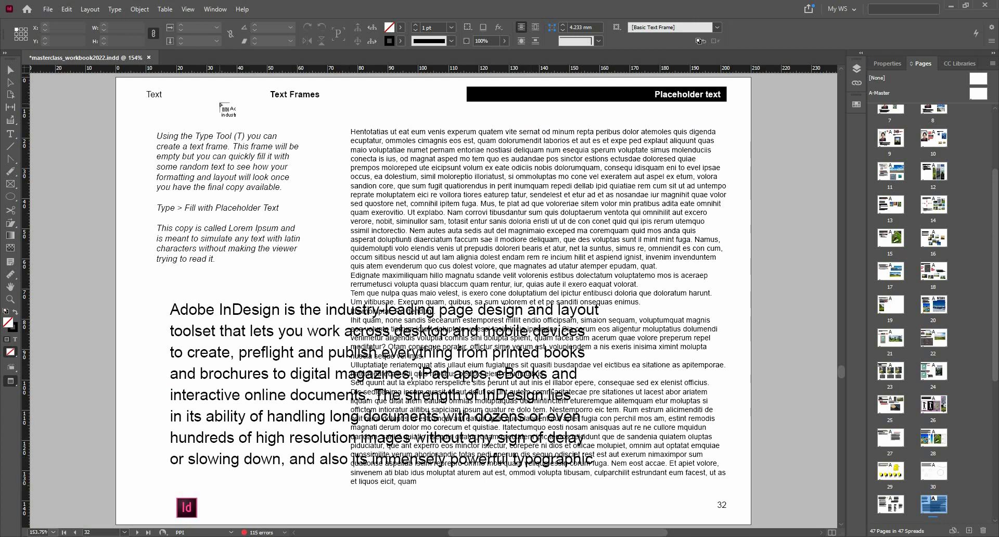
Undo the placement of the overlapping sample text, leaving the placeholder frame selected
{"action": "left_click", "coordinate": [7, 73]}
{"action": "left_click", "coordinate": [378, 352]}
{"action": "key", "text": "ctrl+z"}
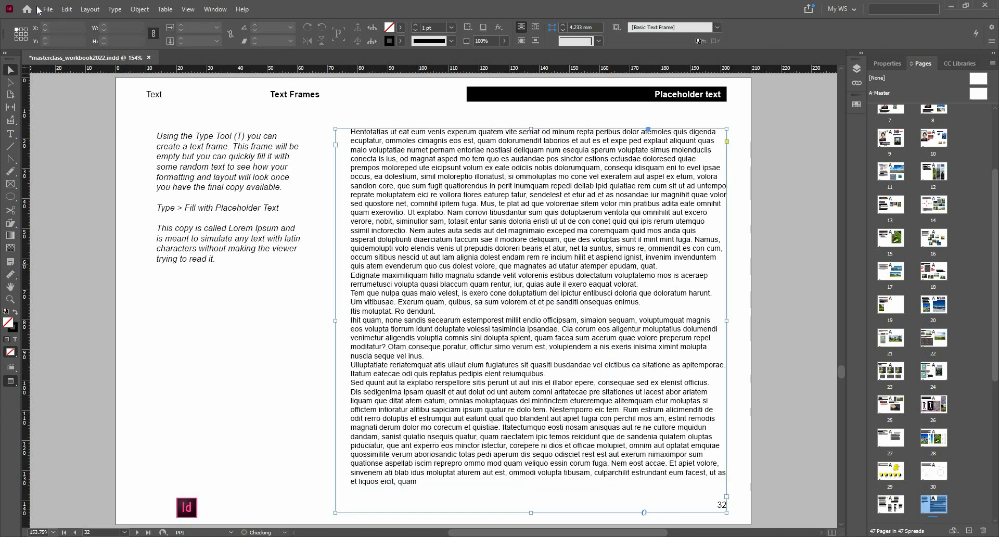
Place sample_text into the selected placeholder frame, removing styles and formatting from text and tables
{"action": "left_click", "coordinate": [46, 9]}
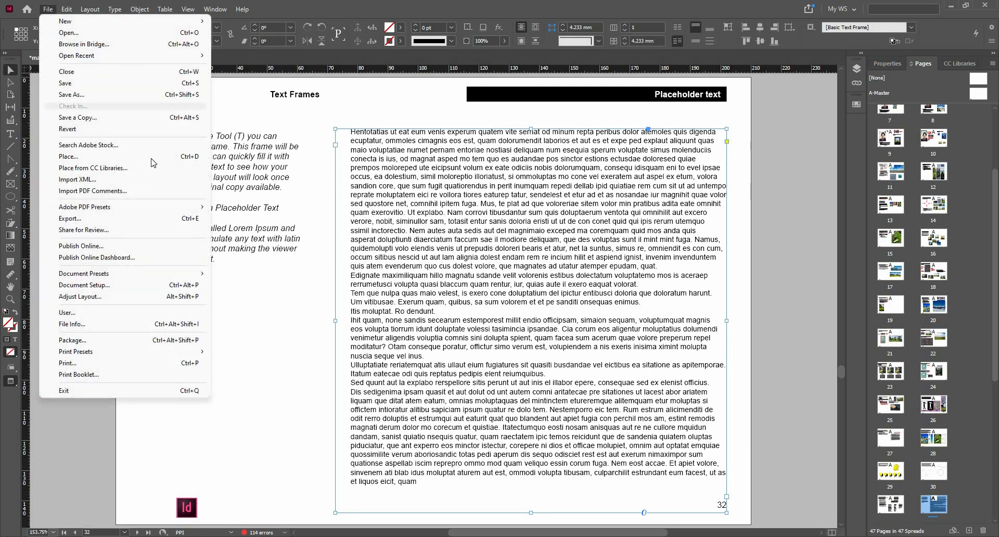
{"action": "left_click", "coordinate": [153, 156]}
{"action": "left_click", "coordinate": [627, 366]}
{"action": "left_click", "coordinate": [738, 413]}
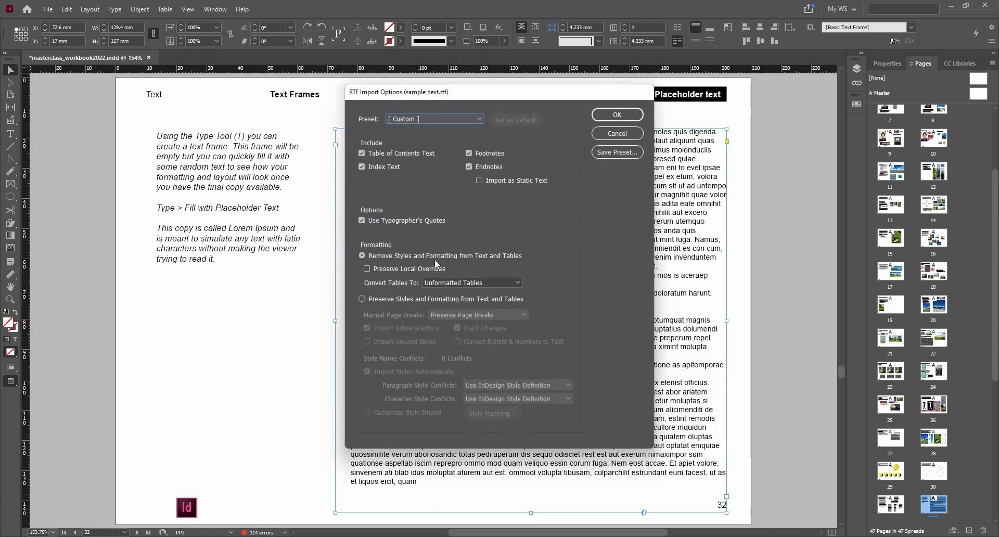
{"action": "left_click", "coordinate": [617, 114]}
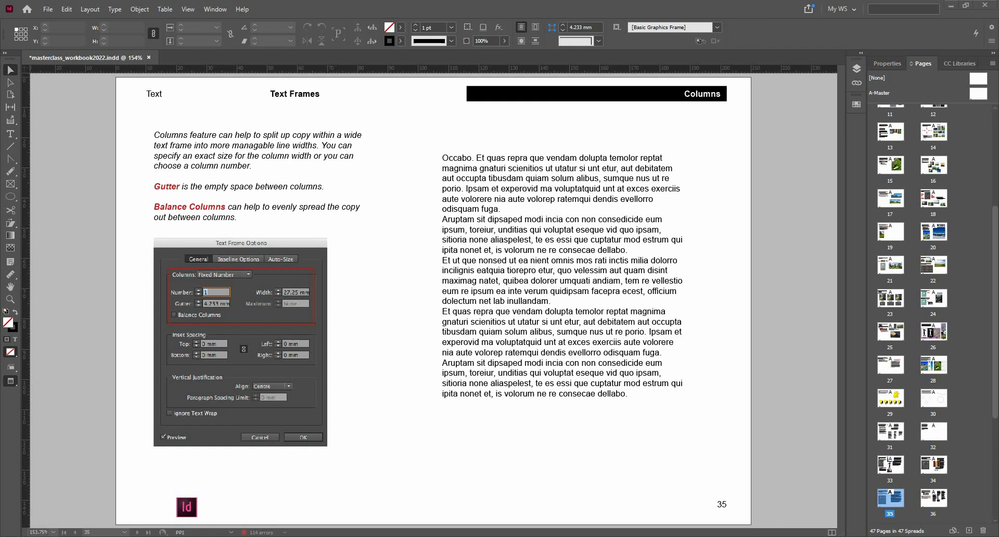
{"action": "left_click", "coordinate": [467, 298]}
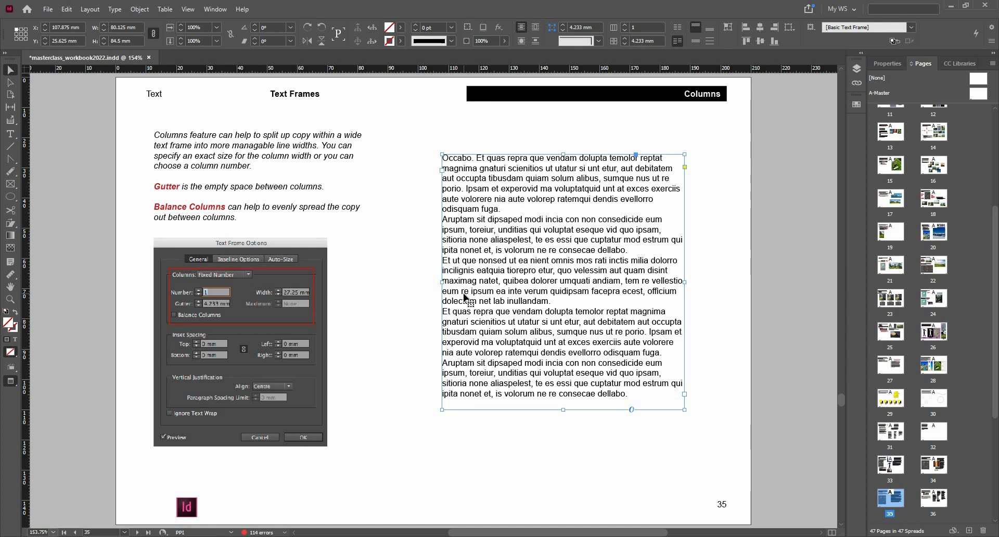
{"action": "key", "text": "ctrl+b"}
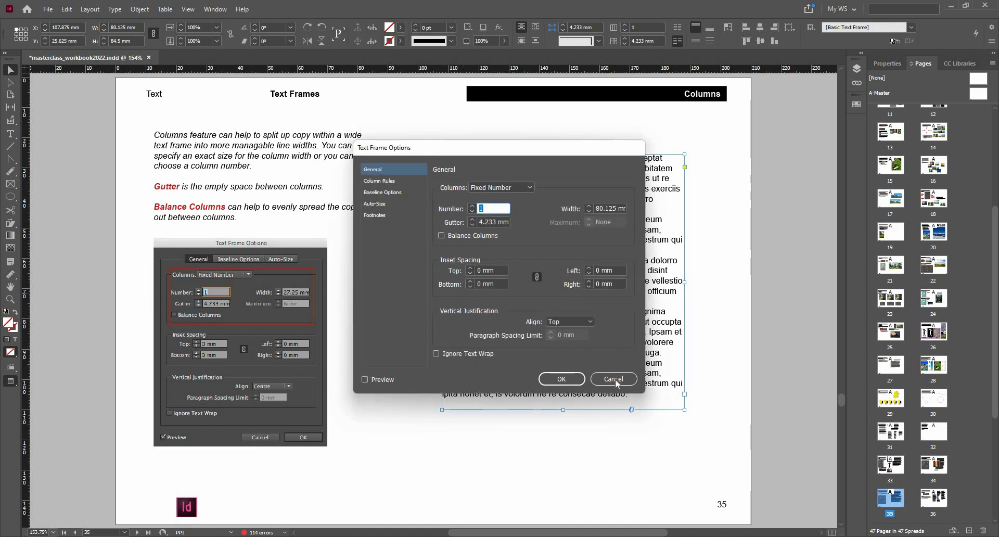
{"action": "left_click", "coordinate": [615, 379]}
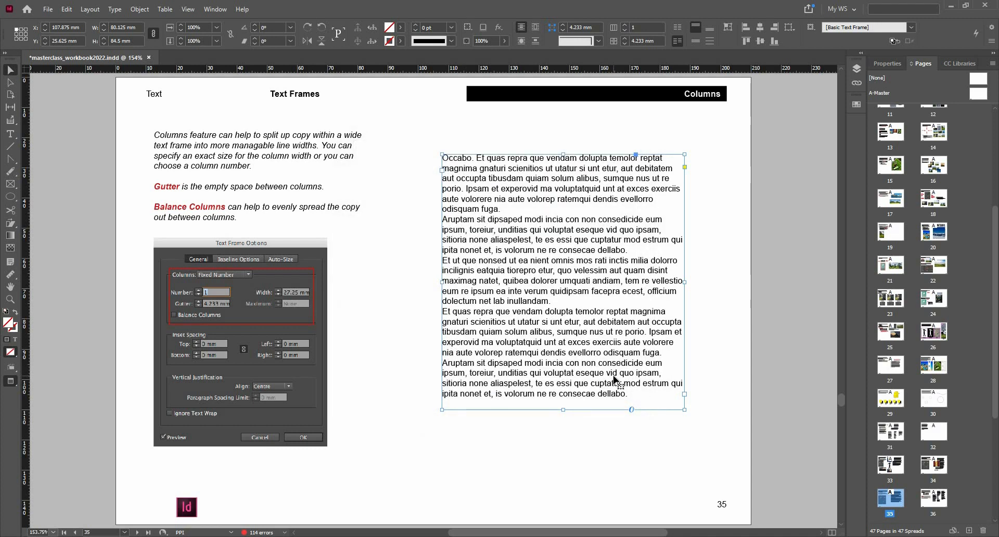
{"action": "right_click", "coordinate": [601, 255]}
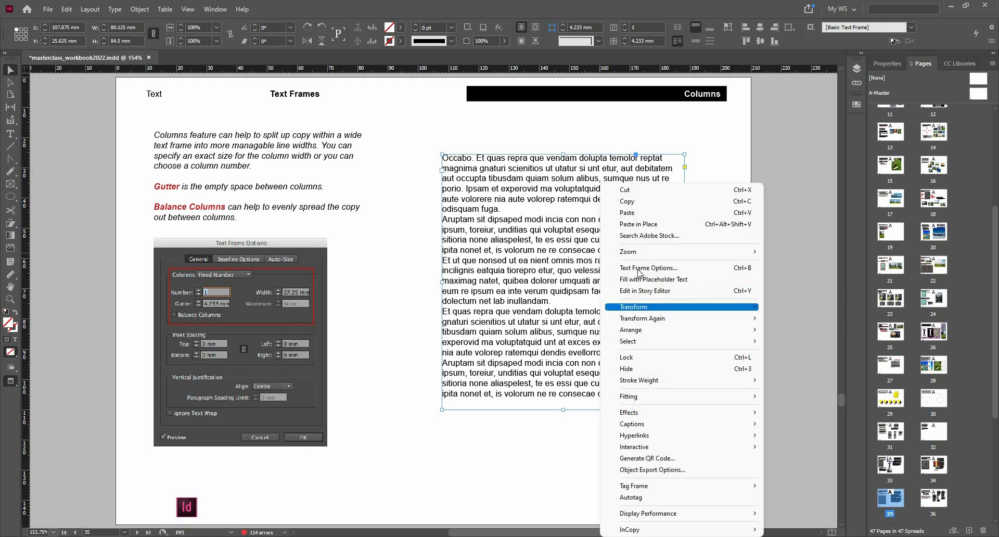
{"action": "left_click", "coordinate": [593, 446]}
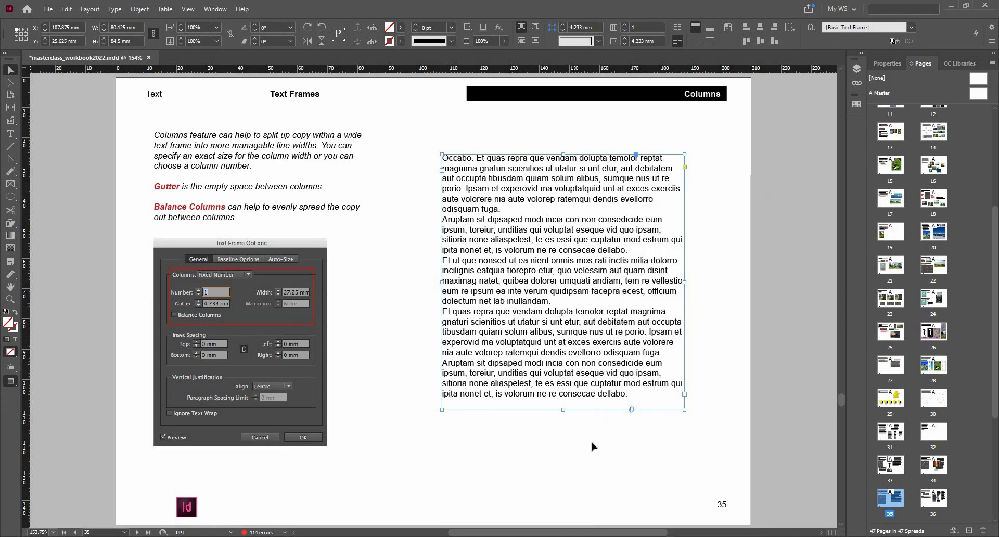
{"action": "left_click", "coordinate": [593, 446]}
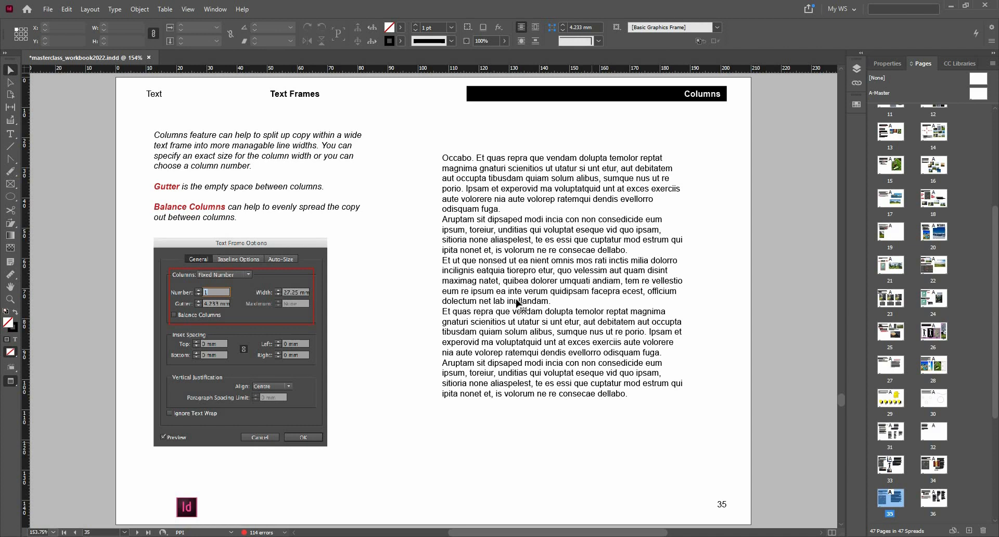
Split the text frame on the Columns page into three fixed-number columns, with the options preview turned on
{"action": "left_click", "coordinate": [529, 311]}
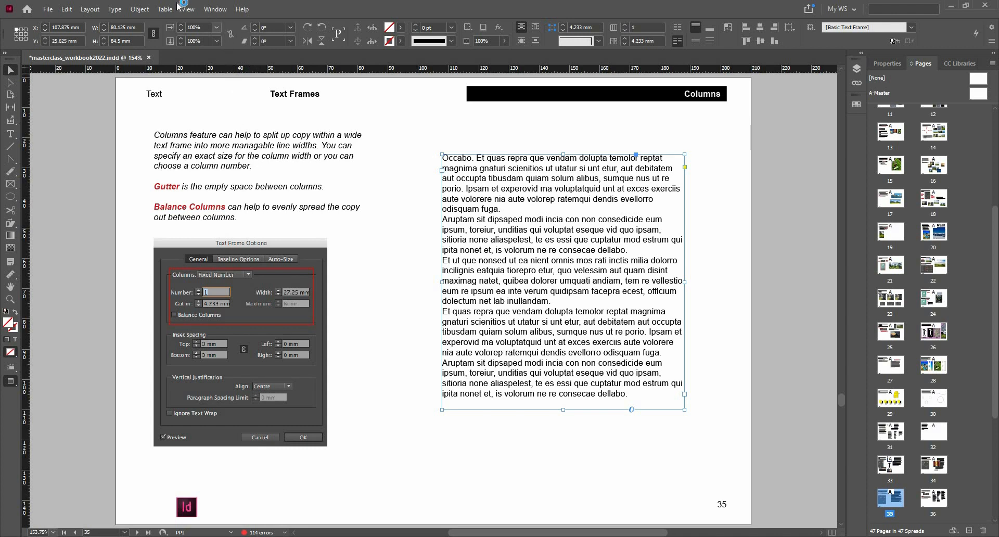
{"action": "left_click", "coordinate": [143, 9]}
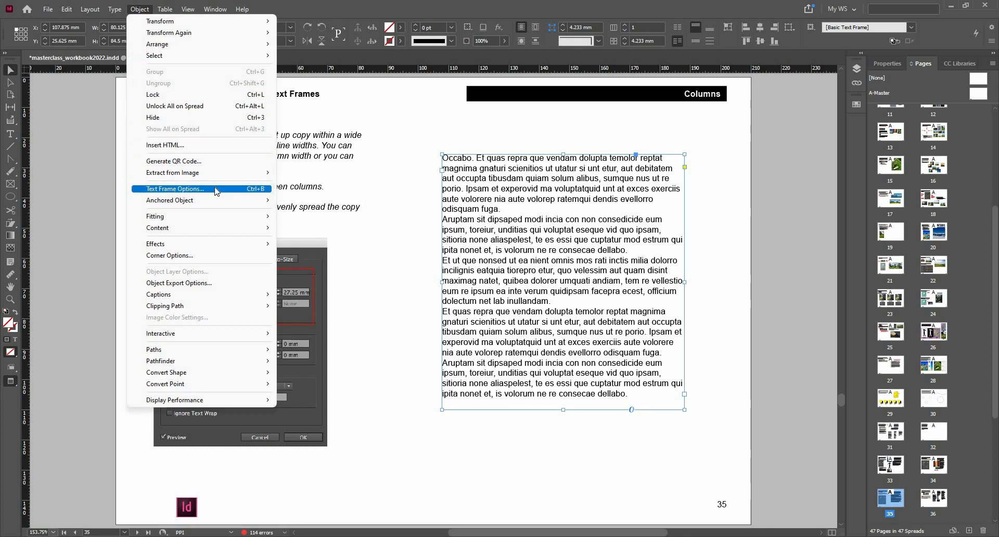
{"action": "left_click", "coordinate": [217, 189]}
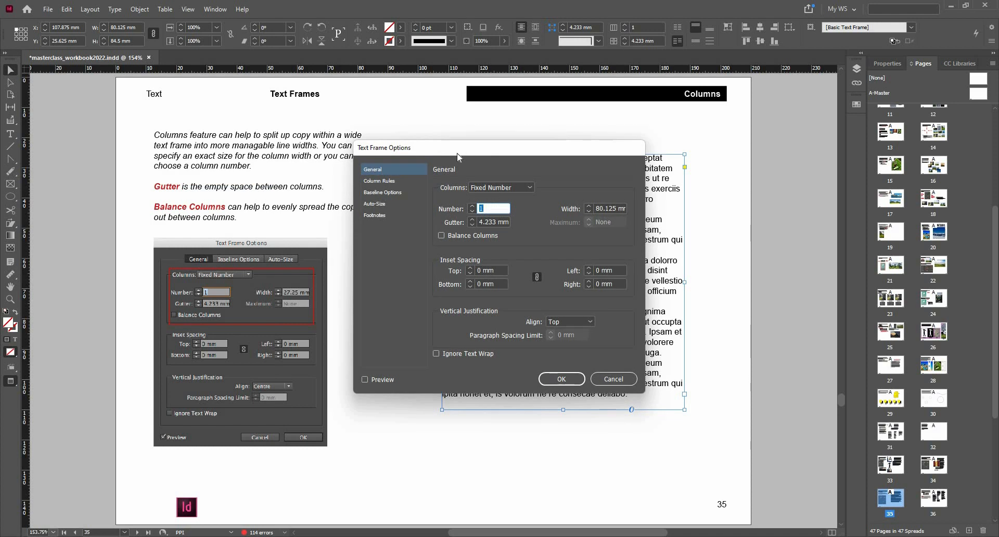
{"action": "left_click_drag", "start_coordinate": [395, 147], "coordinate": [209, 156]}
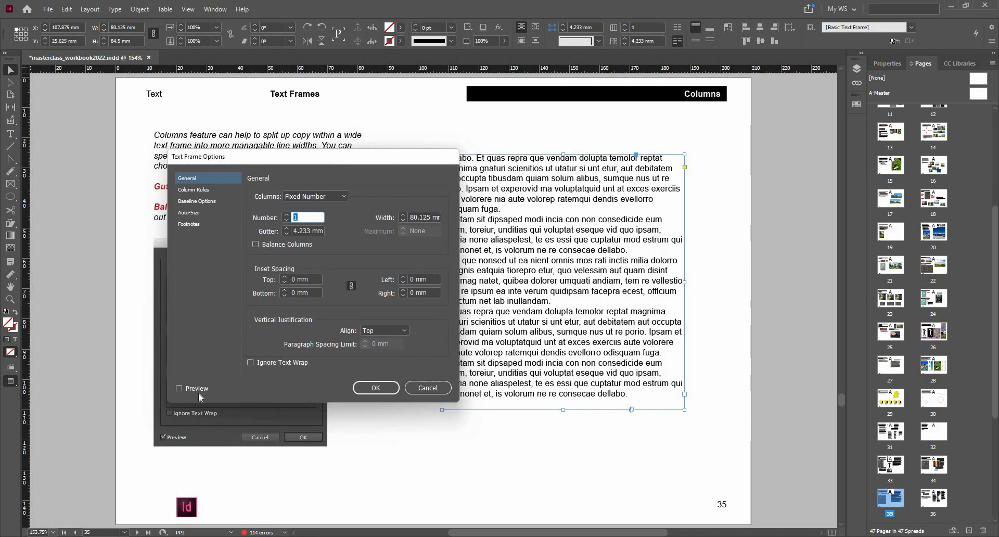
{"action": "left_click", "coordinate": [199, 391]}
{"action": "left_click_drag", "start_coordinate": [344, 165], "coordinate": [308, 160]}
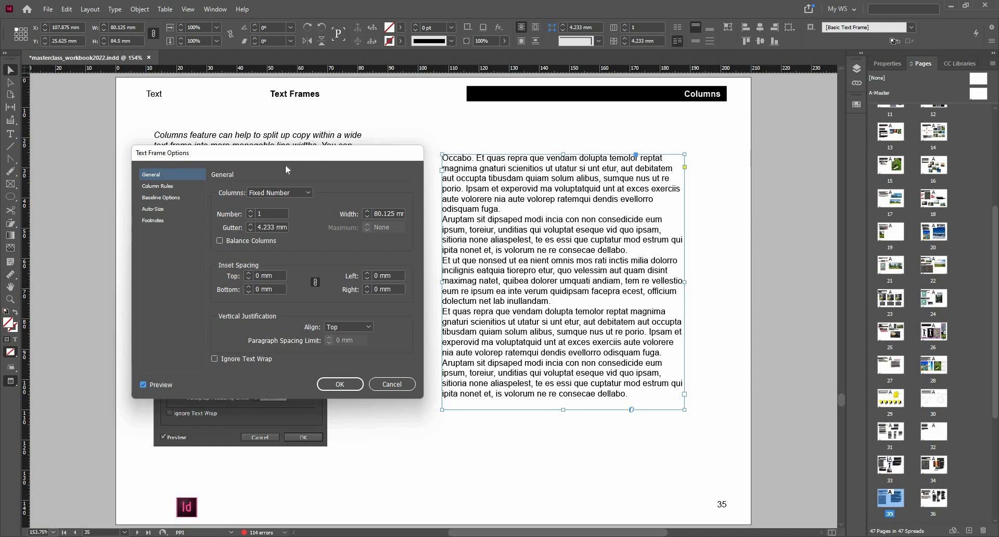
{"action": "left_click", "coordinate": [251, 211]}
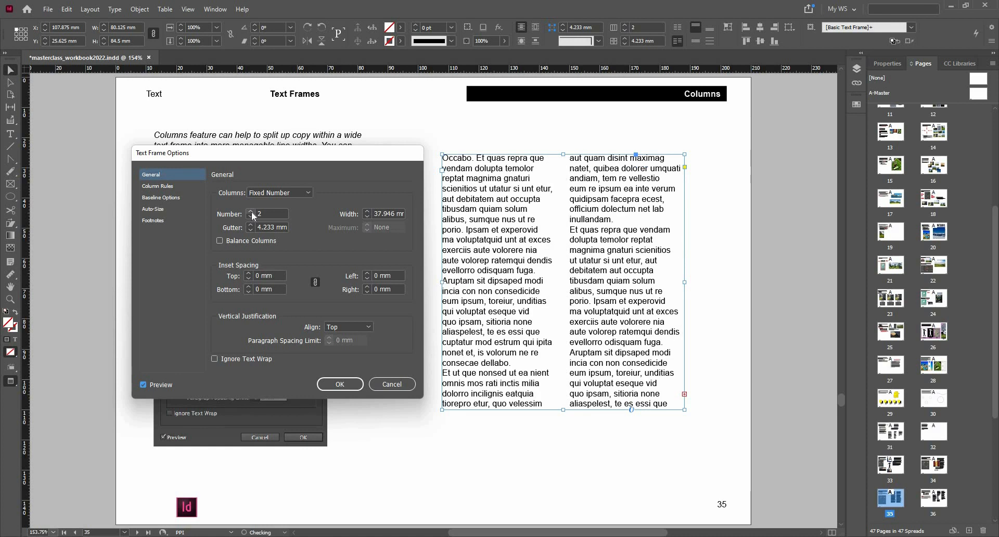
{"action": "left_click", "coordinate": [251, 211]}
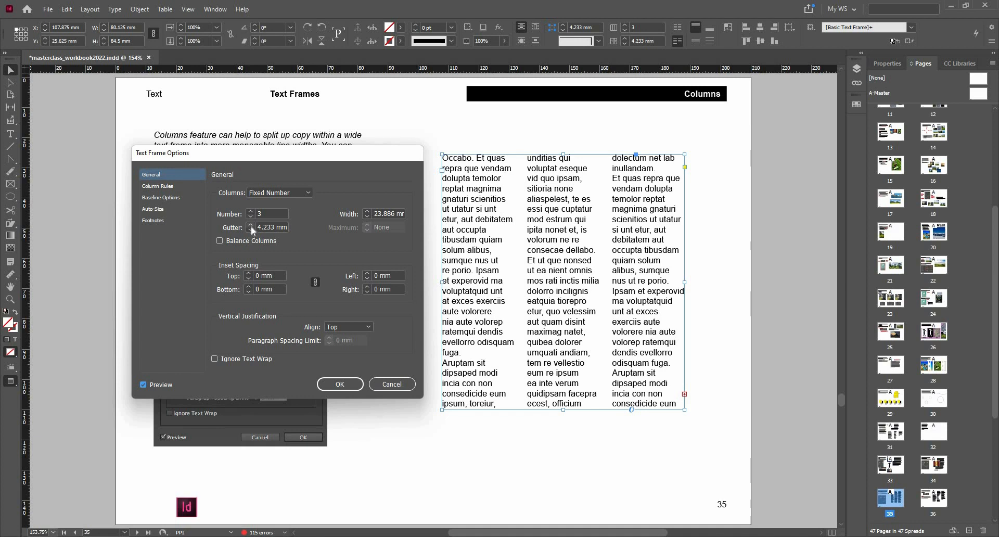
Set the column gutter to 4 mm and extend the text frame downwards to about 110.6 mm high
{"action": "left_click", "coordinate": [251, 225]}
{"action": "left_click", "coordinate": [251, 232]}
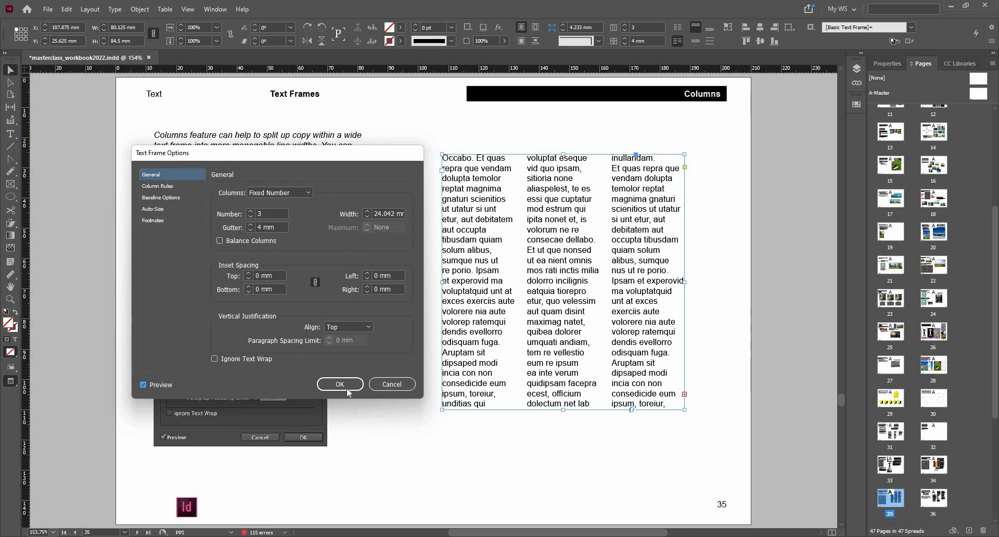
{"action": "key", "text": "Return"}
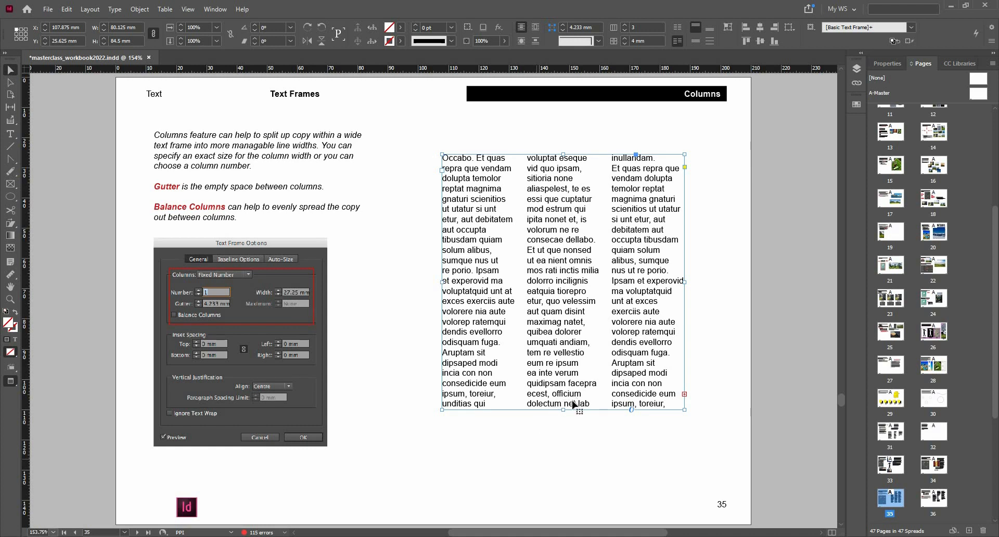
{"action": "left_click_drag", "start_coordinate": [568, 381], "coordinate": [587, 490]}
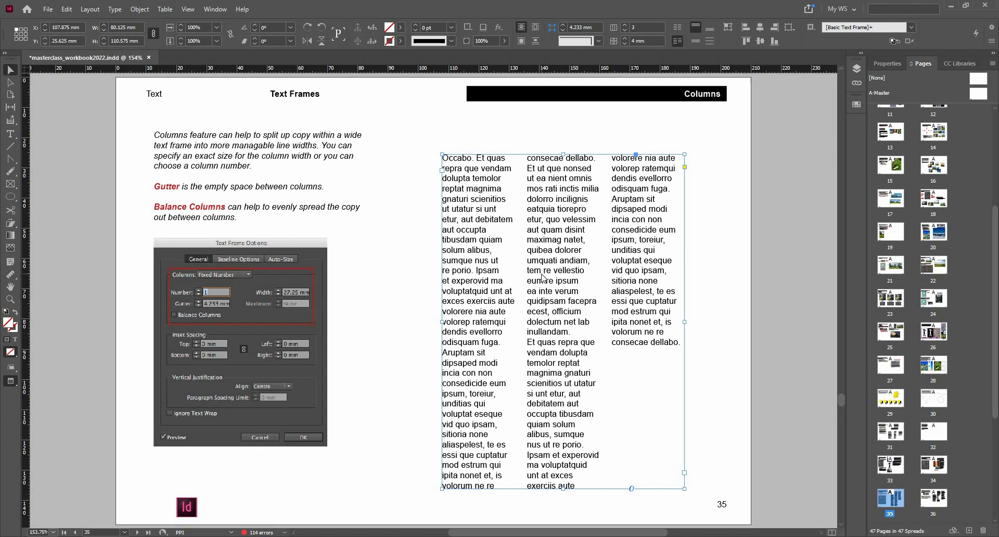
Turn on Balance Columns for the text frame and reduce it to two columns
{"action": "key", "text": "ctrl+b"}
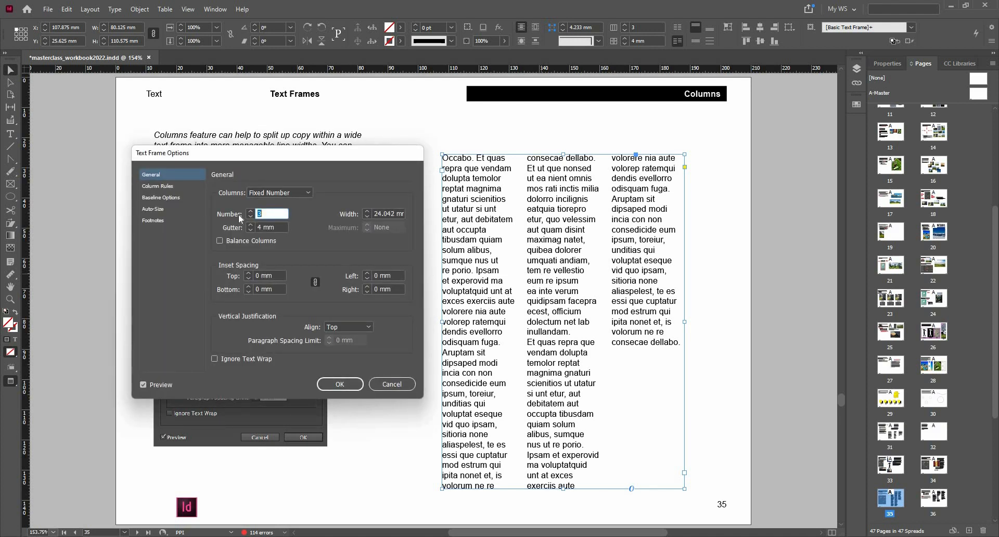
{"action": "left_click", "coordinate": [247, 239]}
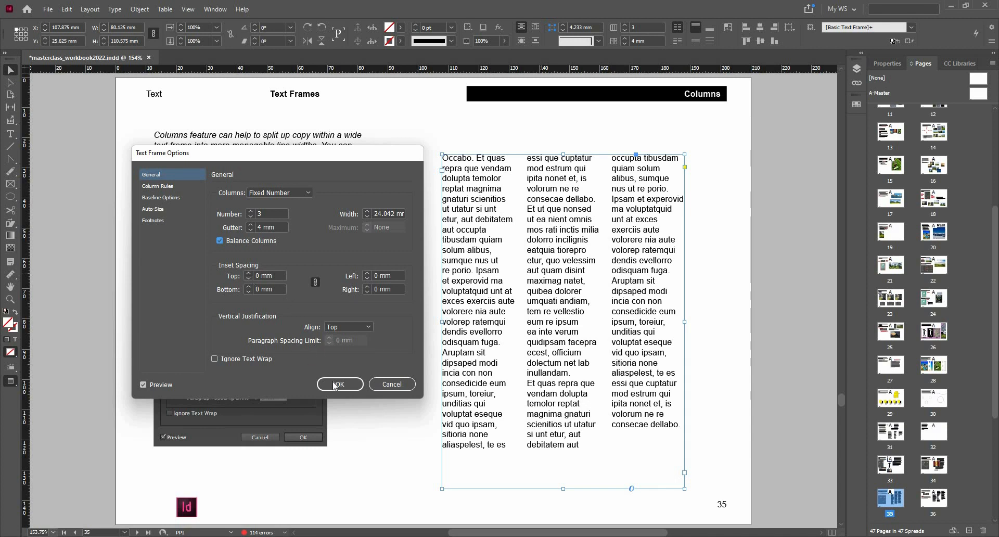
{"action": "left_click", "coordinate": [250, 217]}
{"action": "key", "text": "Return"}
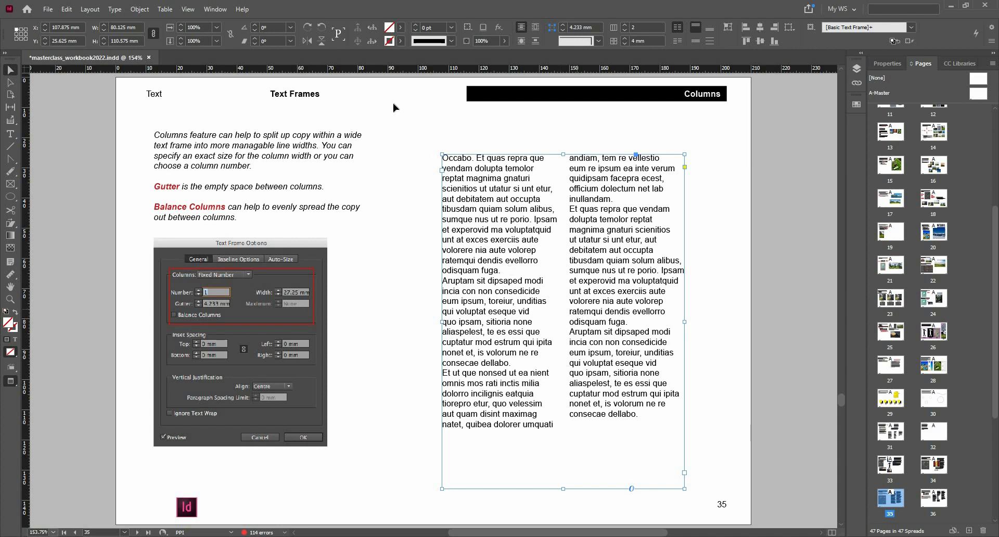
Fill the two-column text frame with yellow C=0 M=0 Y=100 K=0 and deselect it
{"action": "left_click", "coordinate": [401, 28]}
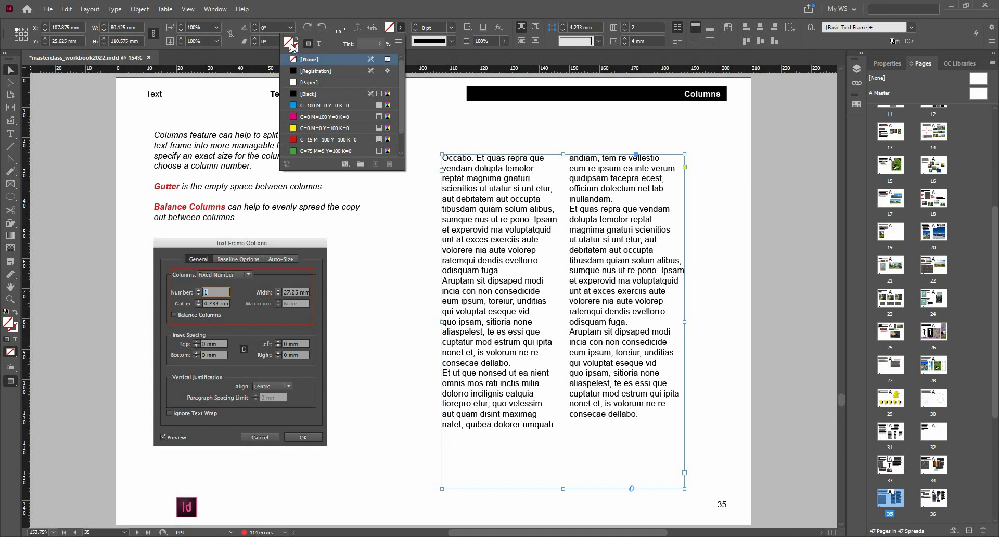
{"action": "left_click", "coordinate": [335, 129]}
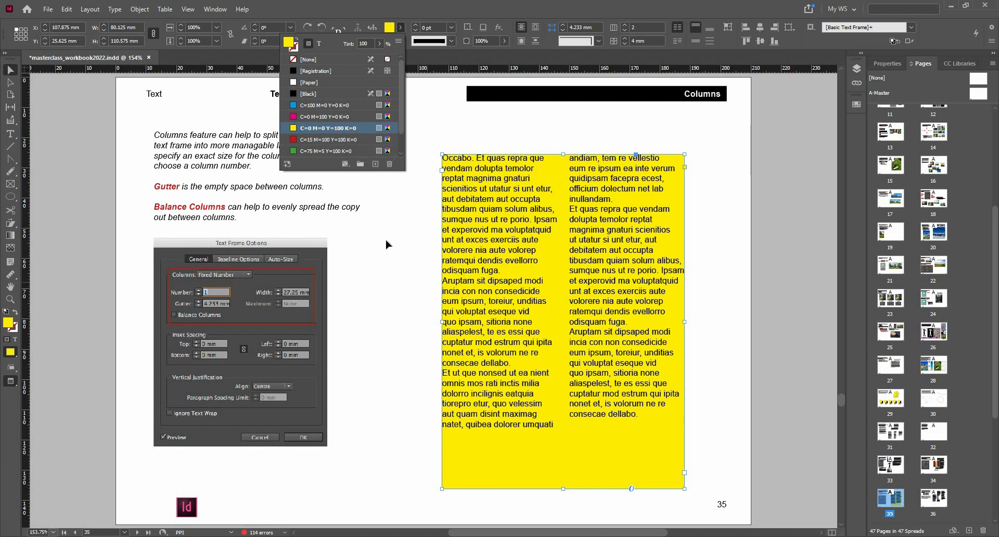
{"action": "key", "text": "ctrl+shift+a"}
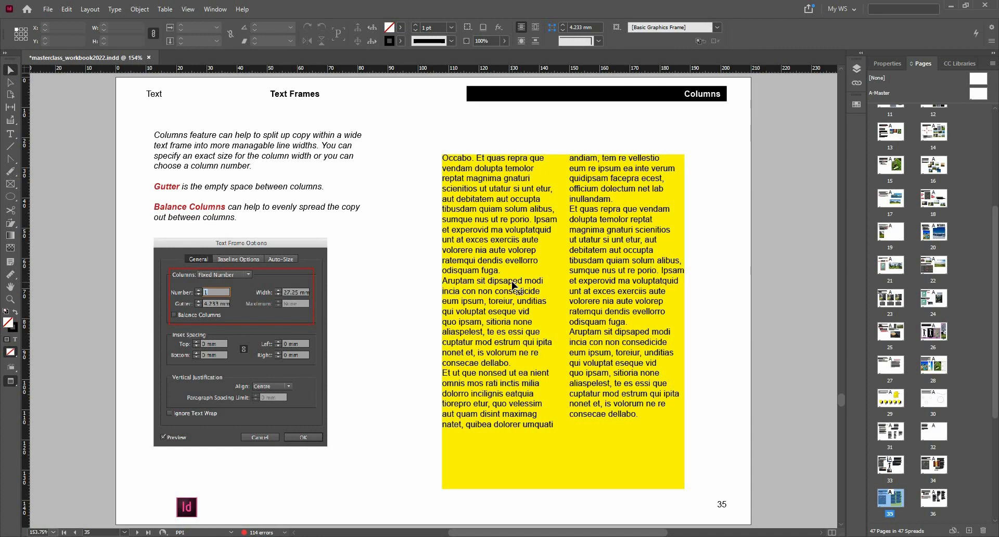
Set the yellow text frame's inset spacing to 4 mm on all four sides
{"action": "left_click", "coordinate": [513, 285]}
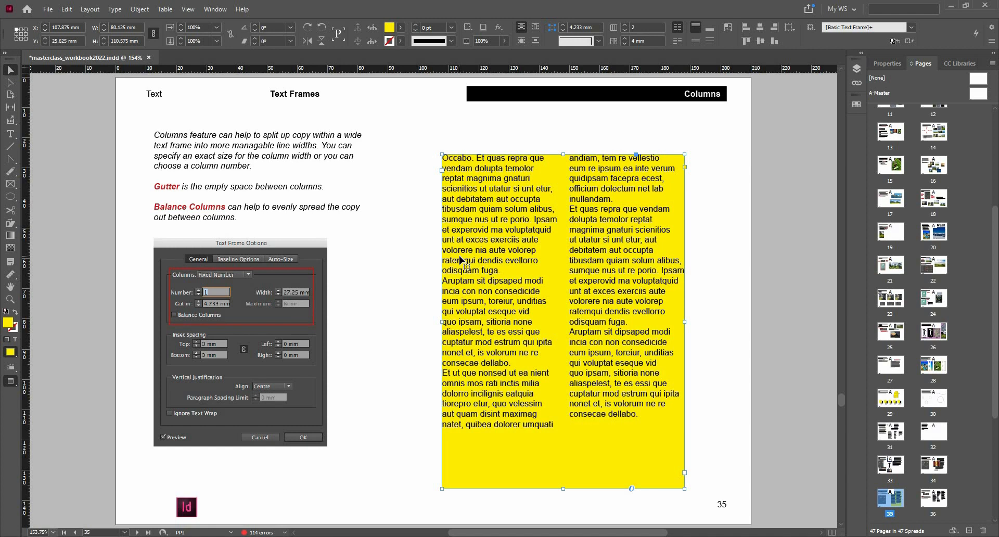
{"action": "key", "text": "ctrl+b"}
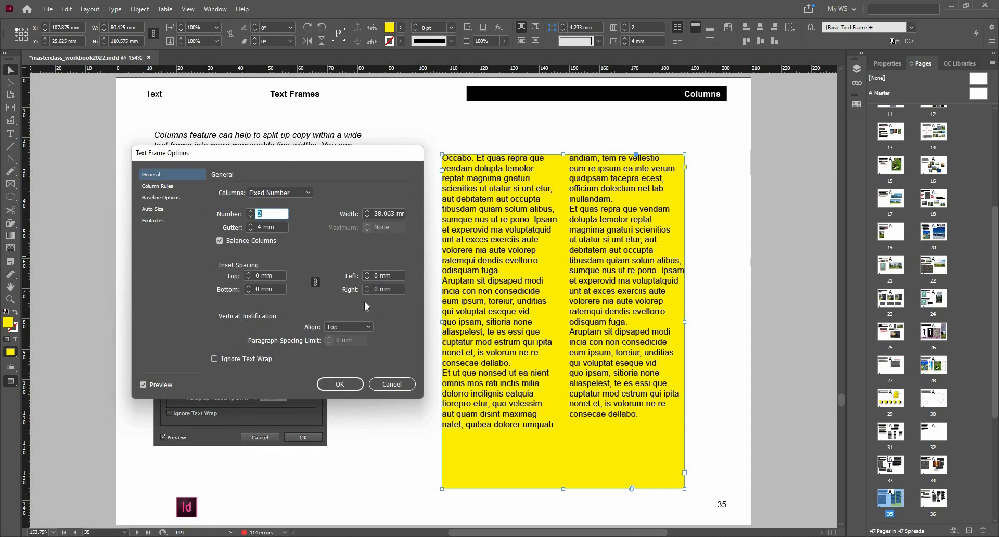
{"action": "left_click", "coordinate": [251, 272]}
{"action": "left_click", "coordinate": [251, 272]}
{"action": "left_click", "coordinate": [251, 272]}
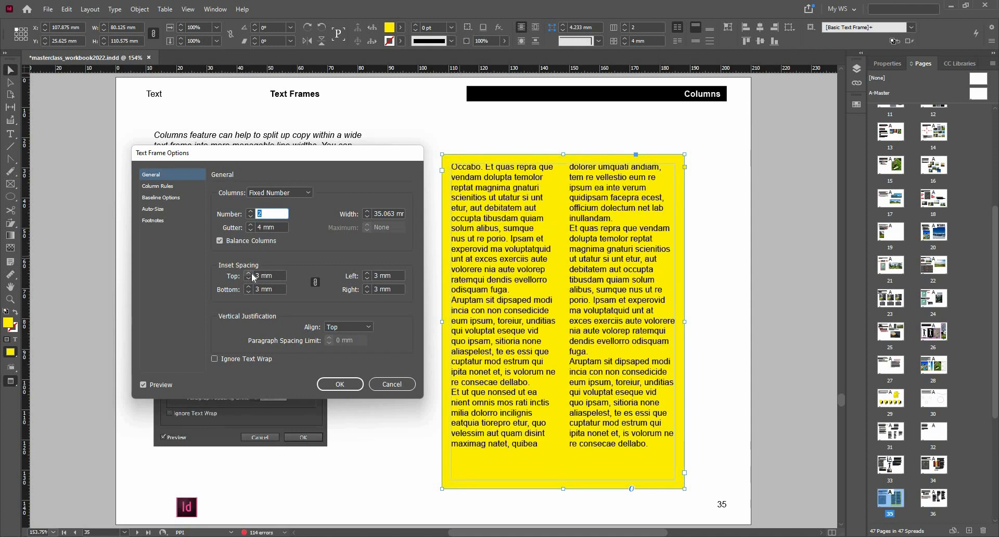
{"action": "left_click", "coordinate": [251, 272]}
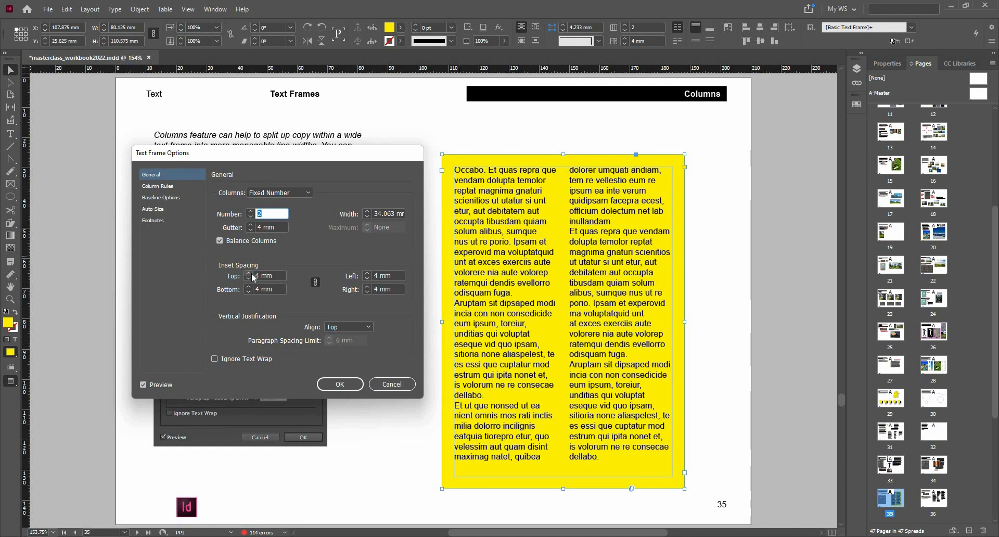
Try Center and Bottom as the vertical justification of the yellow text frame
{"action": "left_click", "coordinate": [347, 329]}
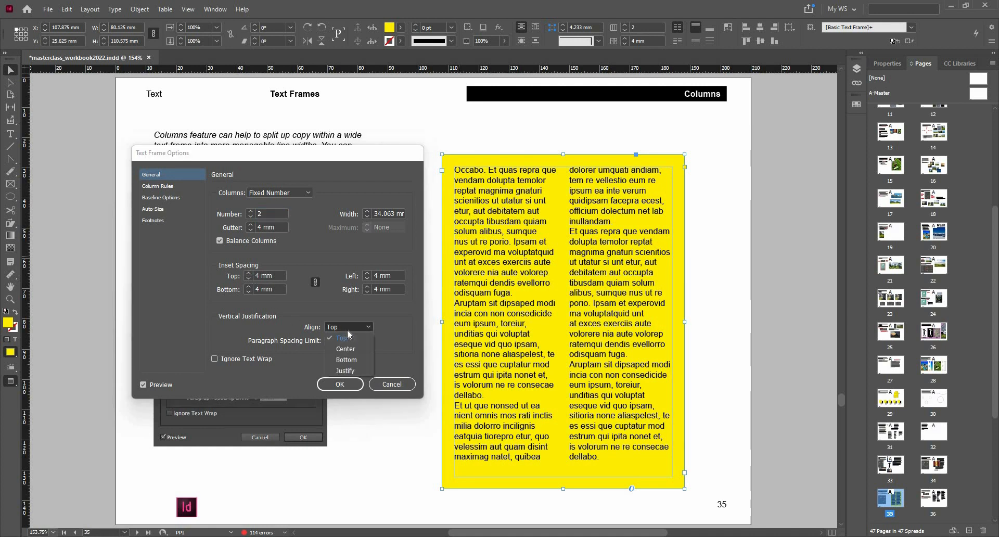
{"action": "left_click", "coordinate": [347, 329]}
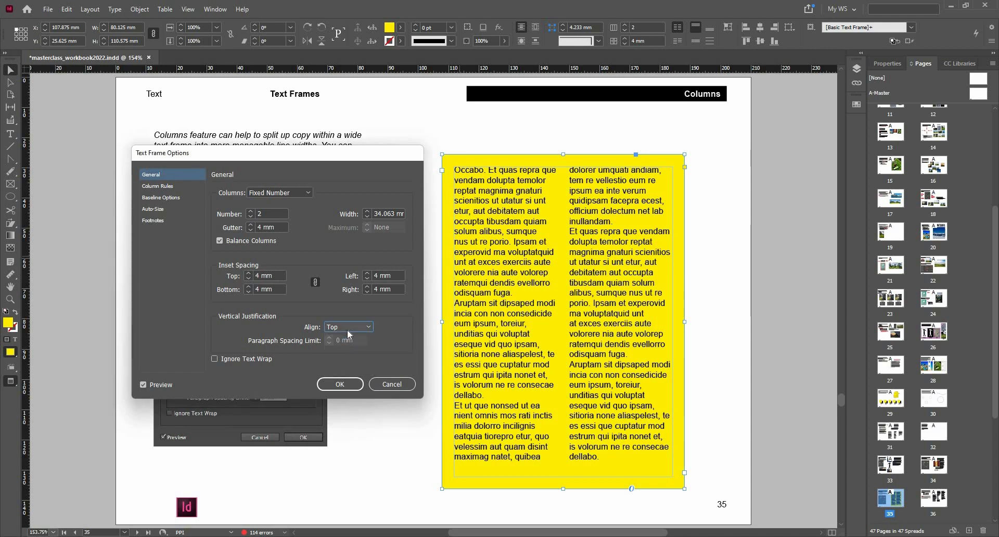
{"action": "left_click", "coordinate": [347, 330]}
{"action": "left_click", "coordinate": [349, 349]}
{"action": "left_click", "coordinate": [351, 329]}
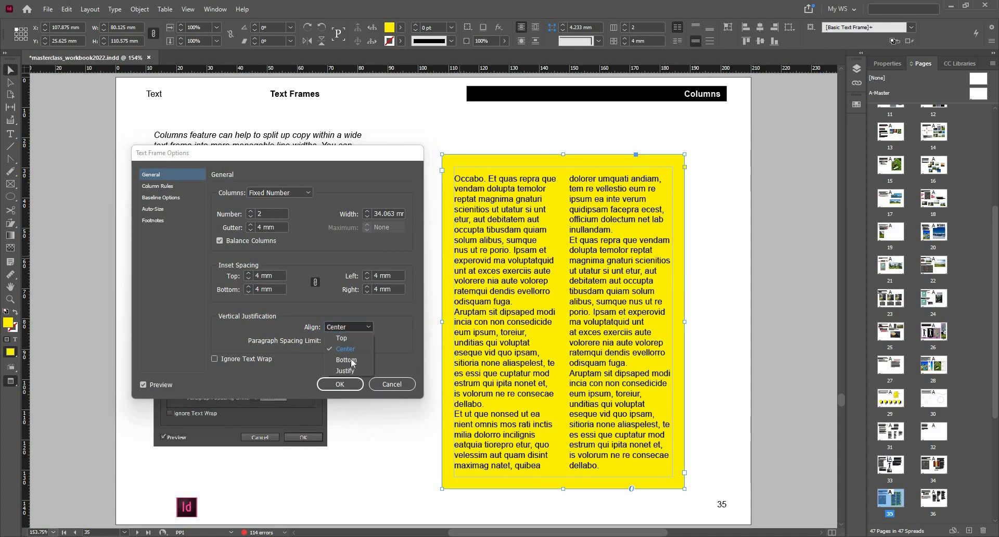
{"action": "left_click", "coordinate": [352, 343]}
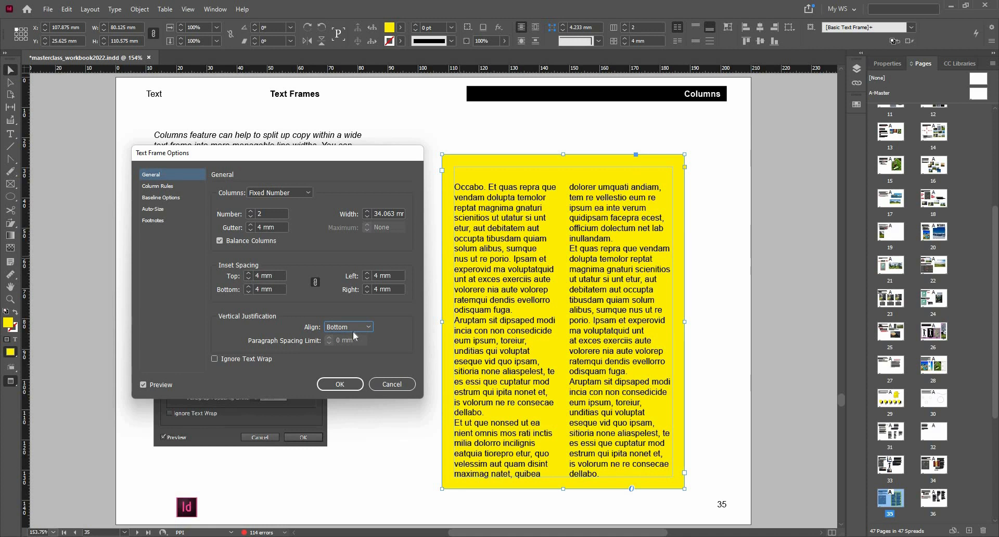
Set the frame's vertical justification to Justify and apply the text frame options
{"action": "left_click", "coordinate": [352, 328]}
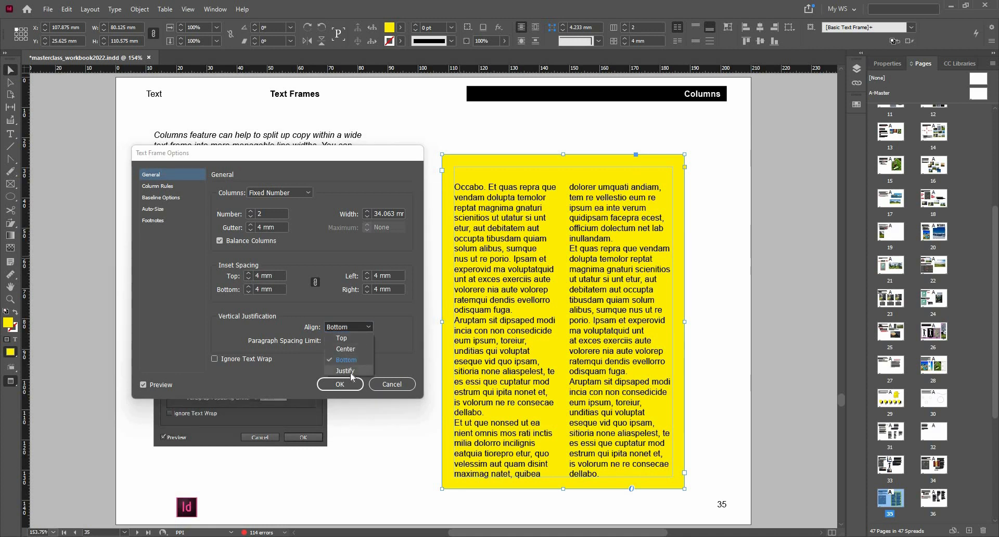
{"action": "left_click", "coordinate": [352, 370]}
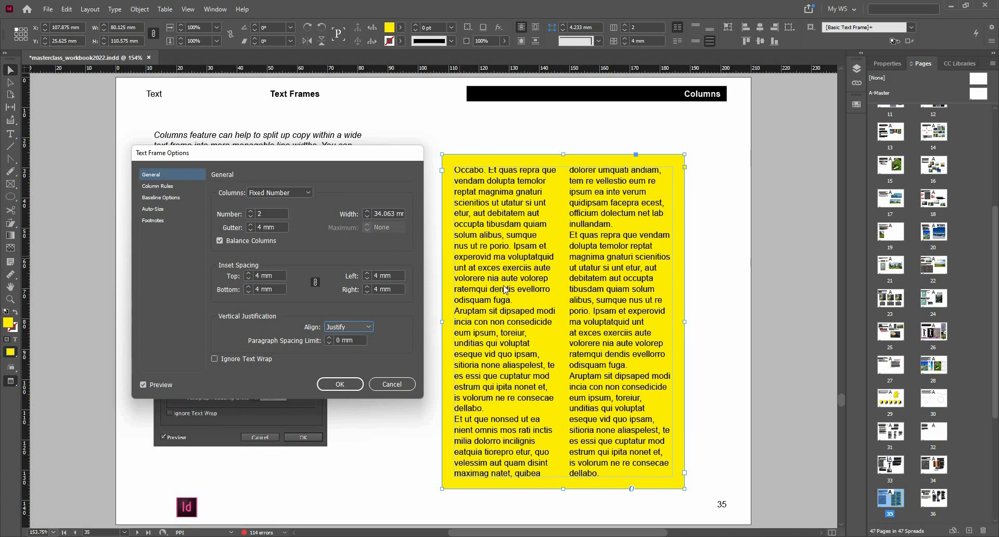
{"action": "left_click", "coordinate": [354, 383]}
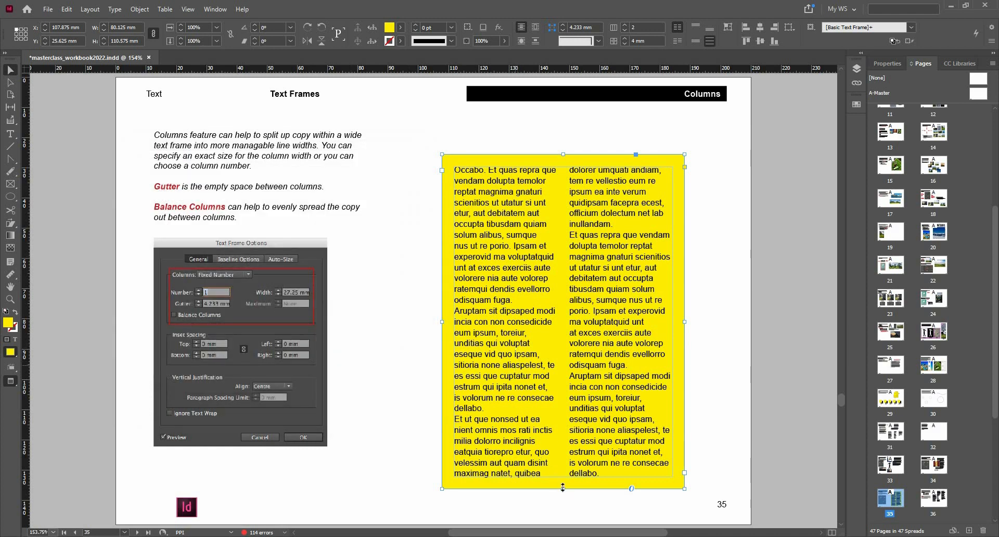
Resize the yellow text frame to about 77.4 mm wide and 128.5 mm high, with its upper edge at about Y 13.8 mm
{"action": "left_click_drag", "start_coordinate": [564, 506], "coordinate": [564, 507]}
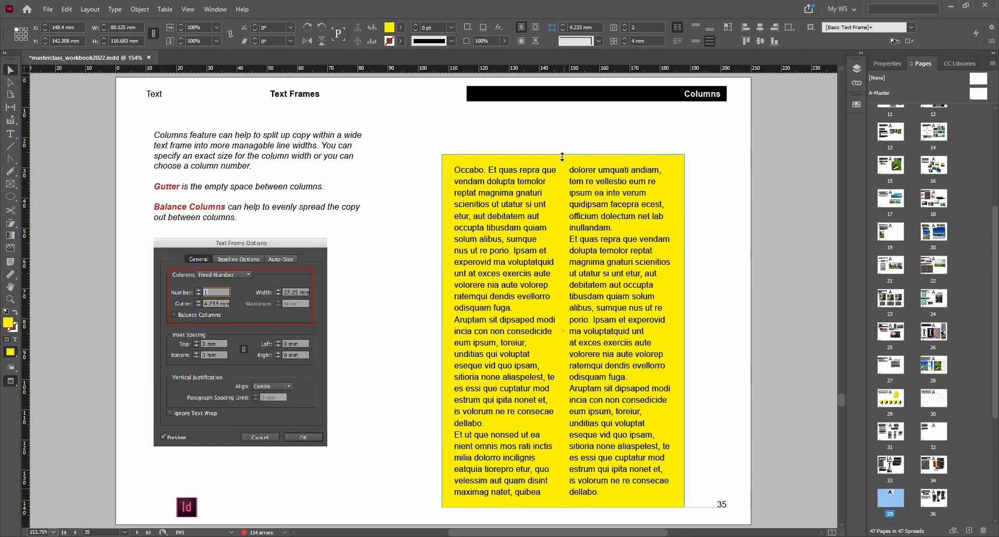
{"action": "mouse_move", "coordinate": [563, 154]}
{"action": "left_mouse_down"}
{"action": "mouse_move", "coordinate": [560, 113]}
{"action": "mouse_move", "coordinate": [559, 154]}
{"action": "mouse_move", "coordinate": [559, 121]}
{"action": "mouse_move", "coordinate": [559, 139]}
{"action": "left_mouse_up"}
{"action": "mouse_move", "coordinate": [682, 314]}
{"action": "left_mouse_down"}
{"action": "mouse_move", "coordinate": [636, 320]}
{"action": "mouse_move", "coordinate": [671, 314]}
{"action": "left_mouse_up"}
{"action": "left_click", "coordinate": [540, 119]}
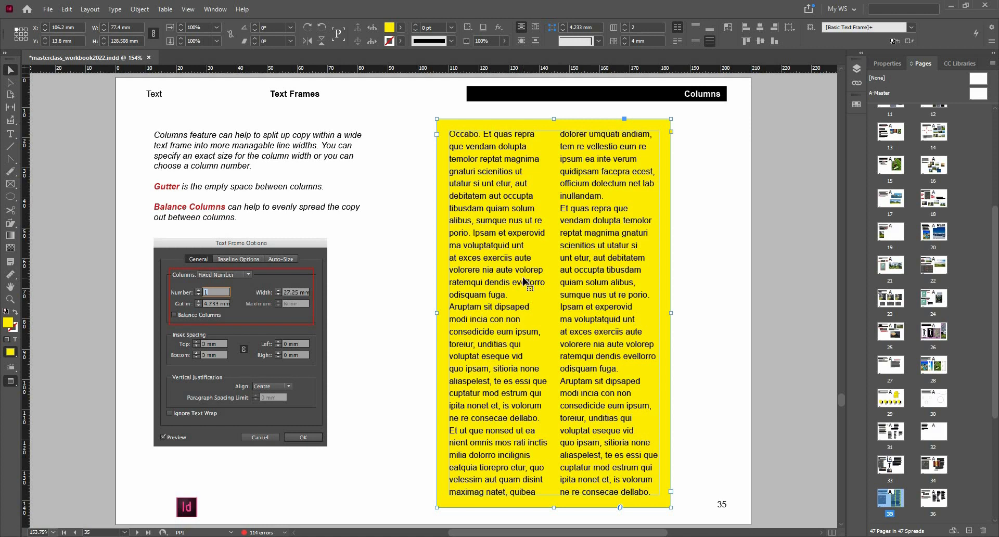
Set the text frame's vertical justification to Top and reduce it to one column
{"action": "key", "text": "ctrl+b"}
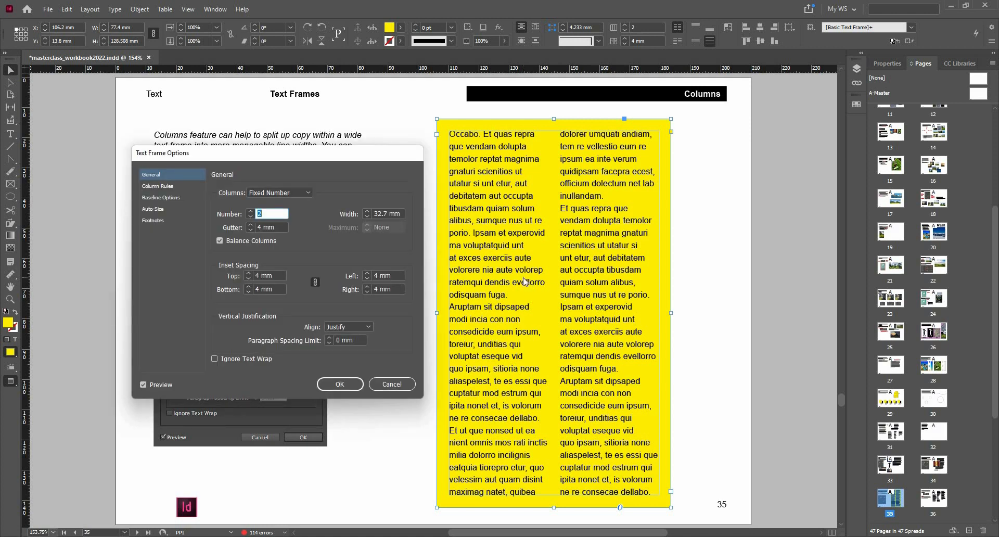
{"action": "left_click", "coordinate": [347, 327]}
{"action": "left_click", "coordinate": [346, 337]}
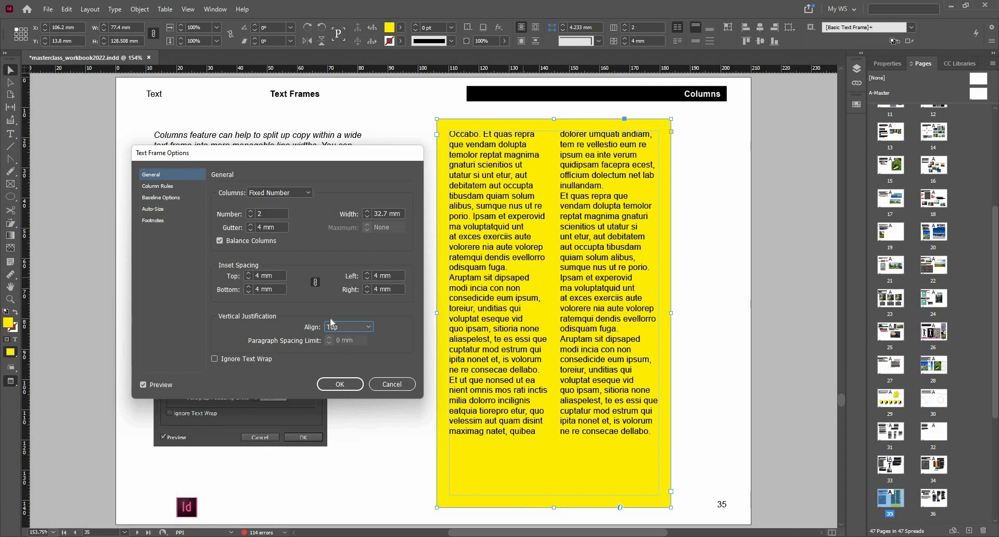
{"action": "left_click", "coordinate": [251, 214]}
{"action": "left_click", "coordinate": [252, 217]}
{"action": "left_click", "coordinate": [253, 217]}
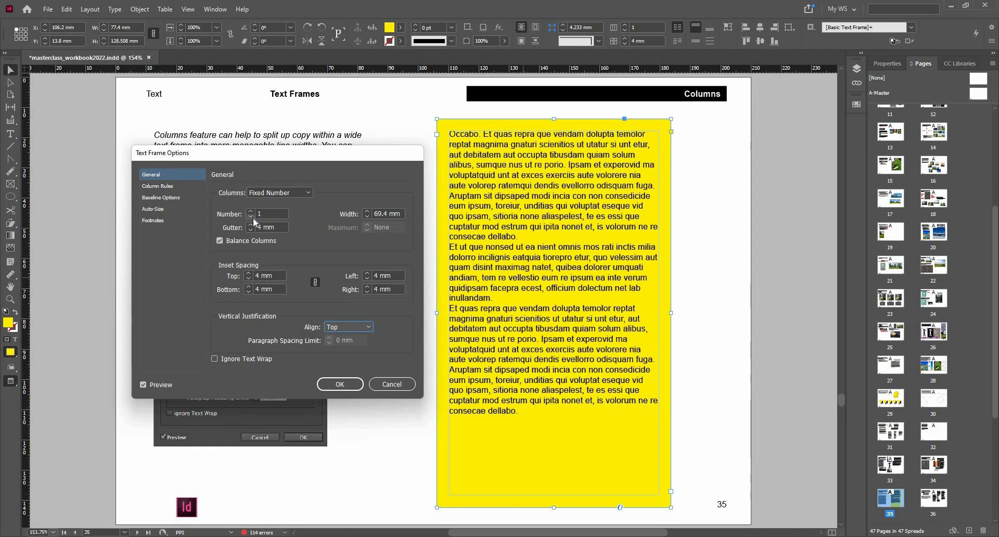
Set the frame's auto-sizing to Height Only anchored at the top centre, apply it, and try stretching the lower edge downwards
{"action": "left_click", "coordinate": [153, 208]}
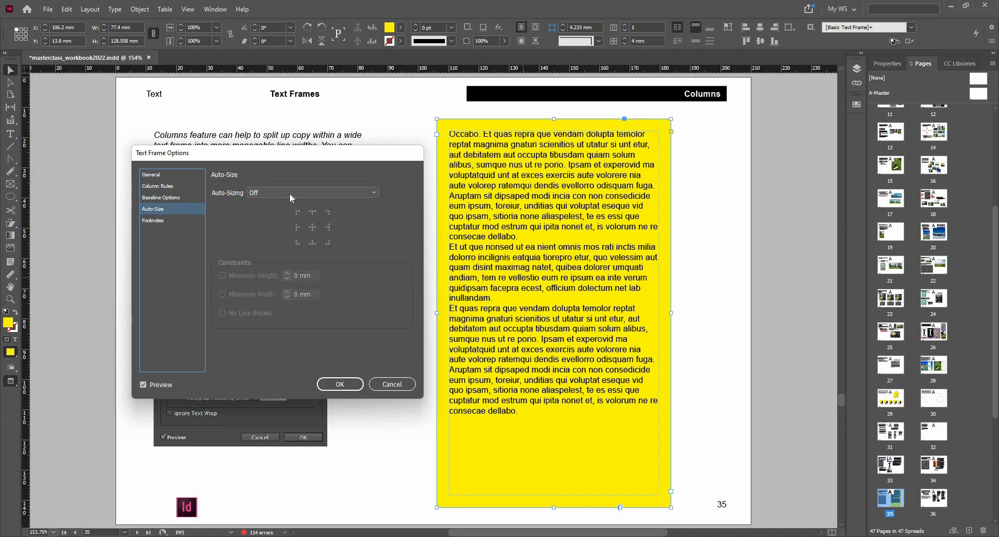
{"action": "left_click", "coordinate": [290, 192]}
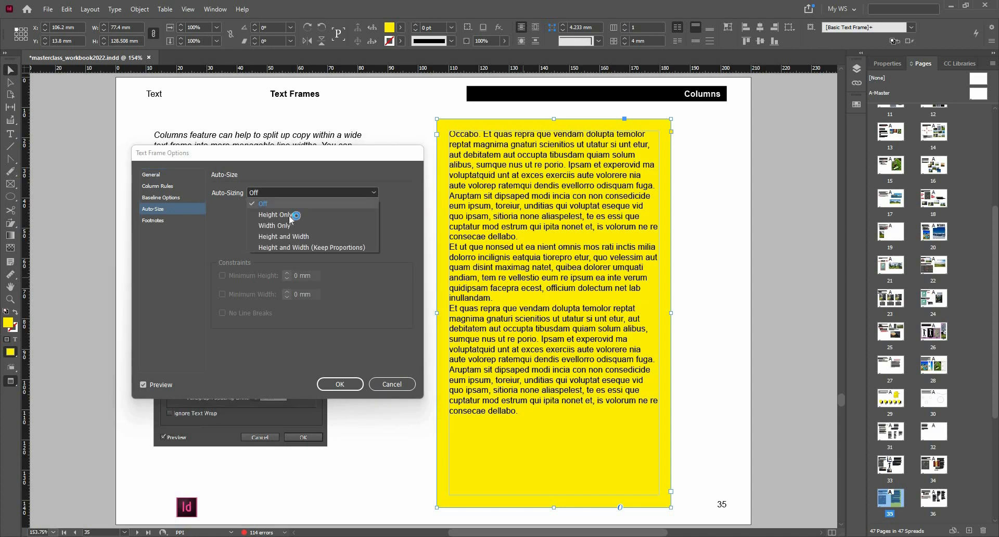
{"action": "left_click", "coordinate": [289, 215]}
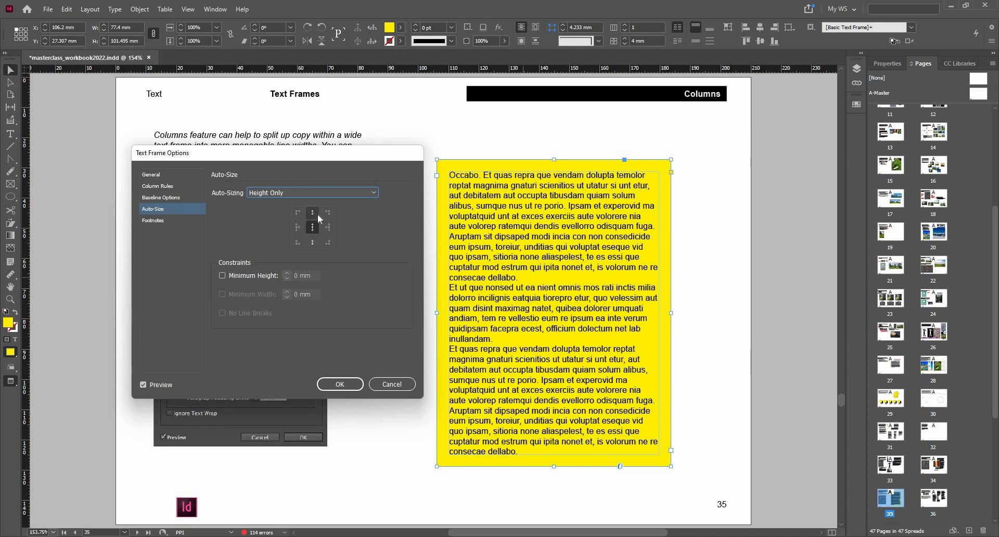
{"action": "left_click", "coordinate": [314, 213]}
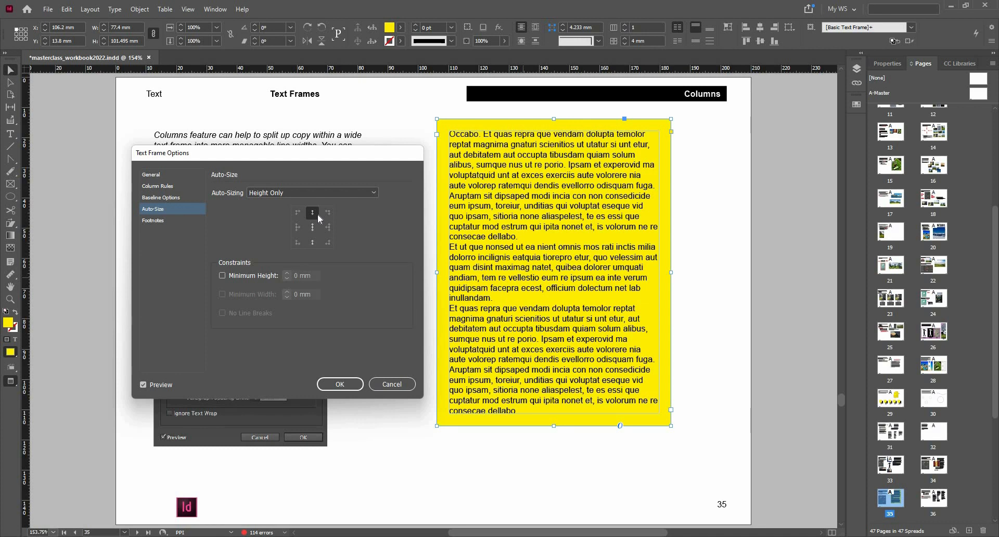
{"action": "left_click", "coordinate": [338, 384]}
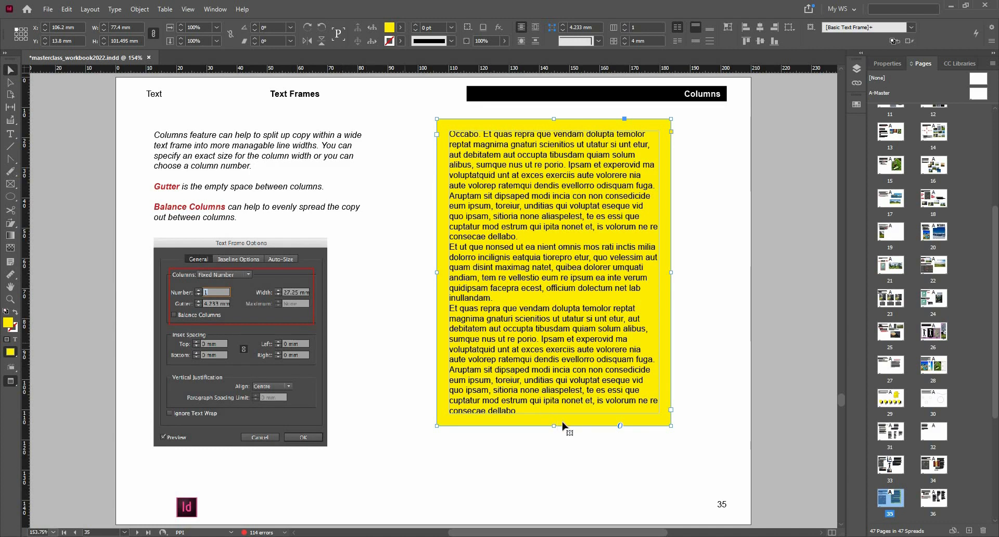
{"action": "left_click_drag", "start_coordinate": [551, 426], "coordinate": [555, 496]}
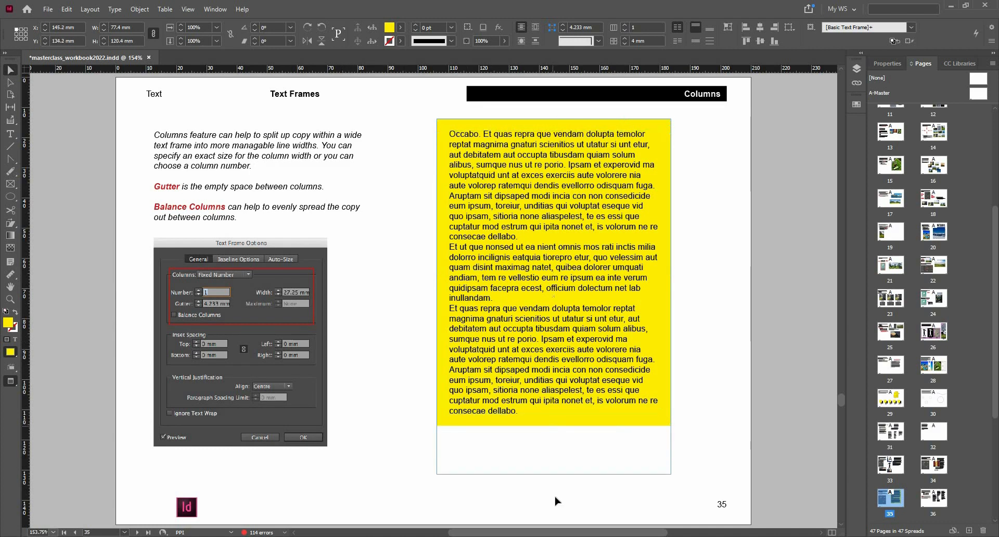
Insert blank lines before the final full stop of the text until the frame extends past the page's lower edge
{"action": "double_click", "coordinate": [514, 412]}
{"action": "key", "text": "Return"}
{"action": "key", "text": "Return"}
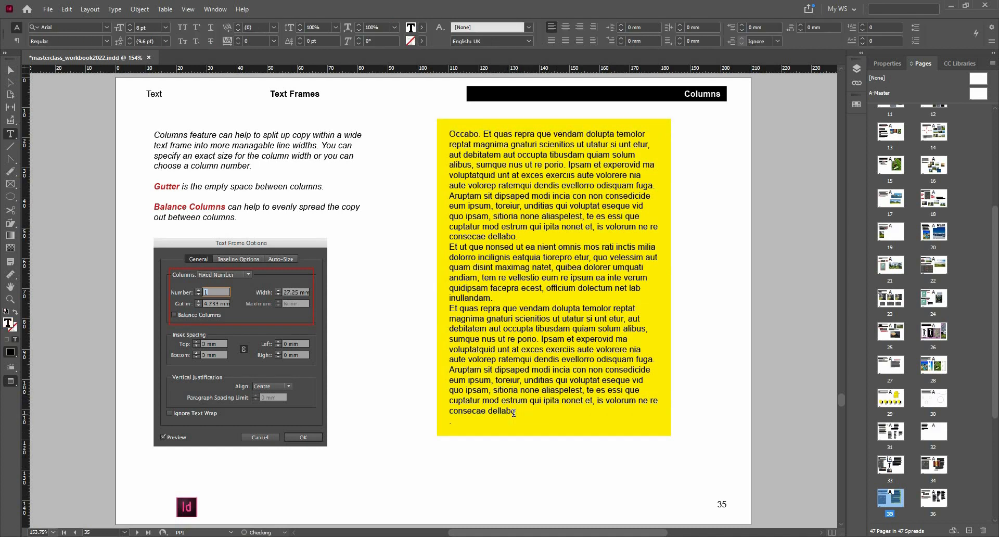
{"action": "key", "text": "Return"}
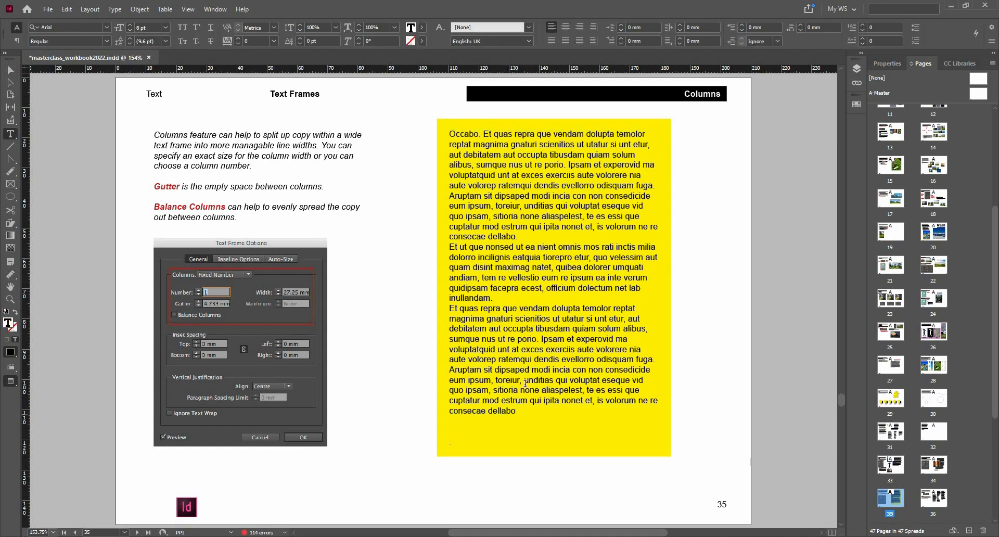
{"action": "scroll", "coordinate": [525, 382], "scroll_direction": "down", "scroll_amount": 2}
{"action": "key", "text": "Return"}
{"action": "key", "text": "Return"}
{"action": "key", "text": "Return"}
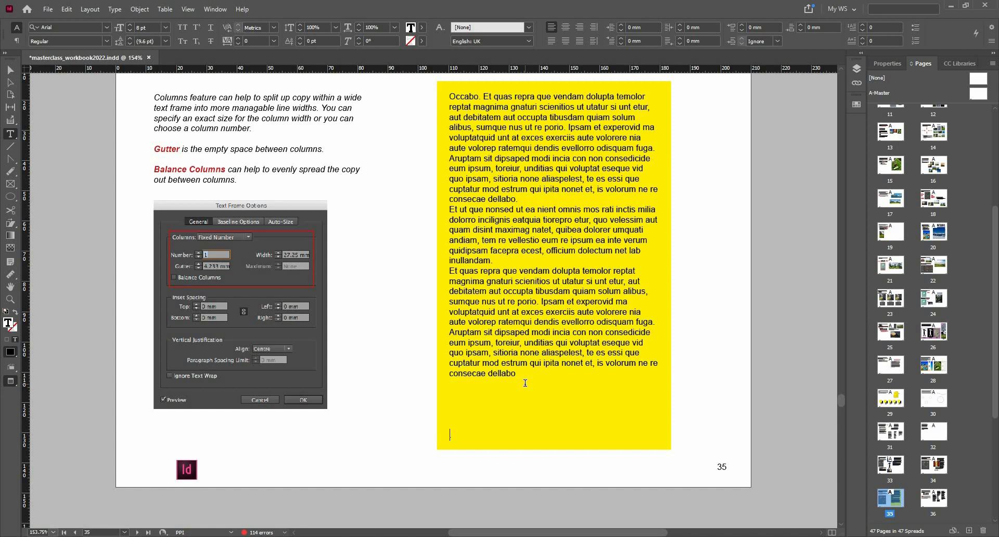
{"action": "key", "text": "Return"}
{"action": "key", "text": "Return"}
{"action": "key", "text": "Return"}
{"action": "key", "text": "Return"}
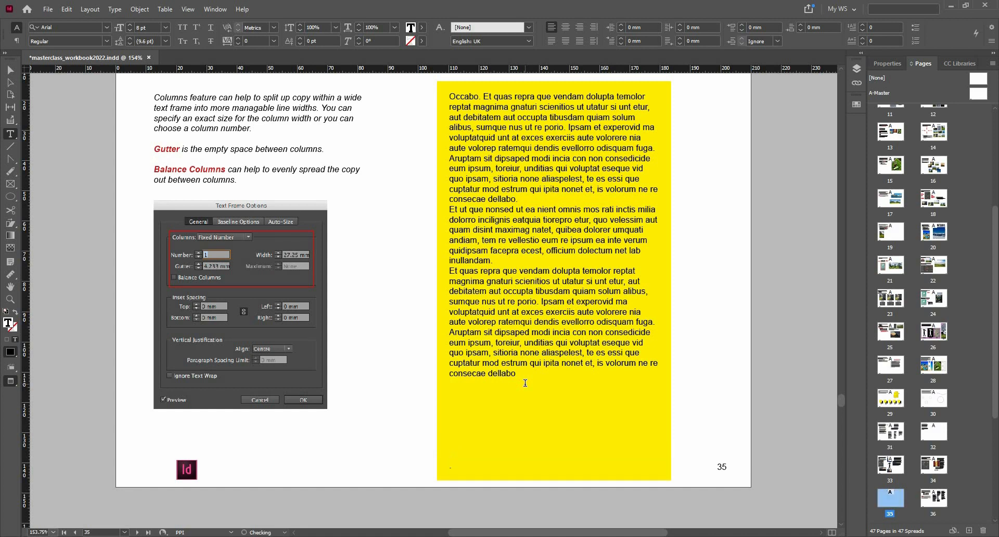
{"action": "key", "text": "Return"}
{"action": "key", "text": "Return"}
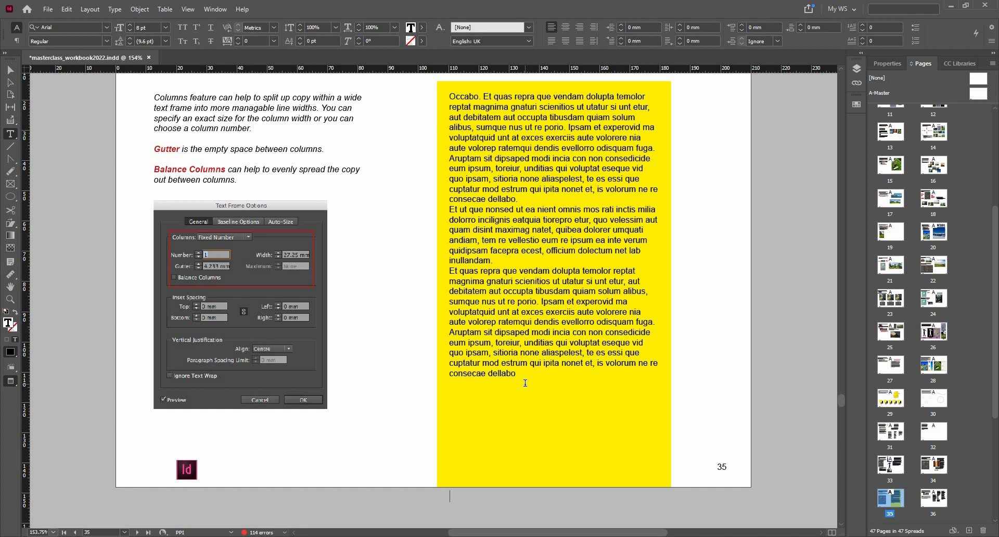
Move the yellow text frame up to about Y -30.4 mm so its lower edge sits within the page
{"action": "scroll", "coordinate": [525, 383], "scroll_direction": "down", "scroll_amount": 3}
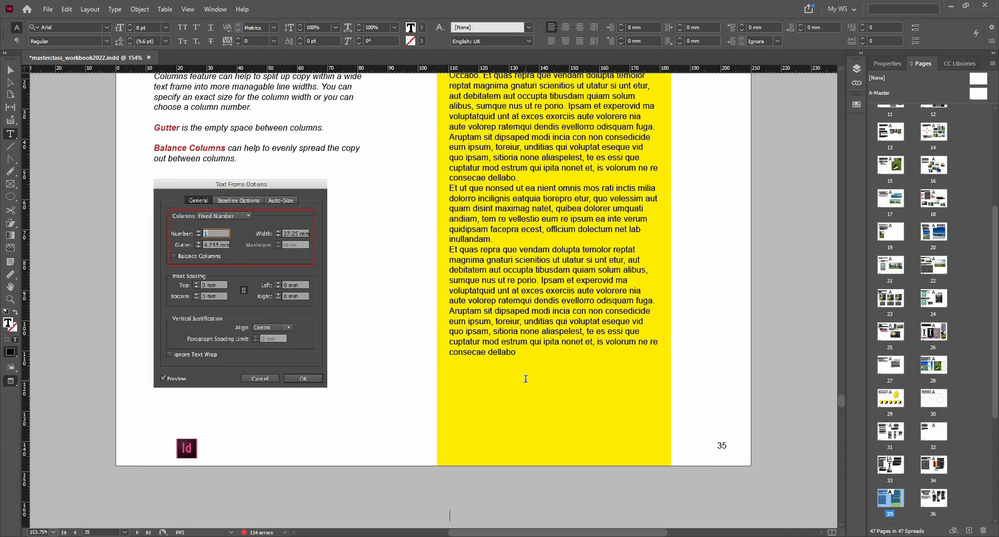
{"action": "left_click", "coordinate": [10, 69]}
{"action": "left_click", "coordinate": [494, 312]}
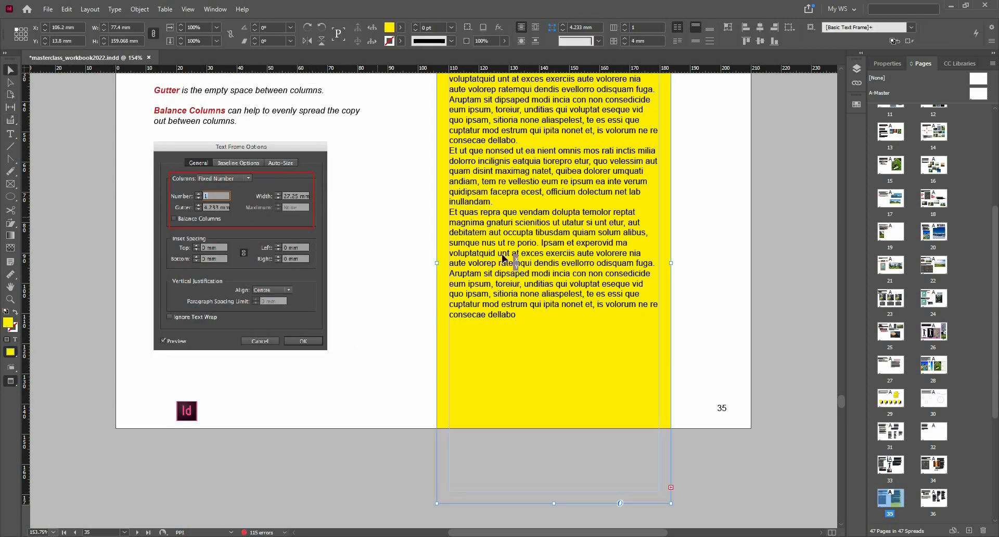
{"action": "left_click_drag", "start_coordinate": [503, 361], "coordinate": [502, 227]}
{"action": "scroll", "coordinate": [527, 358], "scroll_direction": "up", "scroll_amount": 2}
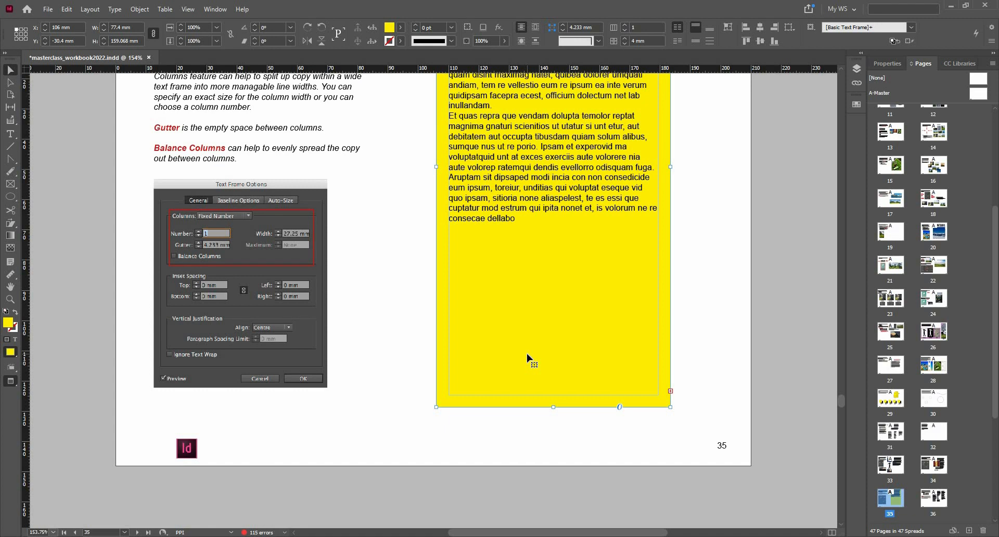
Turn off auto-sizing for the yellow text frame and apply the options
{"action": "key", "text": "ctrl+b"}
{"action": "left_click", "coordinate": [166, 208]}
{"action": "left_click", "coordinate": [274, 196]}
{"action": "left_click", "coordinate": [274, 200]}
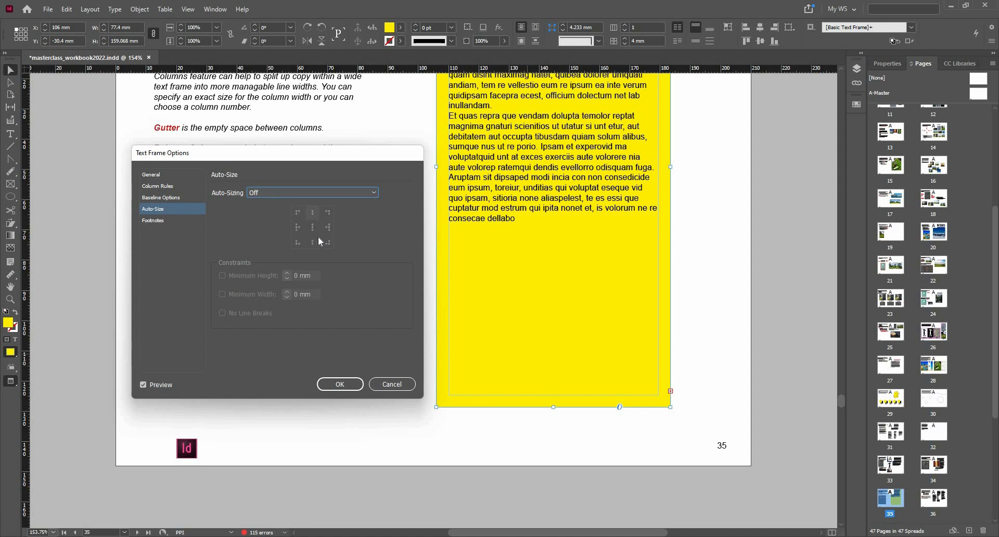
{"action": "left_click", "coordinate": [345, 386]}
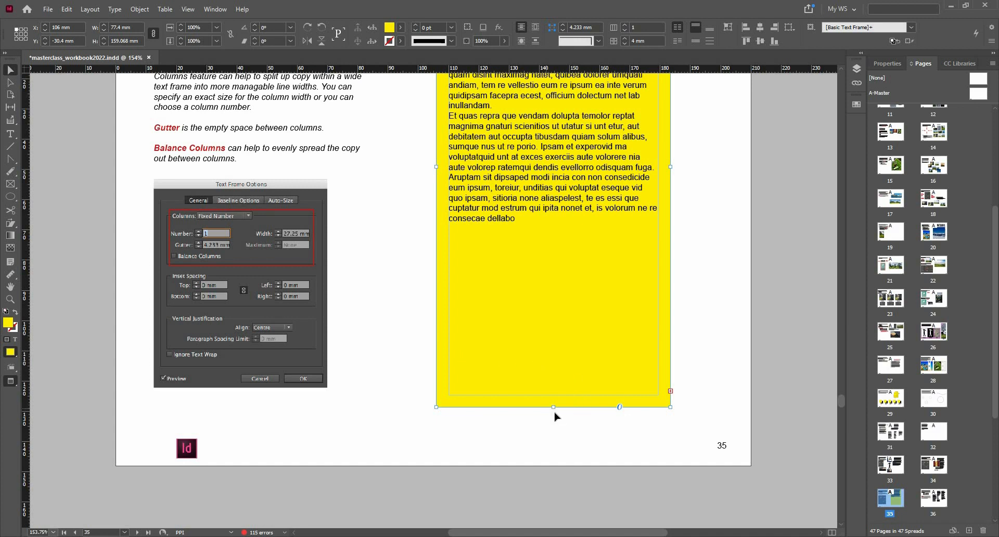
Resize the yellow text frame to about 87.2 mm wide and 106.8 mm high, with its upper-left corner at about X 96.8, Y 28.6 mm
{"action": "left_click_drag", "start_coordinate": [554, 408], "coordinate": [556, 250]}
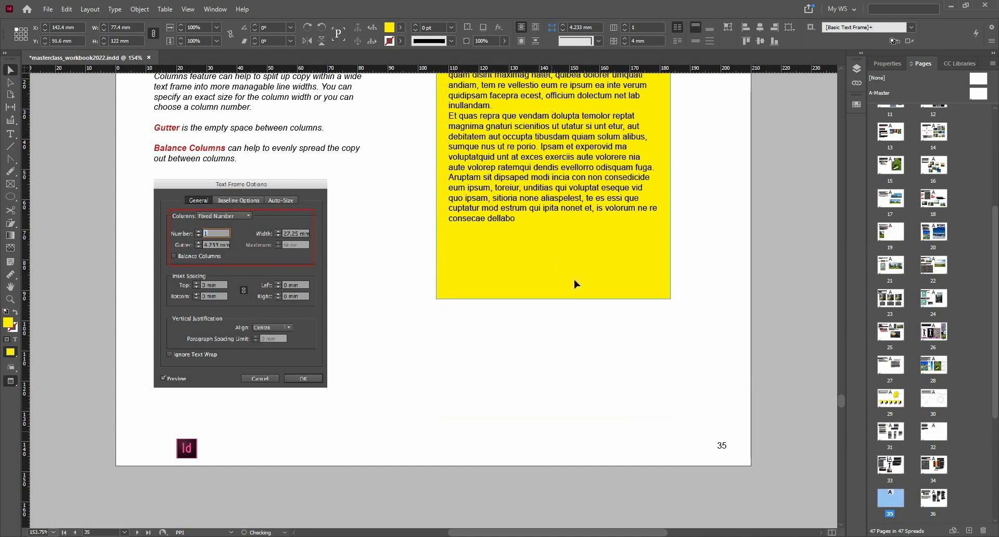
{"action": "scroll", "coordinate": [586, 319], "scroll_direction": "up", "scroll_amount": 3}
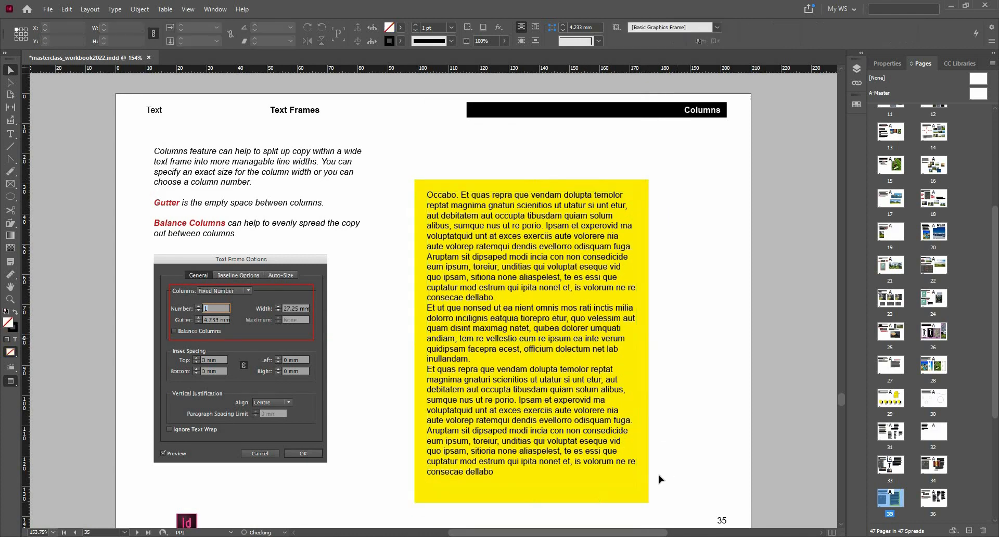
{"action": "left_click", "coordinate": [650, 488]}
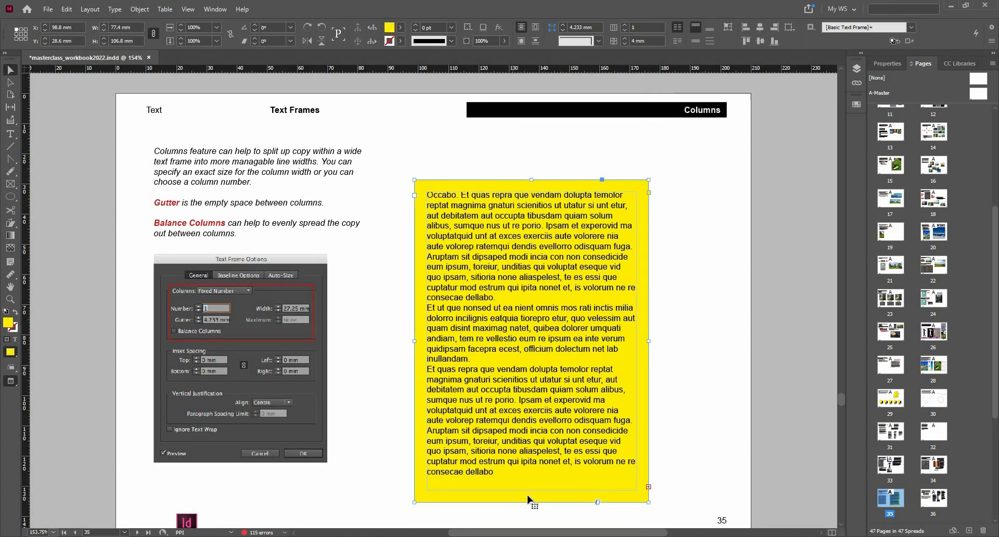
{"action": "left_click_drag", "start_coordinate": [649, 342], "coordinate": [678, 341]}
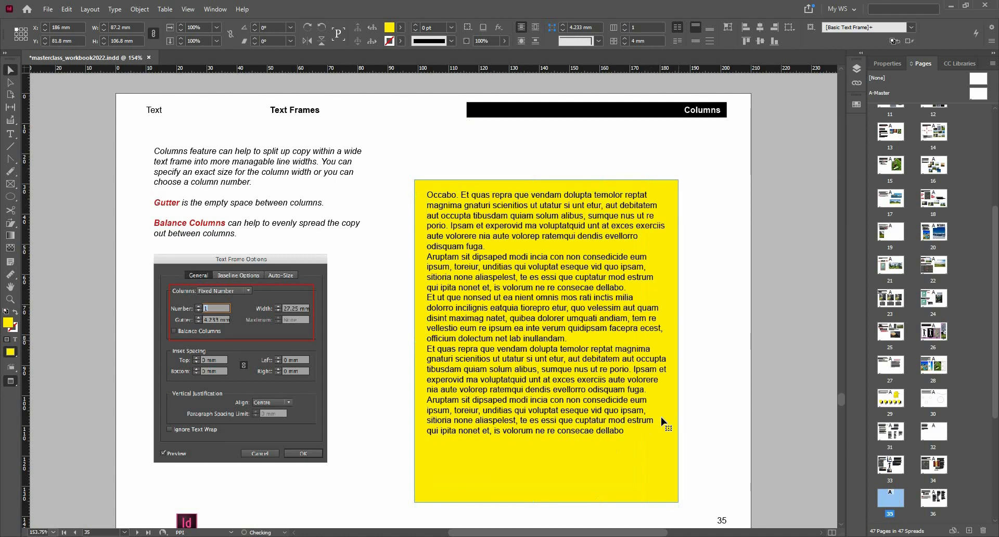
Thread the yellow frame into a new frame about 28.4 by 90.7 mm to its right, and shorten the yellow frame to about 70.6 mm high
{"action": "left_click", "coordinate": [677, 487]}
{"action": "left_click_drag", "start_coordinate": [684, 215], "coordinate": [777, 466]}
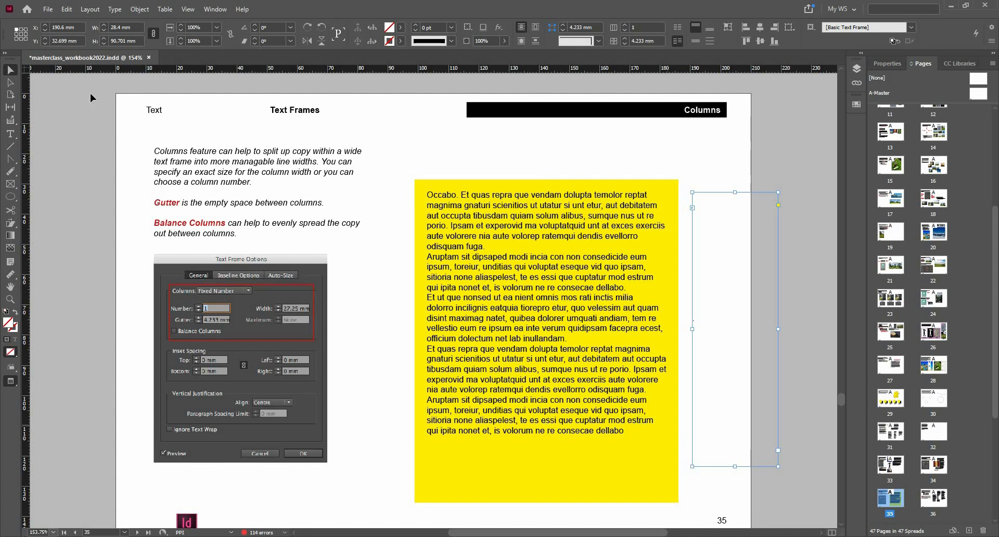
{"action": "left_click", "coordinate": [565, 499]}
{"action": "left_click_drag", "start_coordinate": [546, 502], "coordinate": [559, 394]}
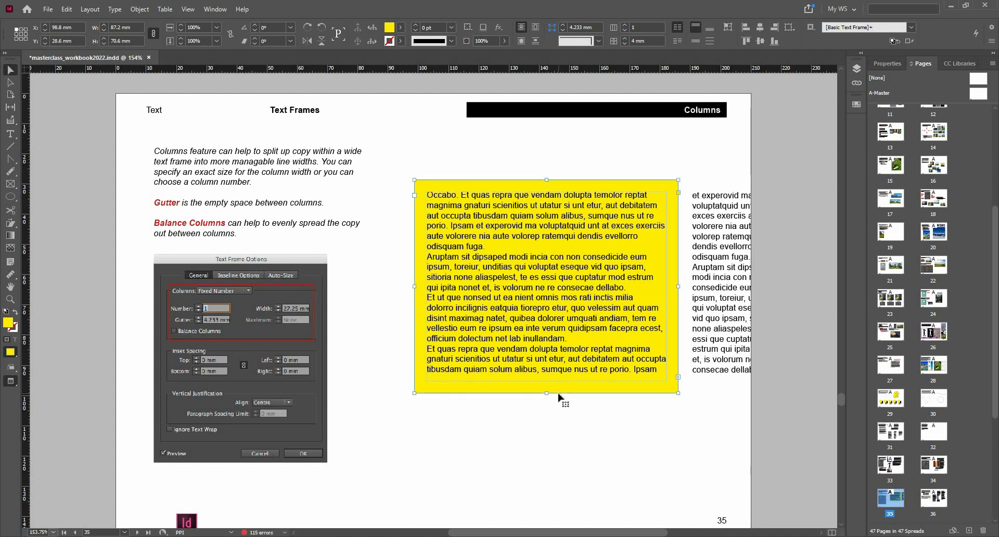